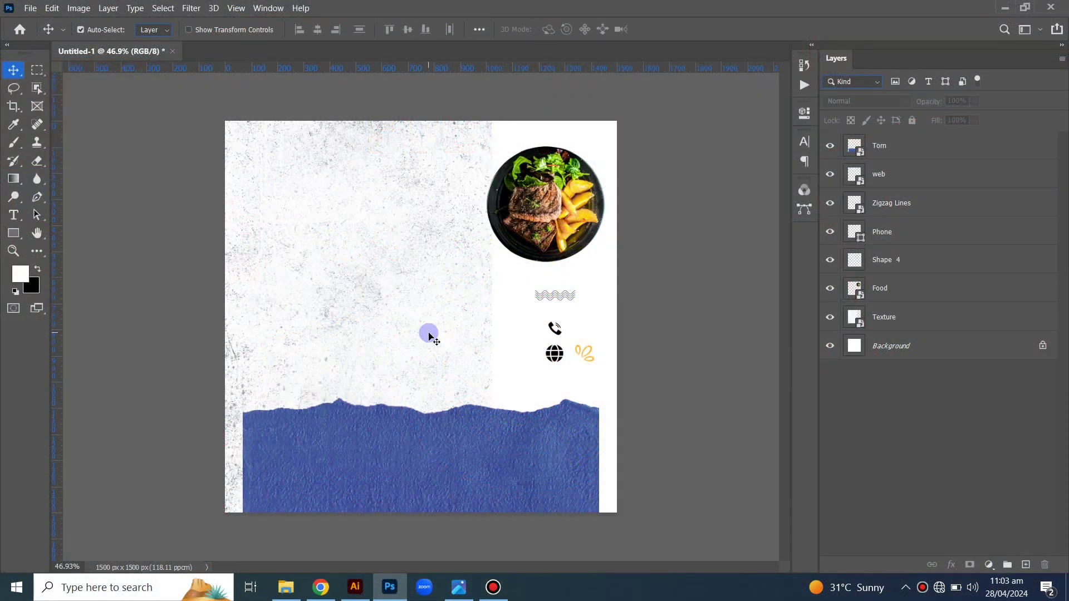
Step: Create a new 1500 × 1500 pixel blank document
click(31, 9)
click(40, 22)
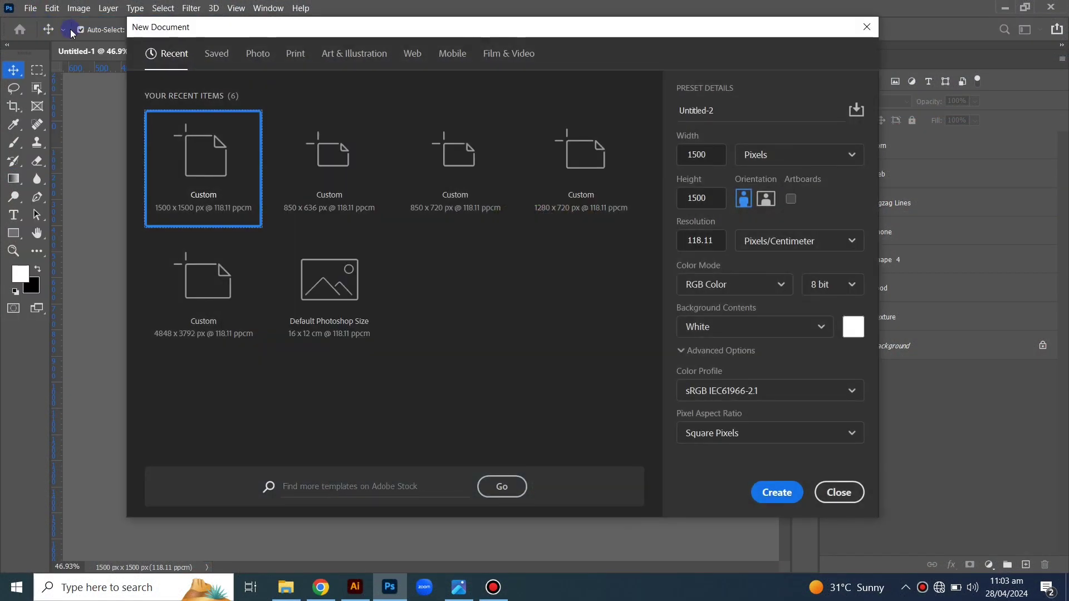
drag(710, 155, 678, 155)
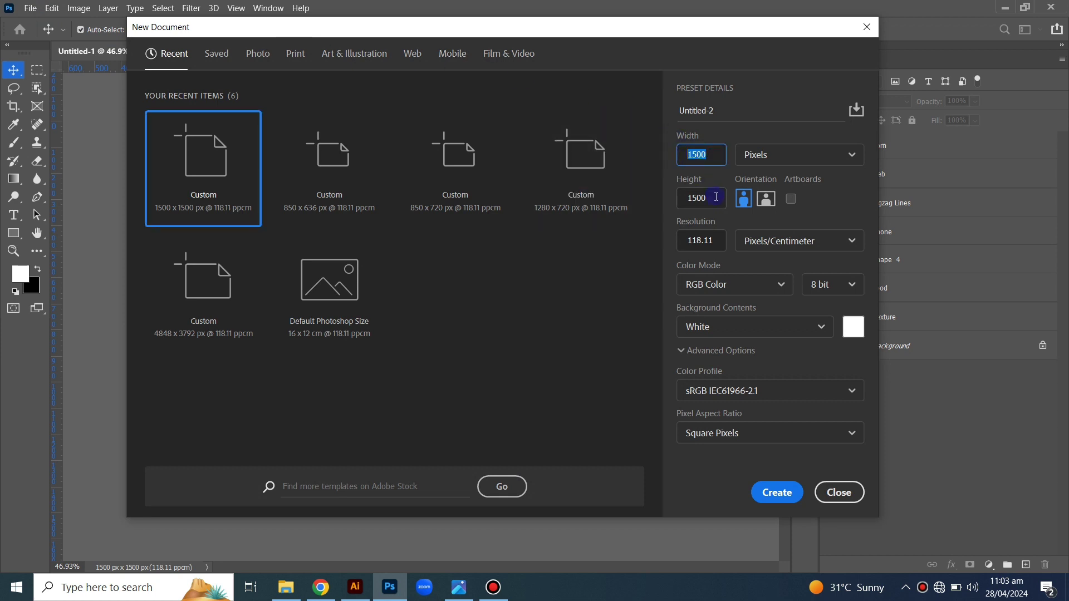
drag(711, 197, 668, 198)
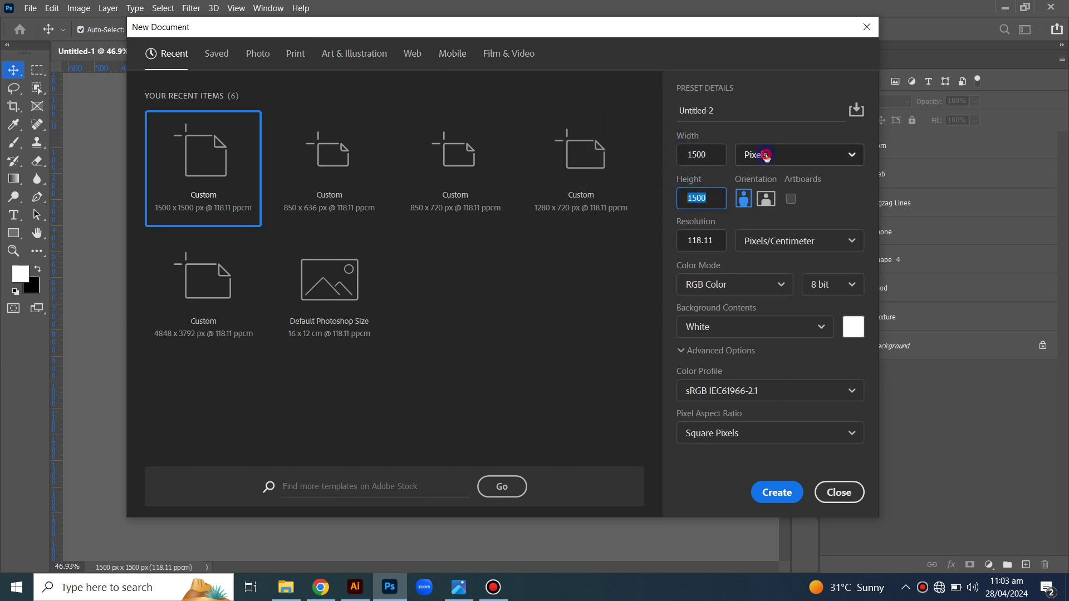
click(766, 157)
click(751, 181)
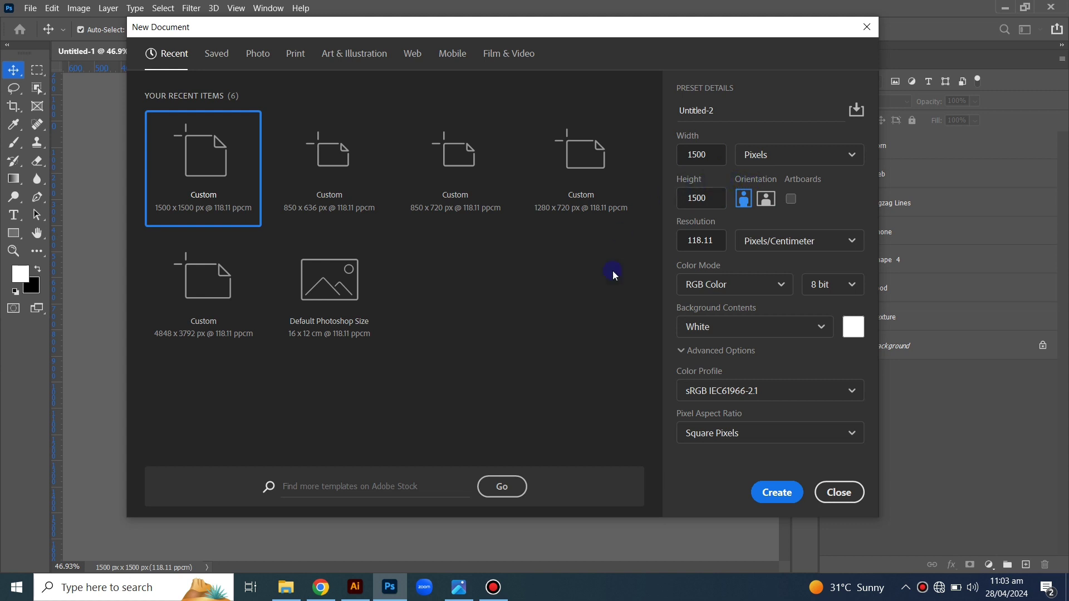
click(759, 500)
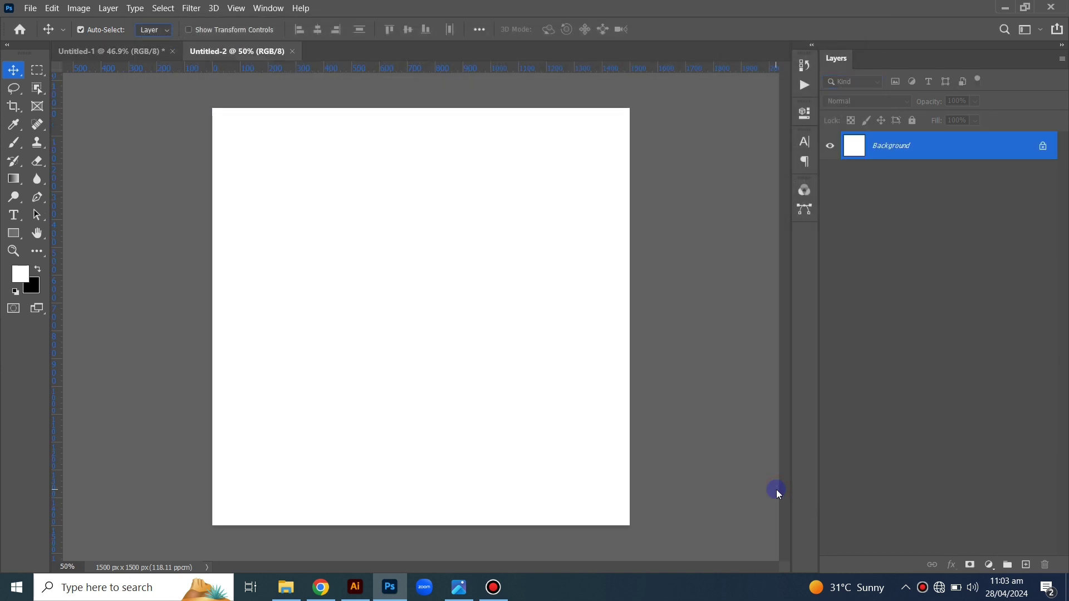
Step: Copy the Texture layer from the food flyer into the new document
click(133, 52)
click(399, 340)
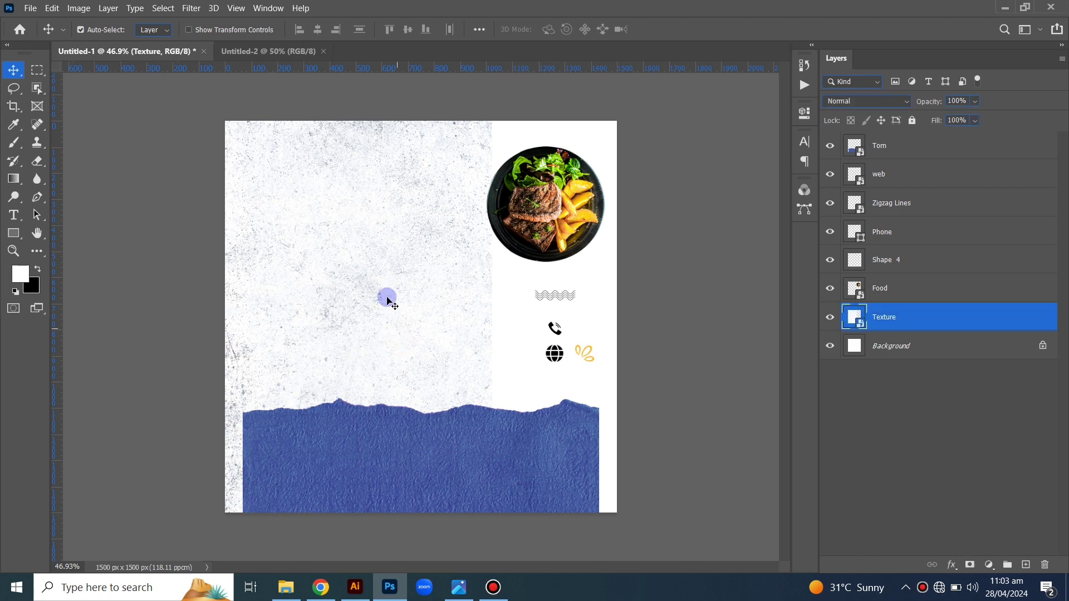
mouse_move(423, 273)
mouse_down()
mouse_move(264, 56)
mouse_move(478, 322)
mouse_move(382, 311)
mouse_move(421, 311)
mouse_up()
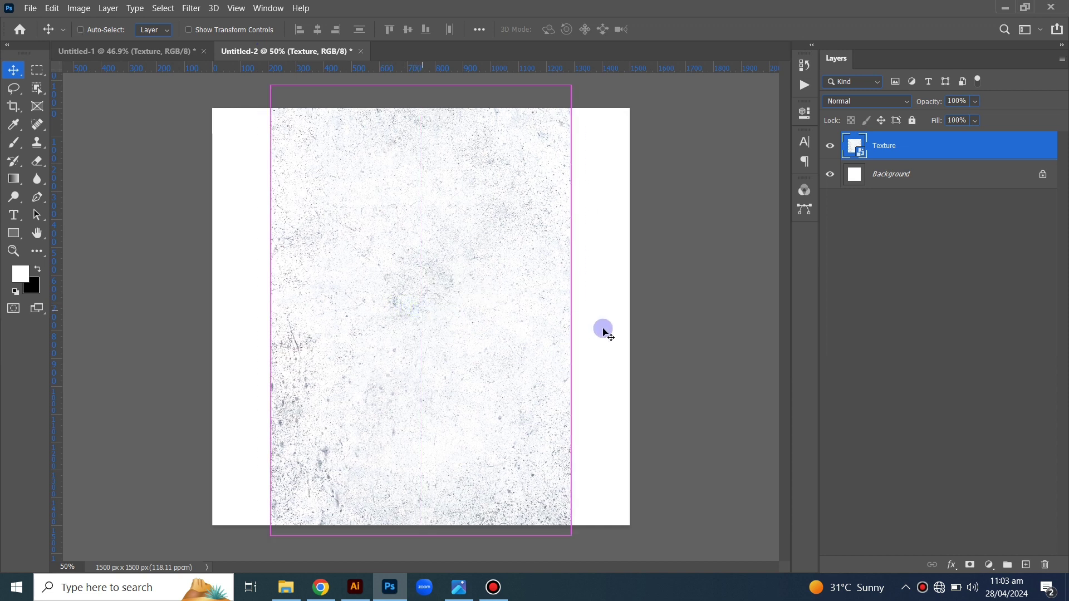
Step: Scale the texture to cover the whole canvas and rasterize the layer
key(ctrl+t)
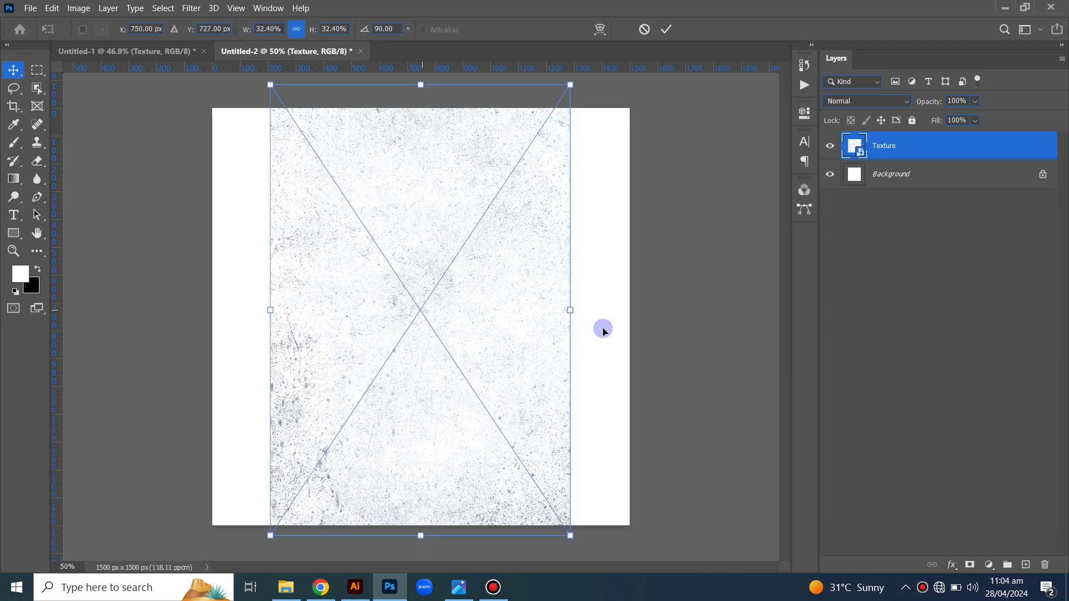
drag(575, 310, 638, 314)
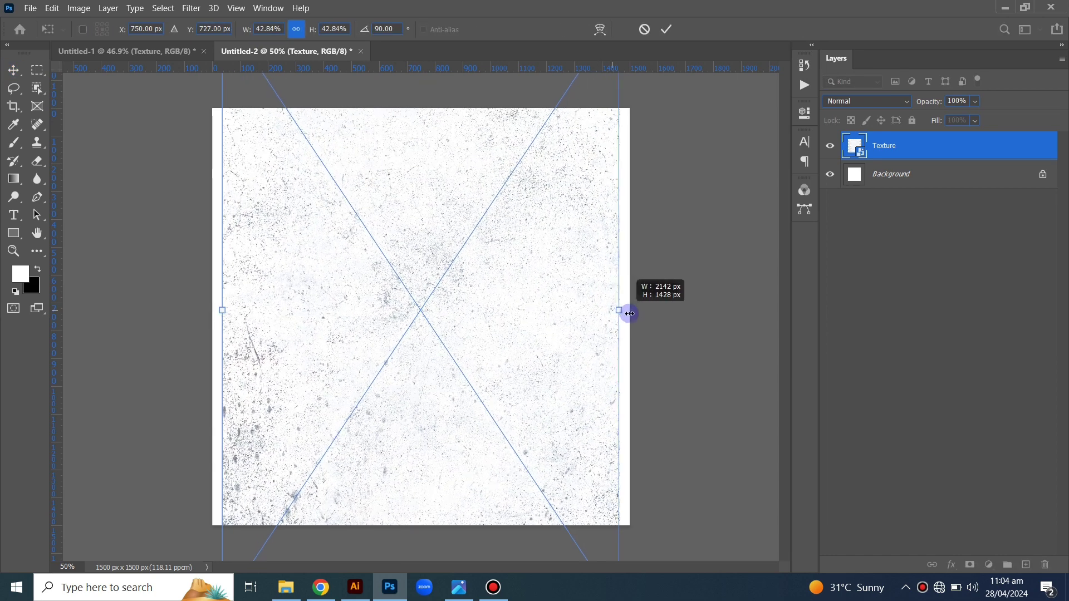
key(Return)
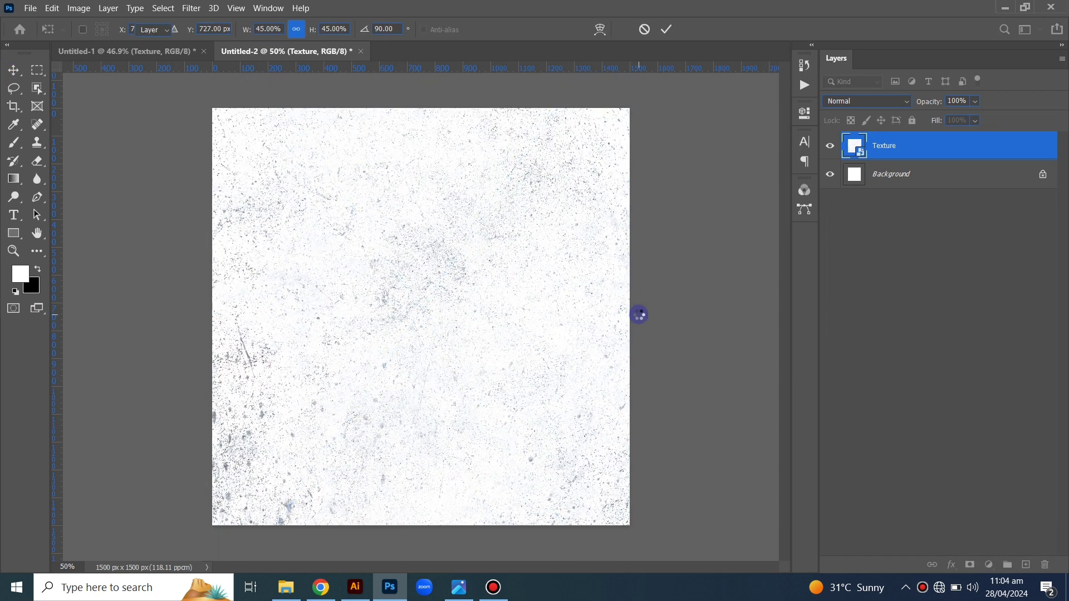
right_click(953, 150)
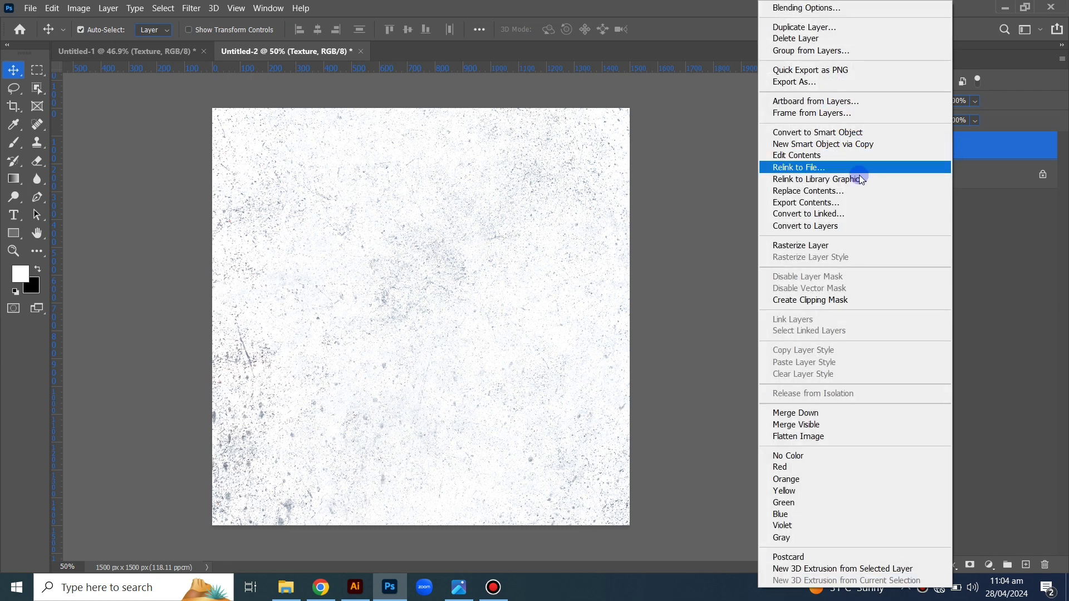
click(803, 245)
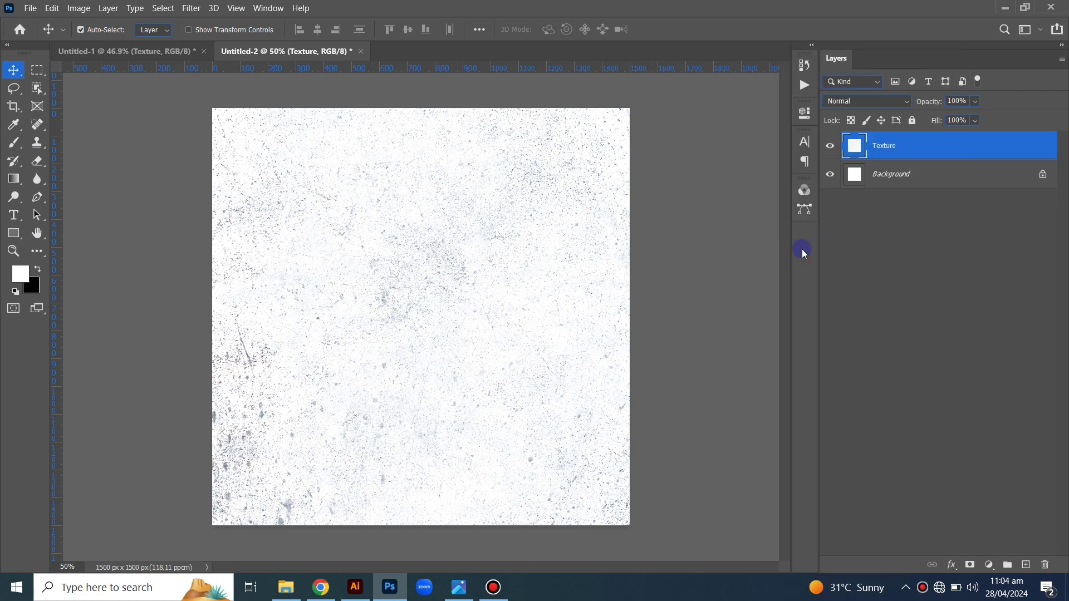
Step: Add a white Solid Color fill layer above the texture, blended in Soft Light
click(987, 566)
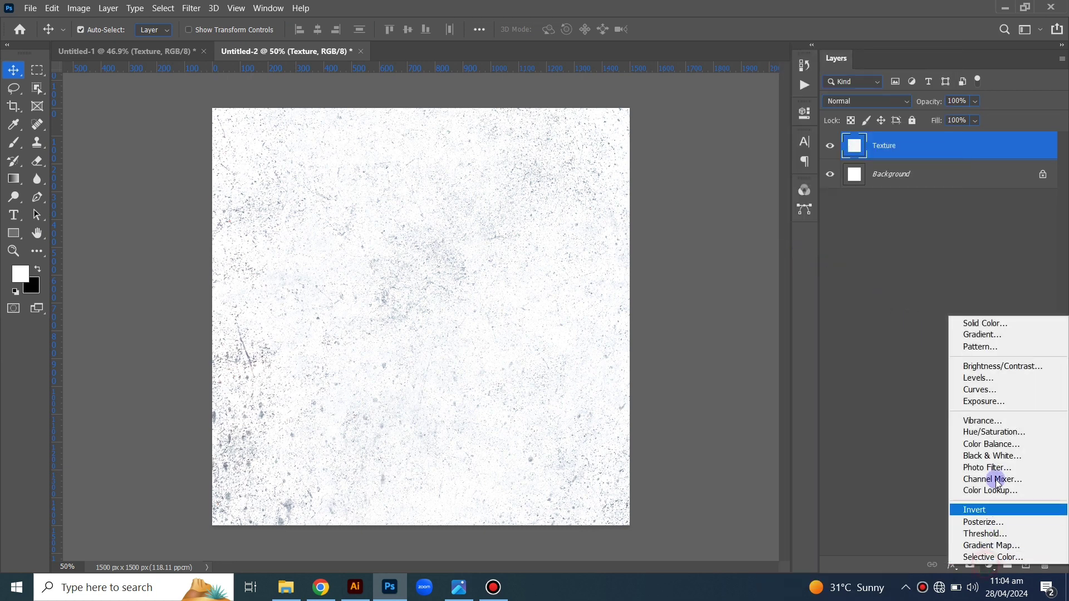
click(983, 323)
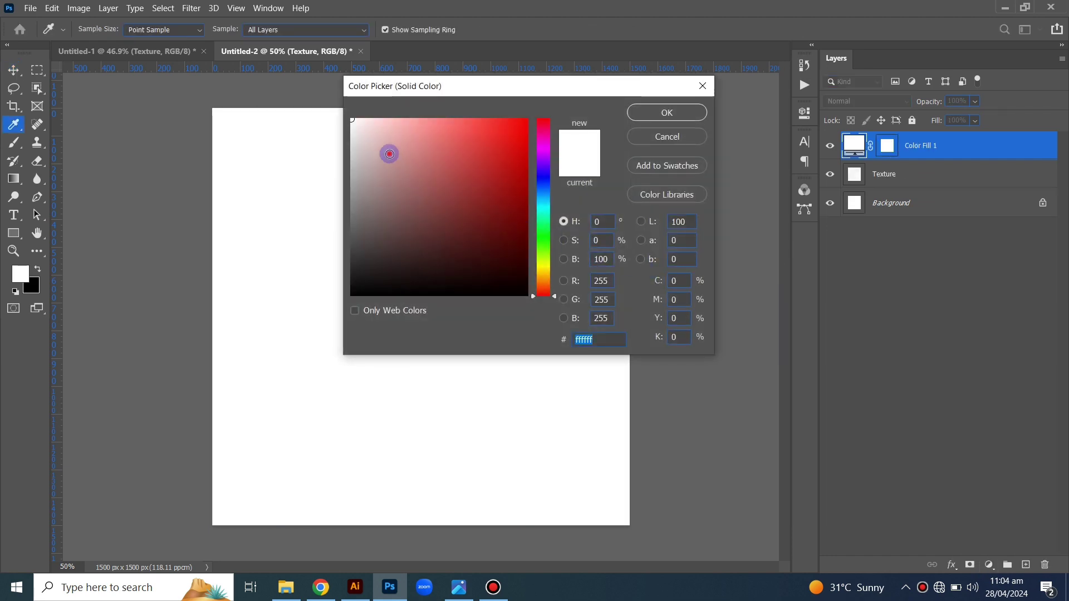
drag(389, 153, 327, 103)
click(659, 114)
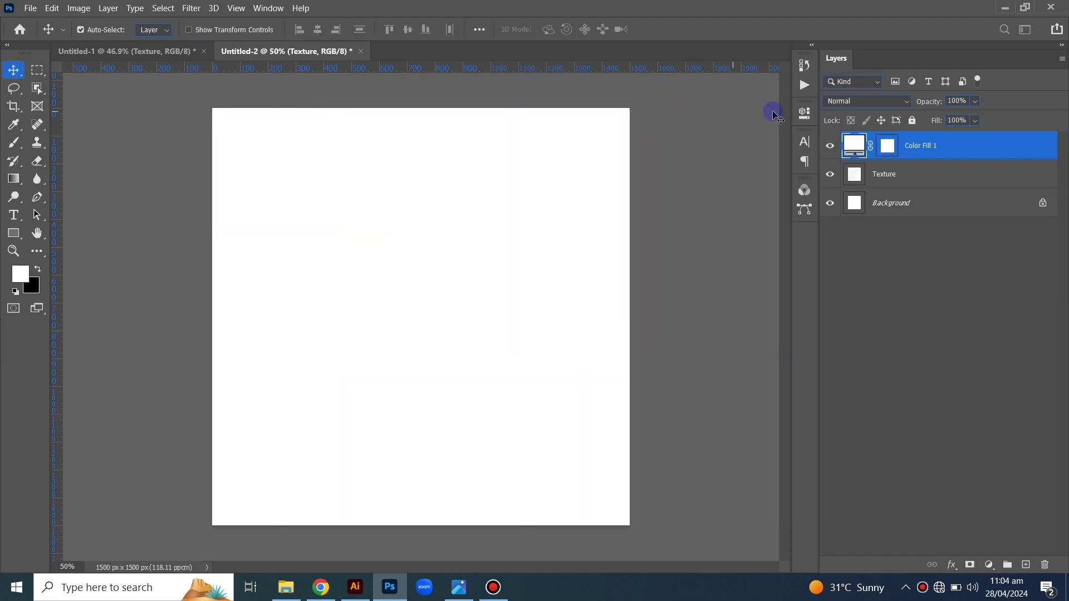
click(831, 102)
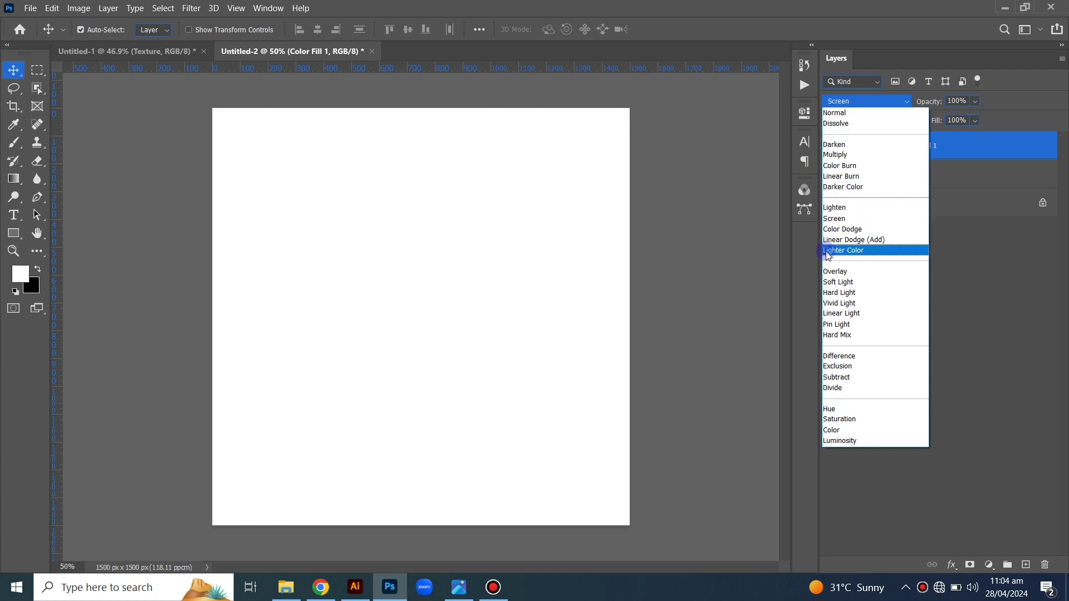
click(849, 284)
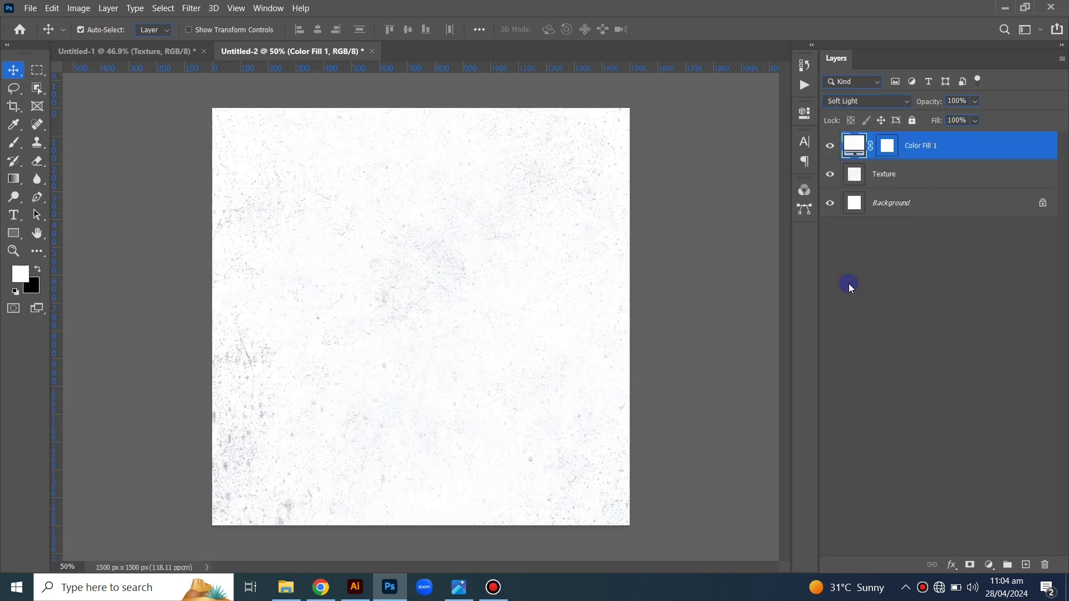
Step: Copy the Torn layer into the new document and scale it about 150% across the bottom
click(185, 51)
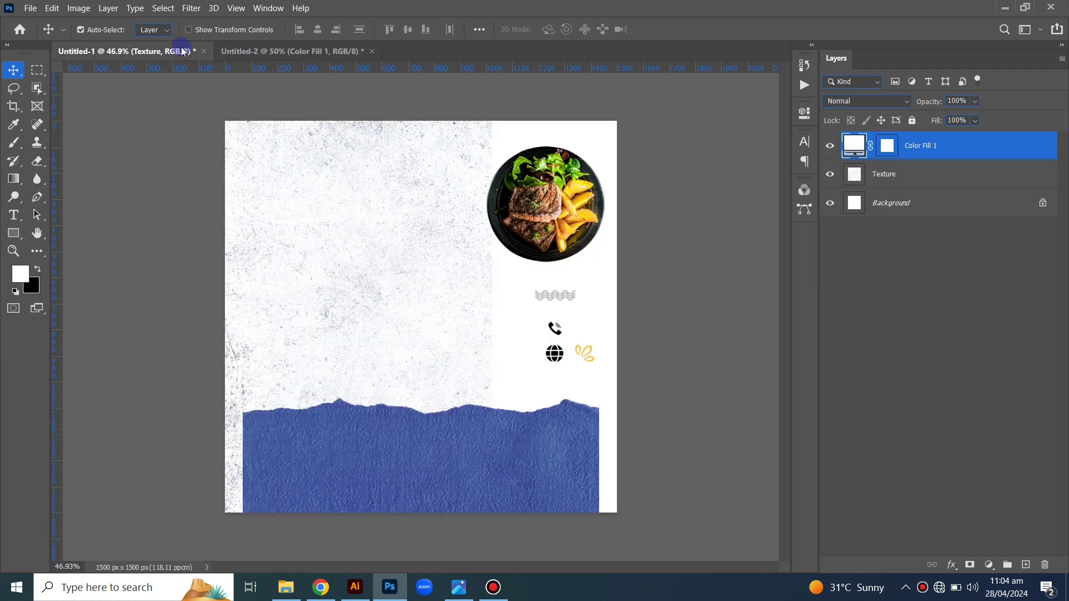
click(452, 463)
mouse_move(452, 463)
mouse_down()
mouse_move(282, 53)
mouse_move(438, 419)
mouse_move(418, 449)
mouse_up()
key(ctrl+t)
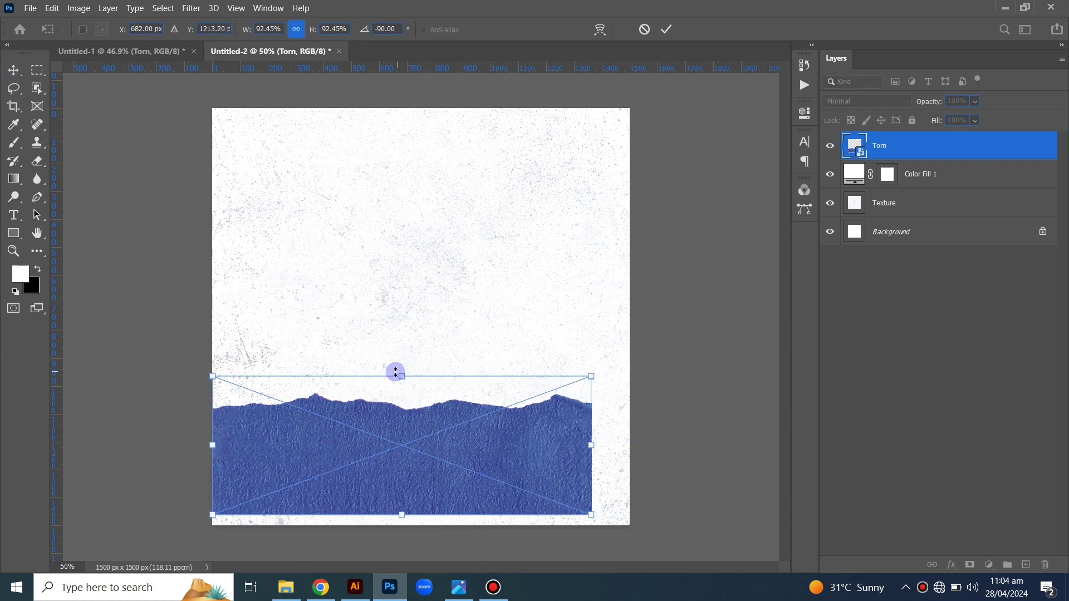
drag(401, 376, 436, 286)
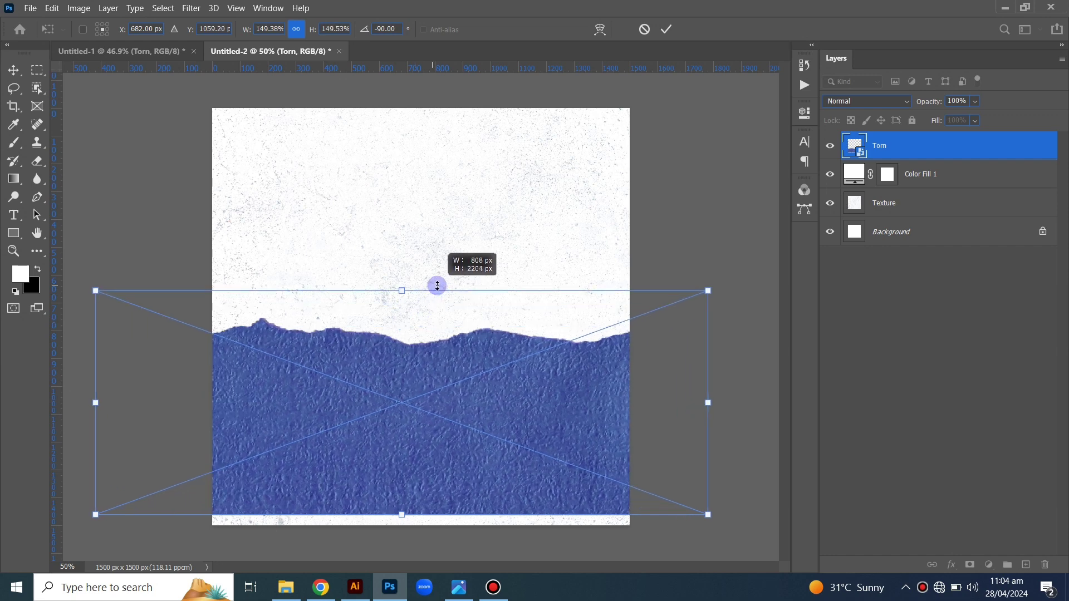
mouse_move(453, 406)
mouse_down()
mouse_move(472, 425)
mouse_move(472, 414)
mouse_up()
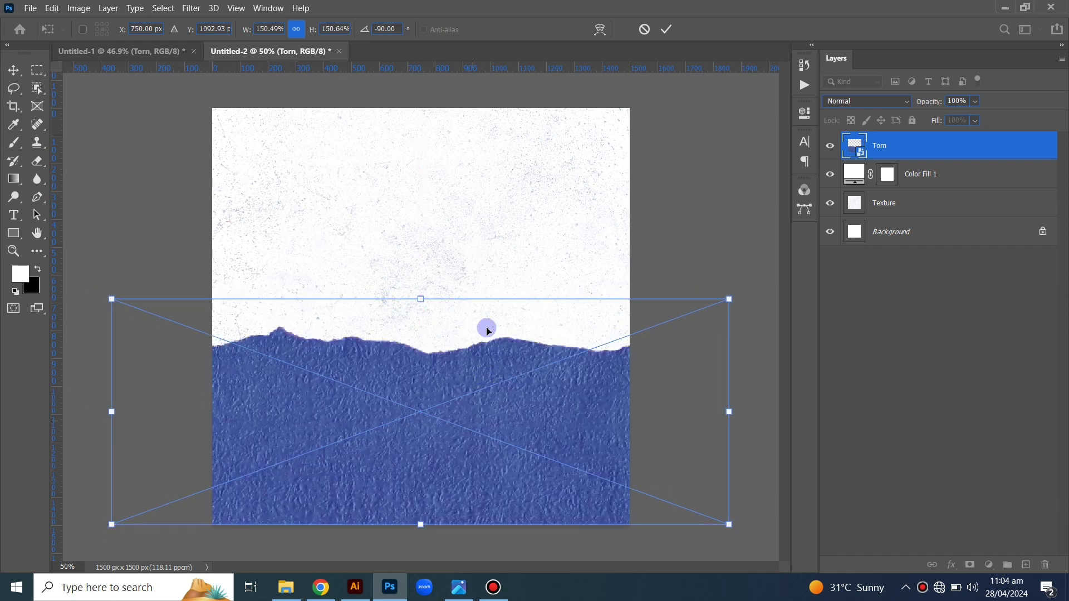
click(666, 29)
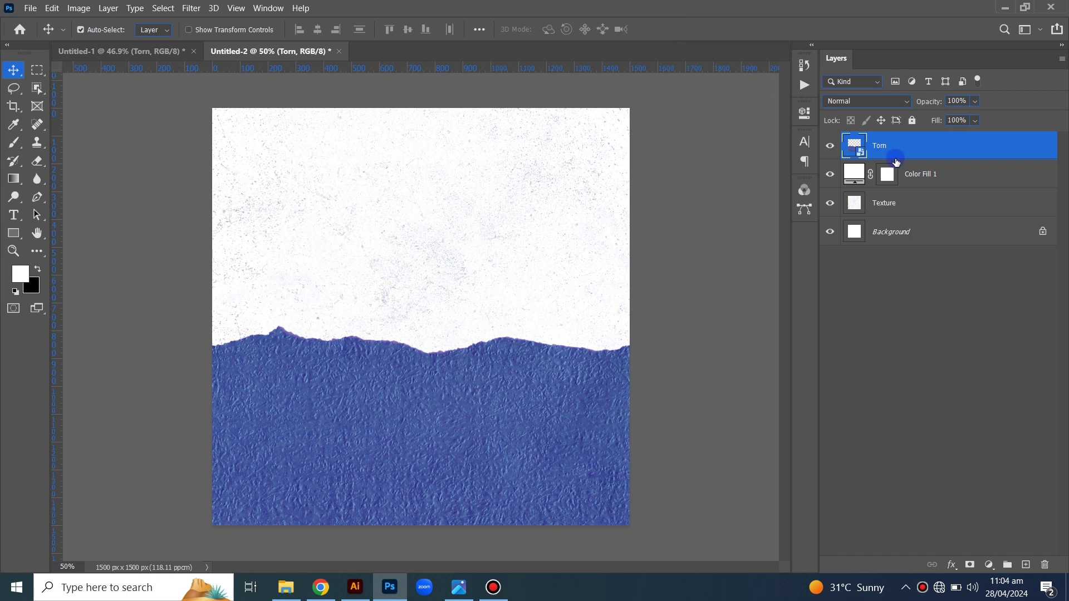
Step: Give the Torn layer a deep red #c20404 Color Overlay style
right_click(849, 146)
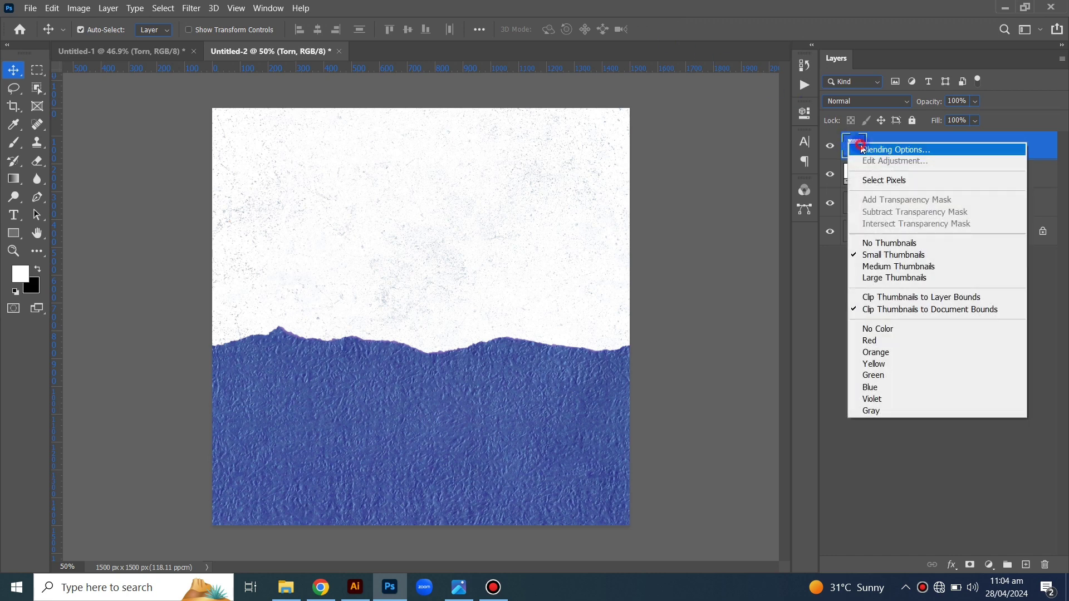
key(Escape)
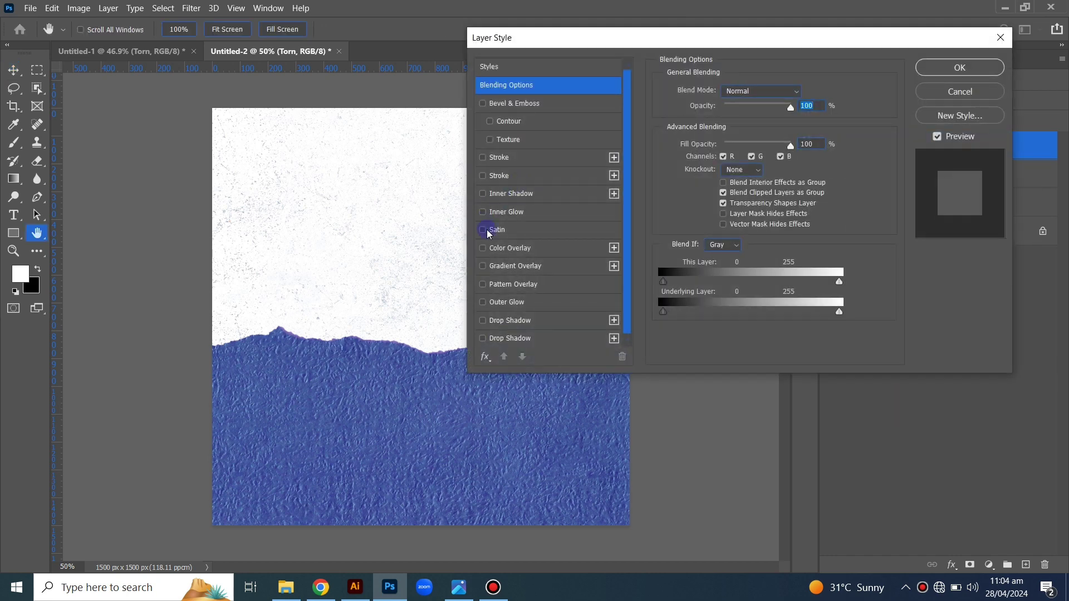
click(492, 248)
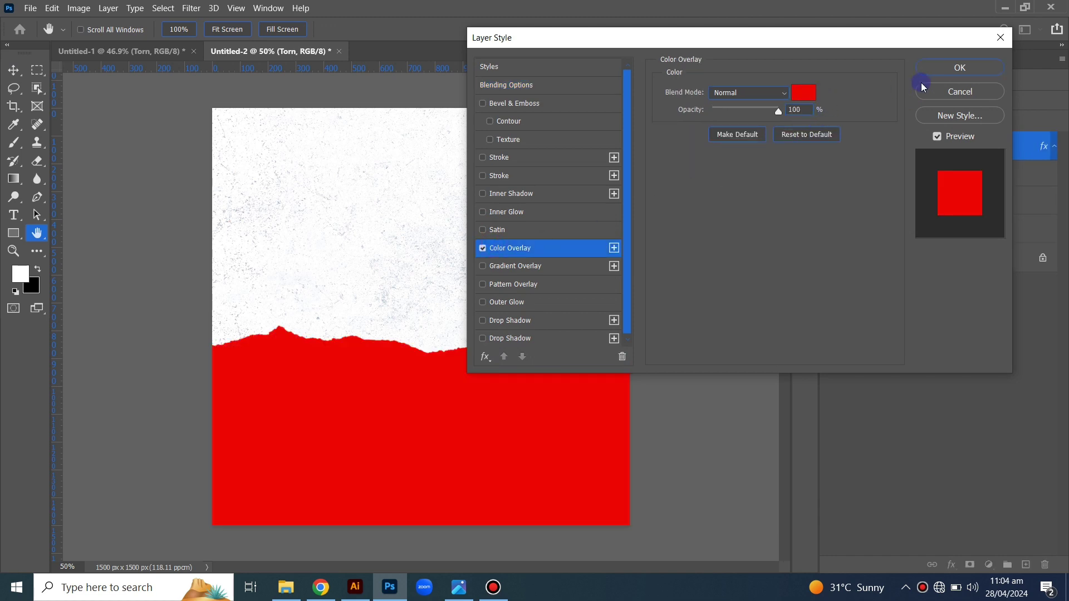
click(958, 69)
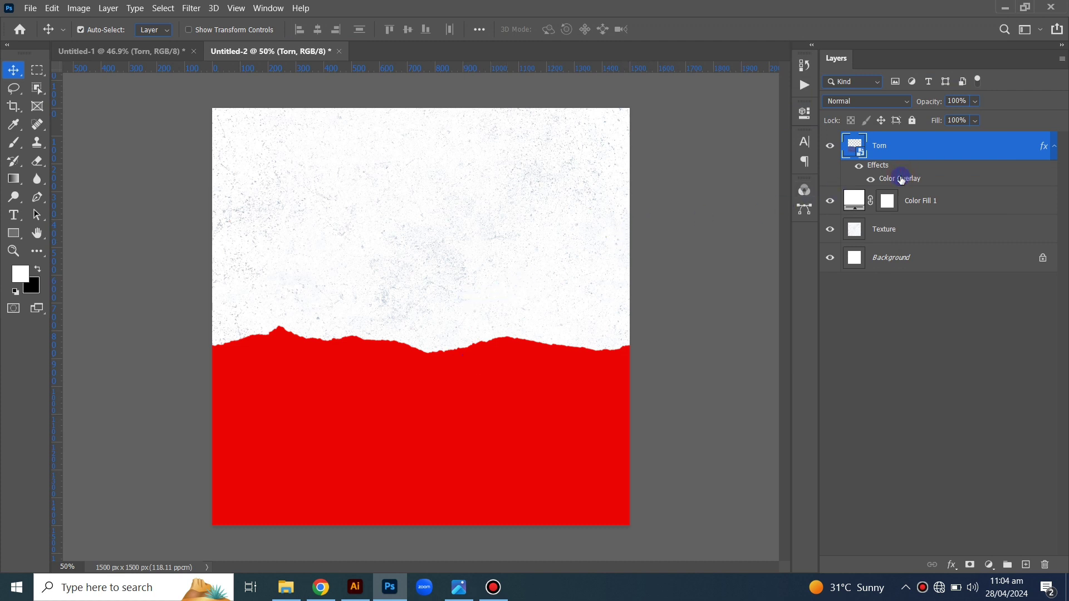
click(802, 98)
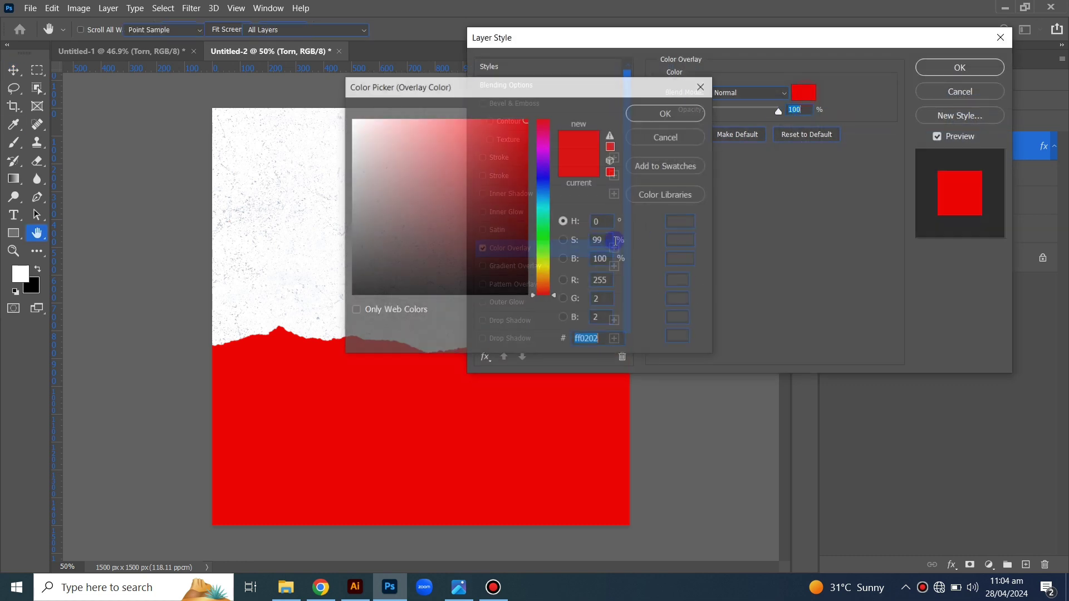
click(524, 161)
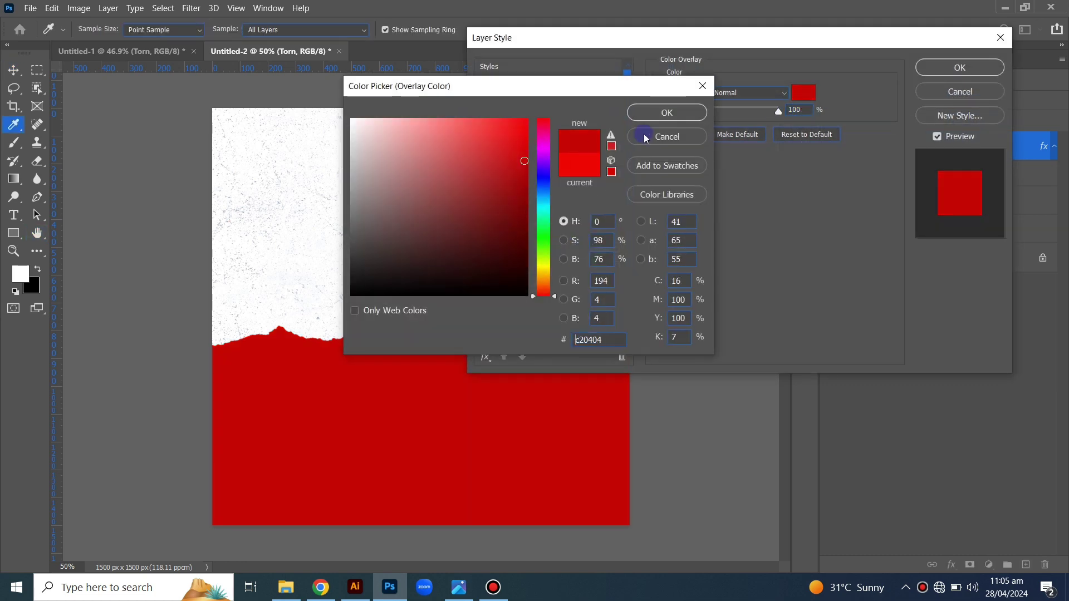
click(668, 111)
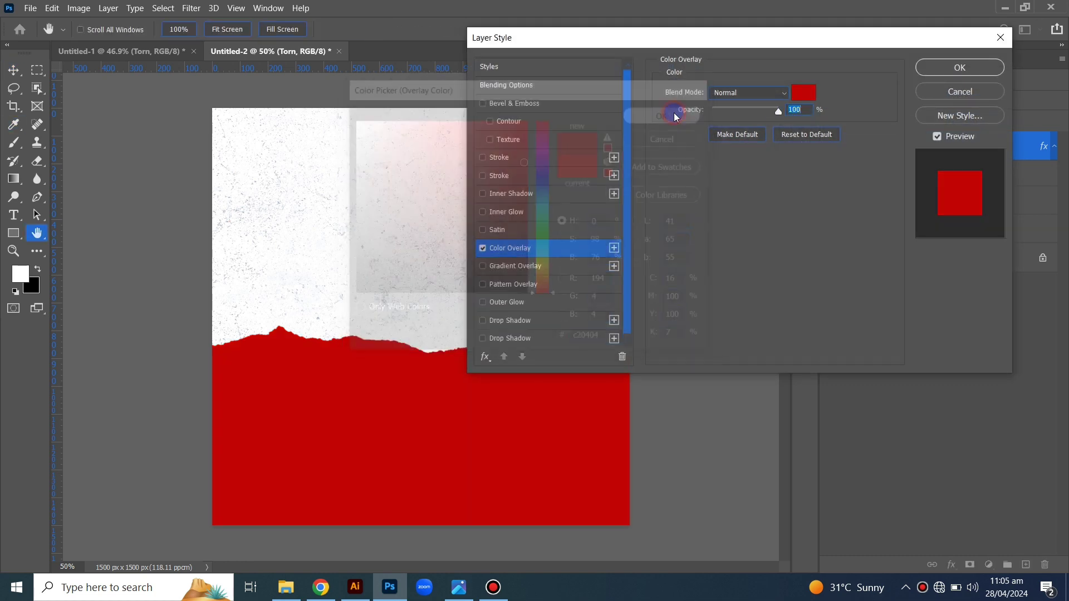
click(958, 67)
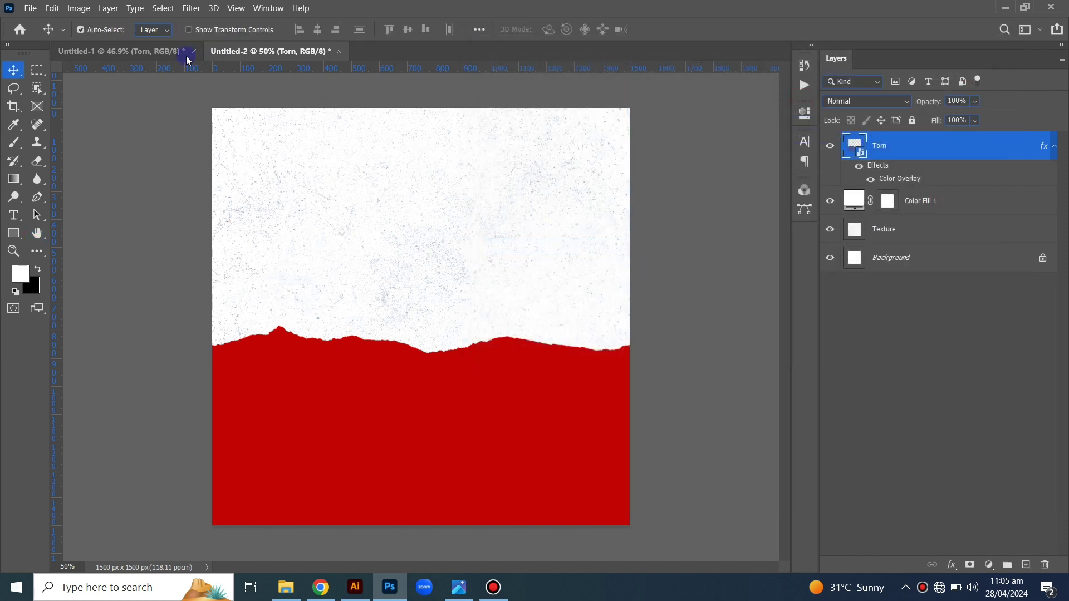
click(167, 51)
Step: Bring the Food plate into the design, centre it horizontally and enlarge it
drag(545, 210, 310, 66)
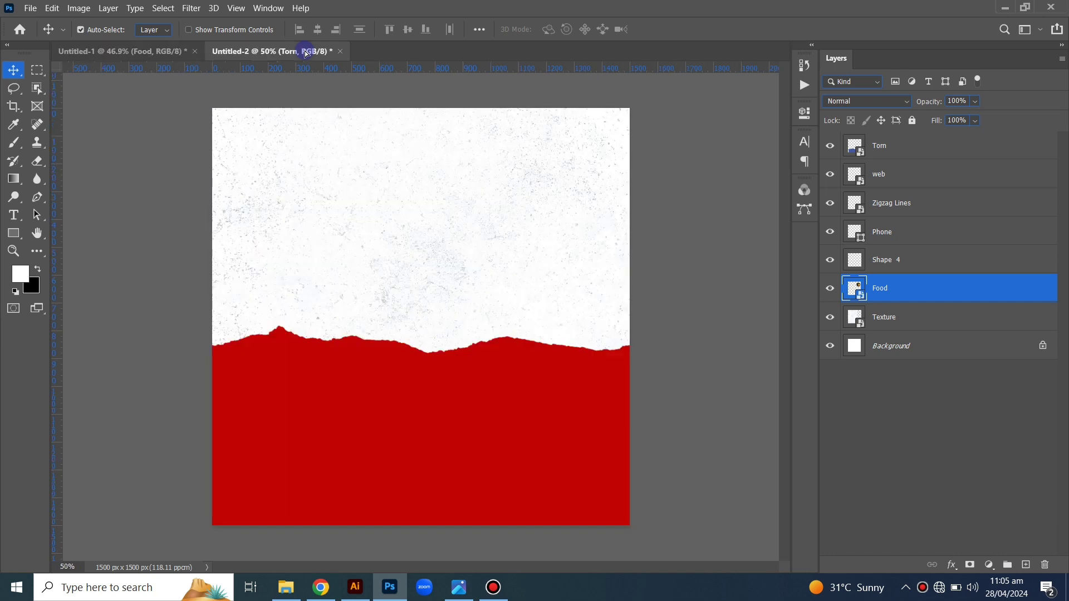
drag(310, 66, 389, 333)
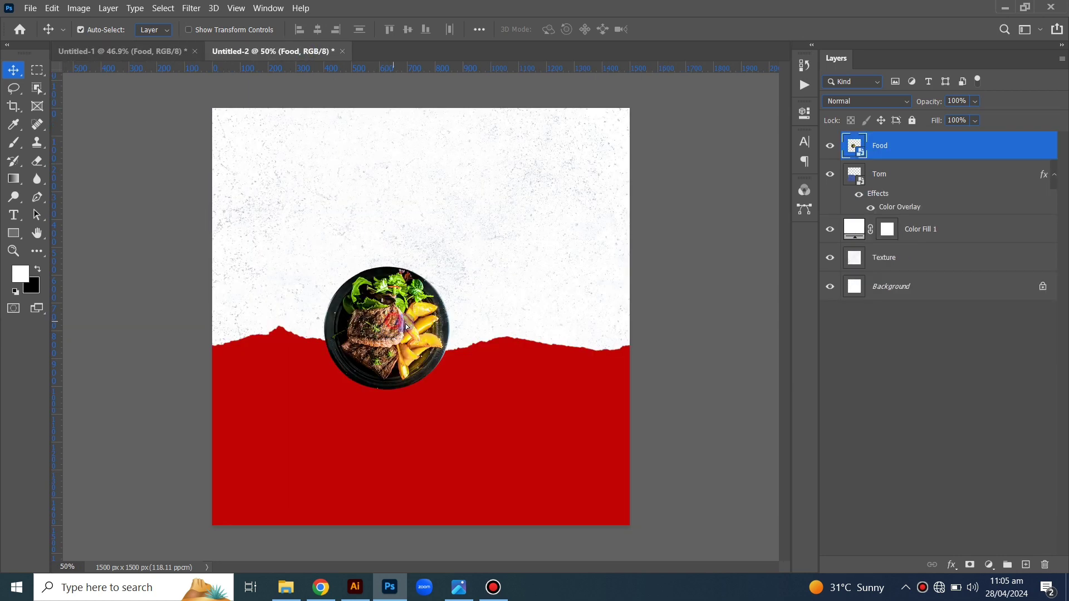
drag(406, 327, 428, 332)
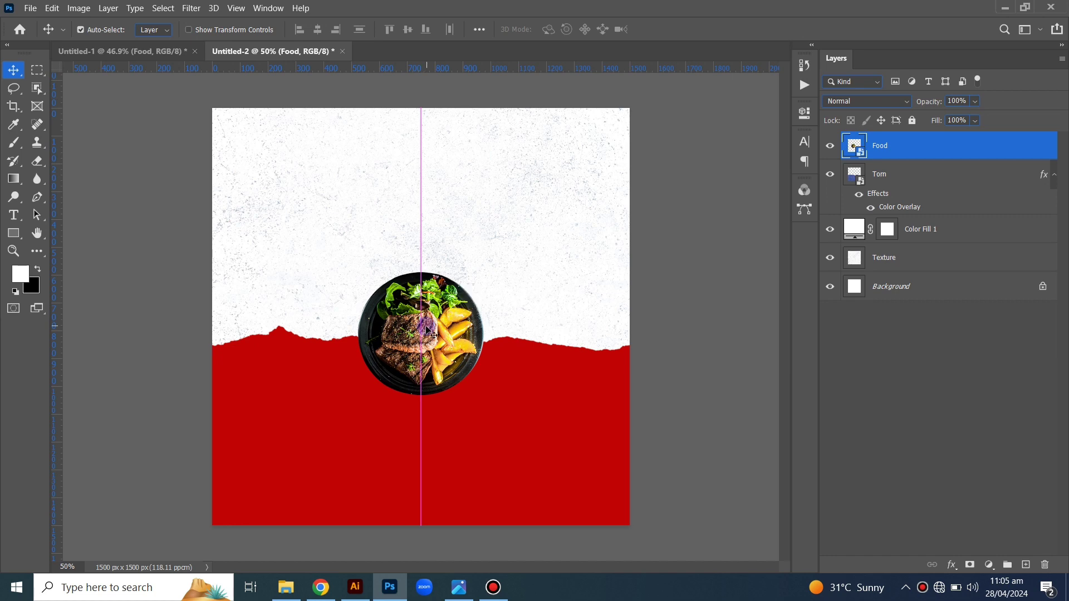
key(ctrl+t)
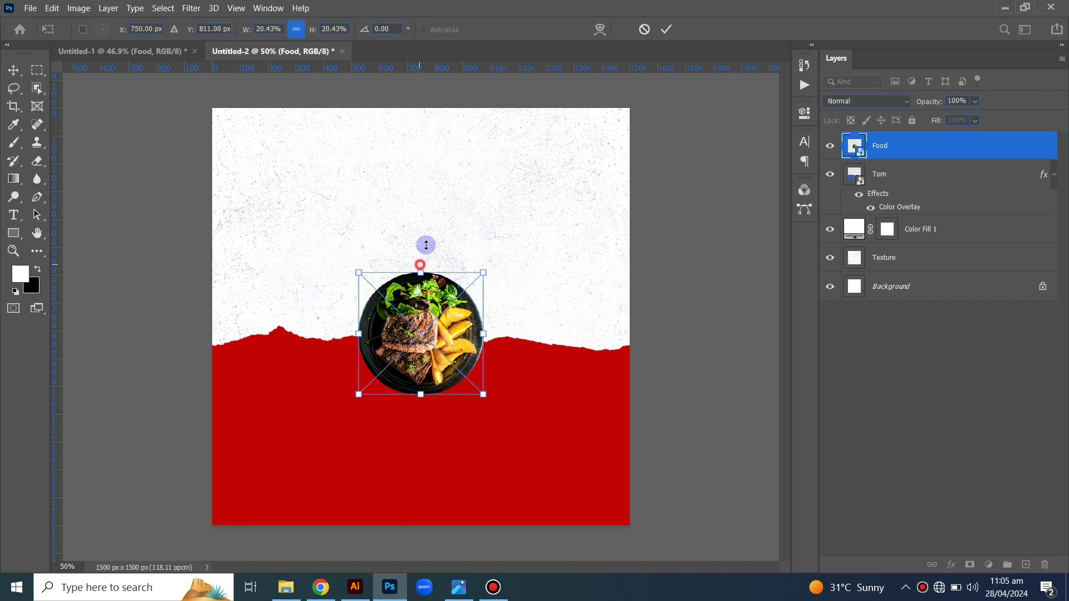
drag(426, 244, 437, 218)
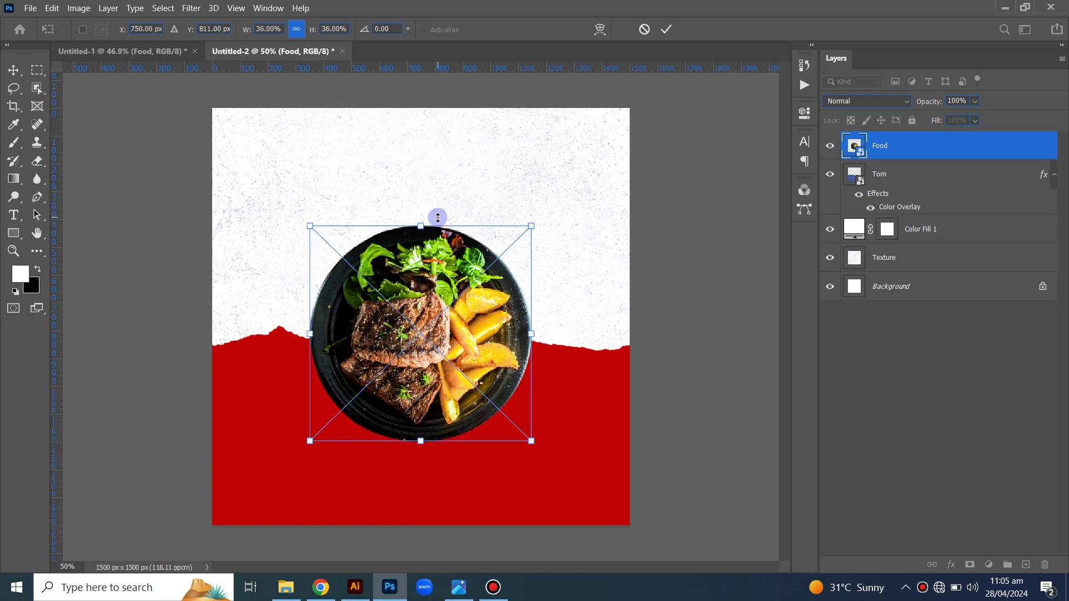
key(Return)
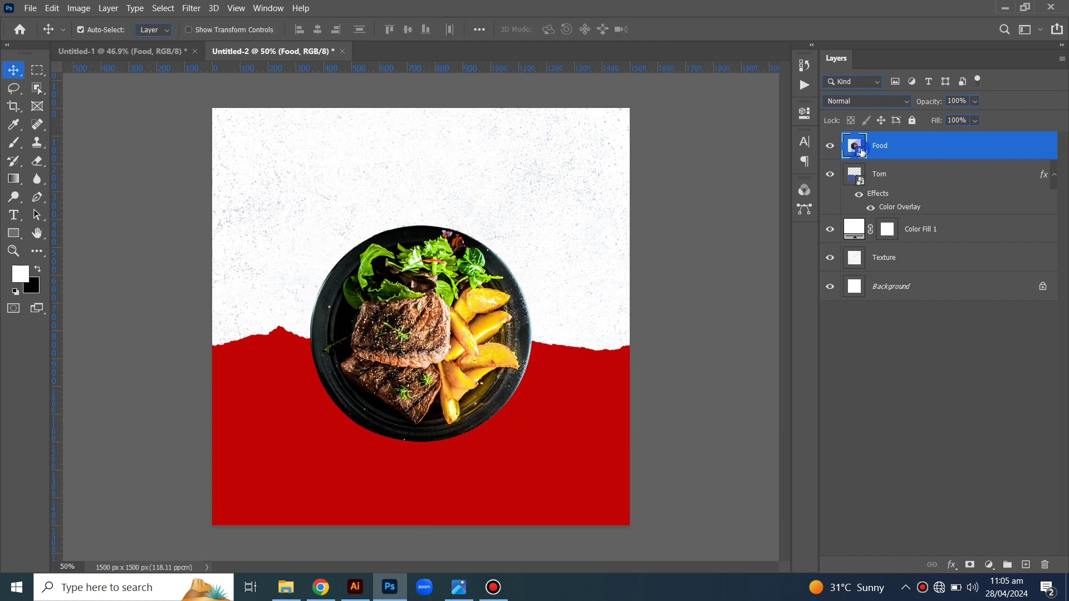
Step: Give the Food layer a drop shadow: Distance 0, Spread 13%, Size 59 px, Opacity 54%
right_click(858, 146)
click(872, 152)
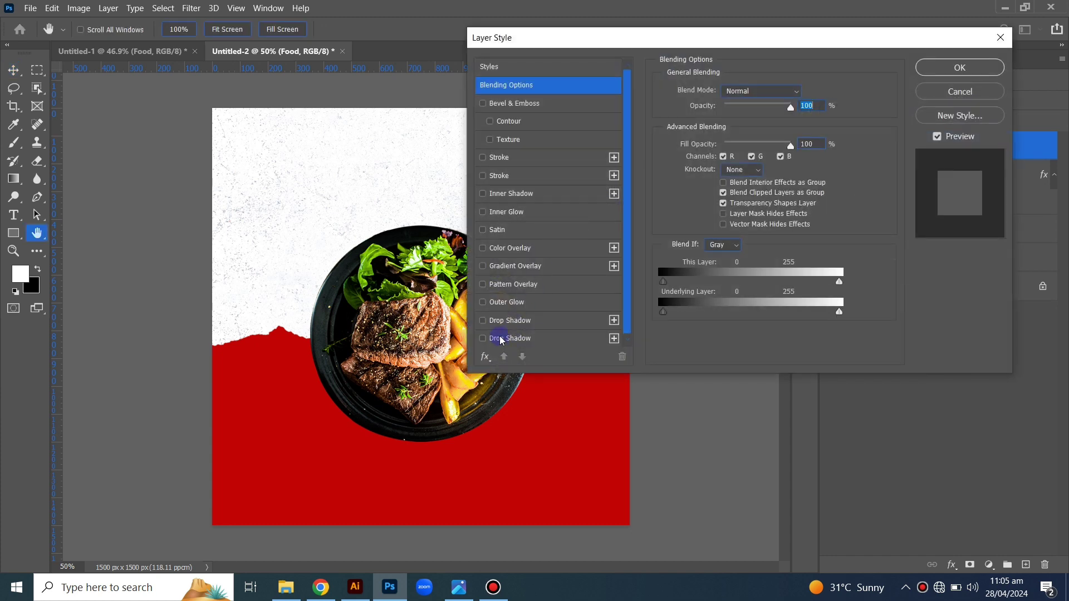
click(501, 339)
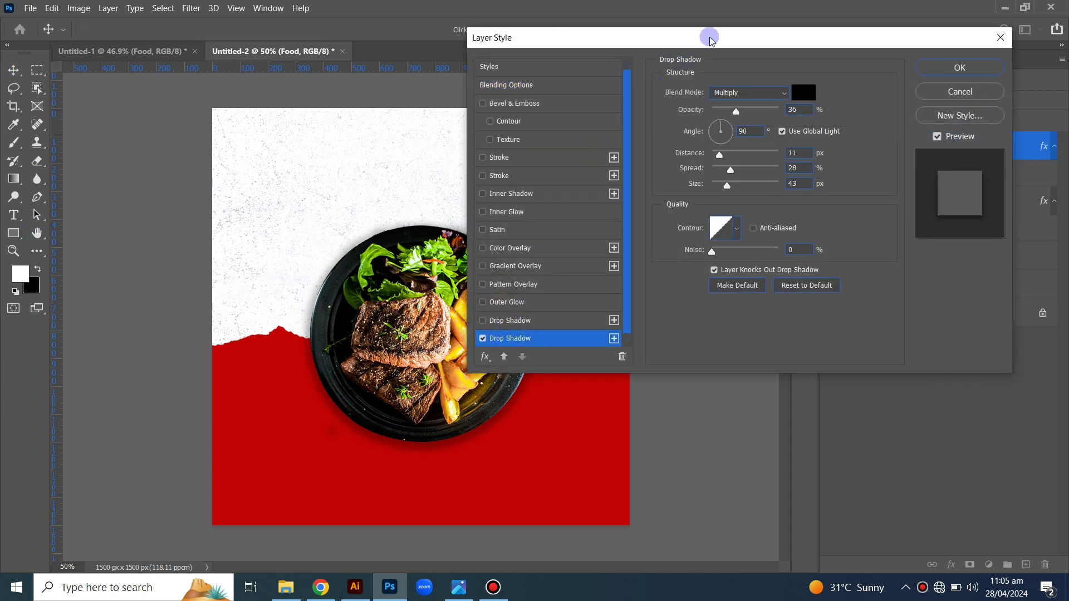
drag(710, 37, 768, 74)
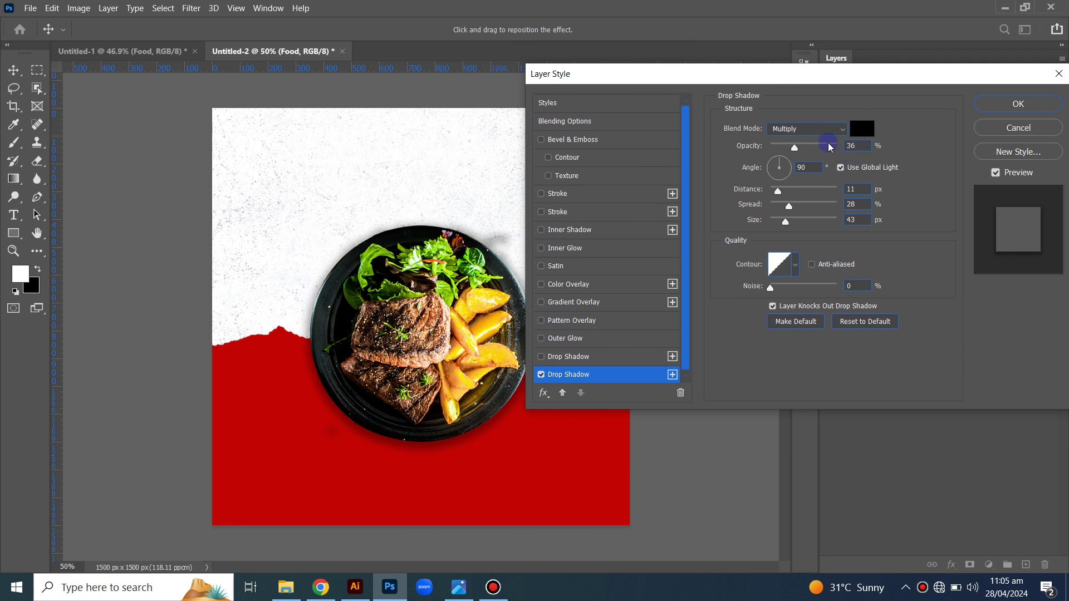
drag(804, 154, 810, 150)
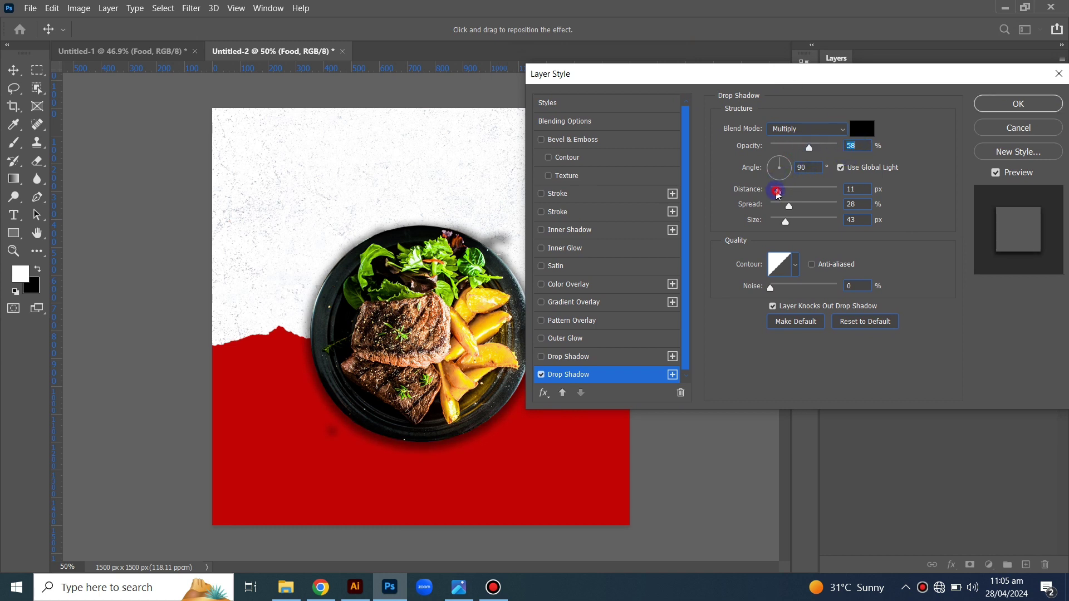
mouse_move(778, 193)
mouse_down()
mouse_move(757, 193)
mouse_move(803, 207)
mouse_move(789, 221)
mouse_move(785, 209)
mouse_move(799, 222)
mouse_move(778, 205)
mouse_up()
drag(809, 147, 788, 147)
drag(799, 222, 789, 222)
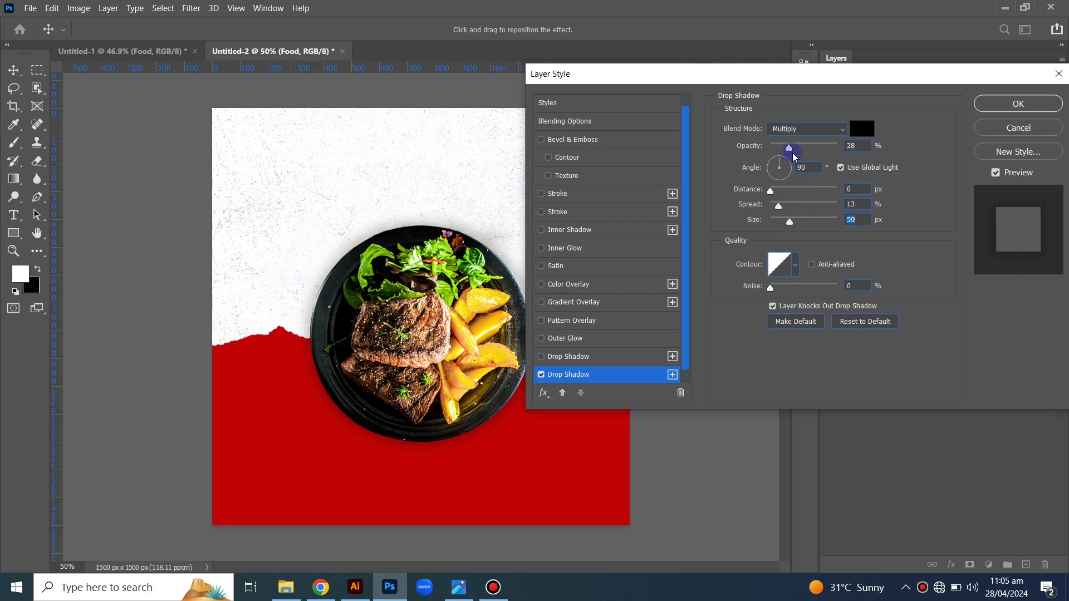
drag(789, 147, 806, 148)
drag(857, 73, 795, 75)
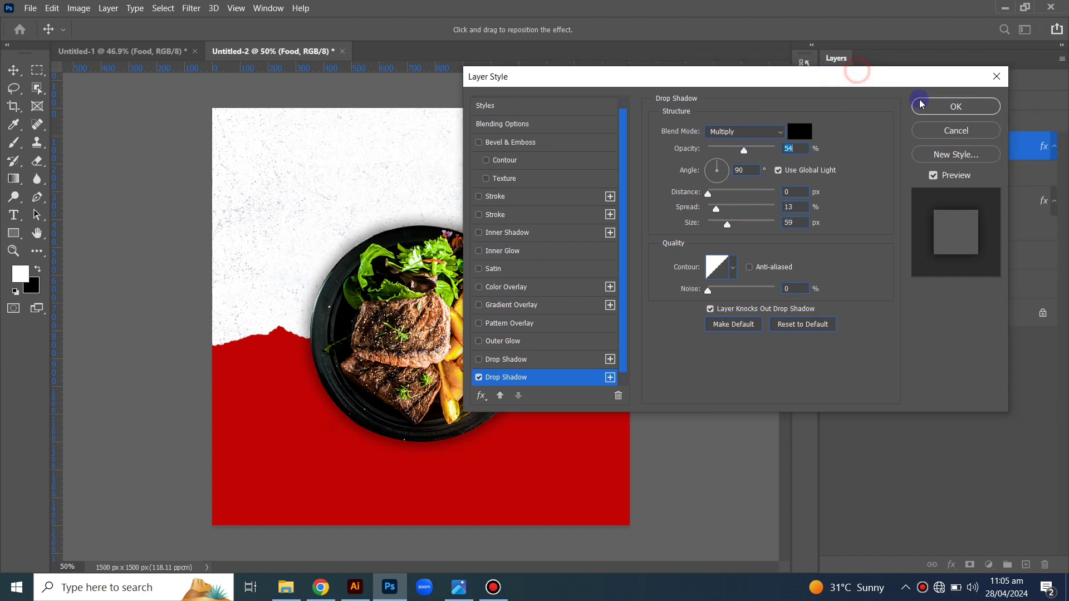
click(941, 105)
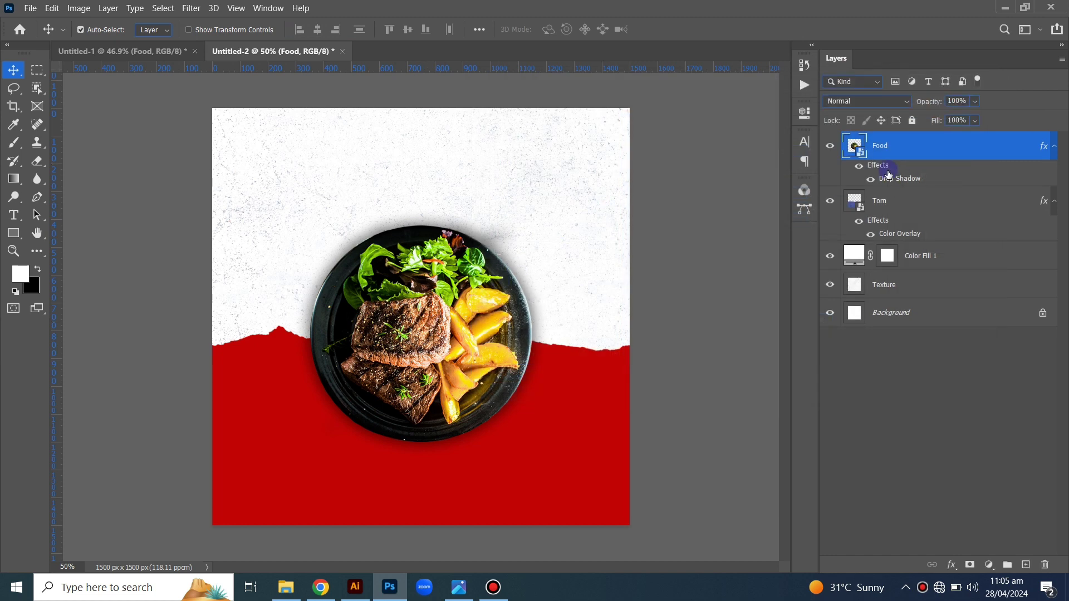
click(870, 179)
Step: Type 'Logo Here' as a new text layer near the top-left
click(913, 445)
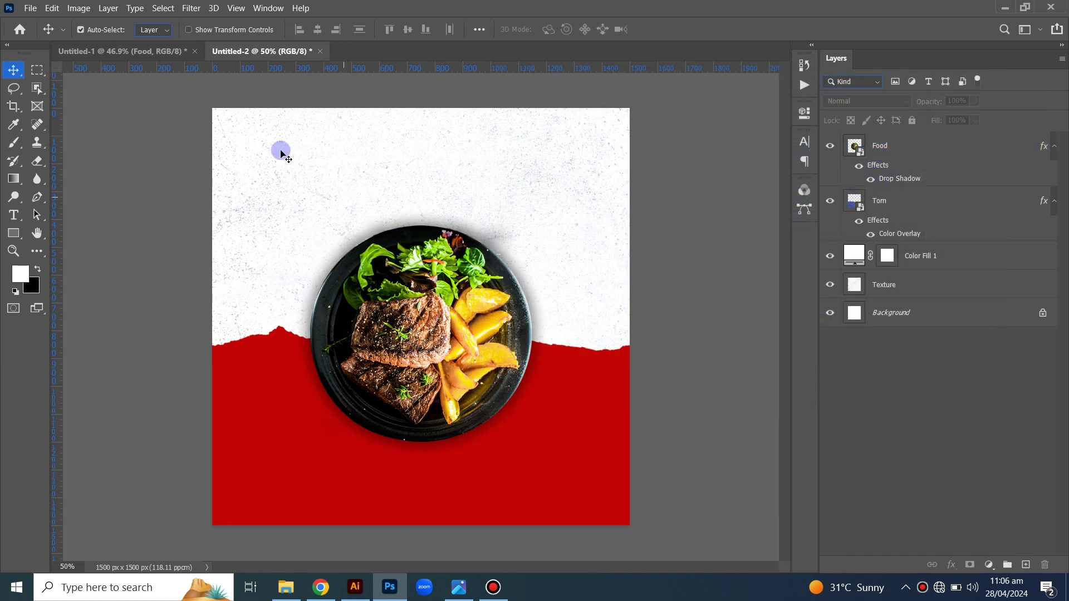
click(13, 215)
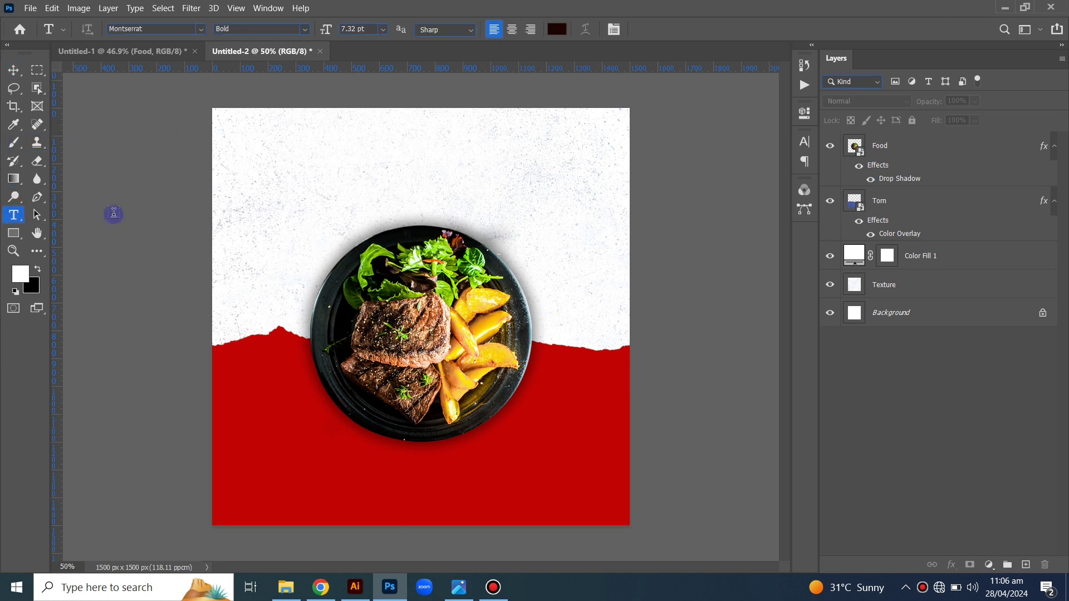
click(325, 164)
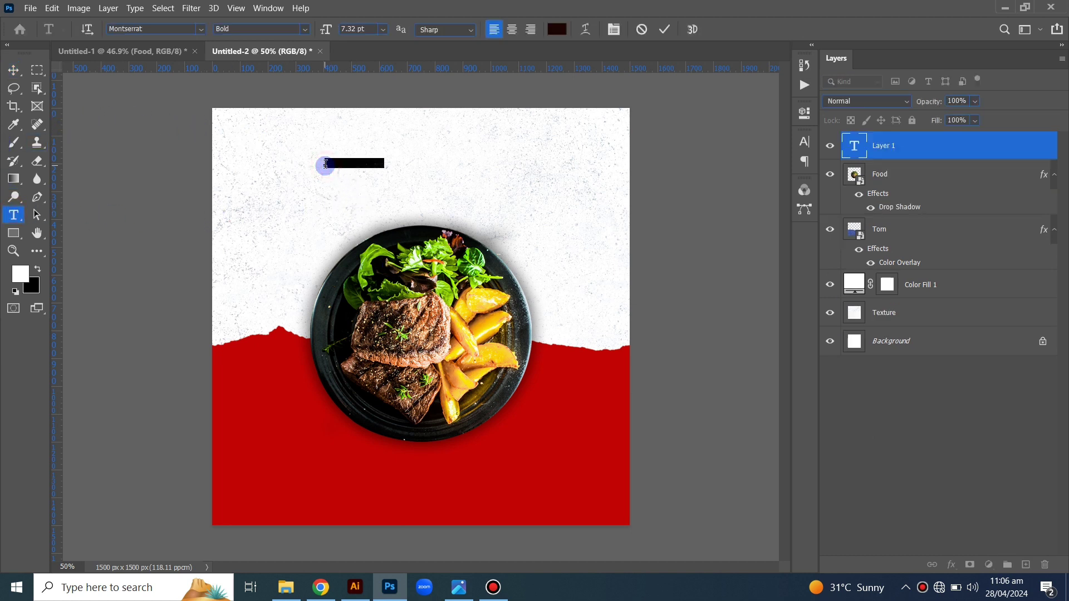
click(326, 163)
text(Logo Here)
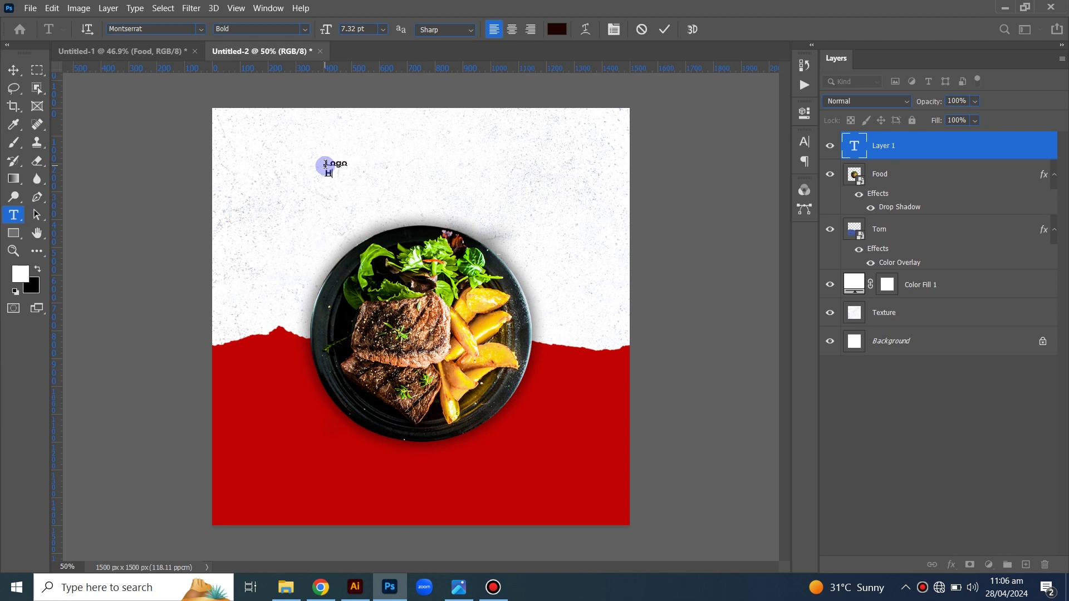
click(13, 70)
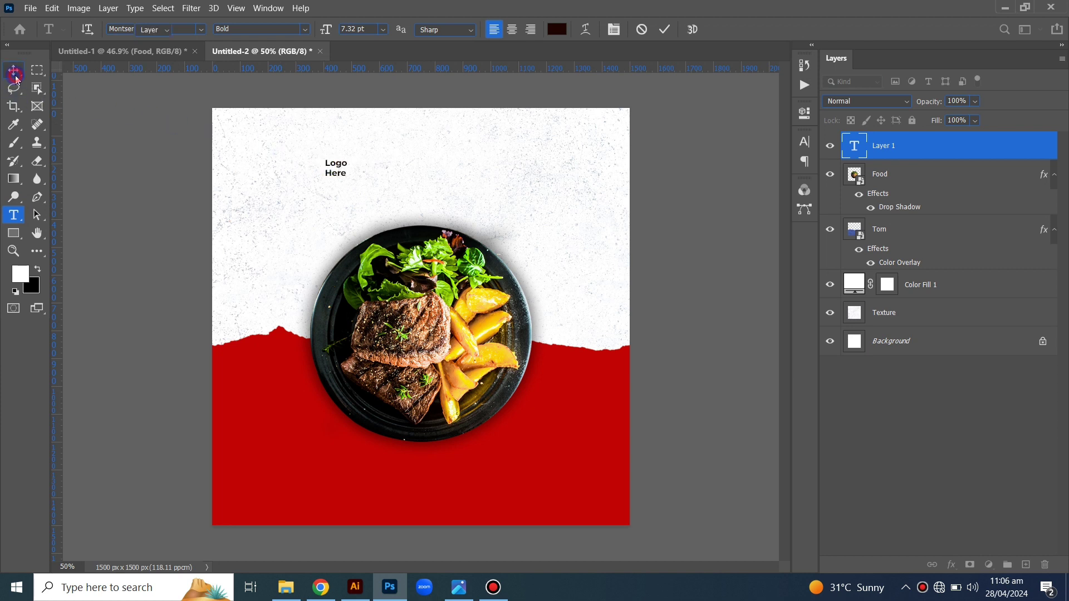
Step: Colour the text with the torn shape's red and set it in Bebas Neue Regular
click(809, 144)
click(767, 223)
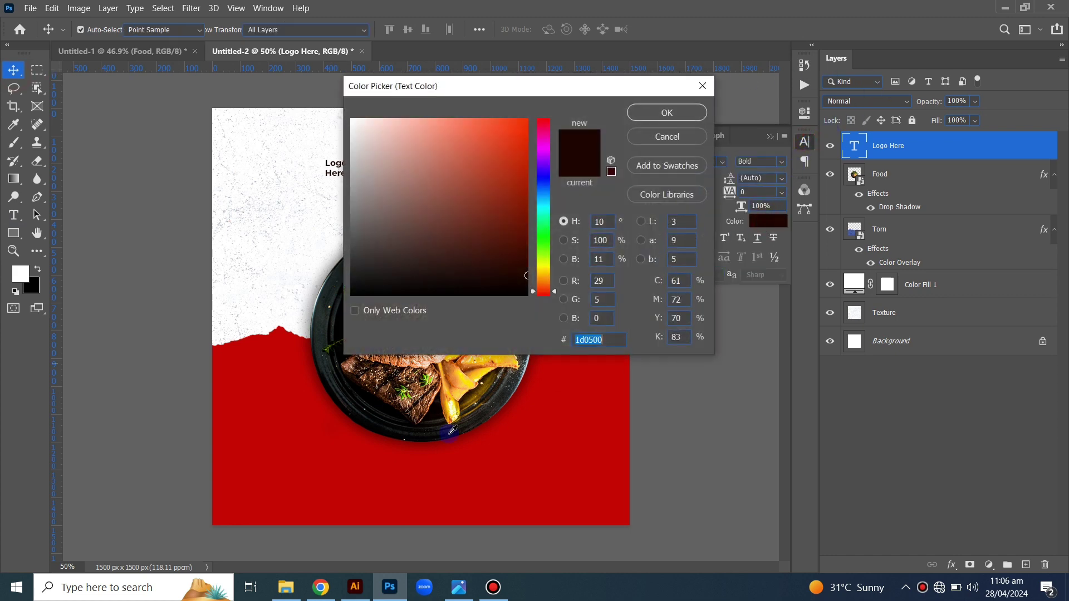
click(338, 451)
click(665, 112)
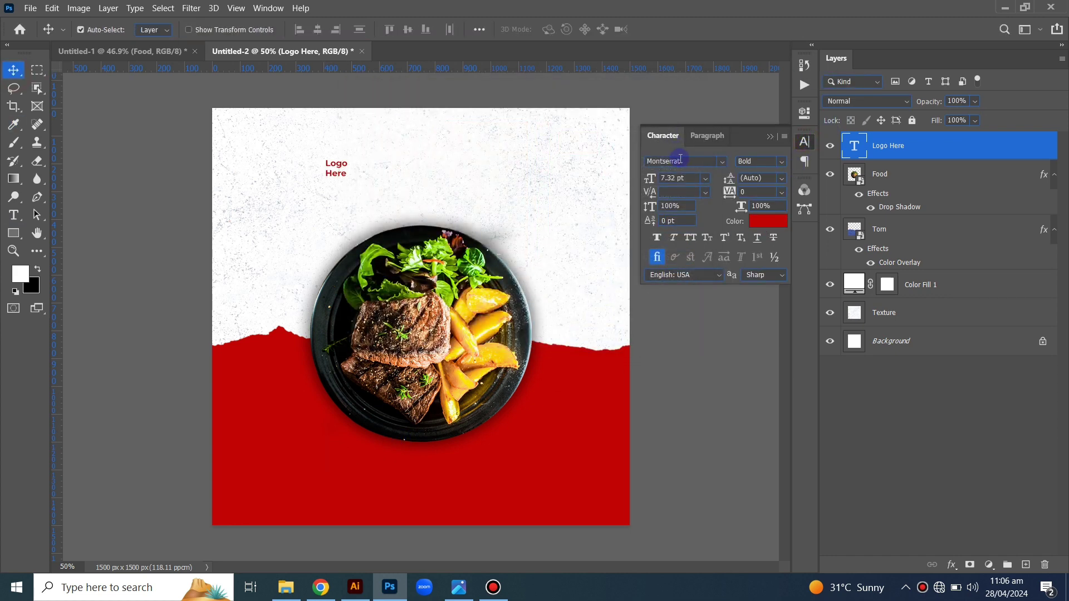
text(Bebas Neue)
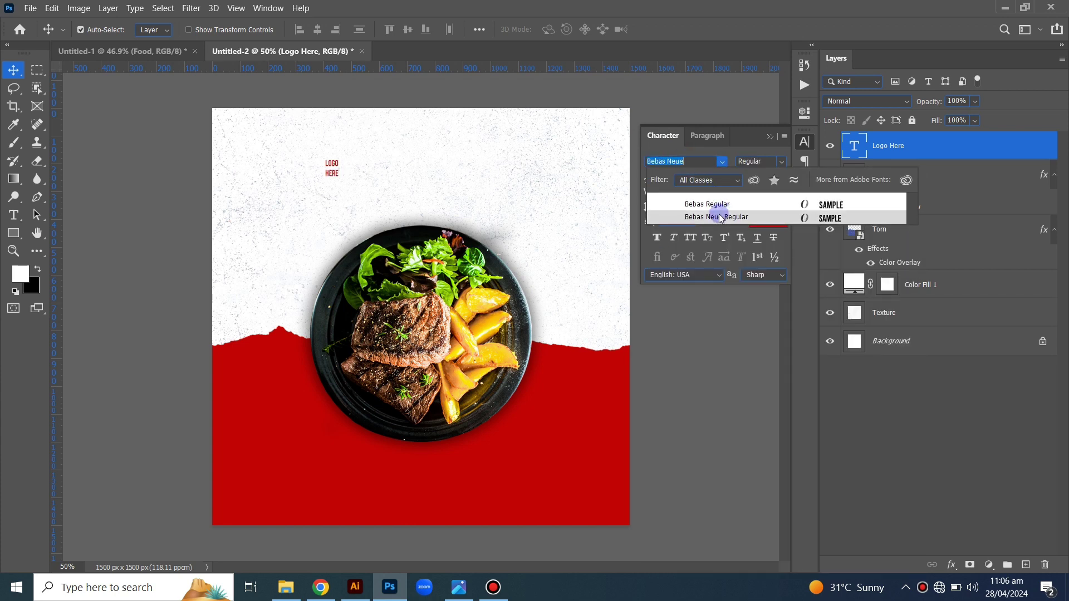
click(721, 218)
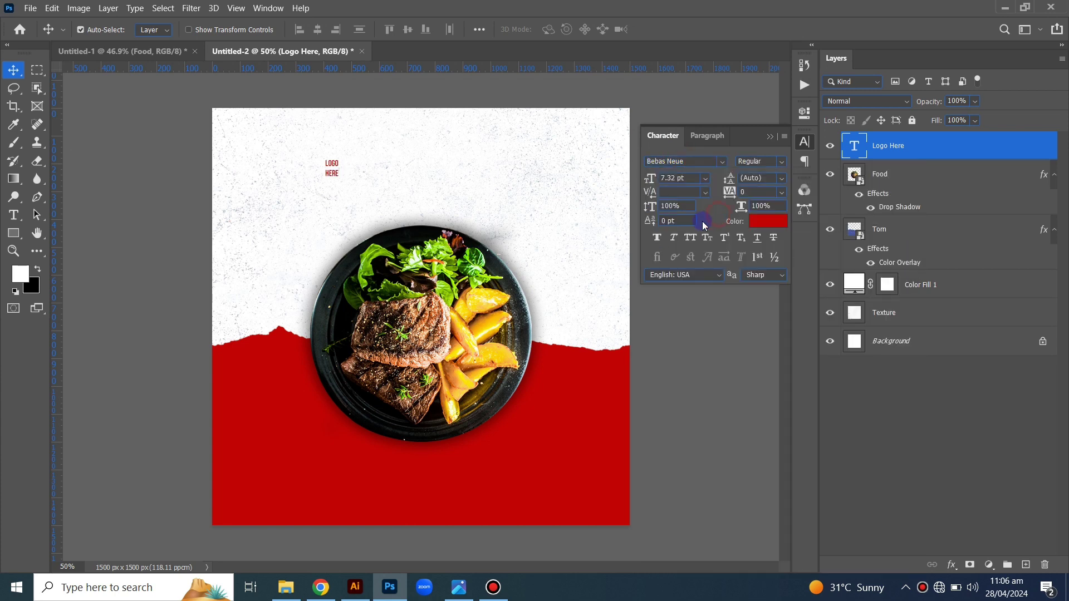
click(741, 193)
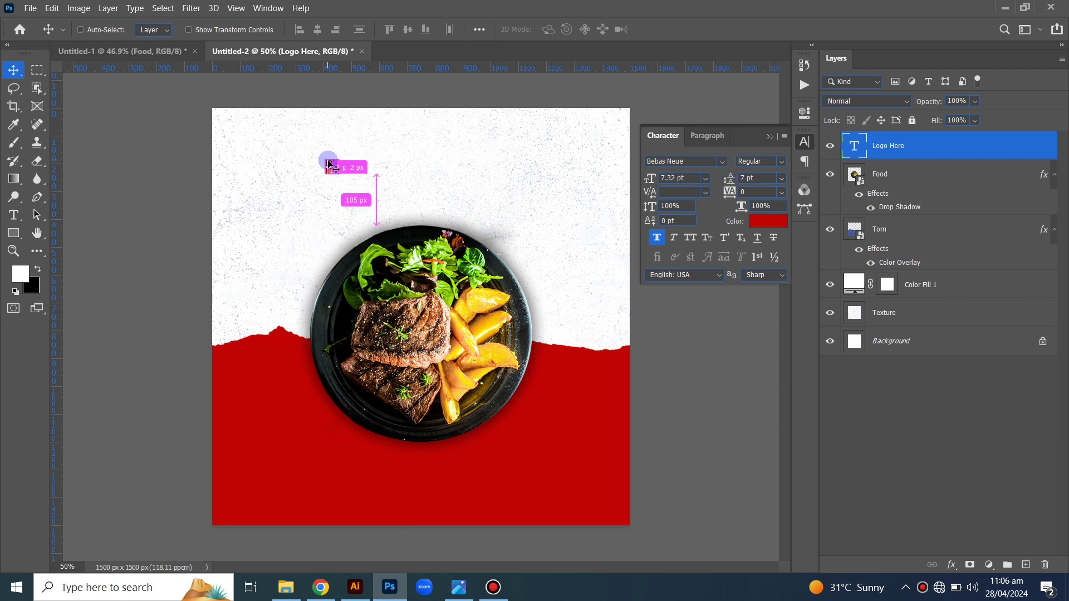
Step: Enlarge the LOGO HERE text and place it in the top-left corner
key(ctrl+t)
mouse_move(344, 178)
mouse_down()
mouse_move(359, 192)
mouse_move(254, 147)
mouse_up()
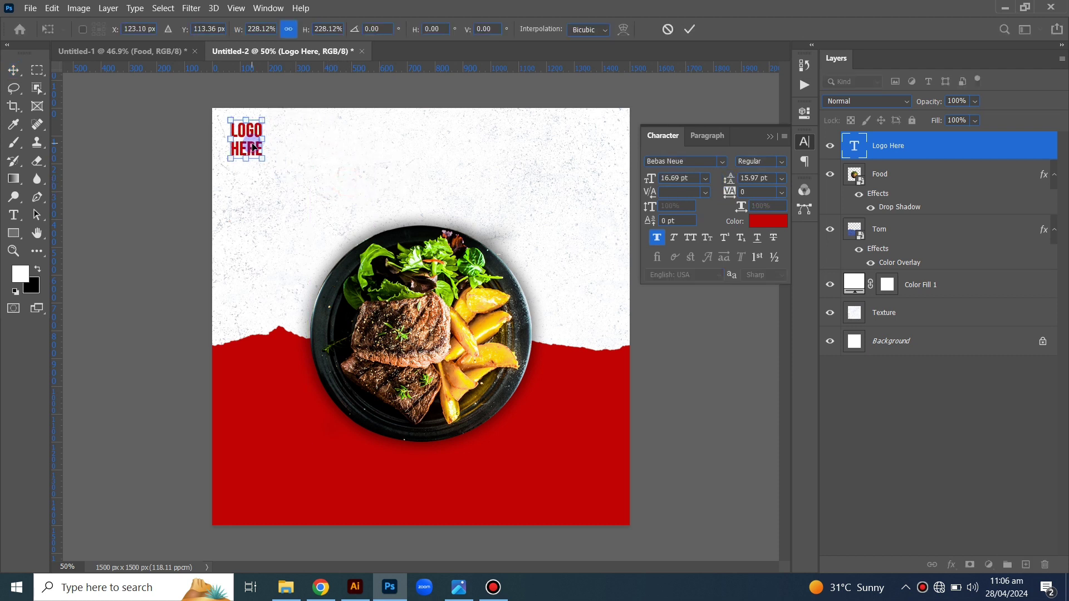
key(Return)
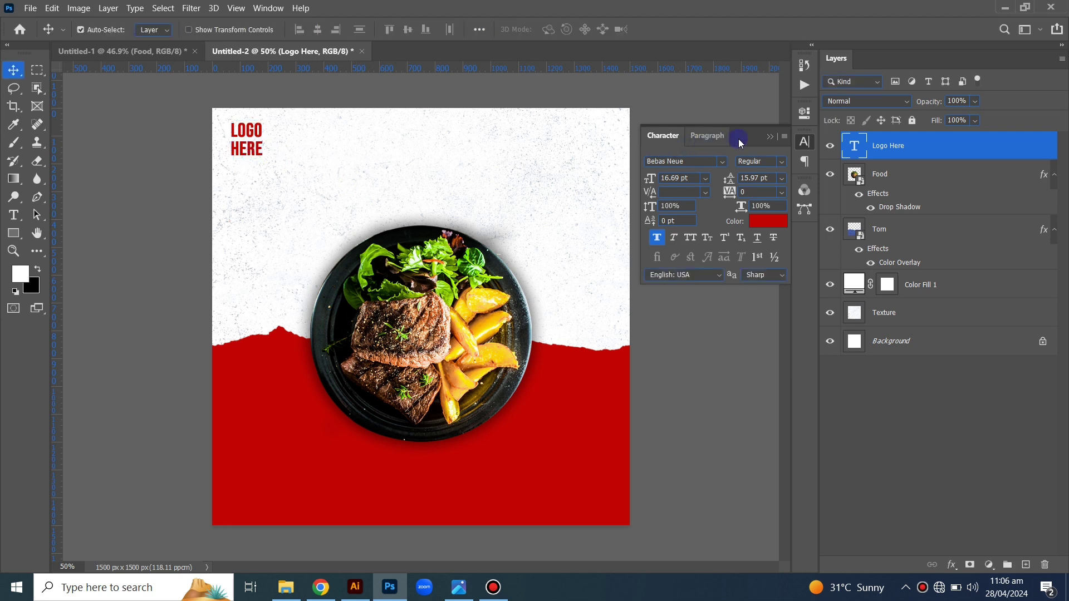
Step: Group the Texture, Color Fill 1 and Torn layers into a group named Bg
click(770, 137)
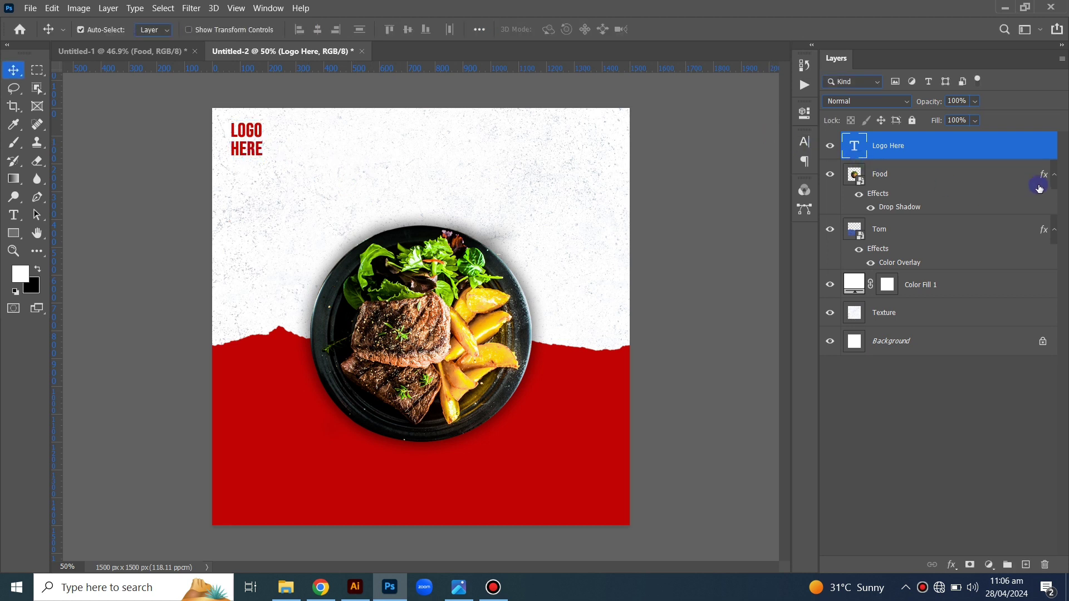
click(1054, 174)
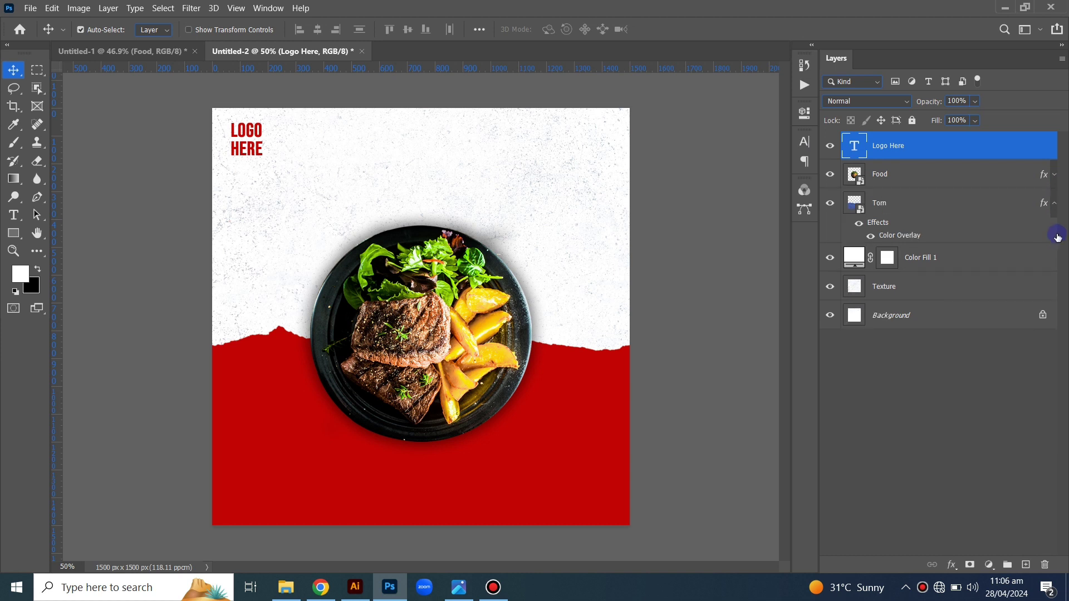
click(1054, 205)
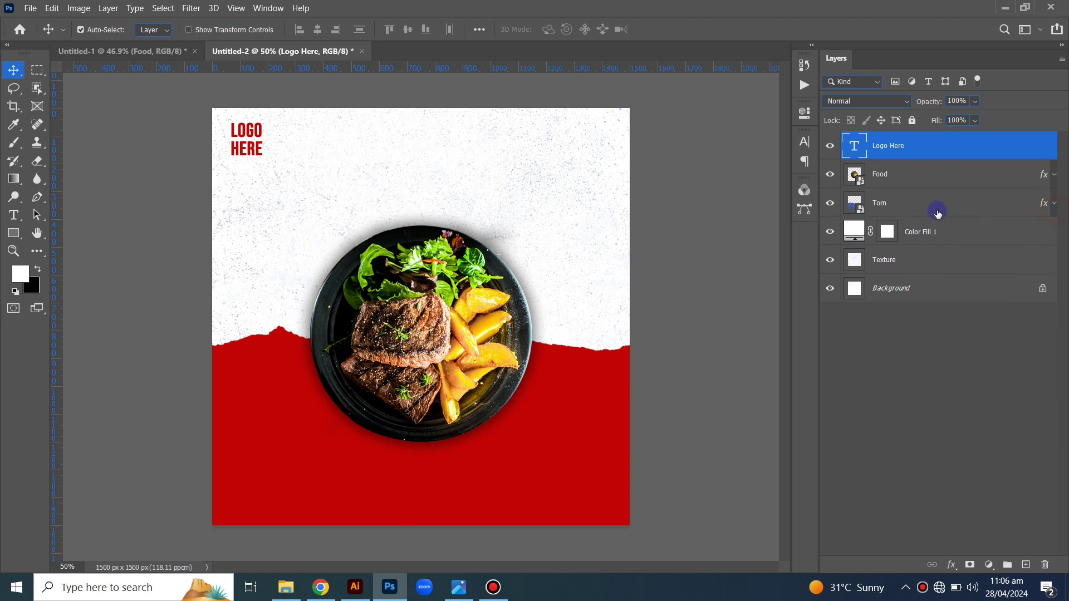
click(896, 268)
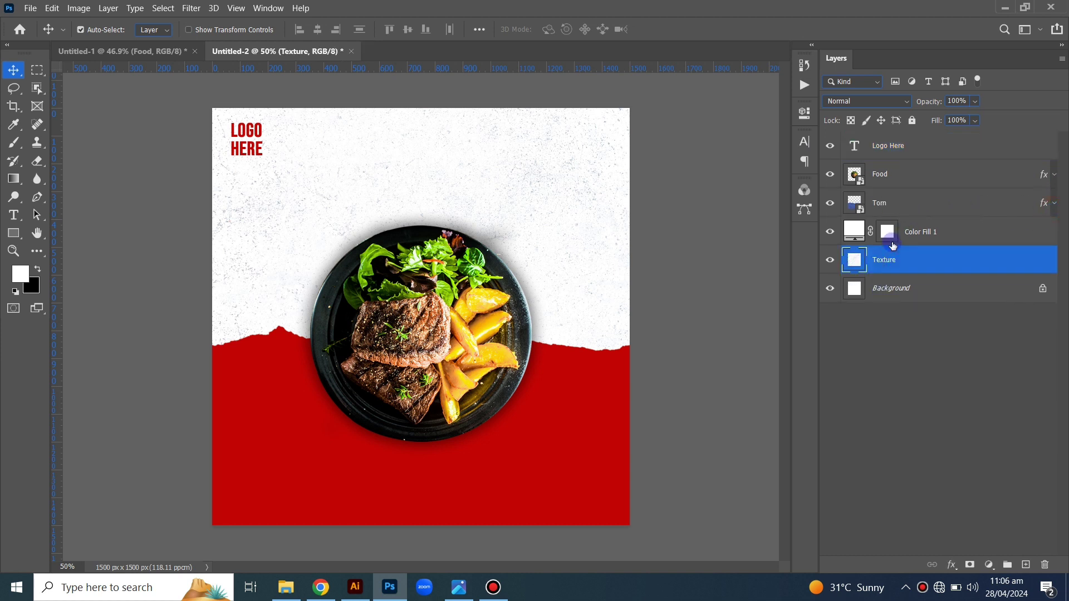
shift+click(890, 207)
click(1008, 563)
text(Bg)
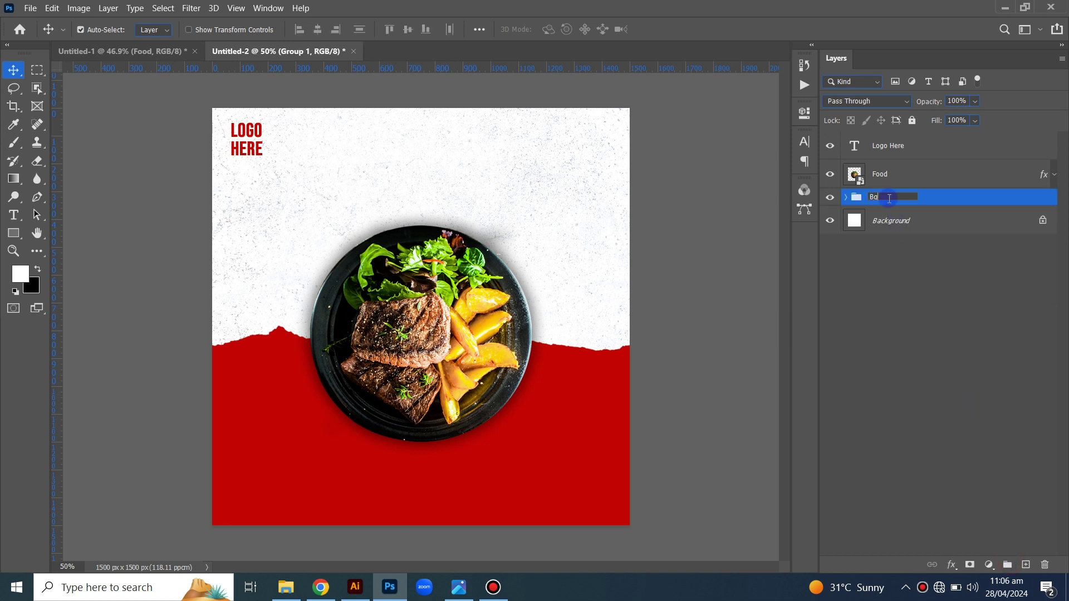
key(Return)
Step: Create a group named images and move the Food layer into it
click(880, 176)
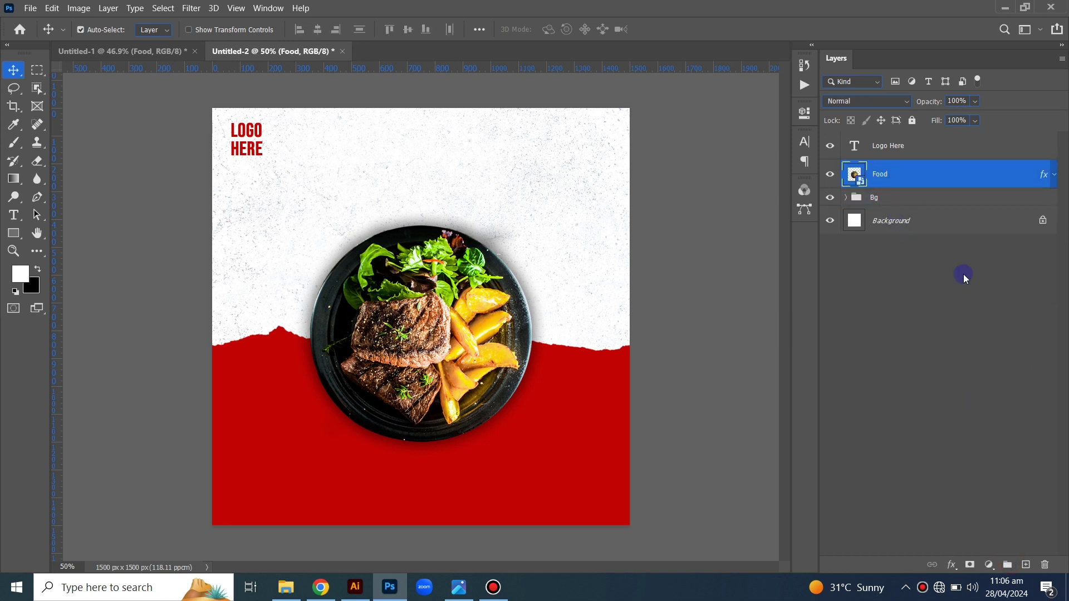
click(1008, 565)
text(images)
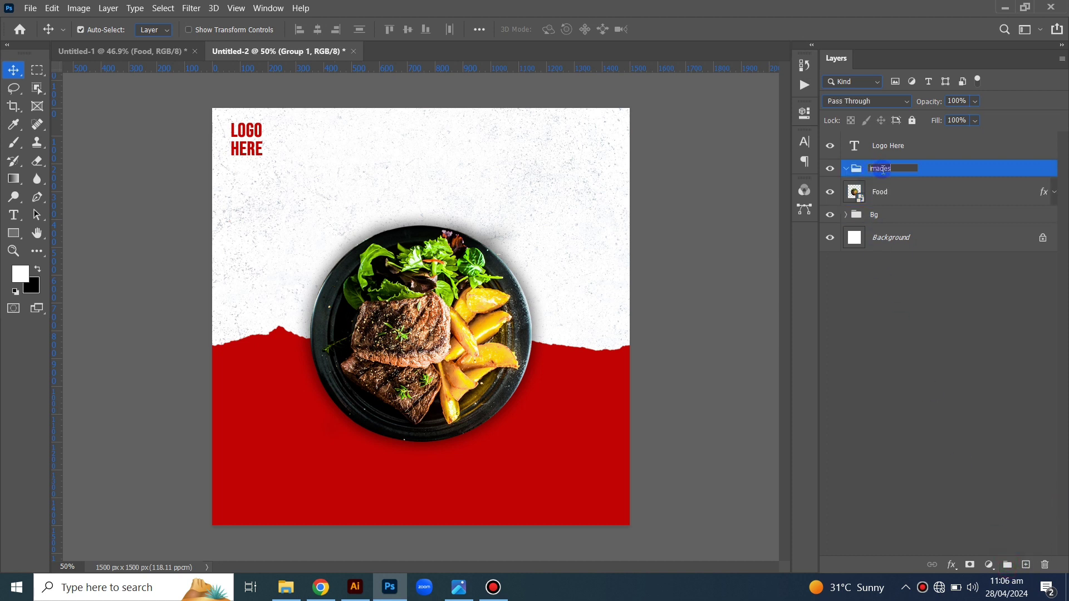
key(Return)
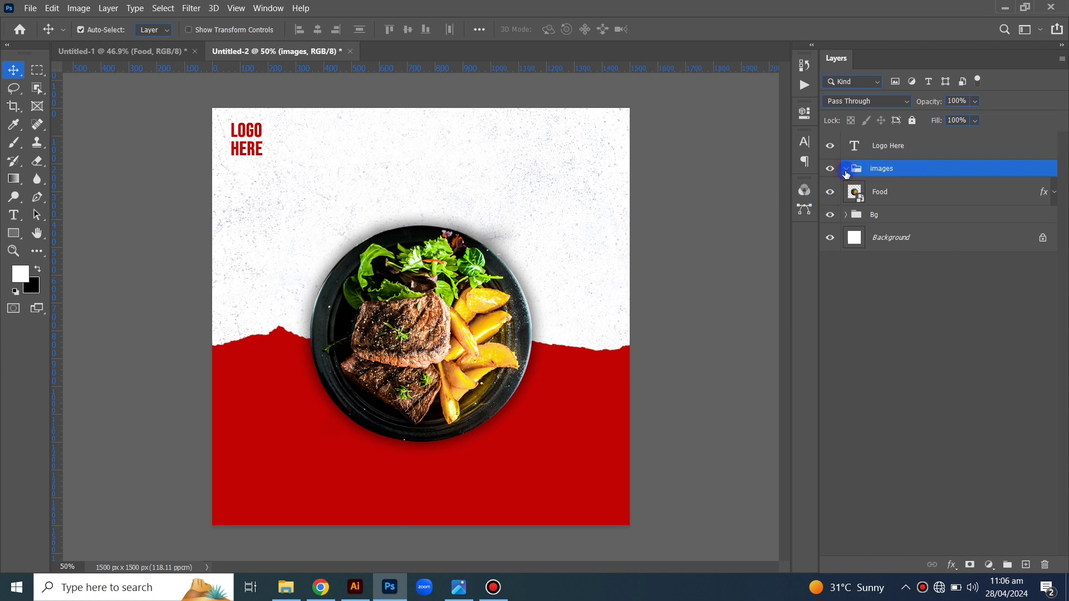
drag(877, 194, 863, 173)
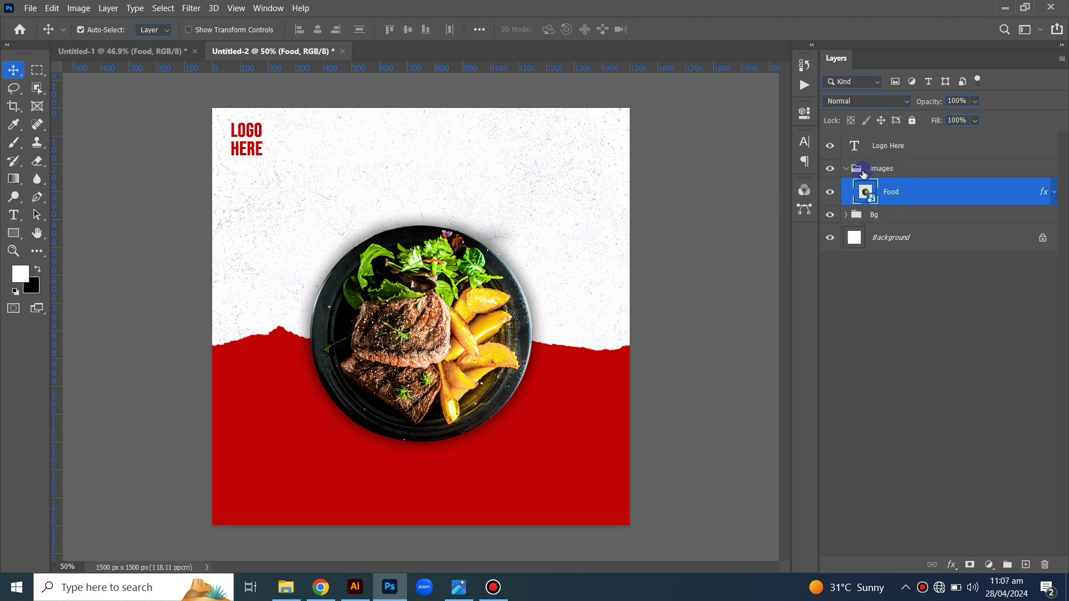
click(846, 168)
click(864, 290)
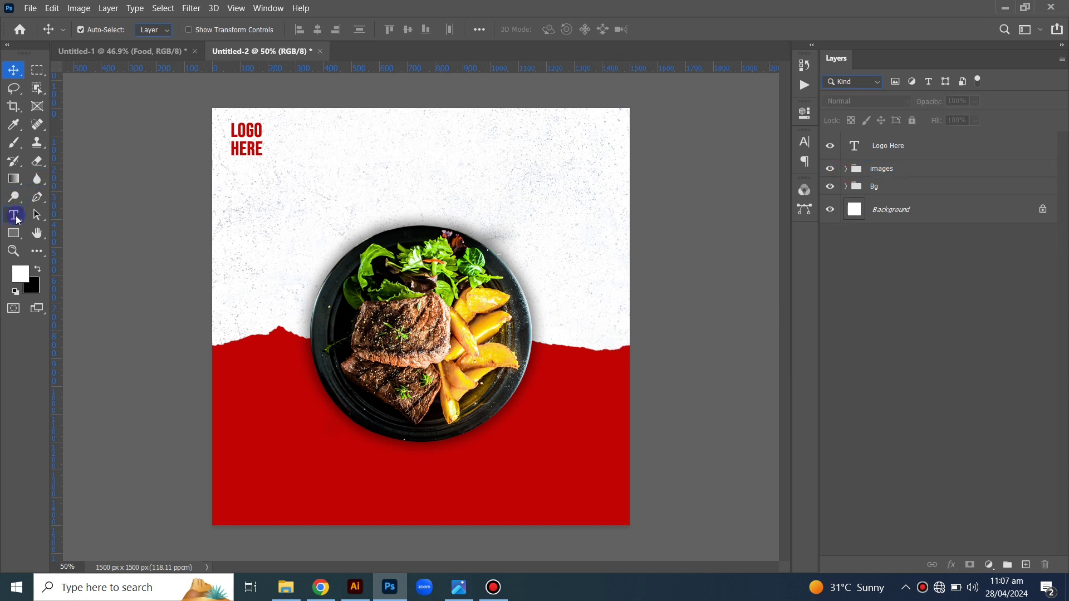
Step: Type 'SPECIAL' and enlarge it near the top centre above the plate
click(17, 214)
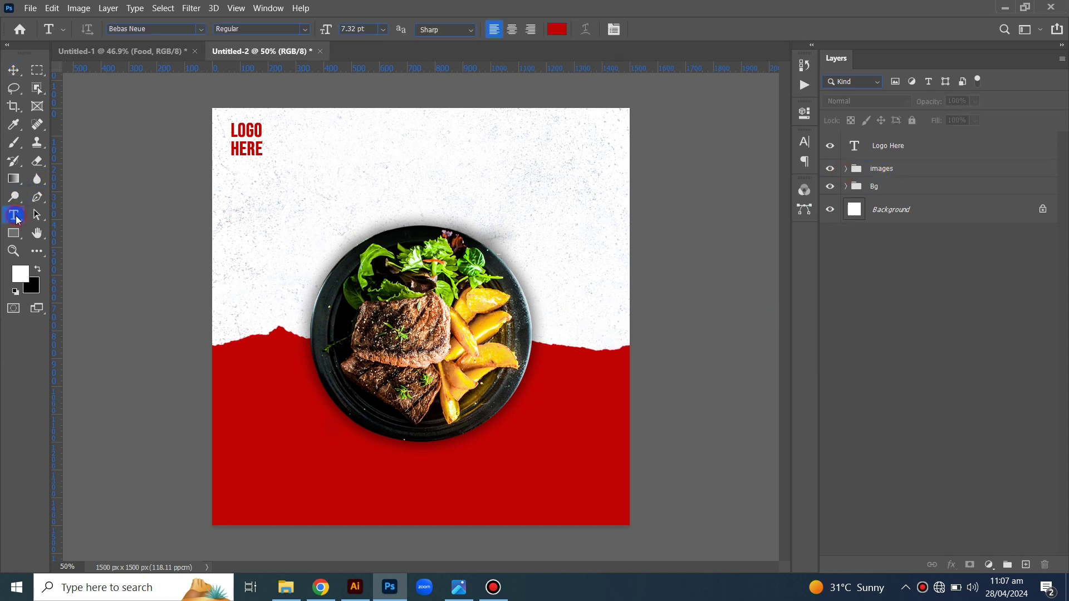
click(353, 183)
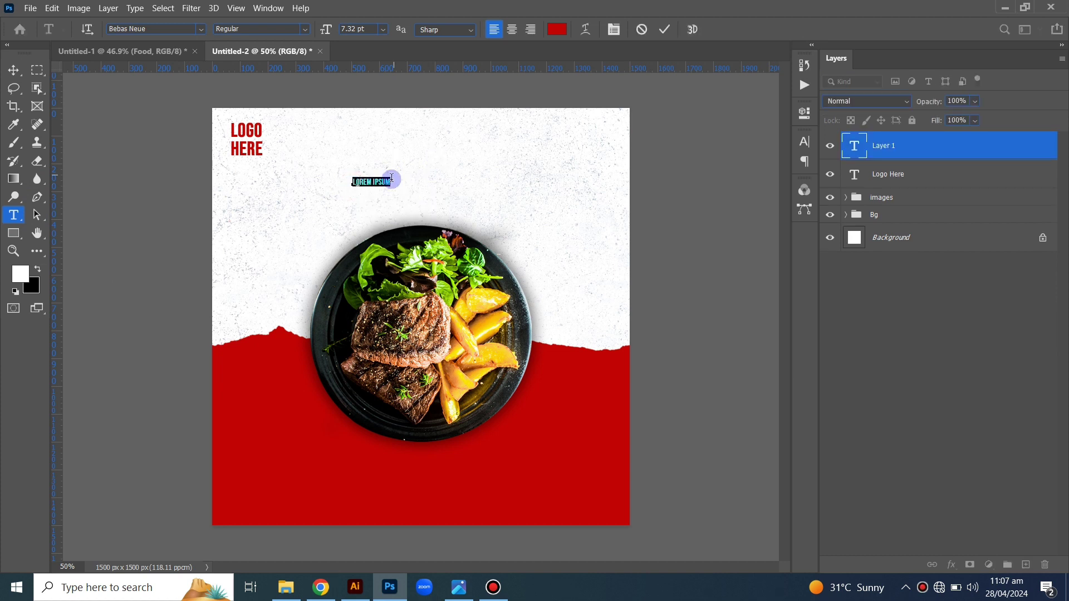
text(S)
text(PECIAL)
click(14, 71)
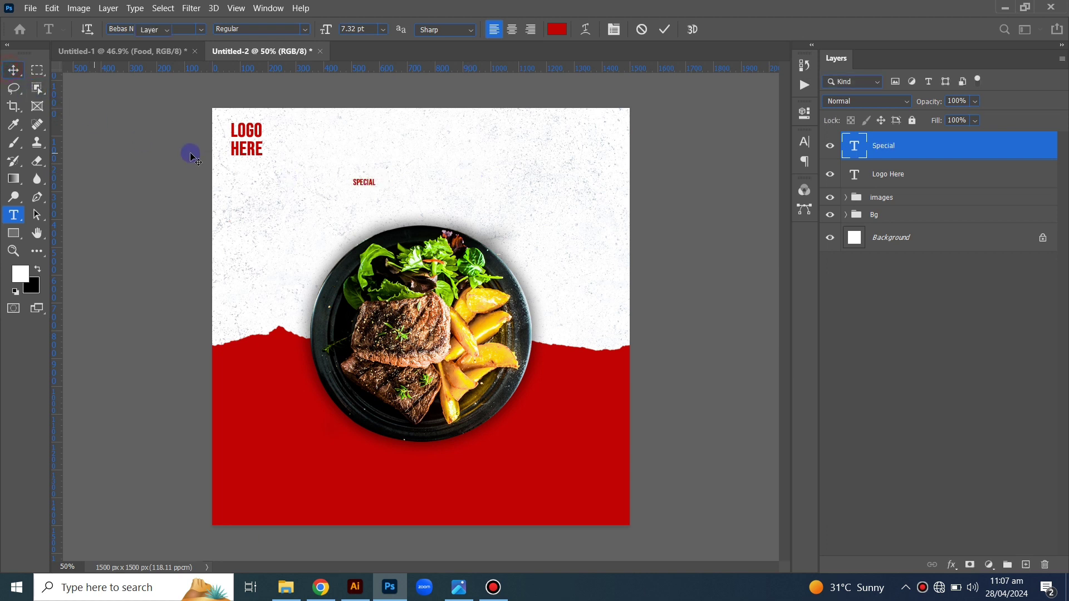
key(ctrl+t)
drag(377, 186, 498, 261)
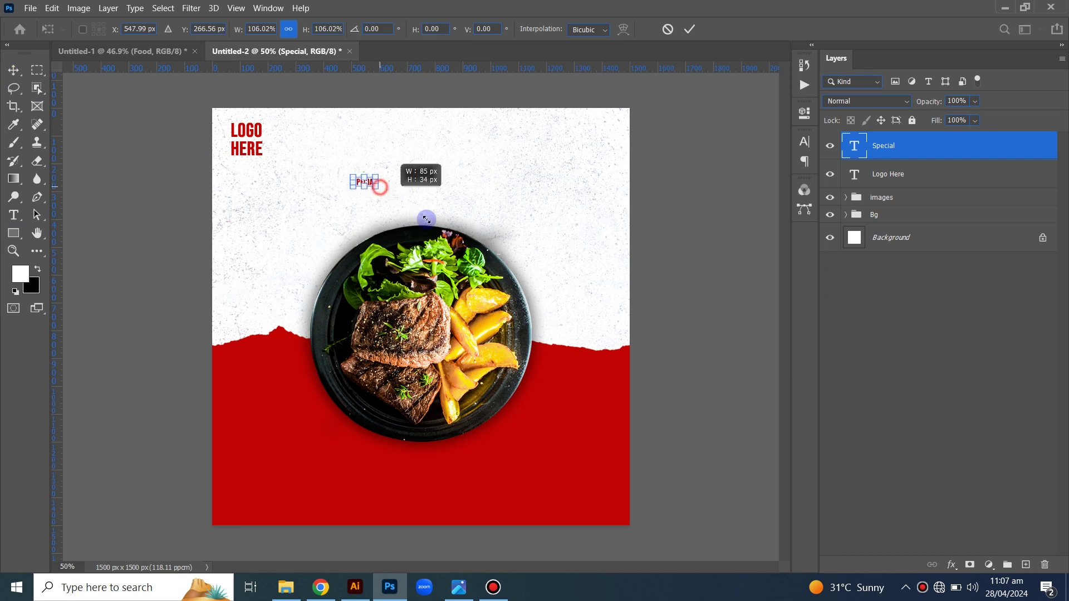
drag(467, 212, 461, 171)
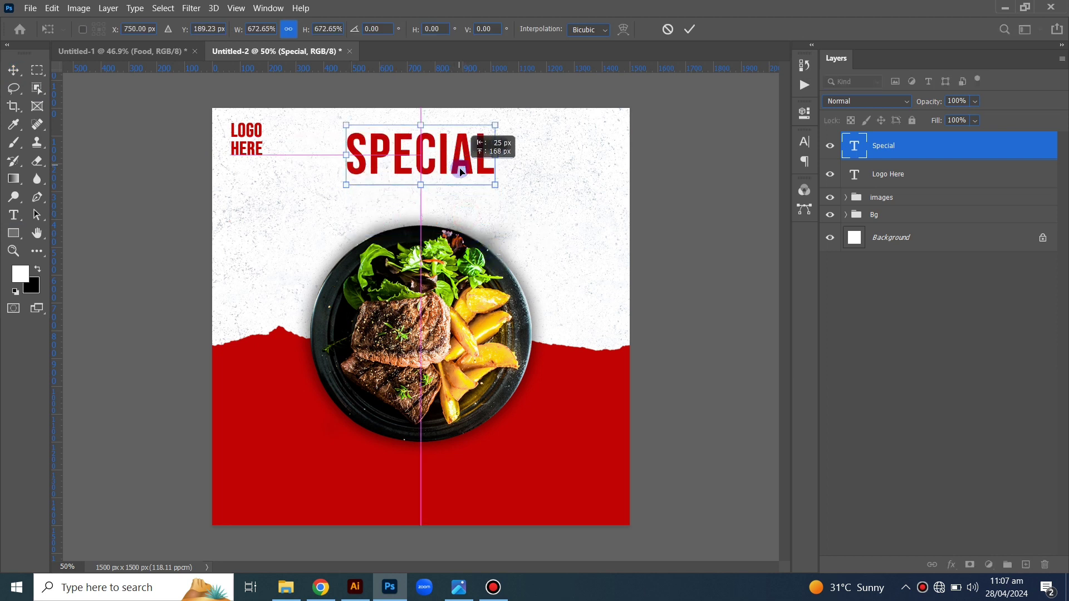
key(Return)
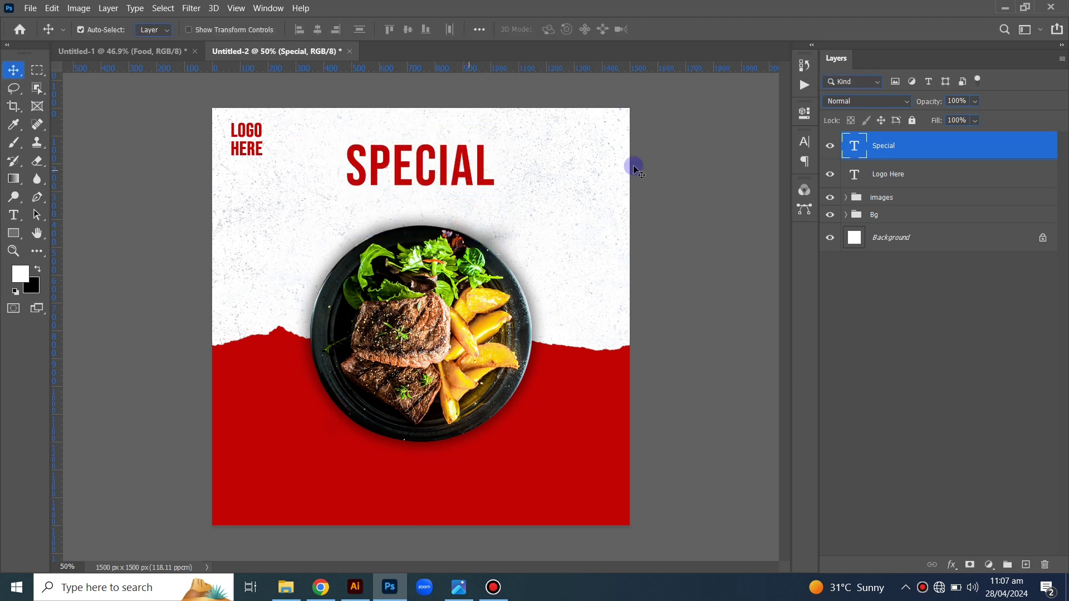
Step: Set the heading font to Lemon Jelly with Faux Bold turned off
click(803, 142)
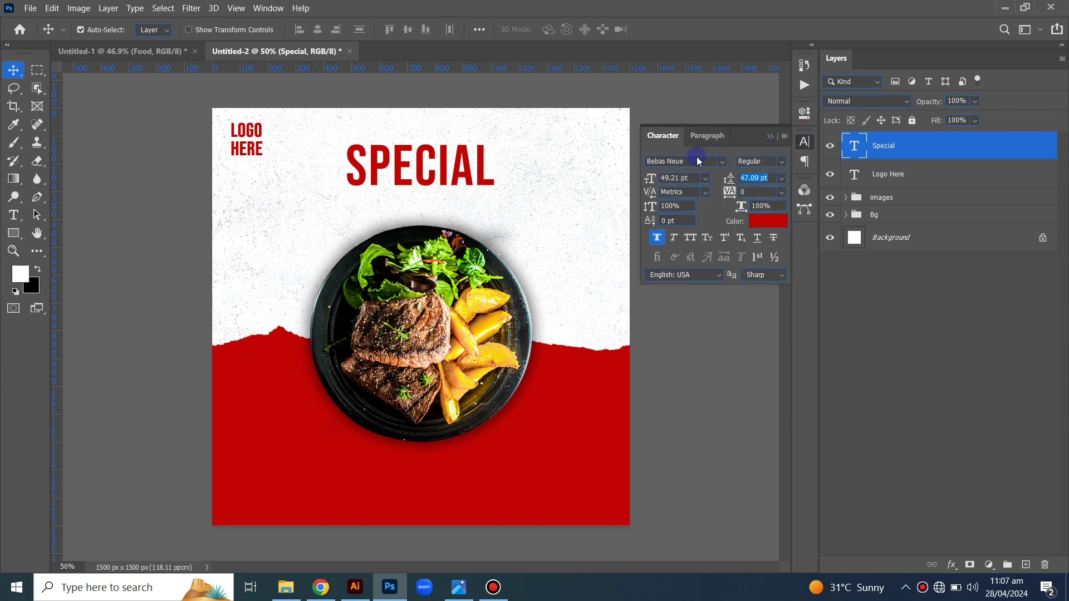
click(698, 161)
text(lem)
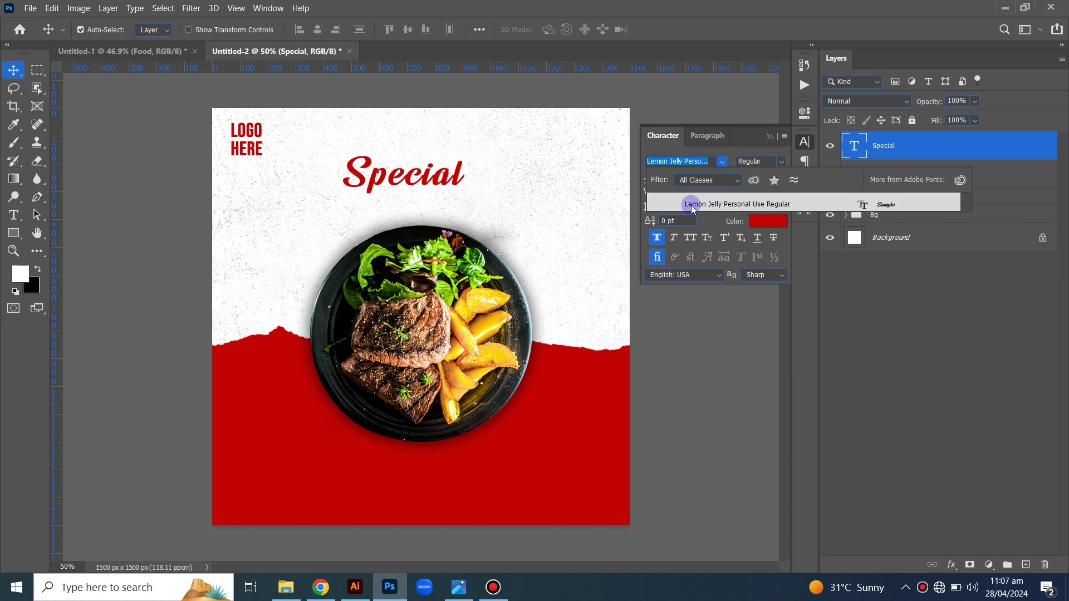
click(691, 205)
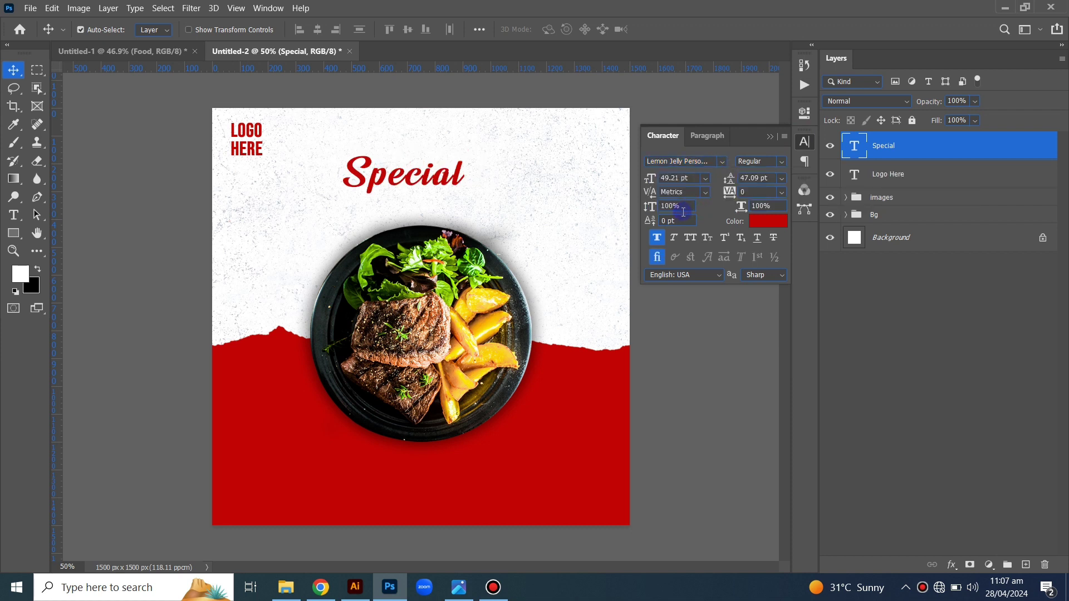
click(656, 237)
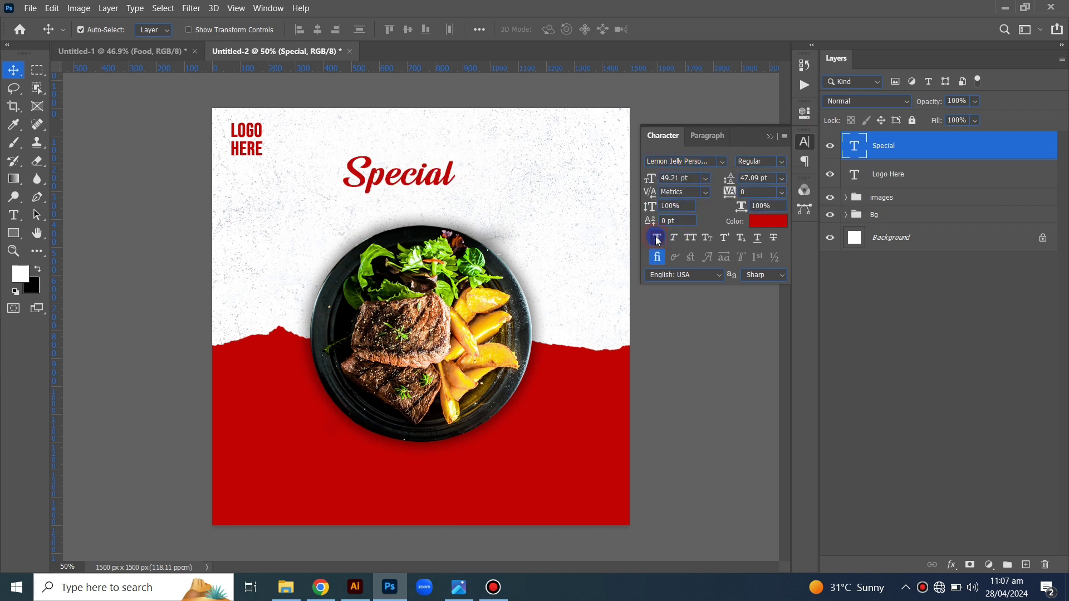
Step: Centre the Special heading near the top and enlarge it slightly
drag(456, 182, 460, 160)
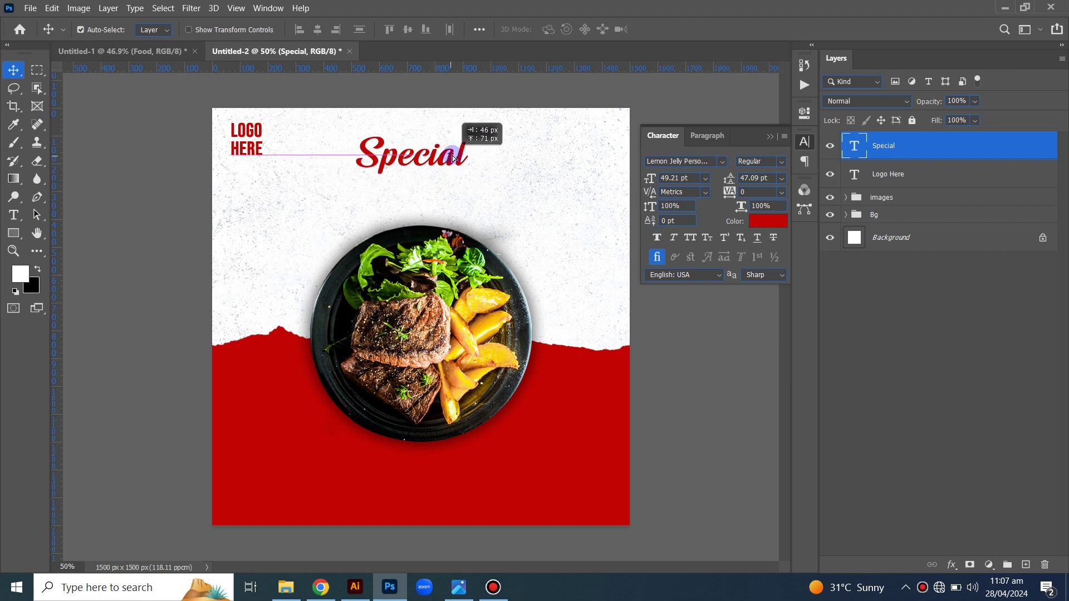
key(ctrl+t)
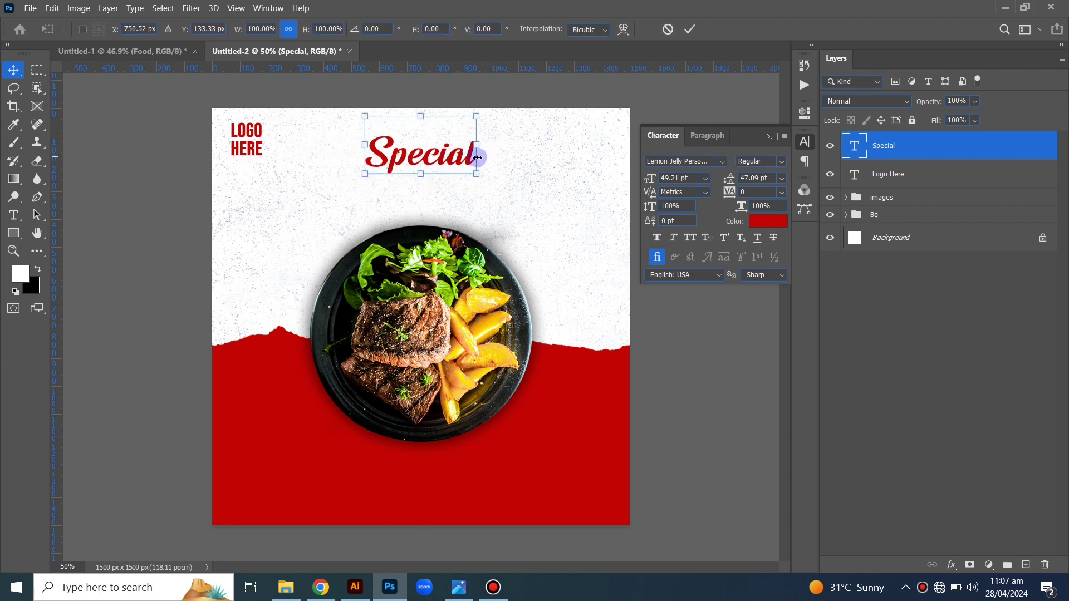
mouse_move(477, 144)
mouse_down()
mouse_move(488, 153)
mouse_move(462, 153)
mouse_up()
key(Return)
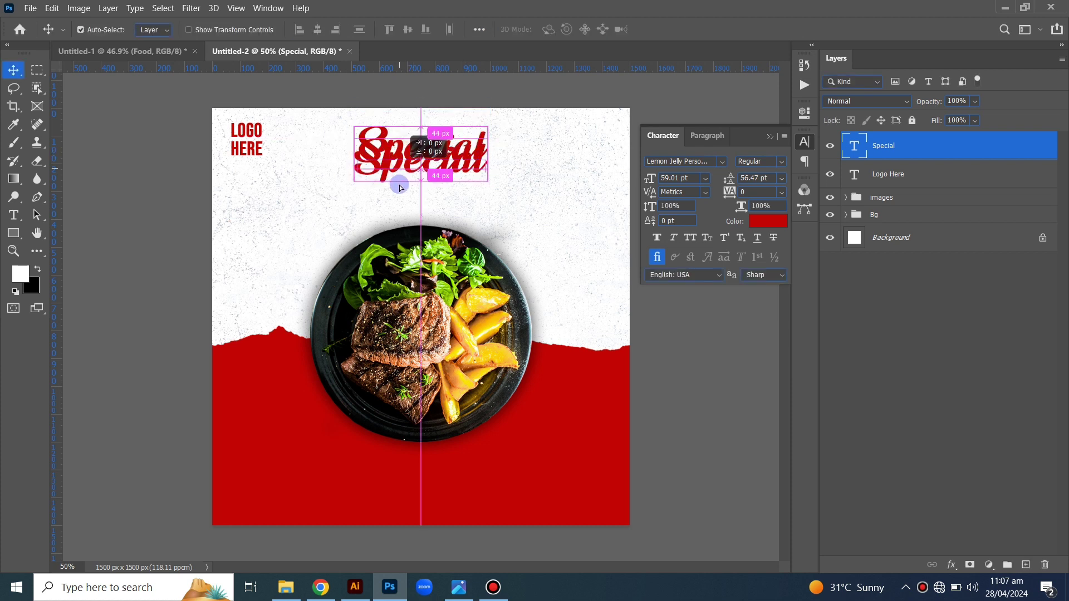
Step: Duplicate the Special heading below itself, retype it as FOOD MENU, and search for the Sucrose font
drag(400, 156, 401, 205)
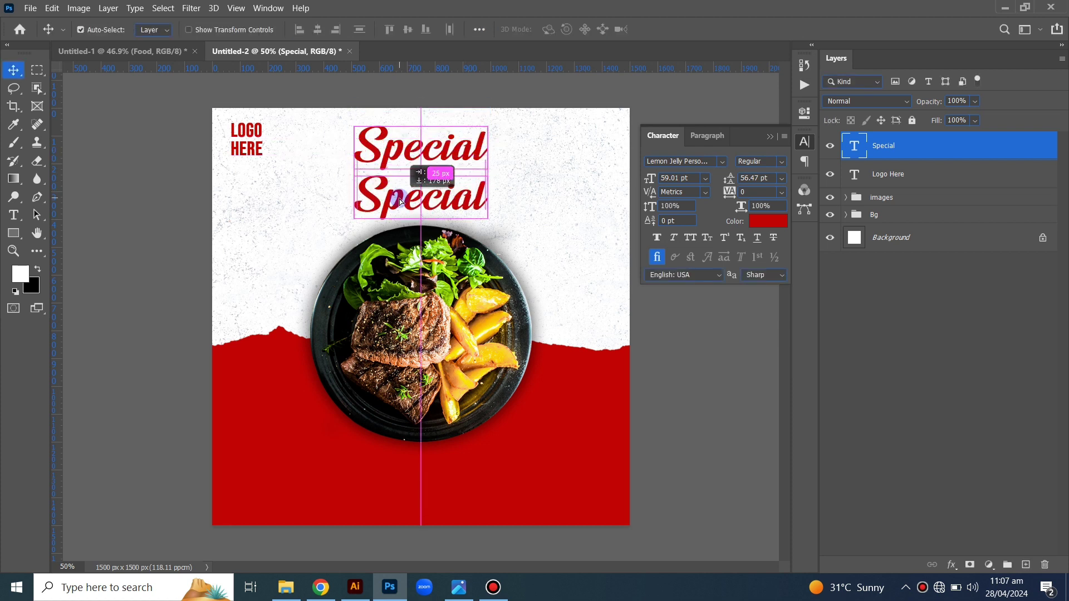
double_click(483, 196)
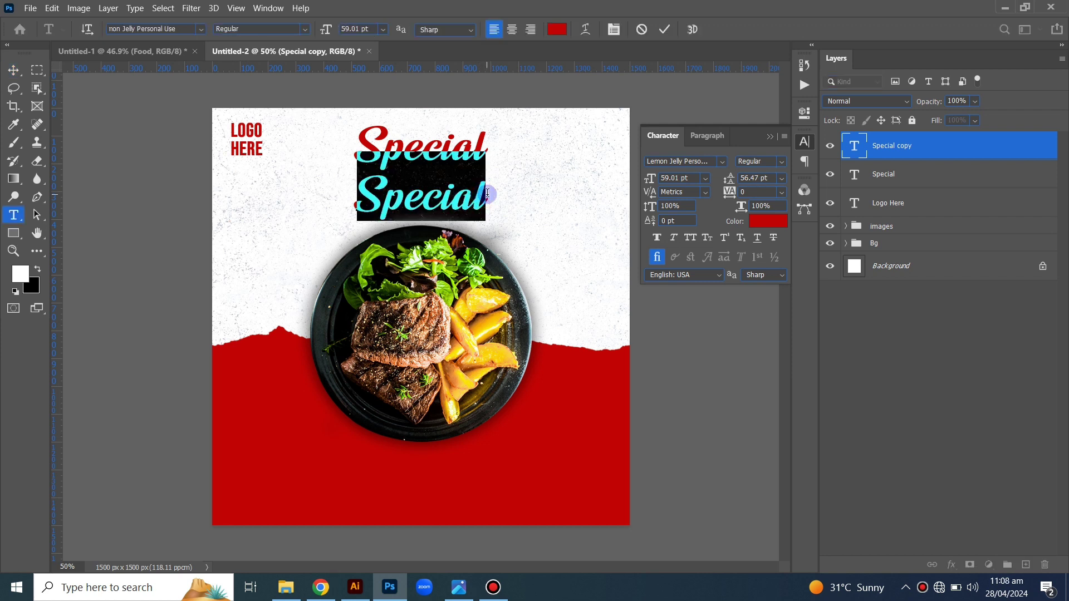
text(F)
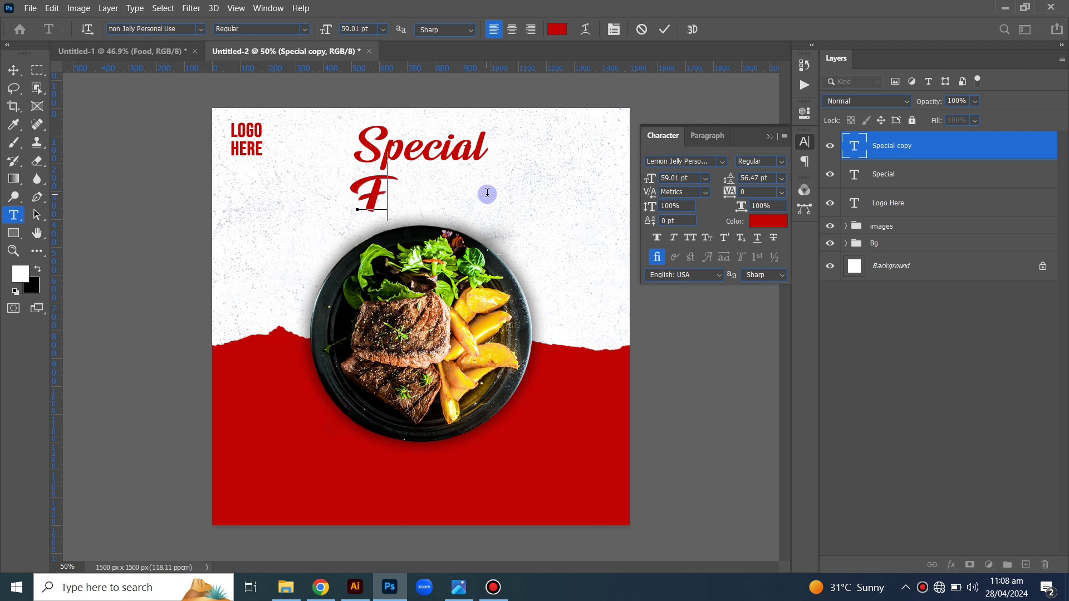
text(ood)
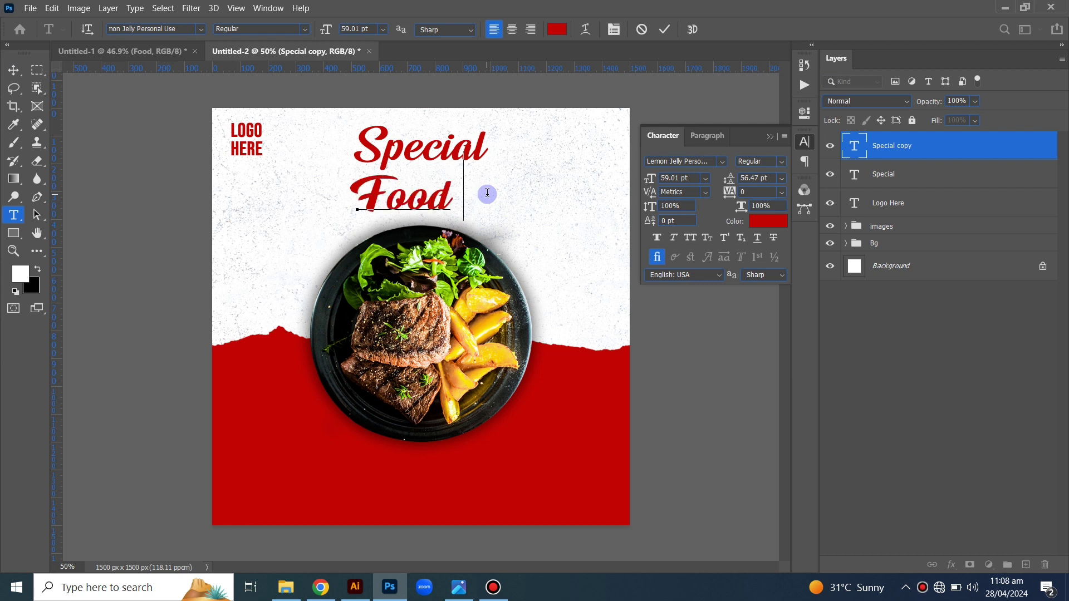
text( Menu)
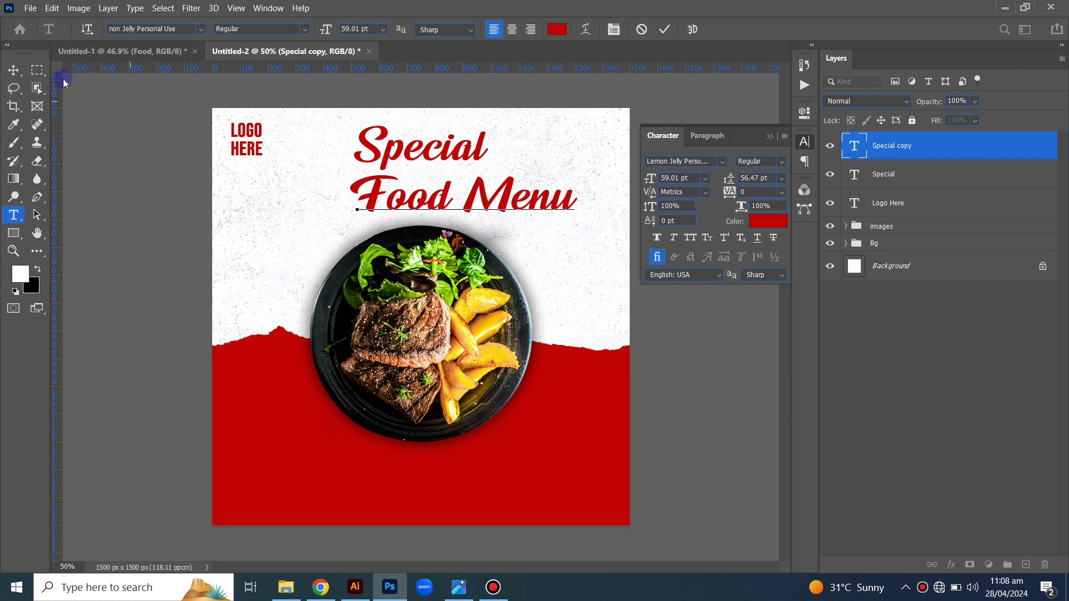
click(13, 70)
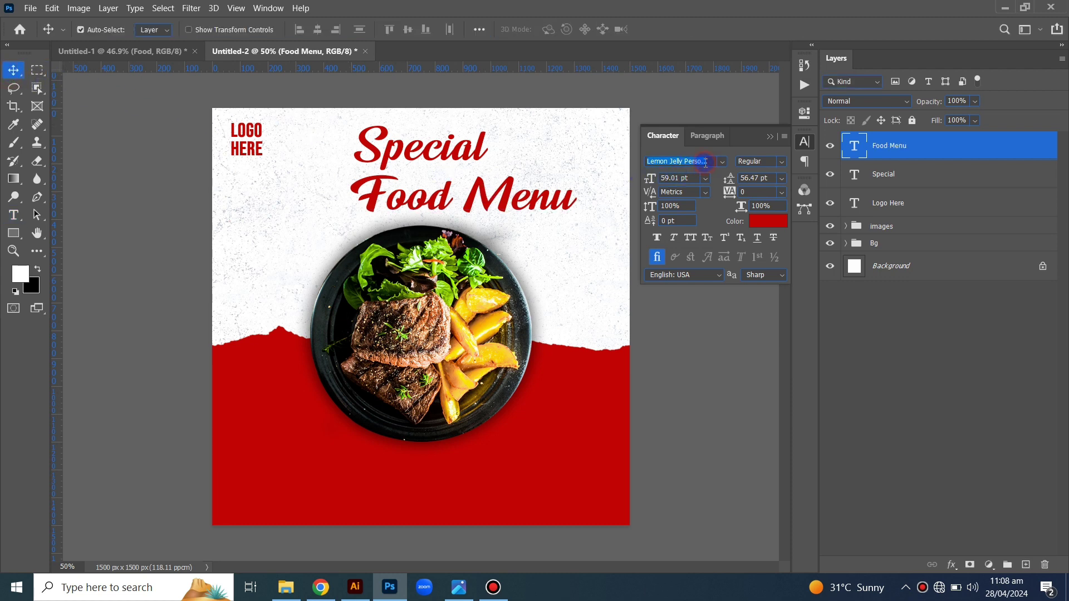
text(su)
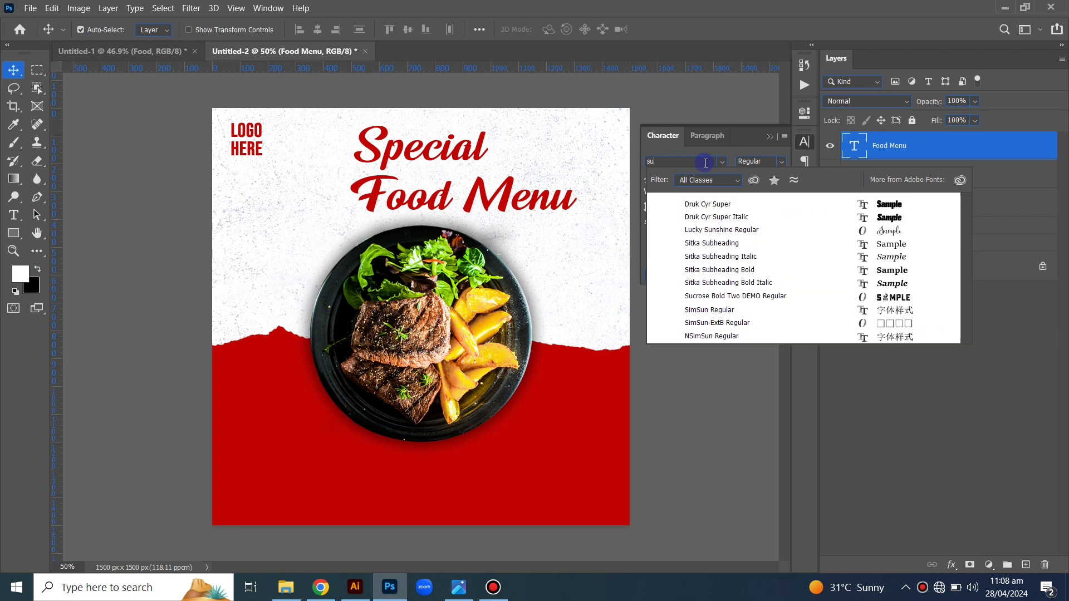
text(crose Bold Two...)
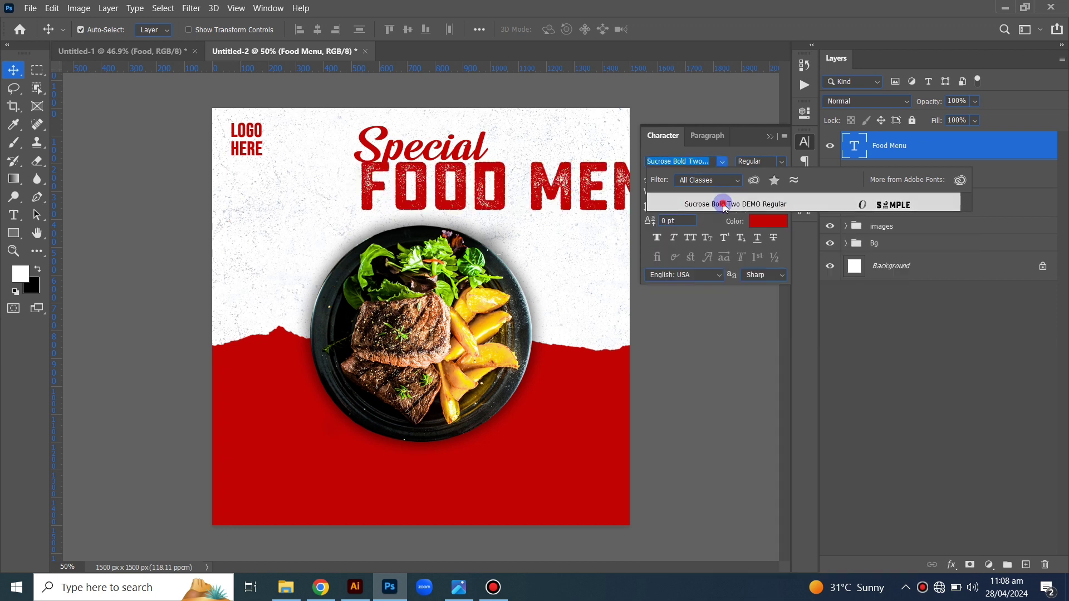
click(723, 204)
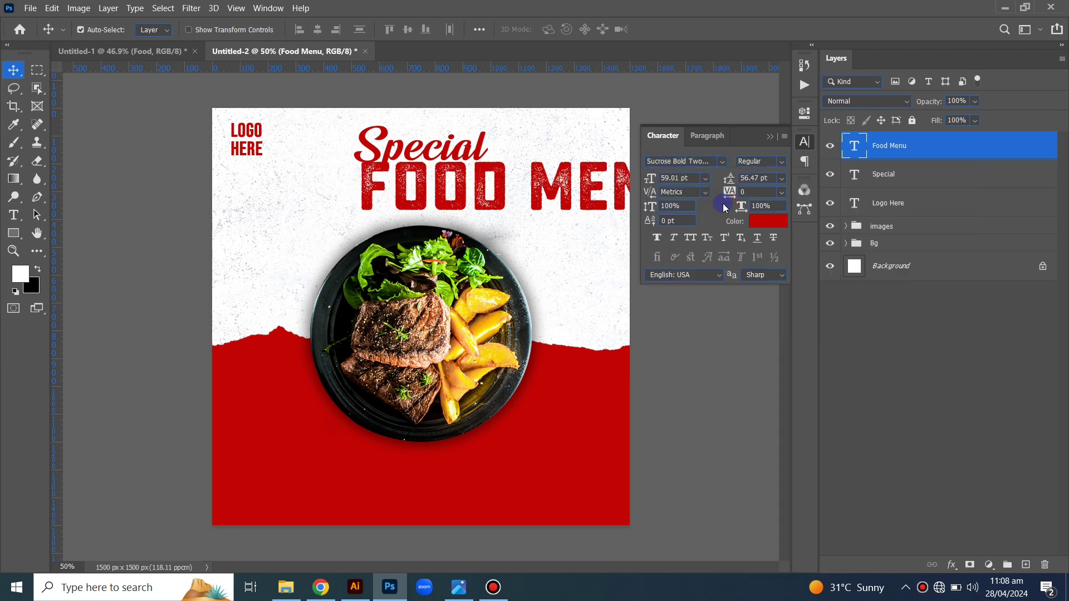
Step: Center FOOD MENU horizontally on the canvas and tighten its tracking to -50
click(479, 30)
click(510, 158)
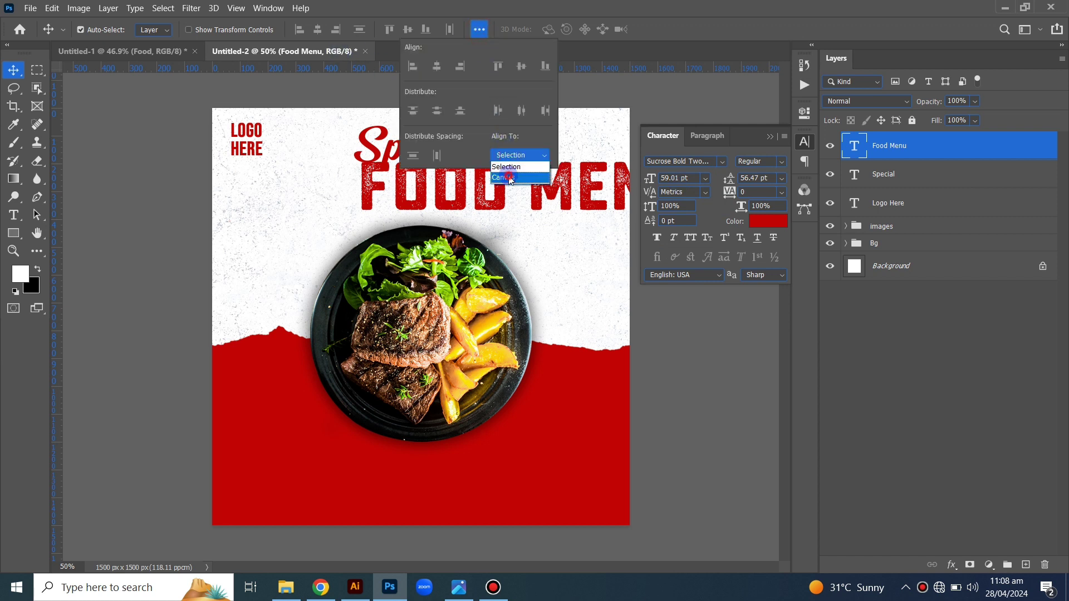
click(437, 66)
click(484, 29)
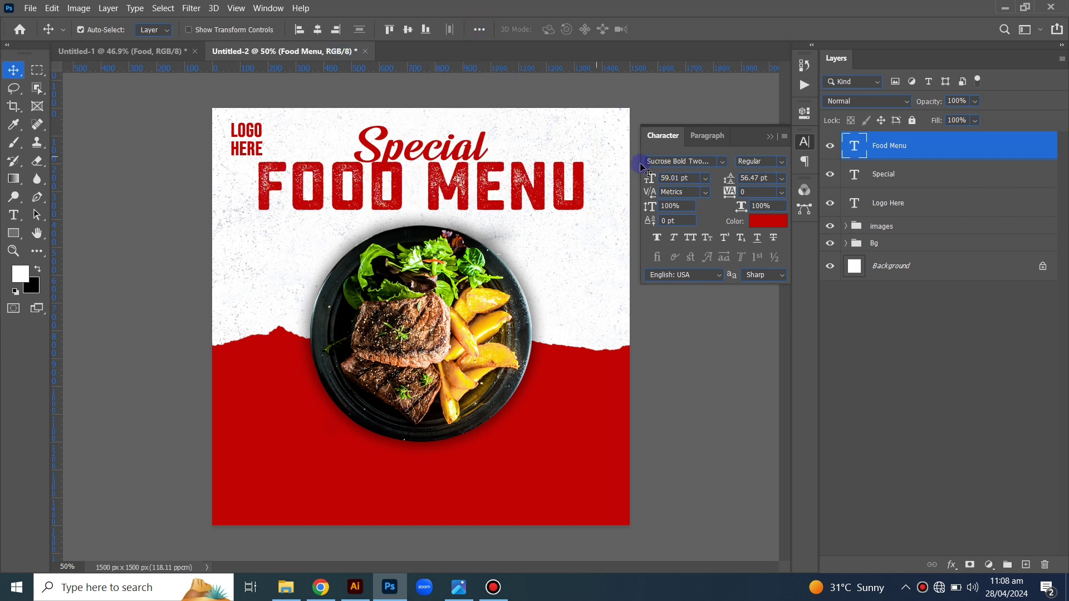
click(782, 192)
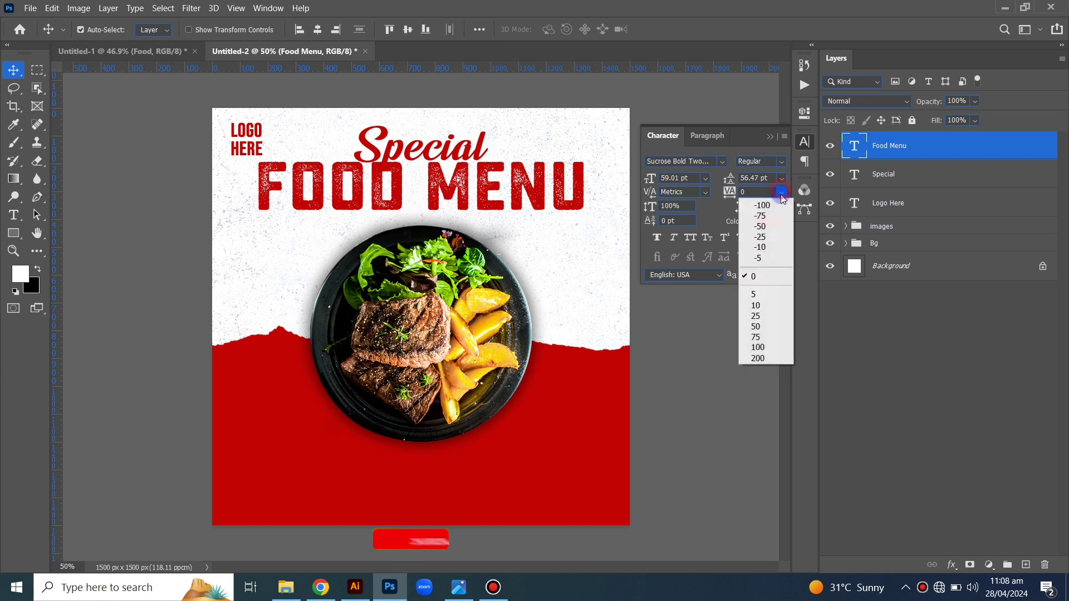
click(771, 241)
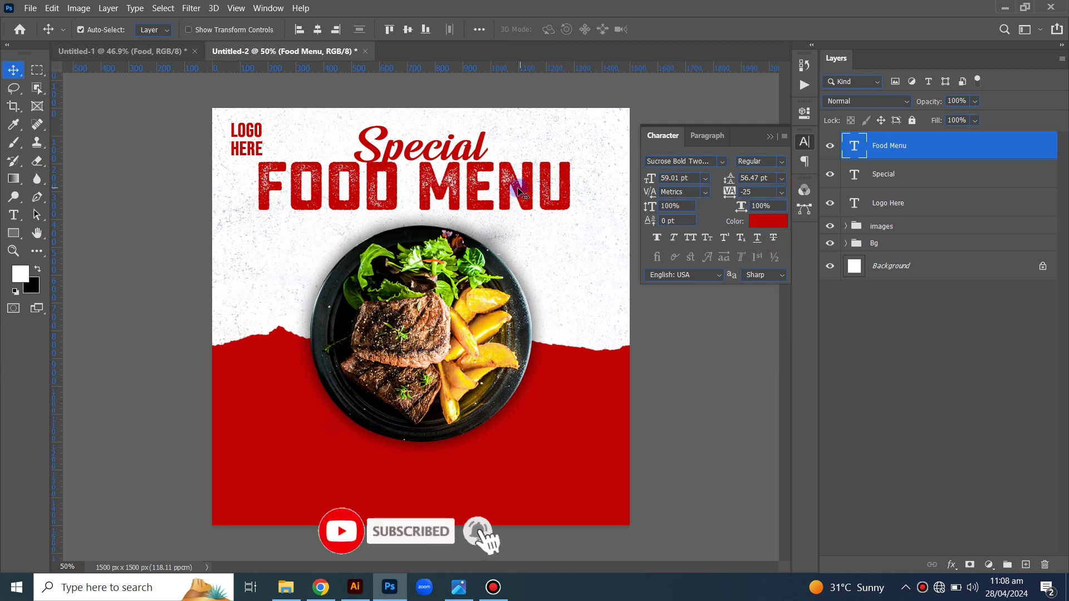
drag(523, 190, 537, 199)
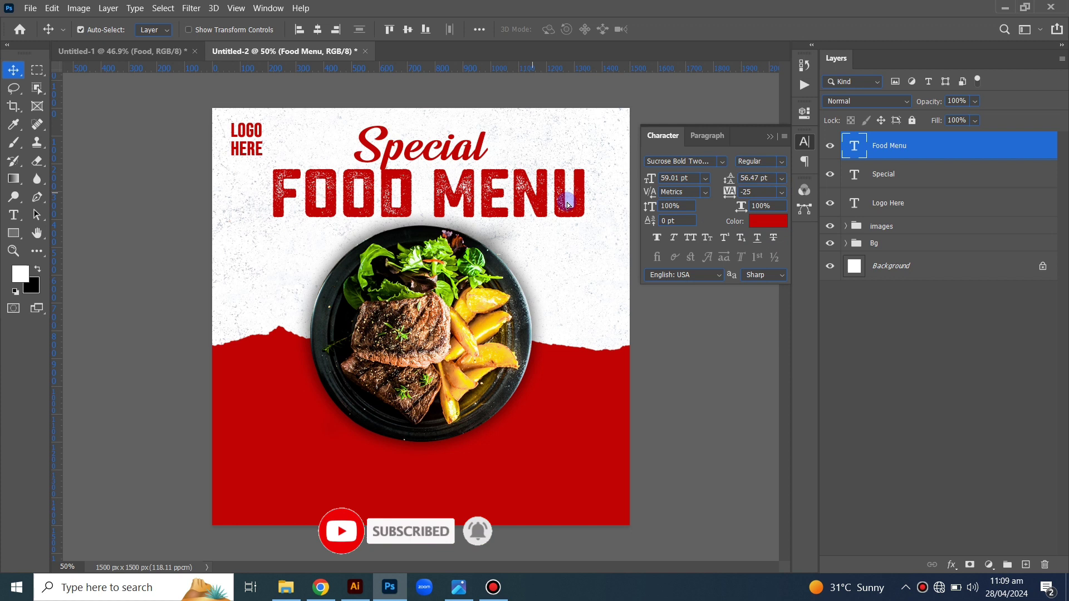
click(781, 192)
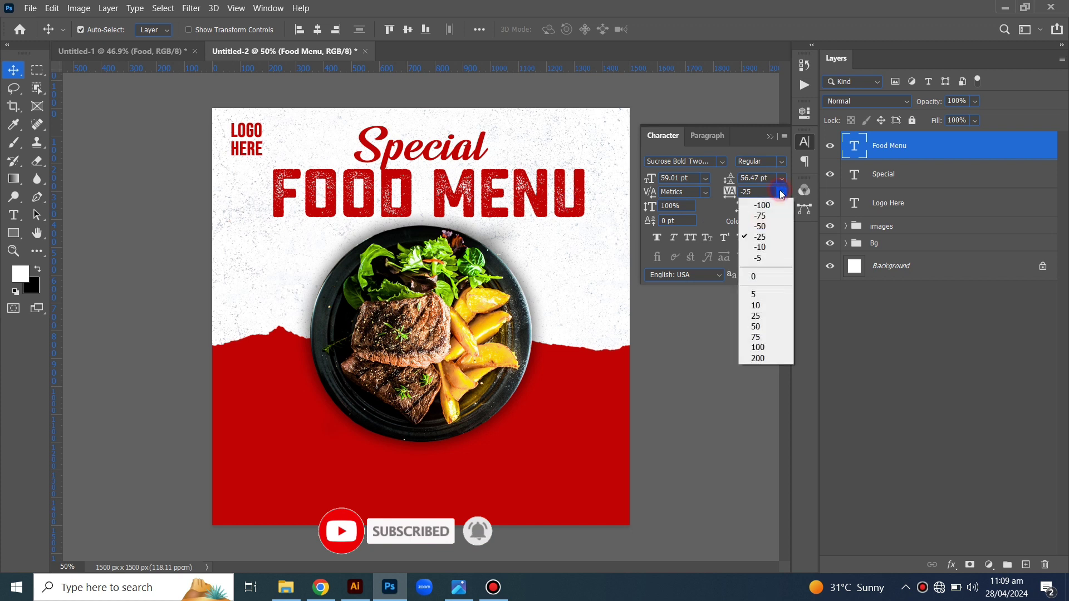
click(771, 228)
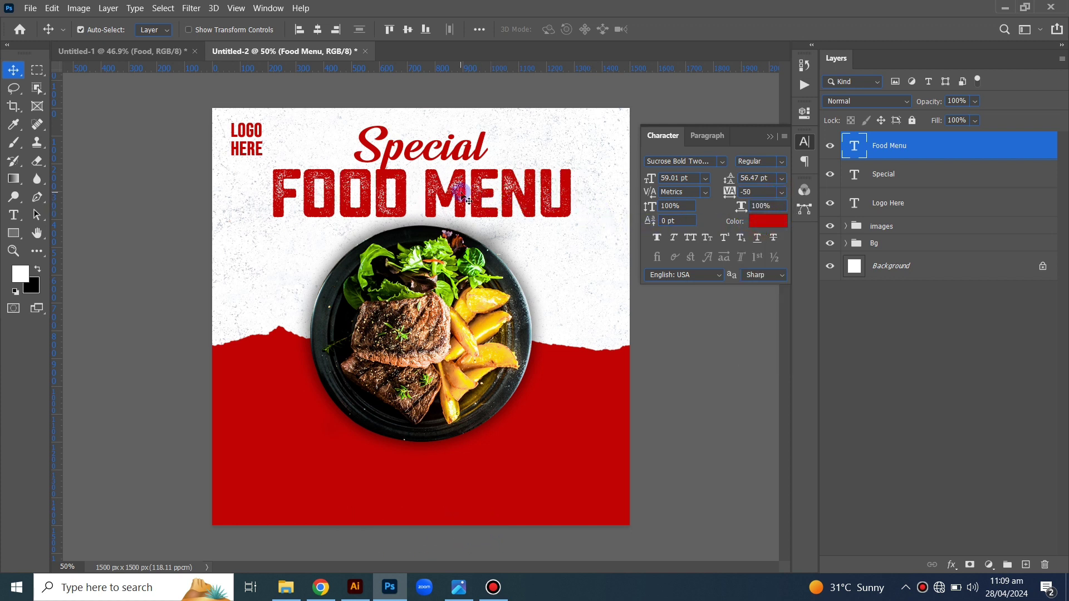
drag(497, 206, 495, 206)
click(328, 29)
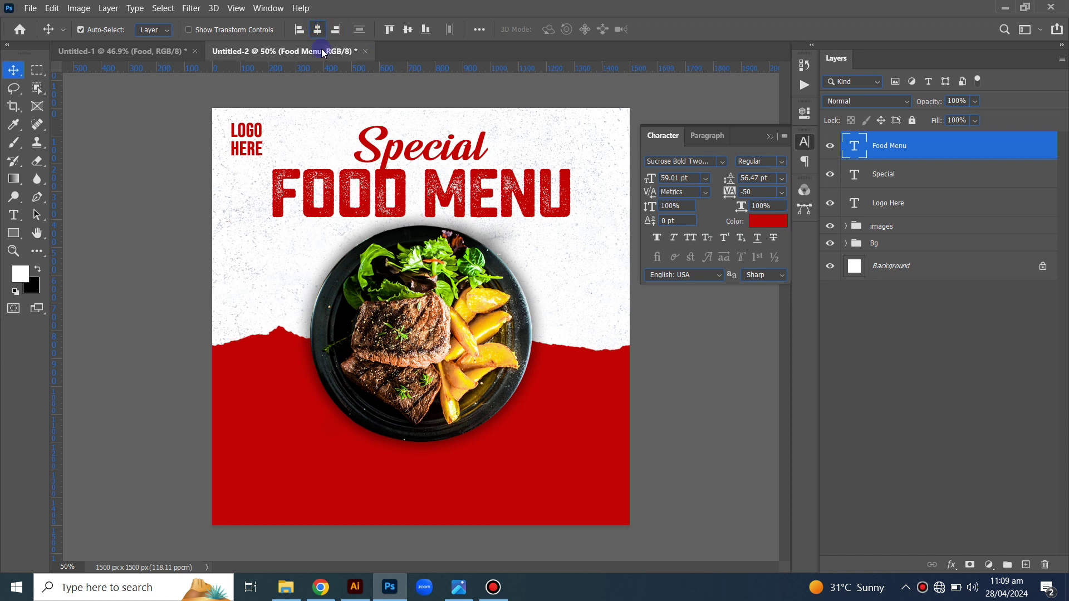
Step: Scale FOOD MENU to about 85% and Special to about 83%
key(ctrl+t)
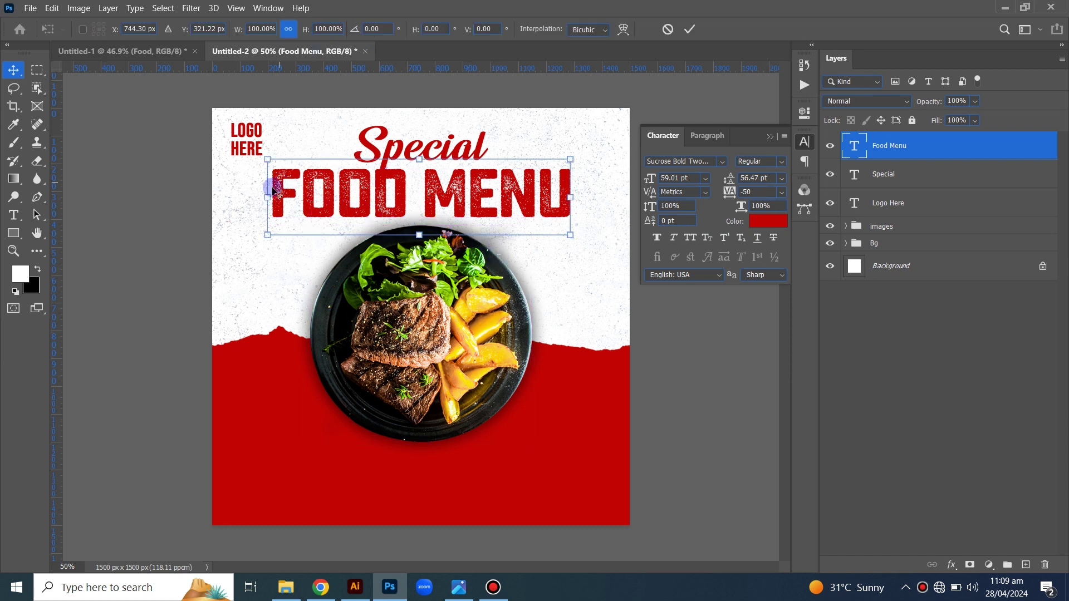
drag(267, 197, 292, 199)
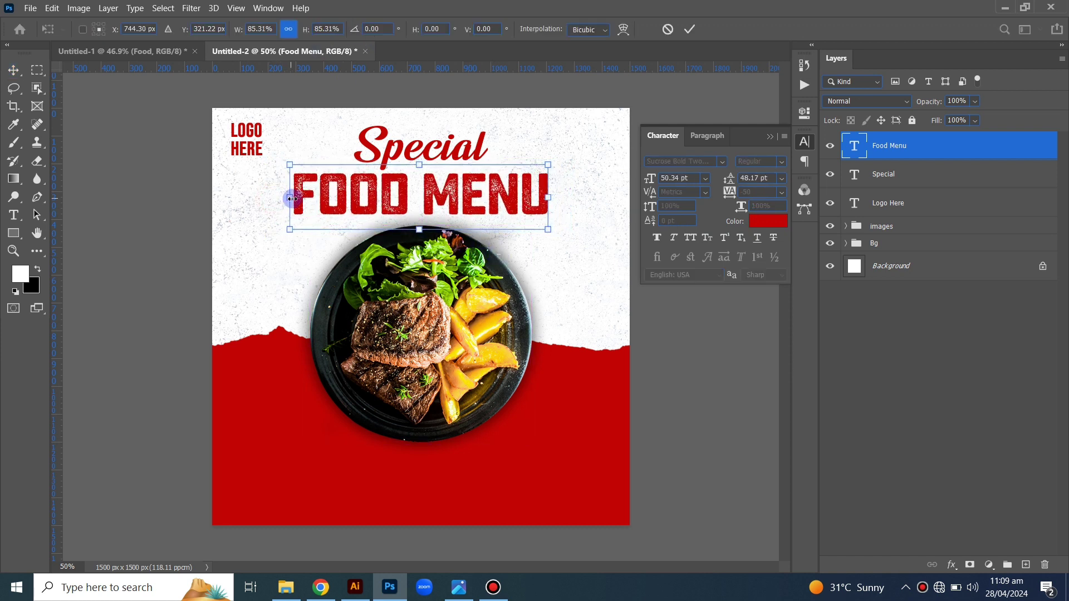
key(Return)
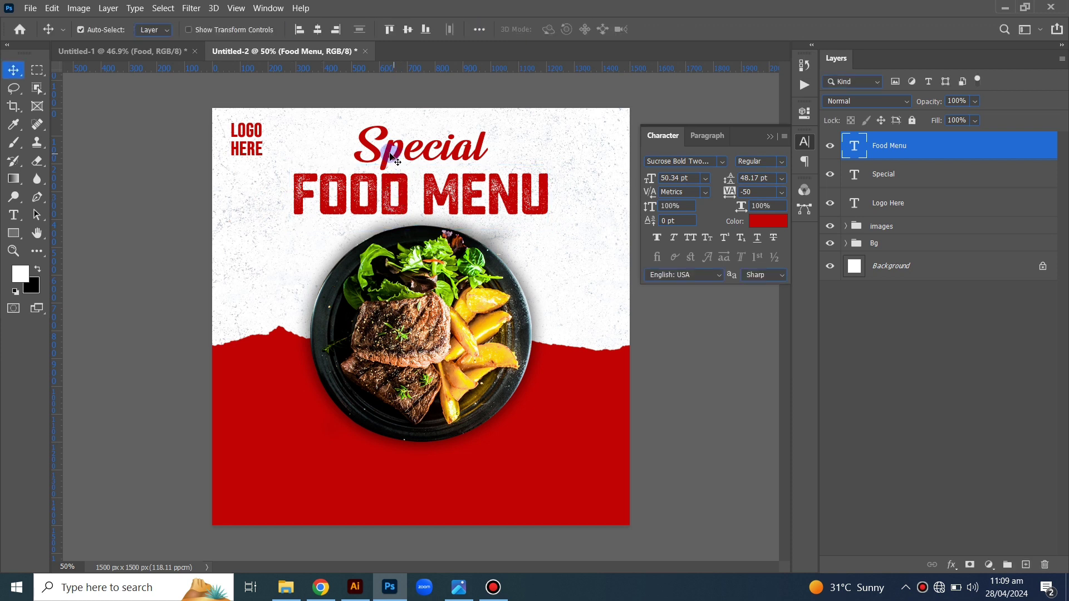
click(396, 161)
key(ctrl+t)
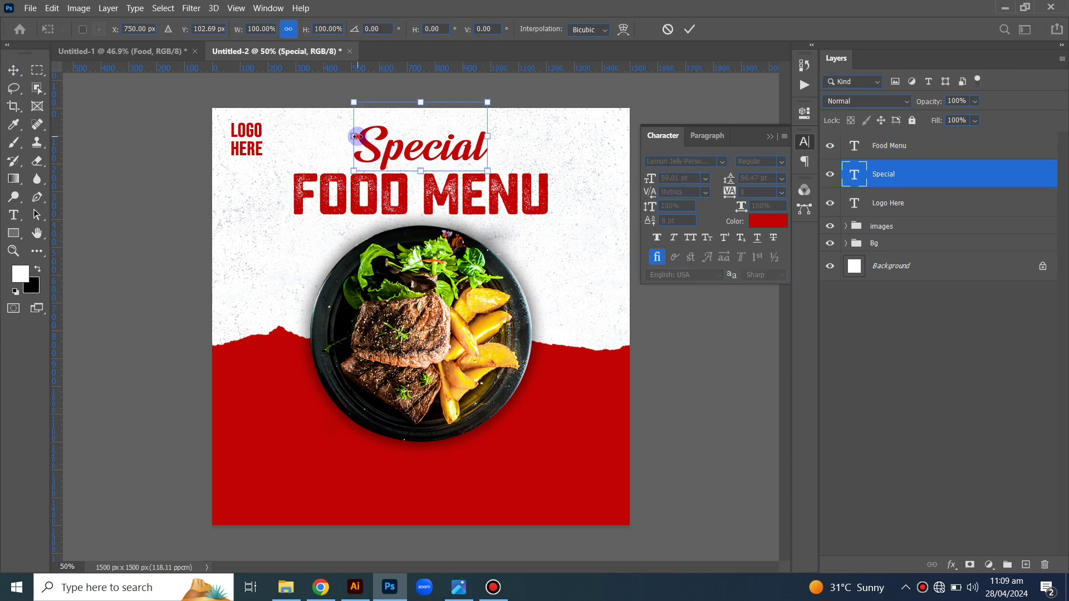
drag(356, 136, 365, 138)
key(Return)
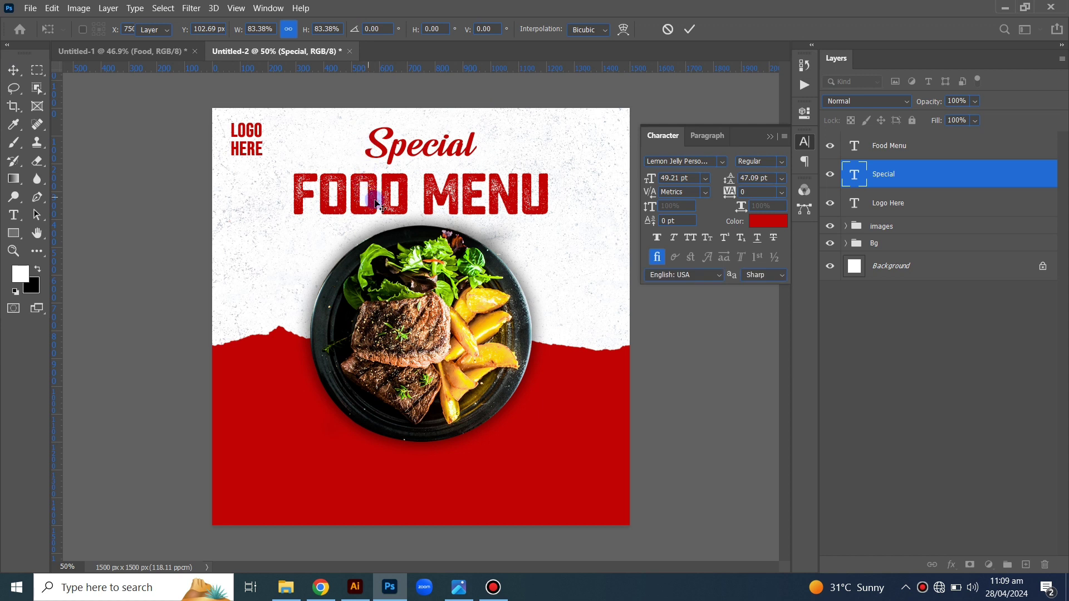
Step: Move the food plate down about 72 px and nudge FOOD MENU up toward Special
click(381, 206)
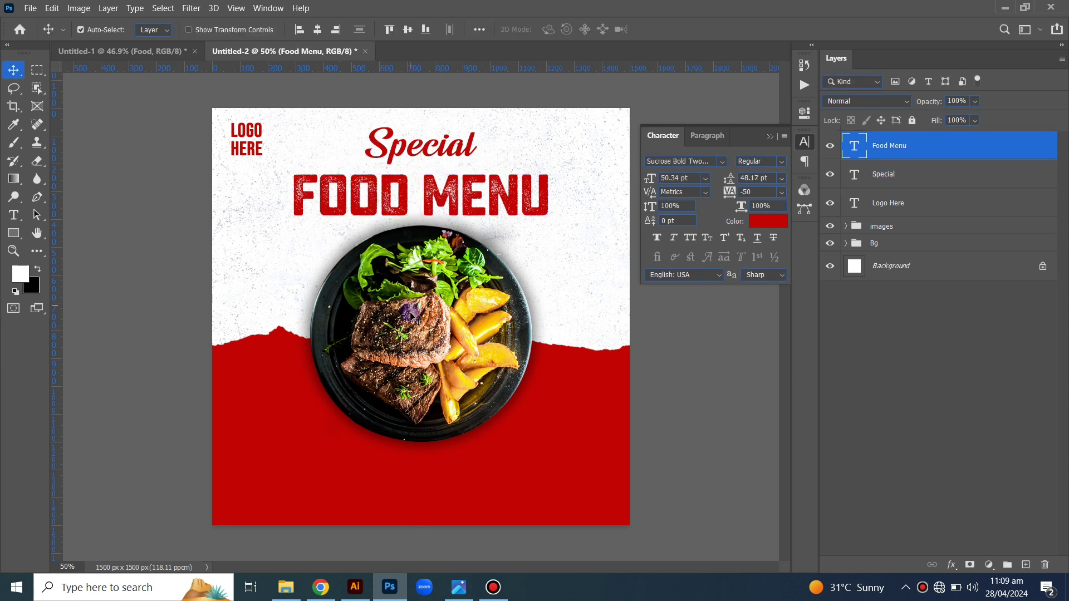
drag(410, 316, 416, 338)
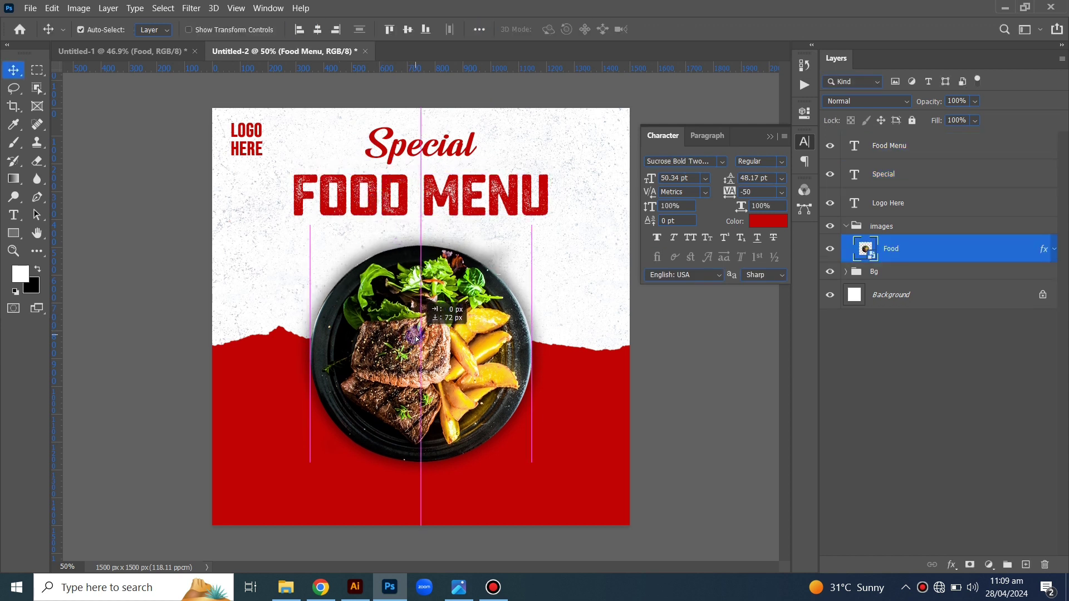
click(390, 209)
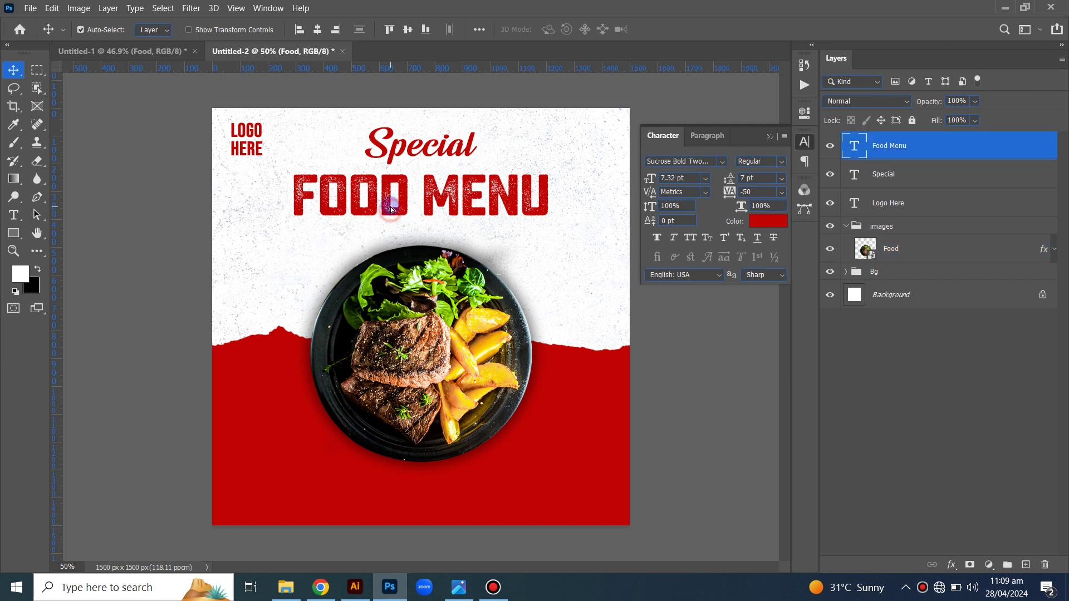
drag(391, 209, 392, 207)
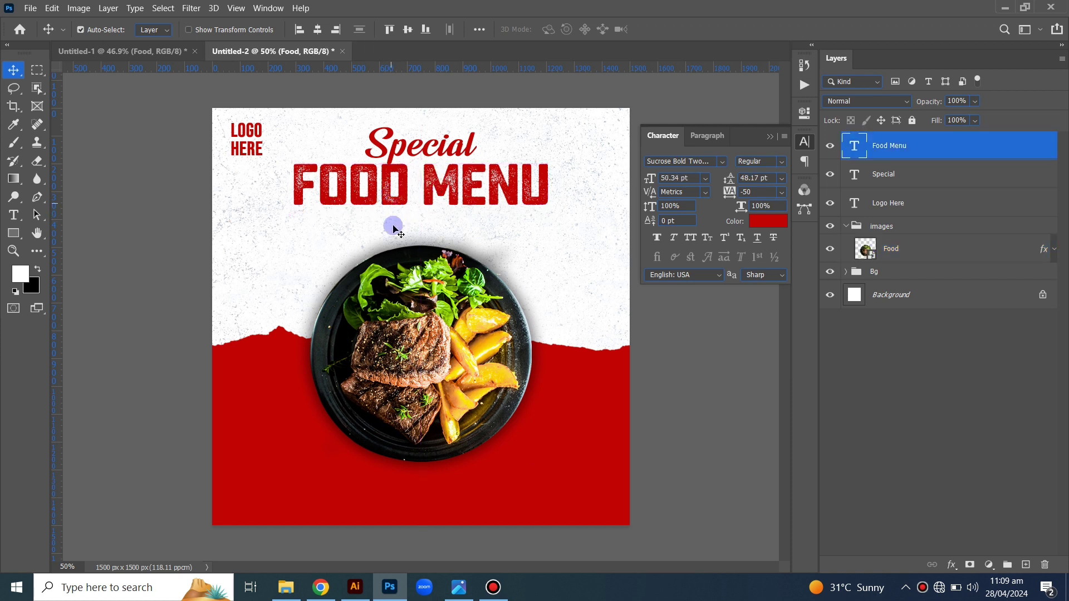
click(322, 179)
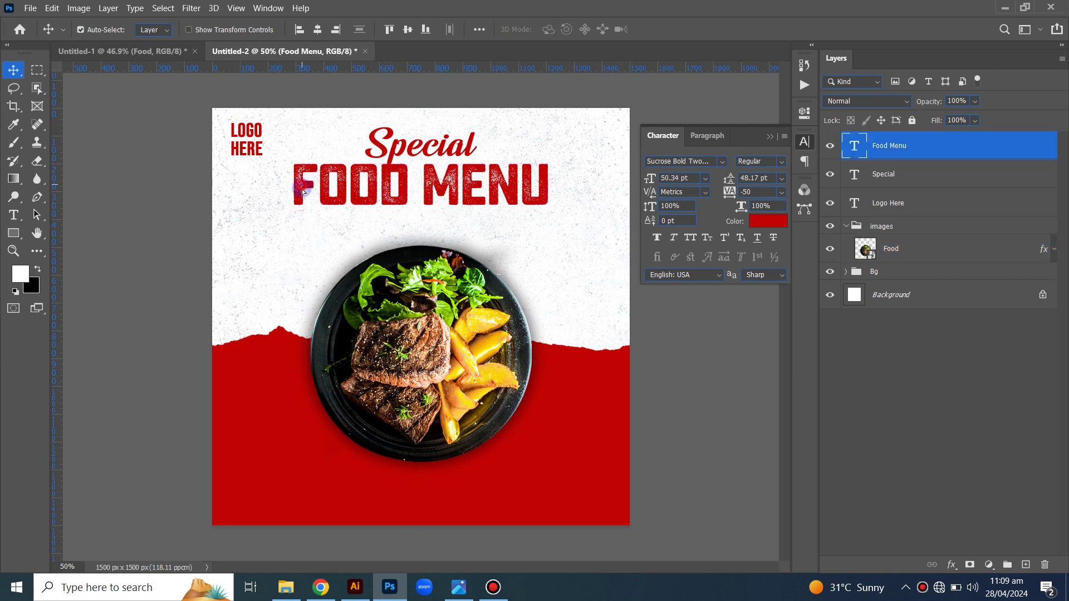
Step: Duplicate FOOD MENU below itself and retype the copy as TODAY'S BEST
drag(321, 179, 526, 238)
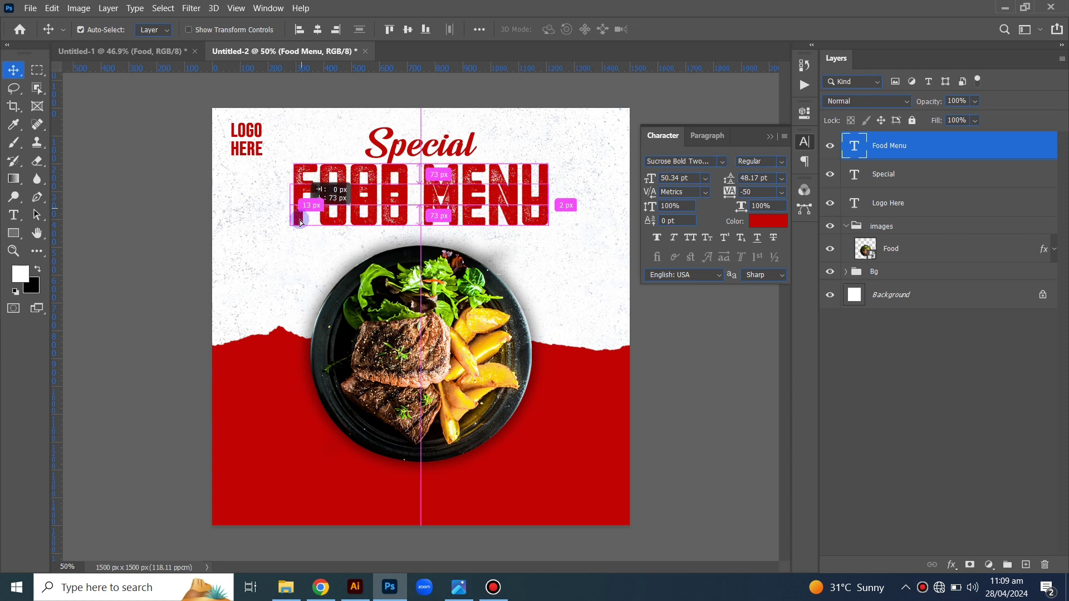
double_click(540, 226)
text(T)
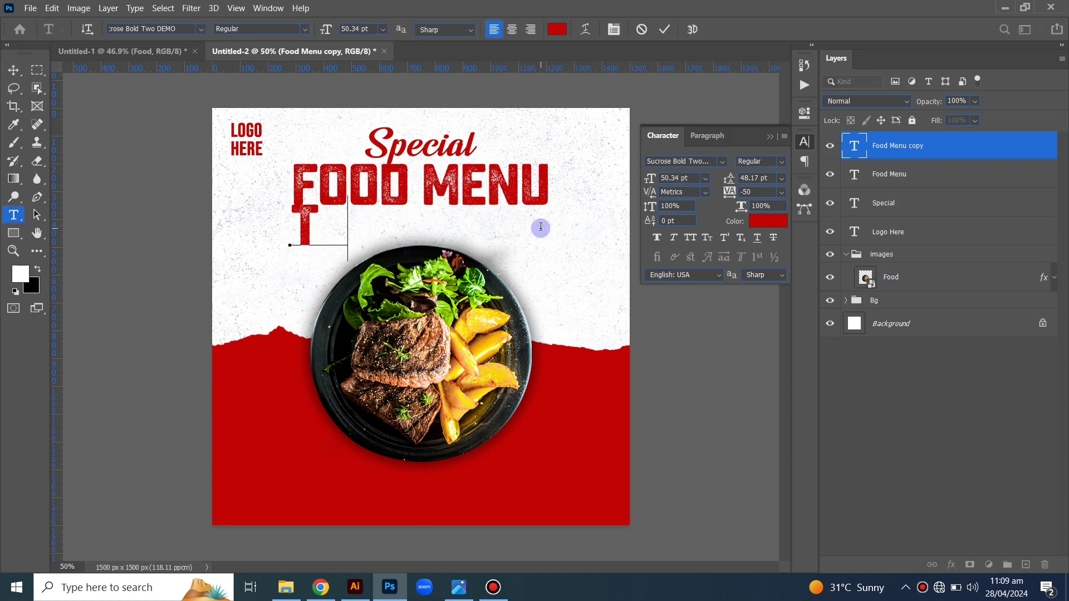
text(OD)
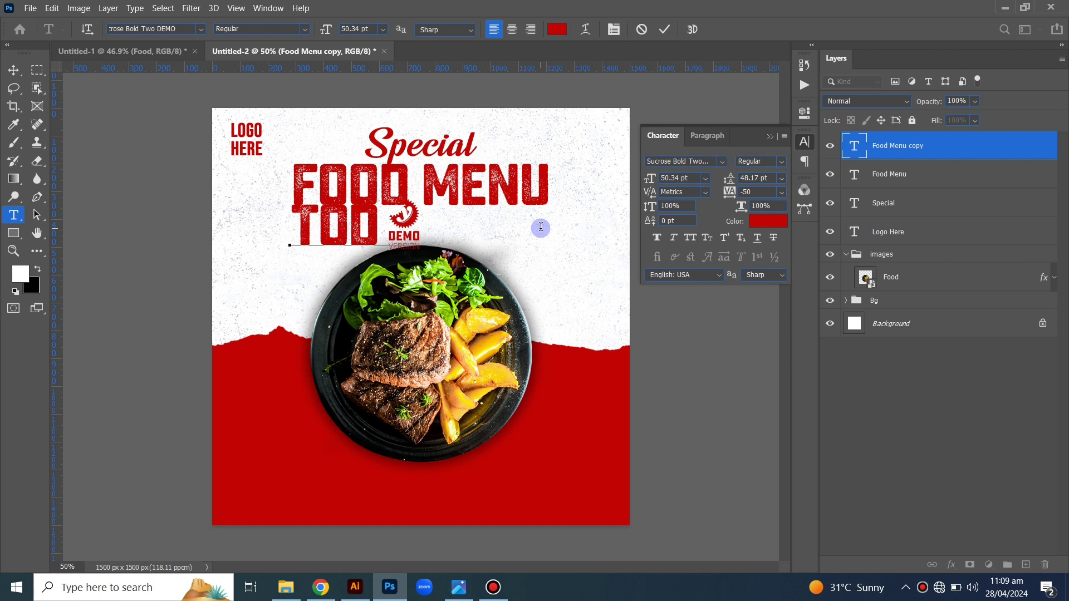
key(BackSpace)
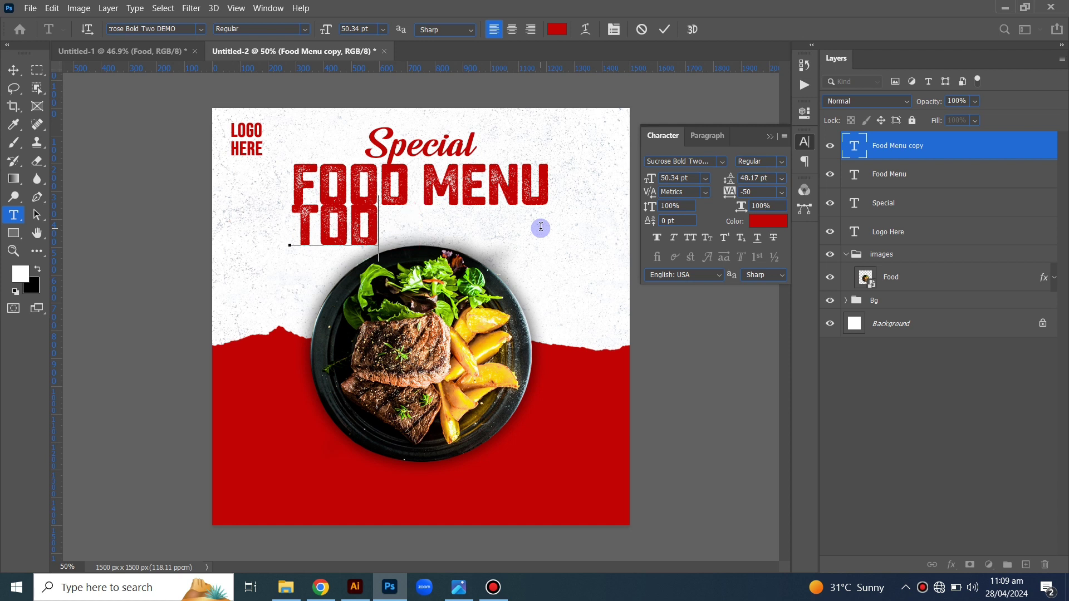
text(AY')
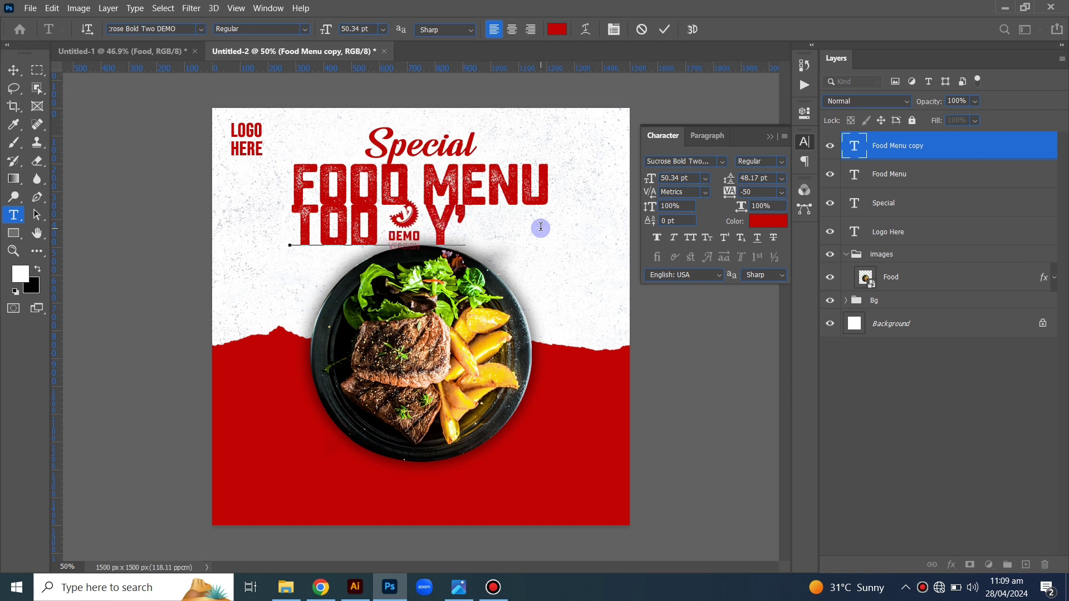
text(S B)
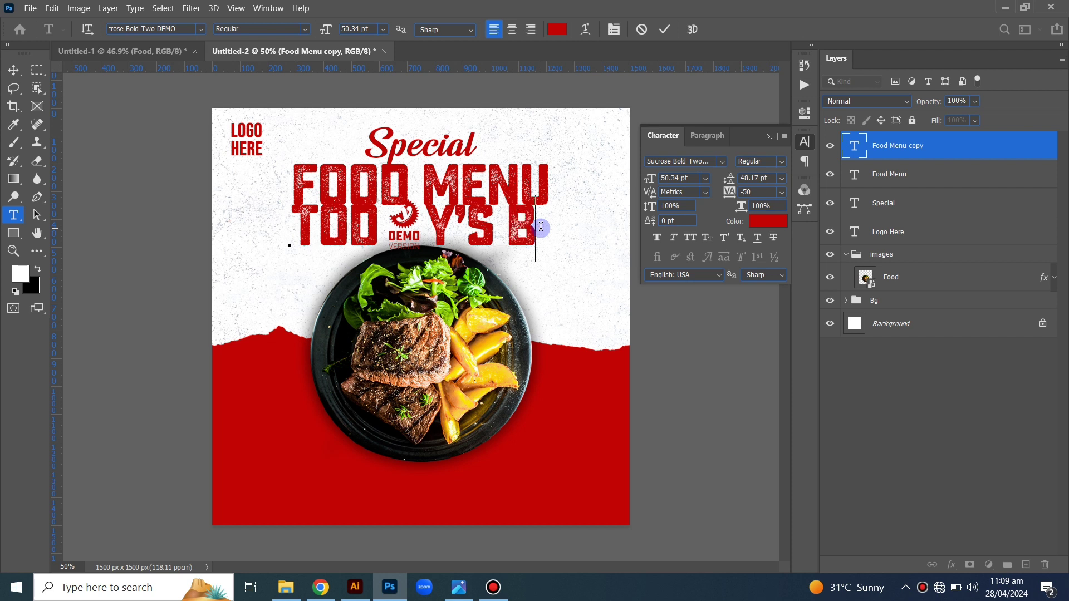
text(EST)
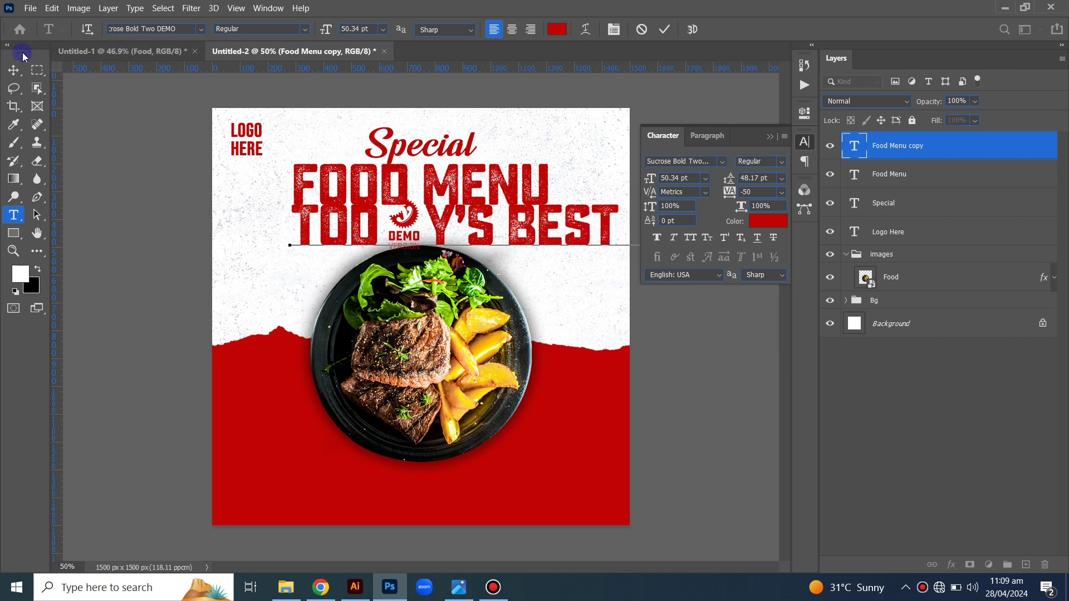
click(13, 70)
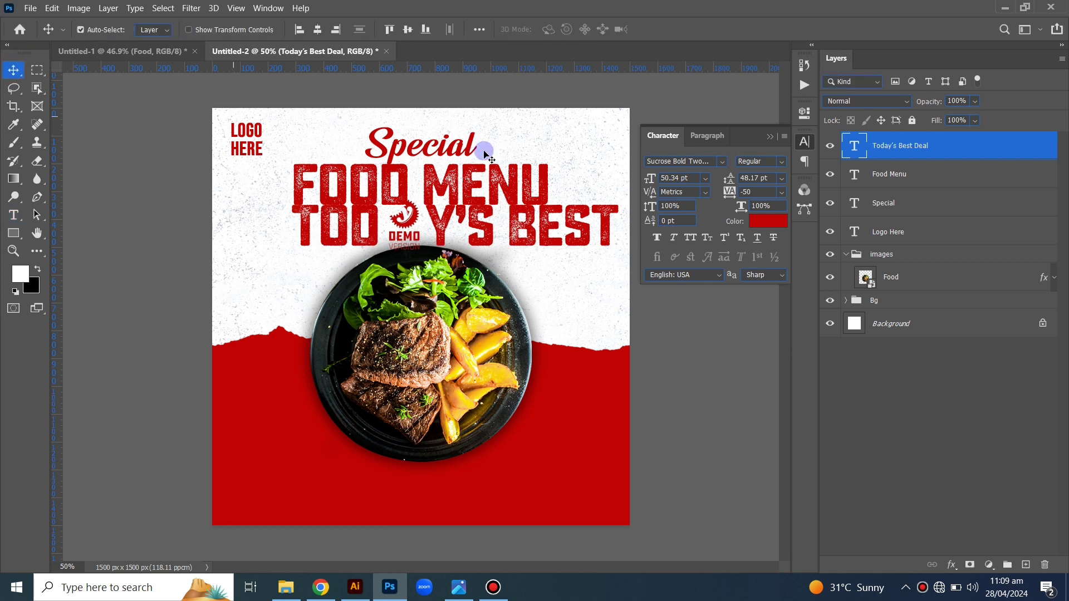
Step: Set the new line to 30 pt and search for the Poppins font
click(705, 178)
click(690, 316)
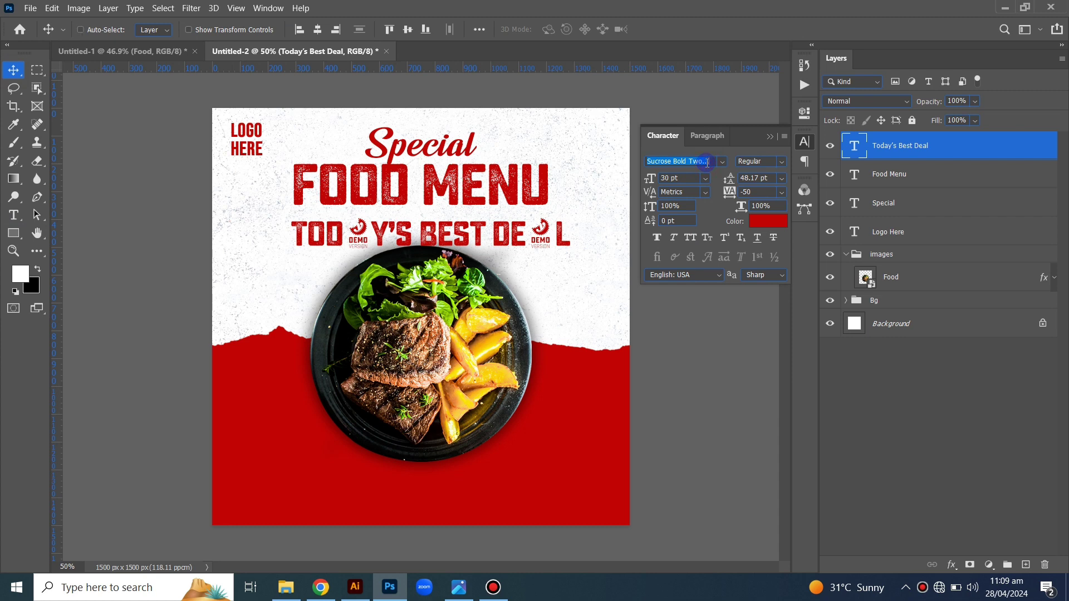
text(pop)
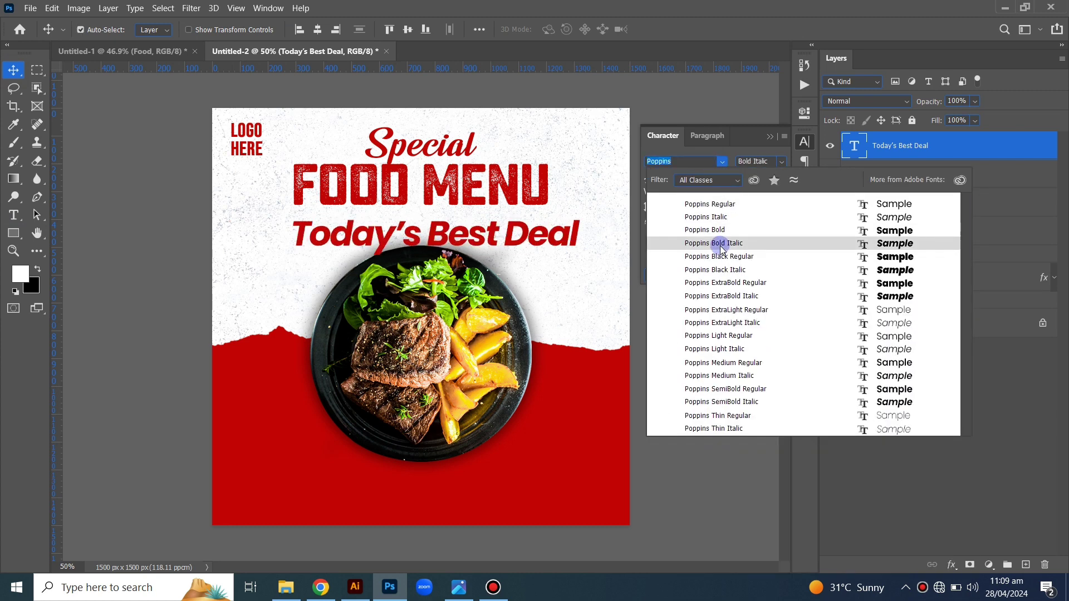
Step: Apply Poppins Regular to the tagline, nudge it up, and scale it to about 93%
click(721, 205)
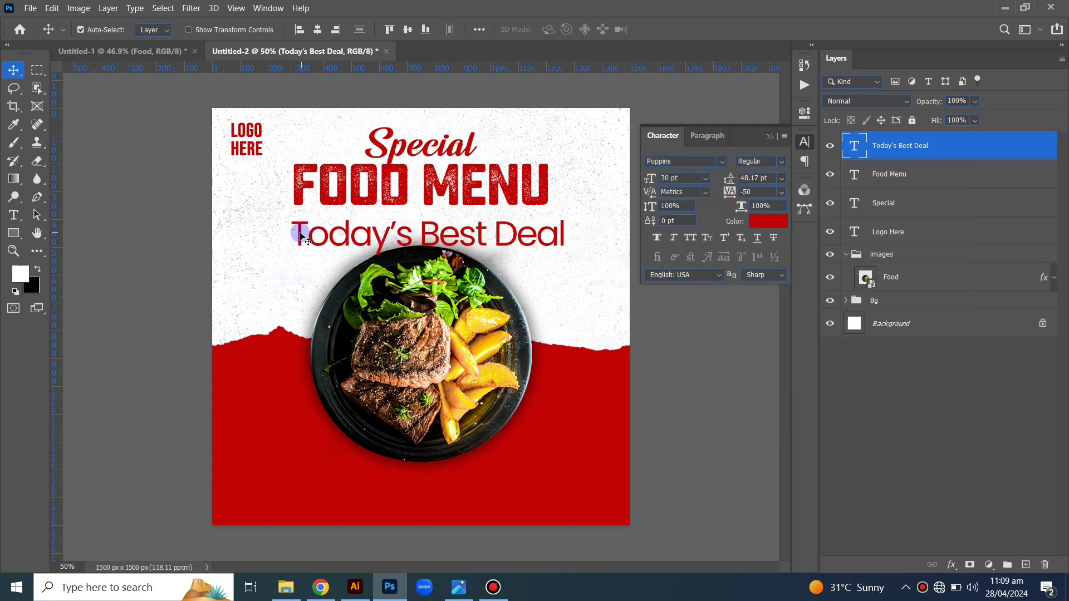
drag(300, 236, 303, 228)
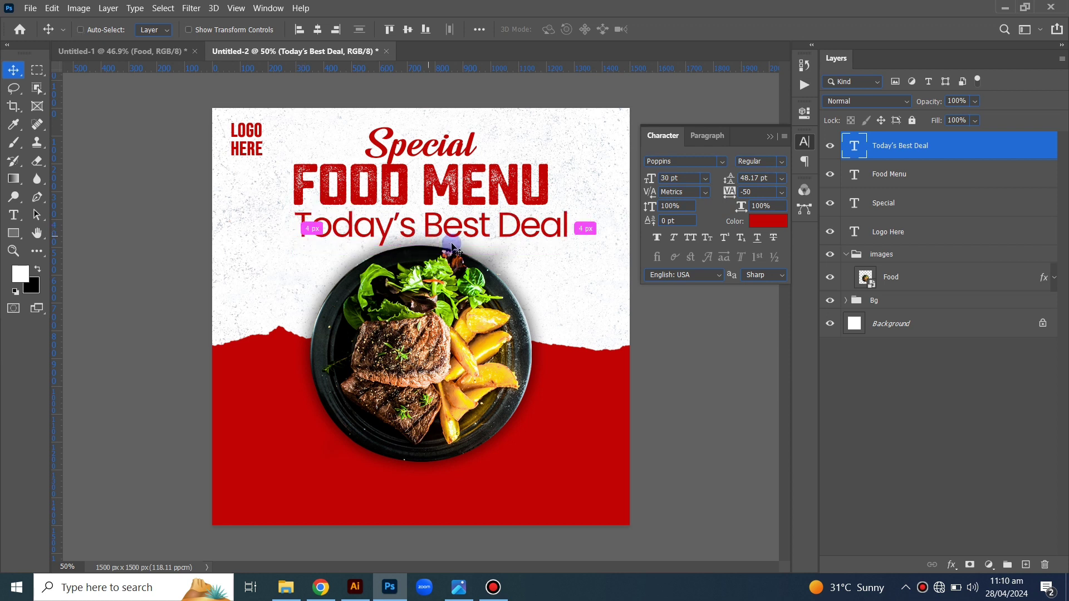
key(ctrl+t)
drag(571, 230, 548, 230)
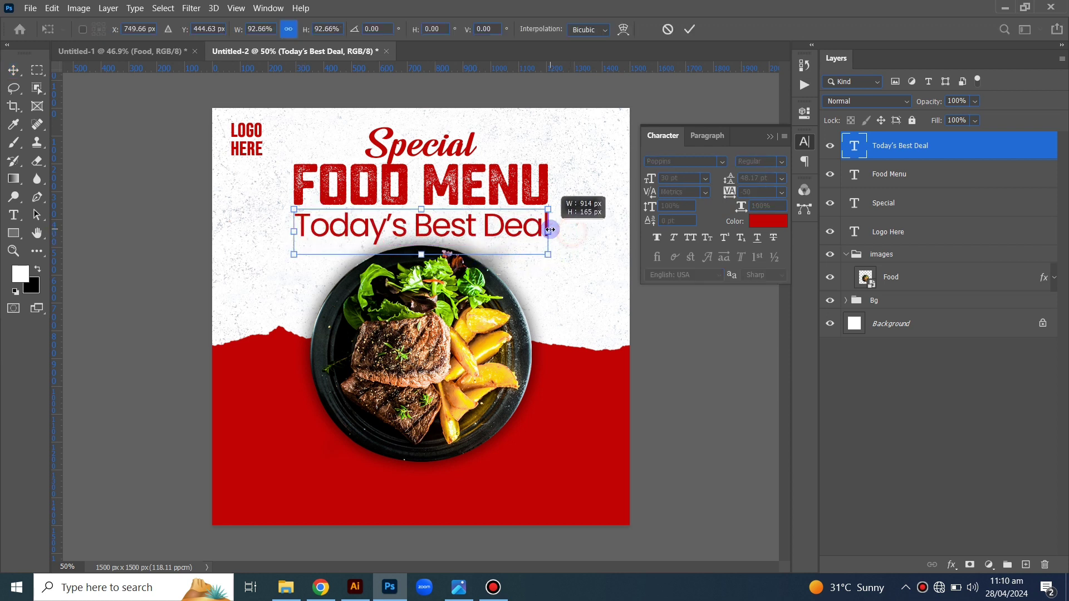
key(Return)
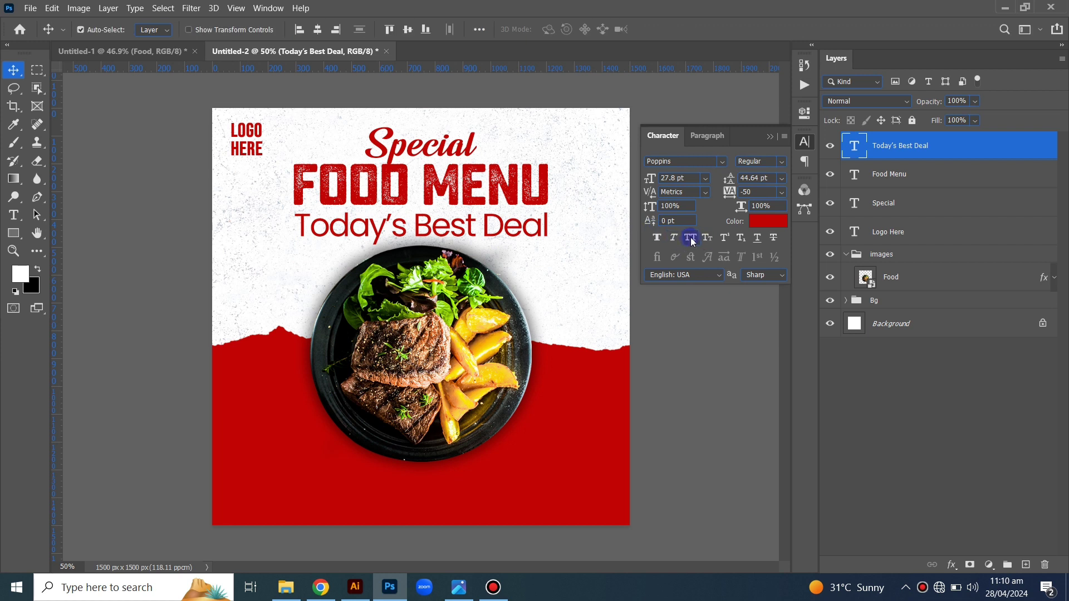
Step: Toggle All Caps on and back off, then shrink the tagline to about 81%
click(689, 238)
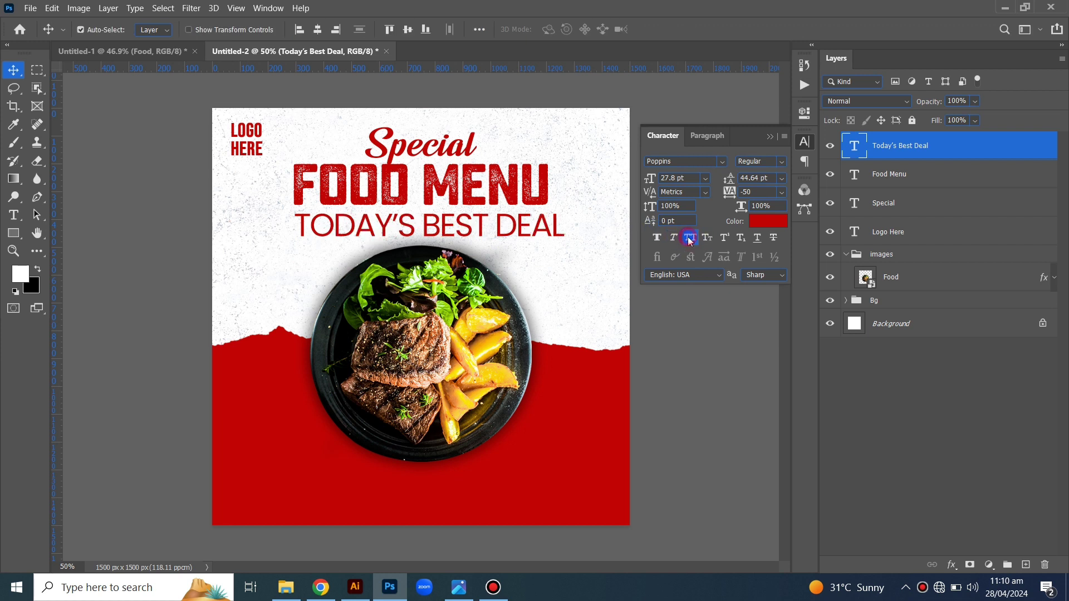
click(689, 238)
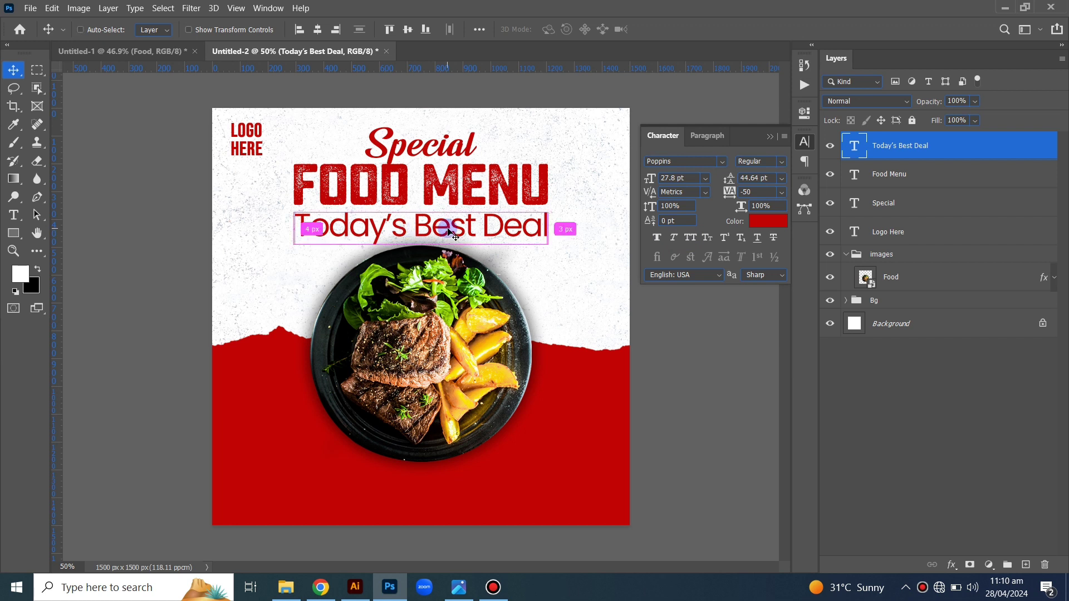
key(ctrl+t)
drag(548, 231, 527, 225)
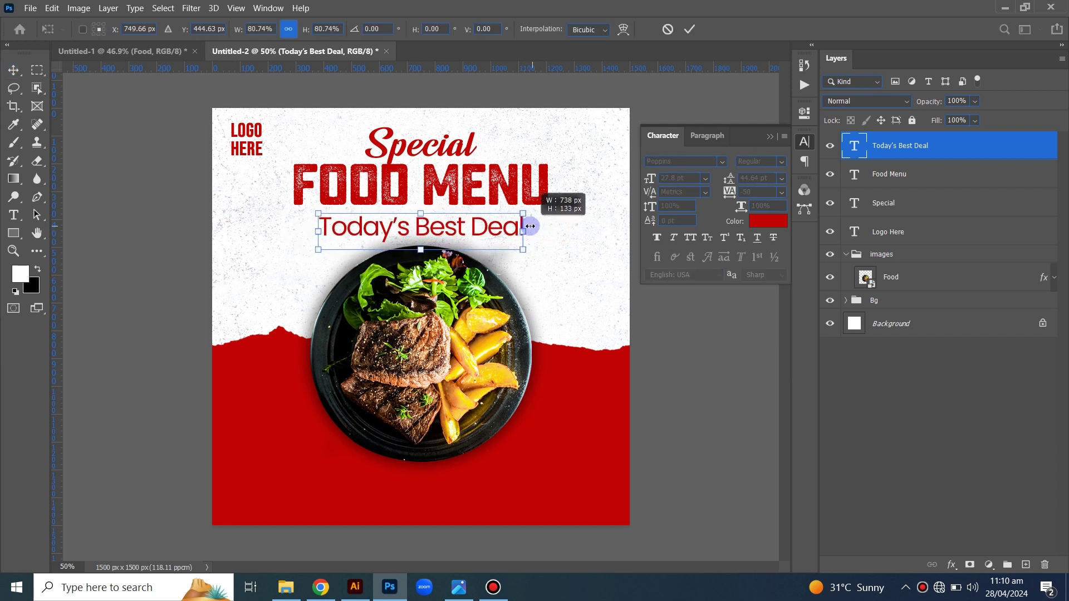
key(Return)
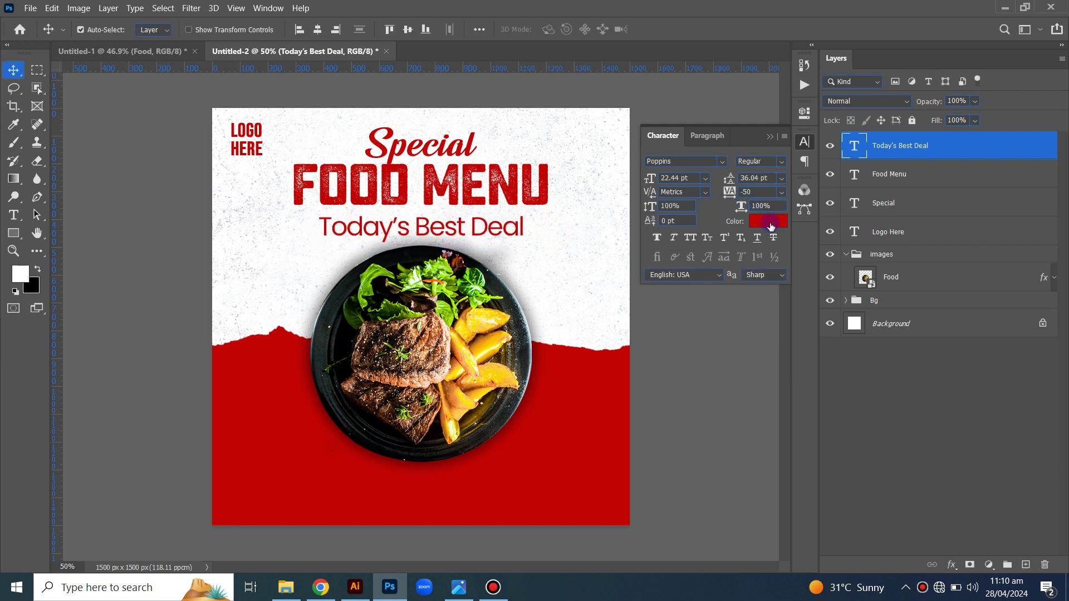
Step: Make the tagline black Poppins SemiBold in all capitals
click(768, 221)
click(392, 278)
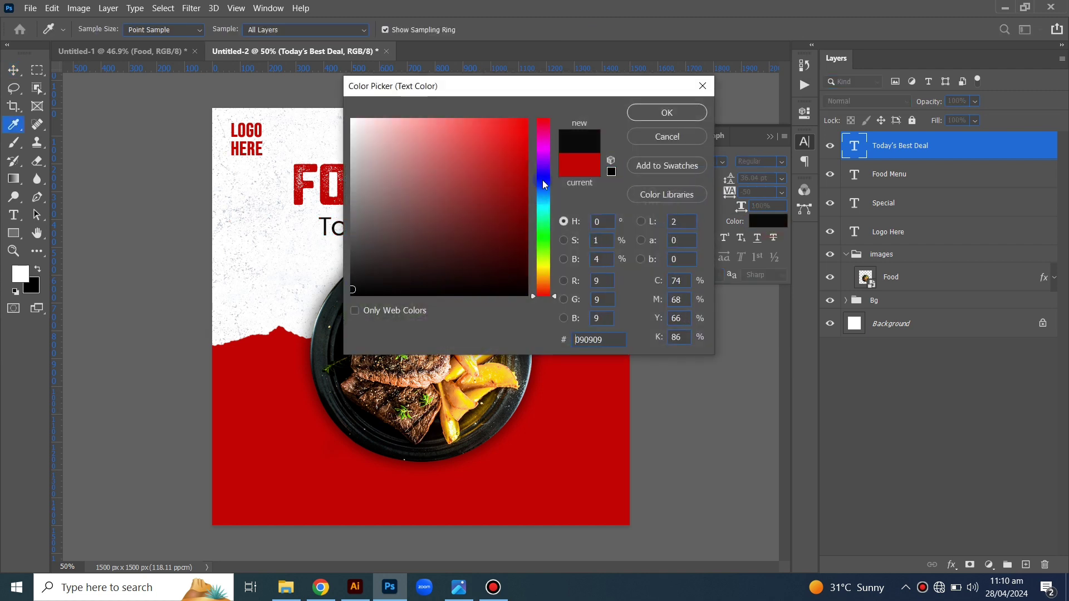
click(665, 111)
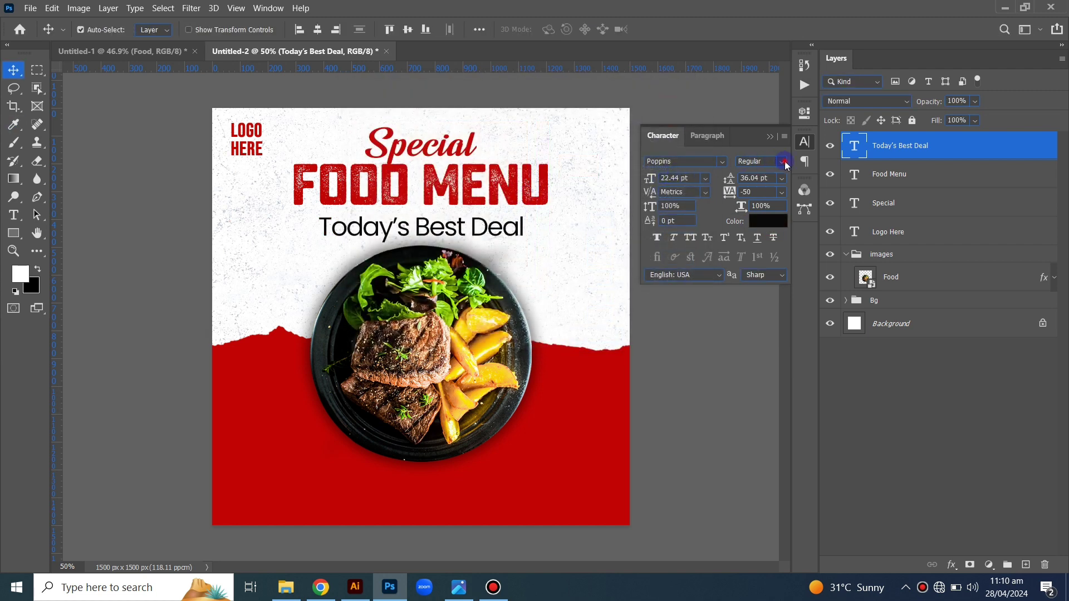
click(785, 162)
click(780, 197)
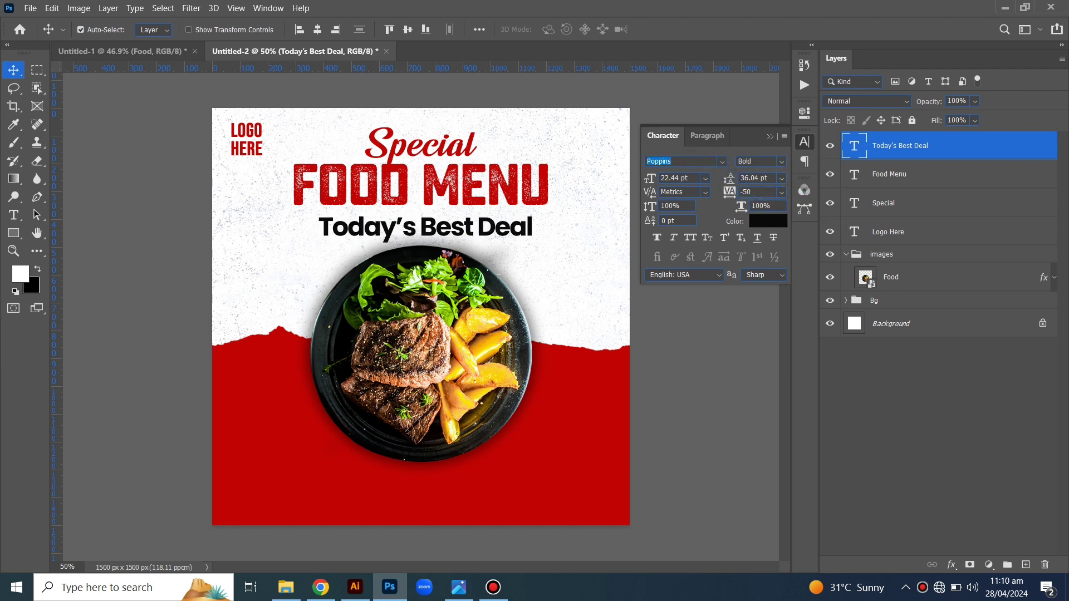
click(690, 161)
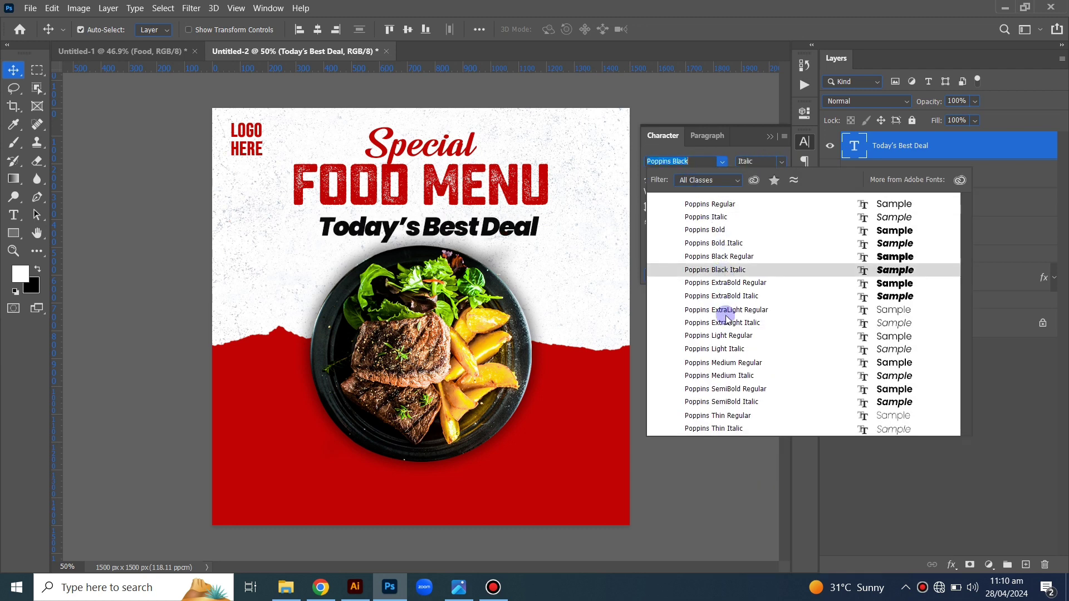
click(726, 388)
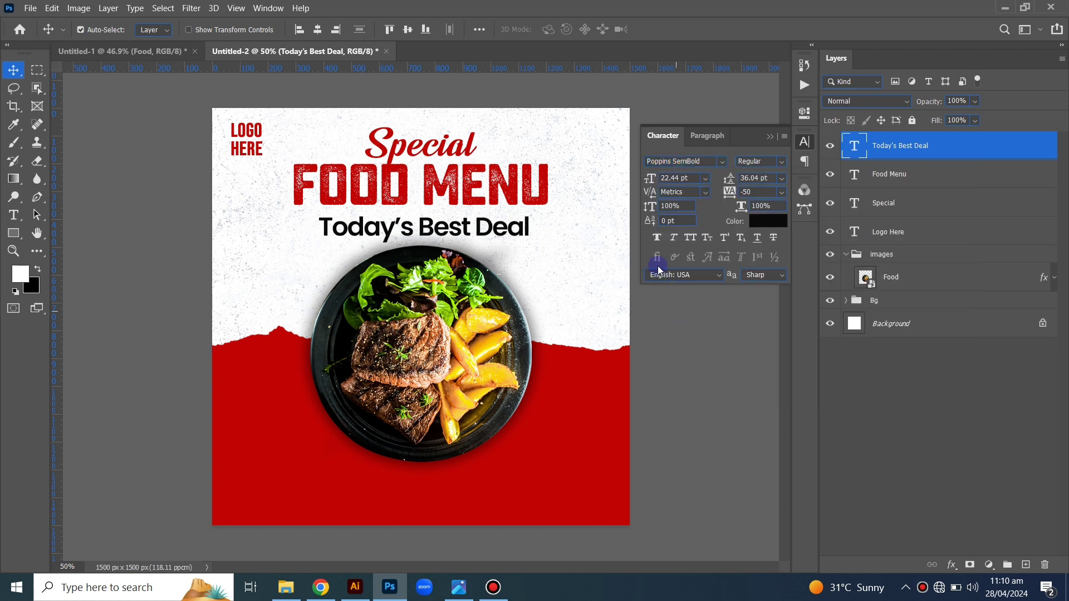
click(690, 237)
Step: Scale the tagline to 90% and nudge it and the Special heading slightly upward
scroll(495, 227, up, 1)
scroll(497, 228, down, 1)
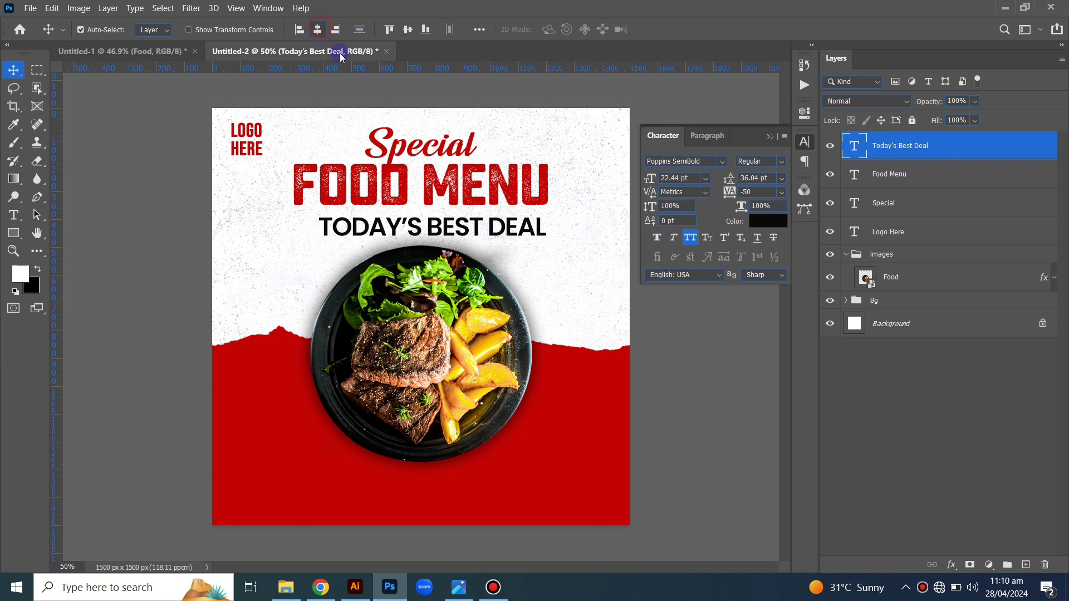
key(ctrl+t)
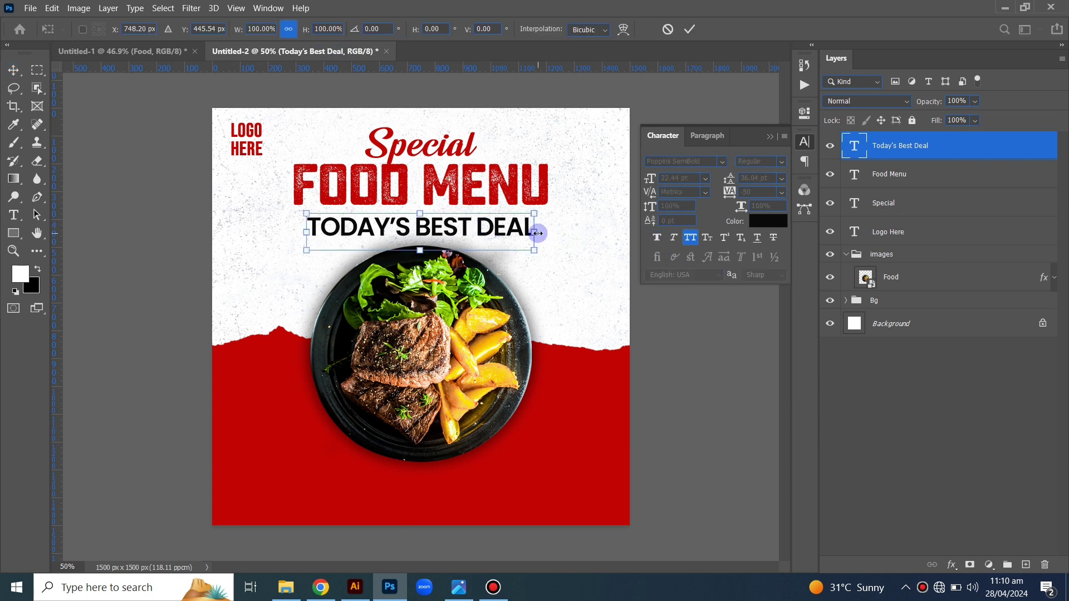
drag(535, 231, 527, 230)
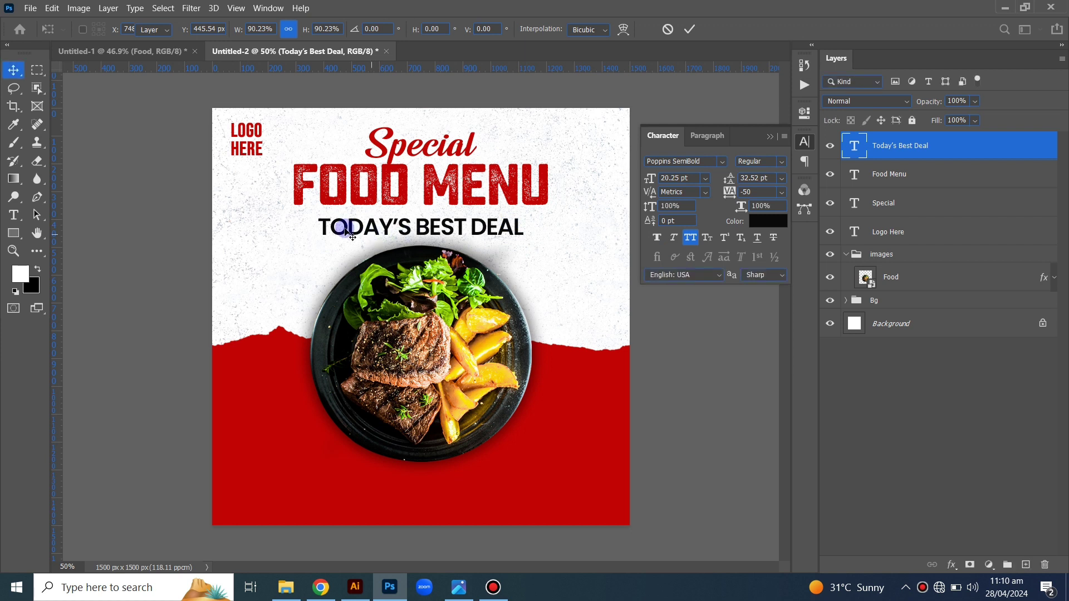
key(Return)
drag(353, 230, 353, 225)
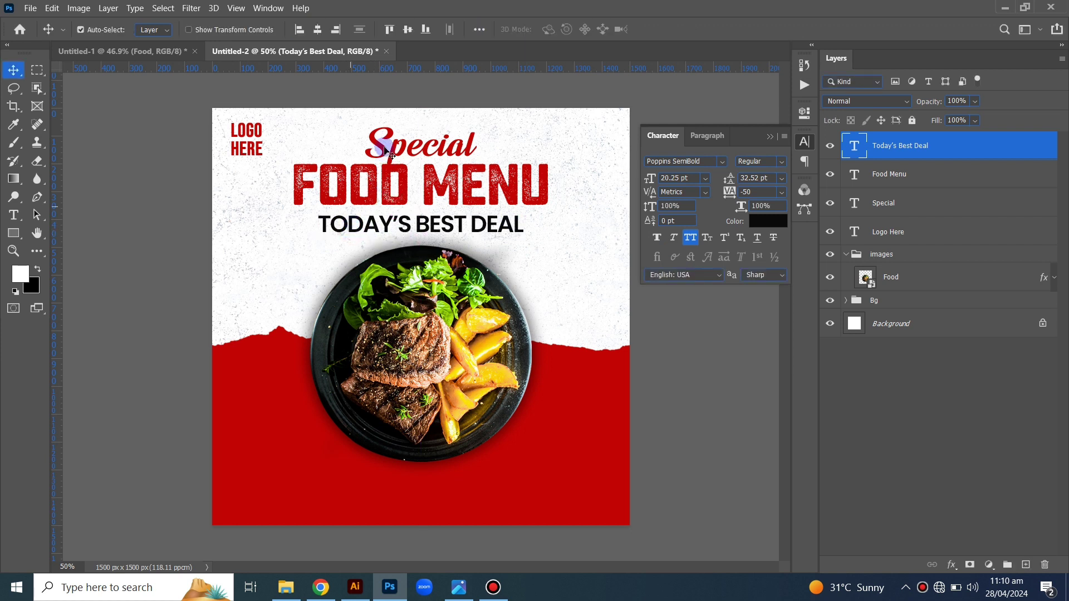
drag(399, 156, 395, 149)
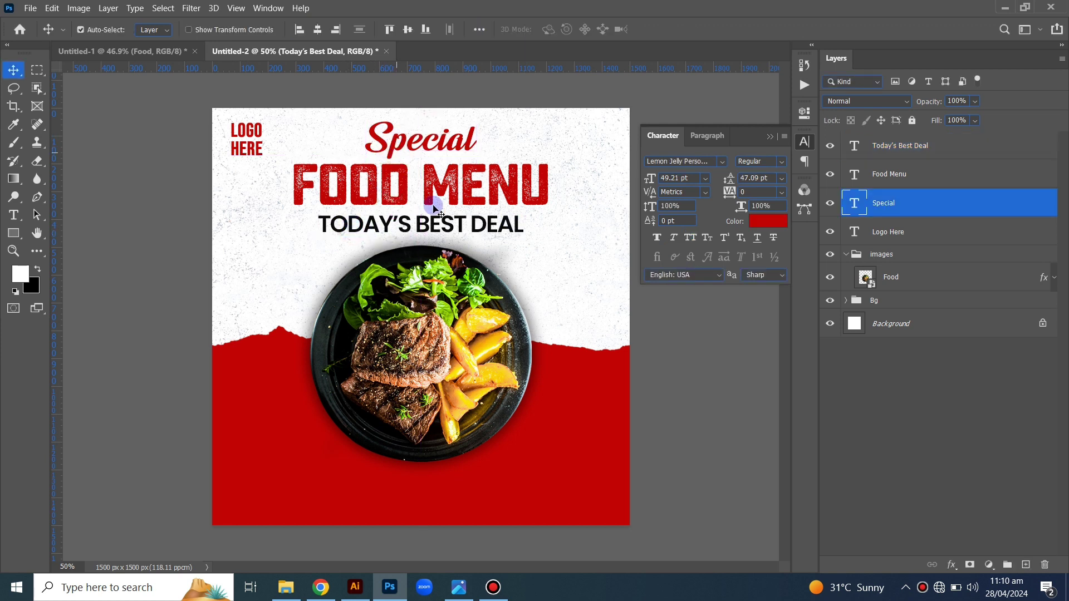
Step: Drag the Shape 4 flourish from Untitled-1 into the Untitled-2 promo near the top right
click(159, 54)
click(593, 348)
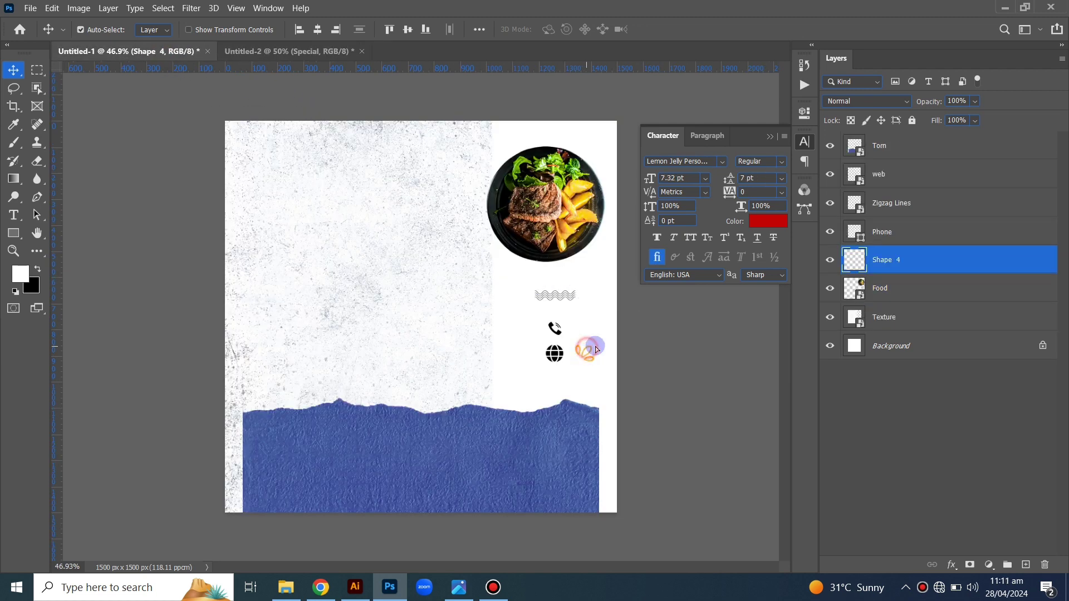
drag(596, 349, 315, 54)
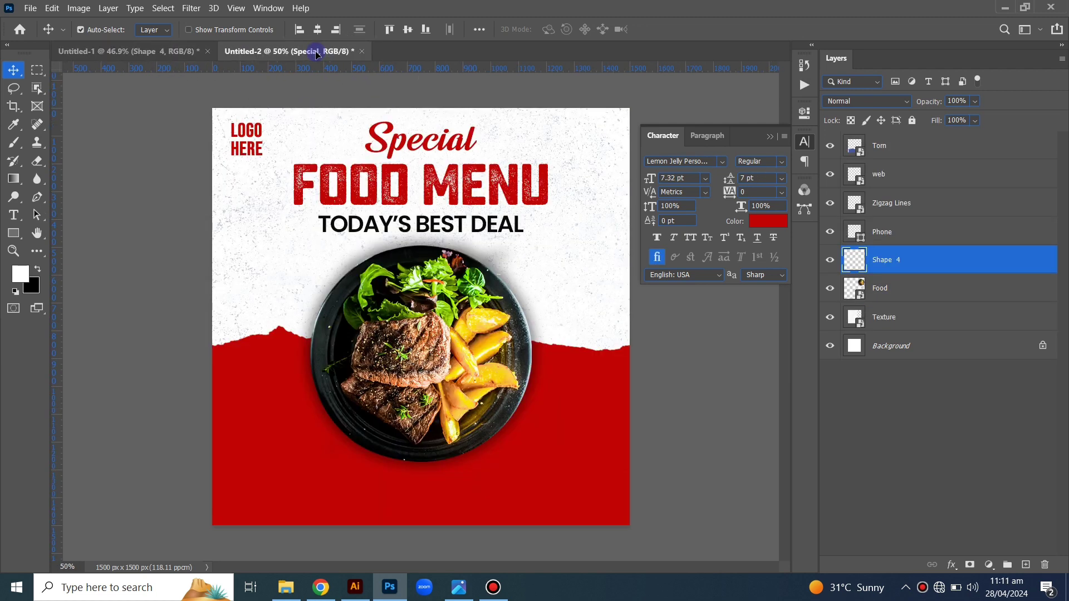
drag(316, 54, 563, 161)
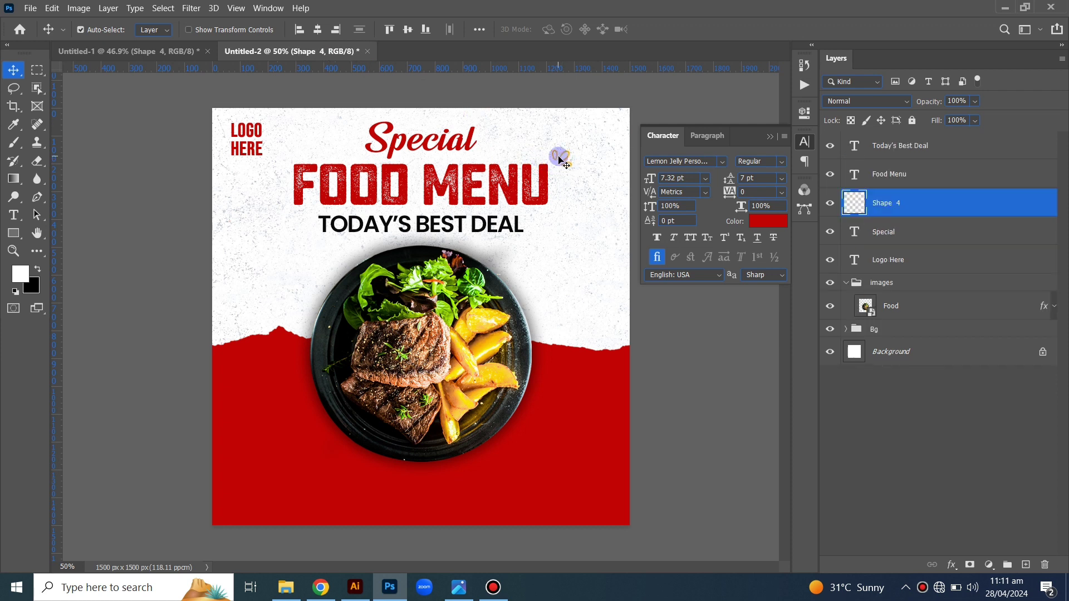
Step: Give the flourish a black Color Overlay layer style
right_click(845, 206)
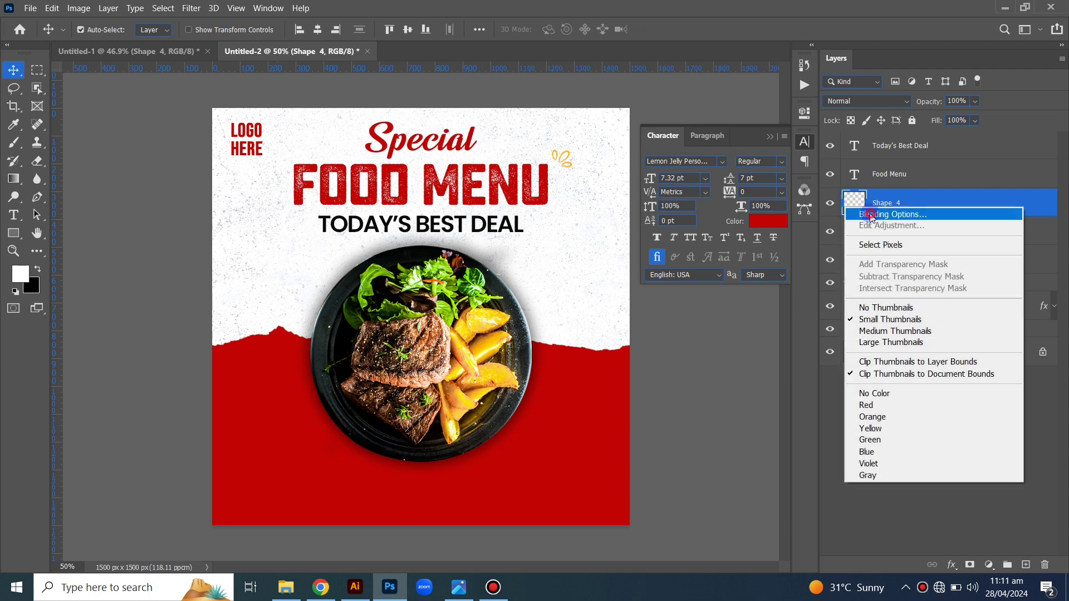
click(871, 216)
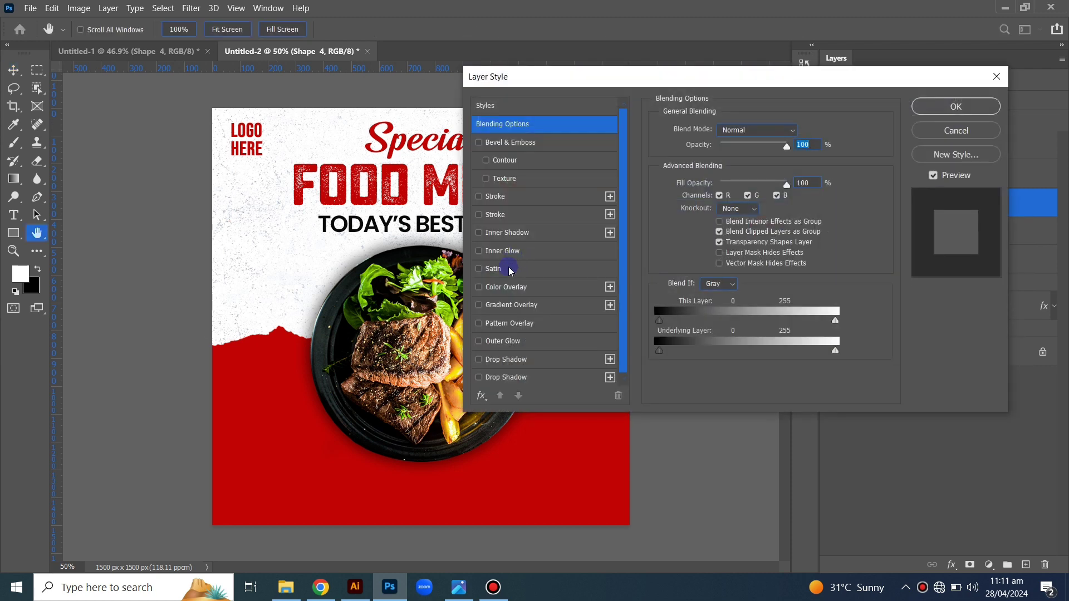
click(513, 288)
click(800, 132)
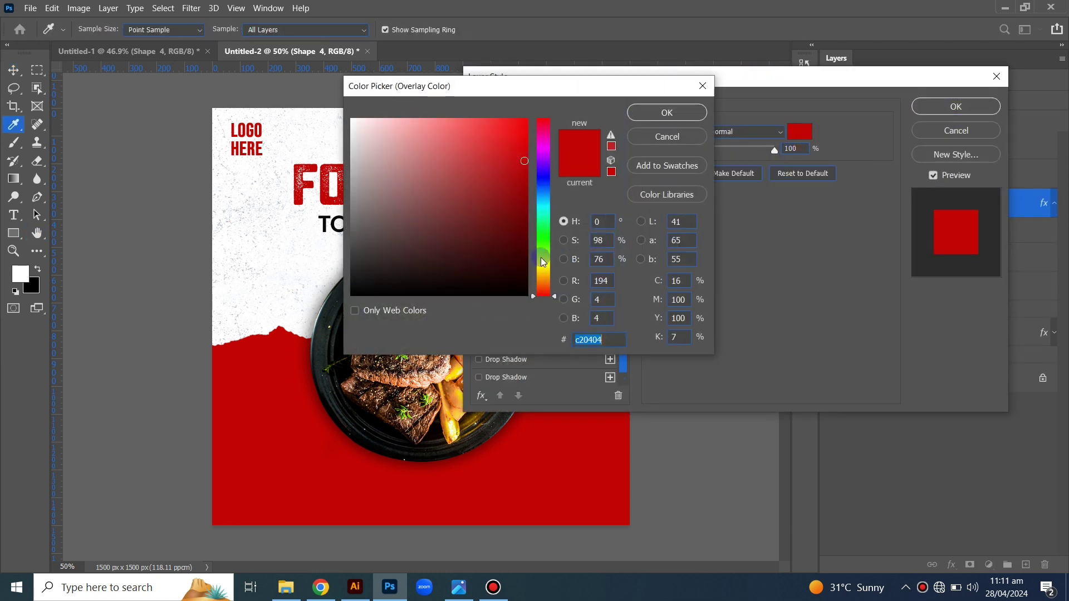
click(352, 294)
click(672, 112)
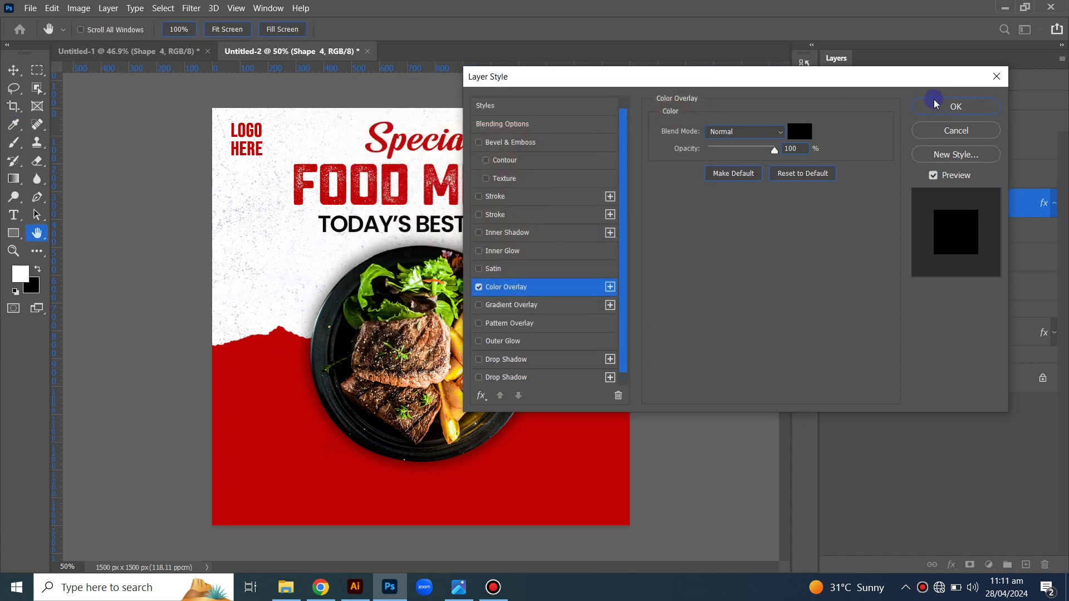
click(956, 106)
Step: Move the flourish about 25 px left beside FOOD MENU
scroll(566, 153, up, 3)
scroll(566, 153, up, 3)
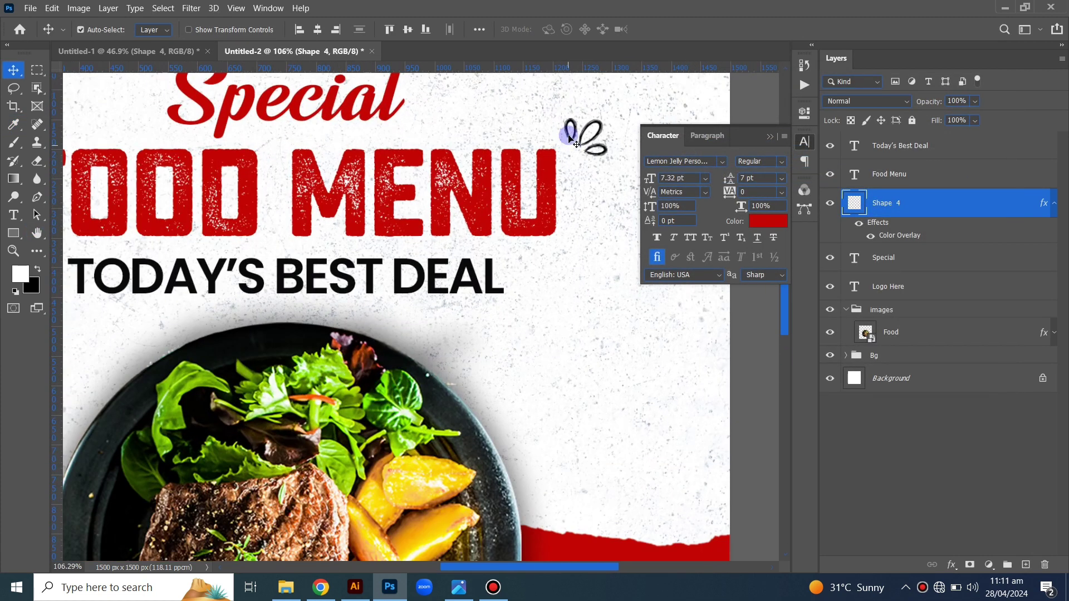
drag(508, 196, 492, 197)
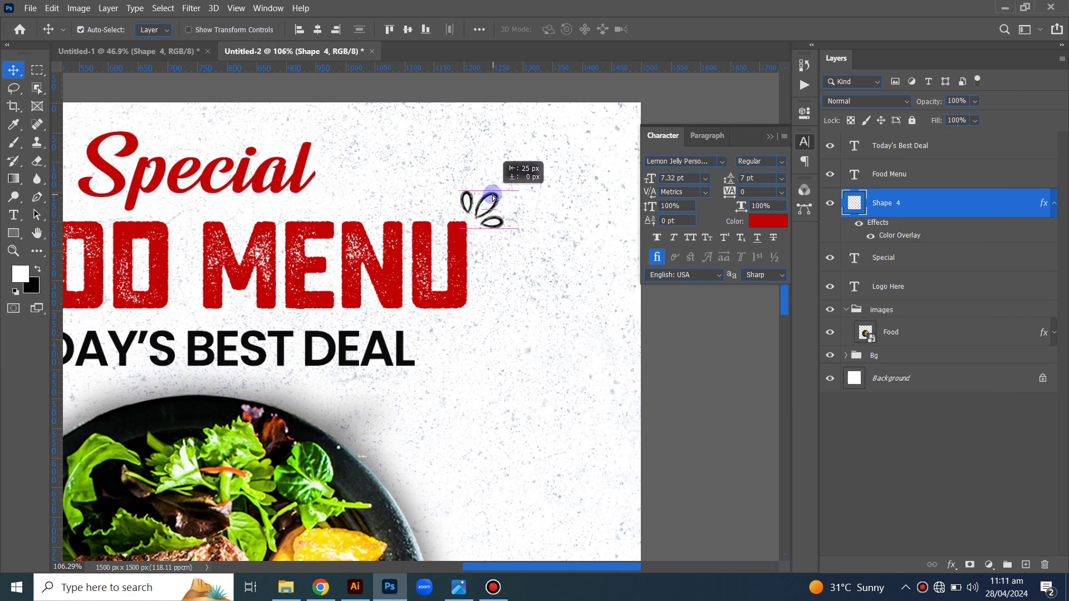
scroll(490, 207, down, 1)
scroll(473, 231, down, 2)
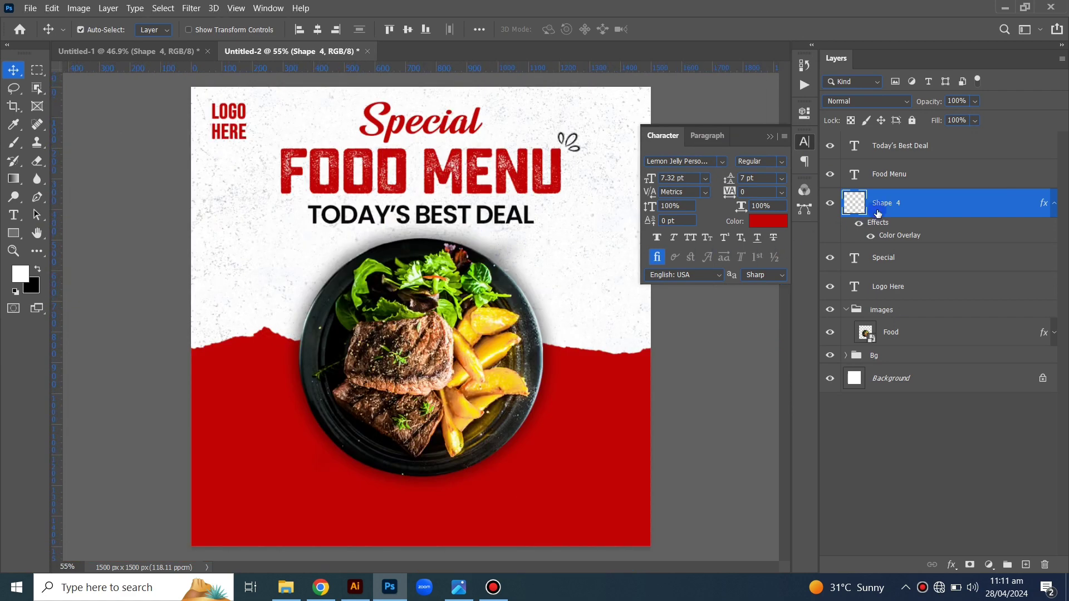
Step: Group the Special, Food Menu, Today's Best Deal and Shape 4 layers as 'Tital'
click(1054, 205)
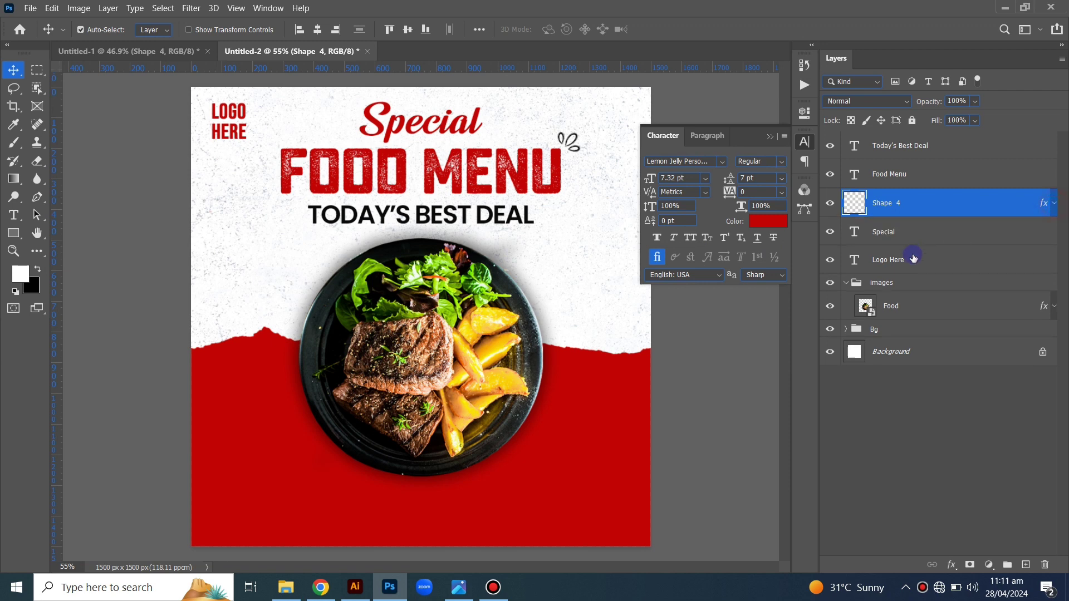
shift+click(905, 146)
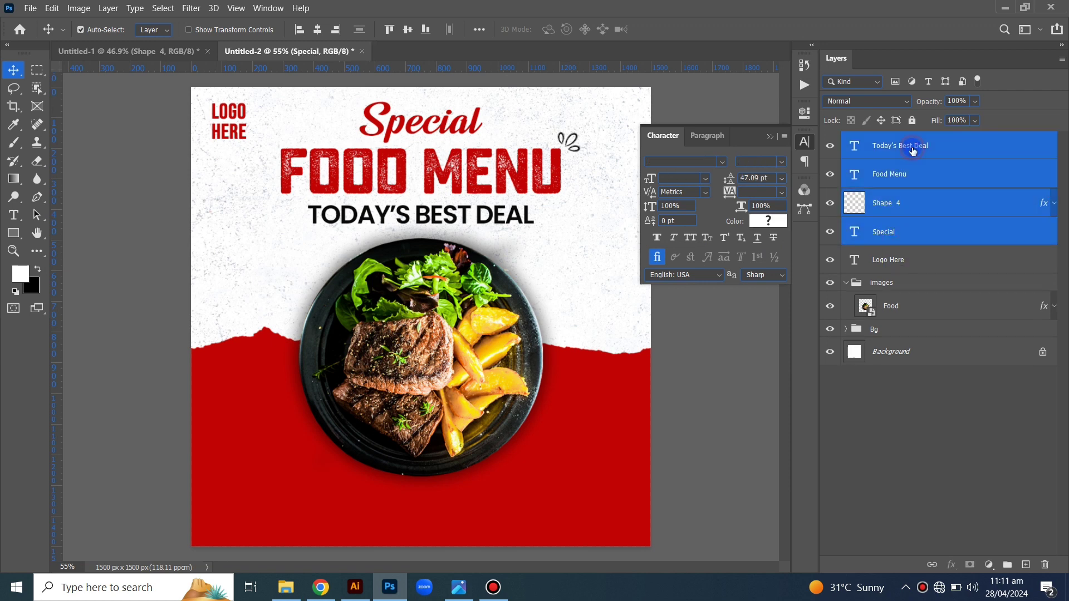
click(1006, 565)
text(Tital)
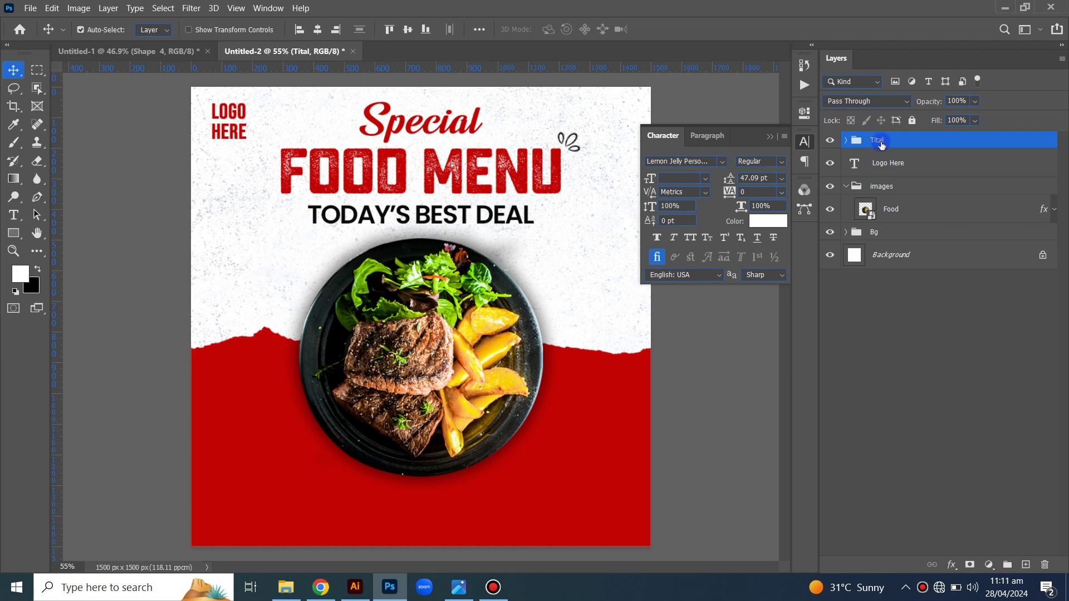
click(882, 321)
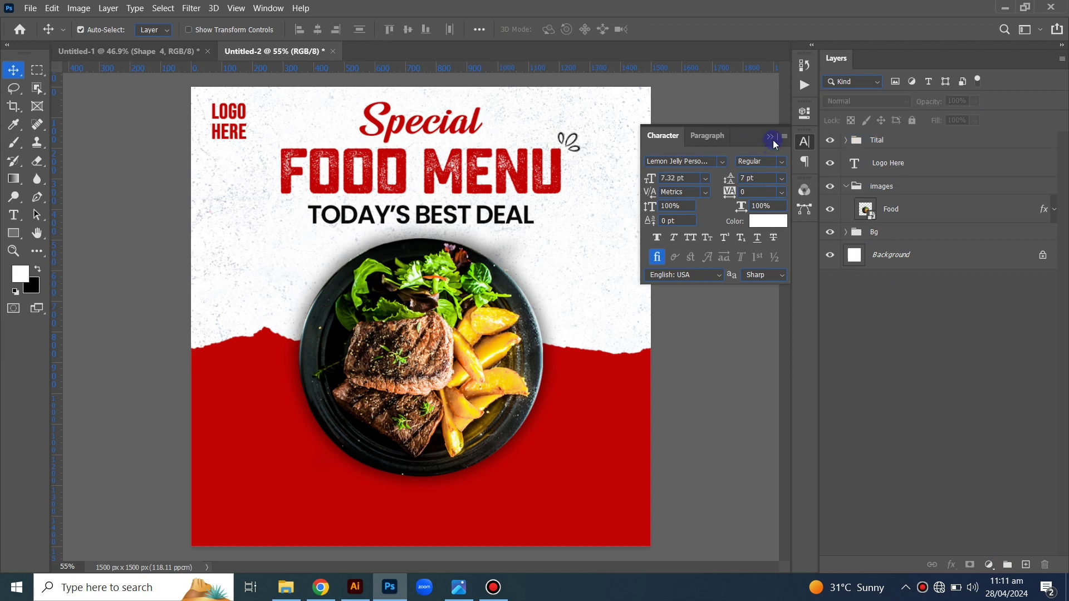
click(771, 137)
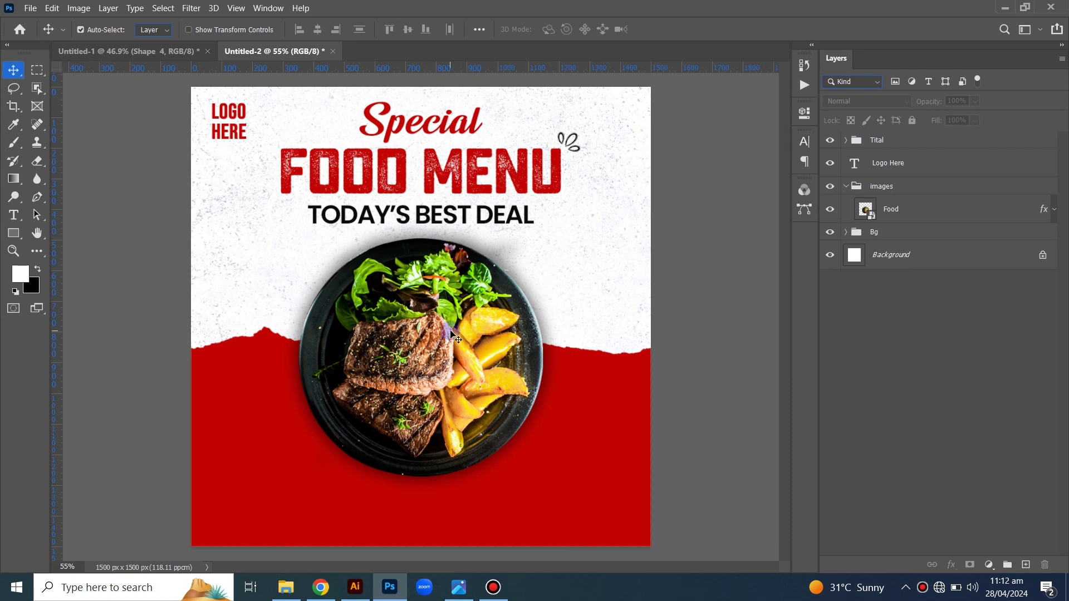
click(14, 215)
Step: Add black 'Upto' text left of the plate and enlarge it
click(248, 273)
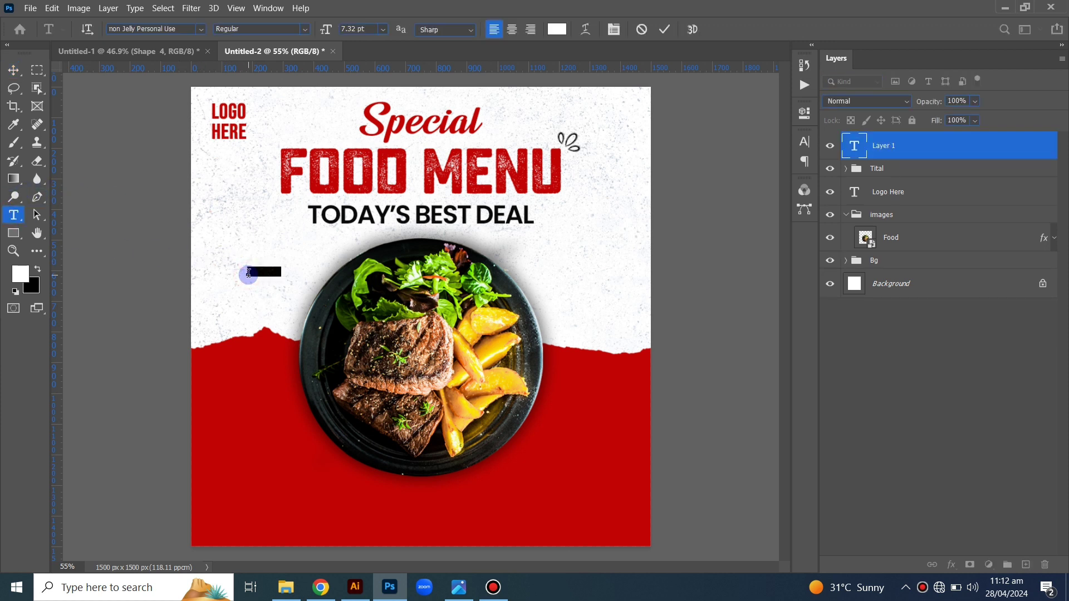
text(Upto)
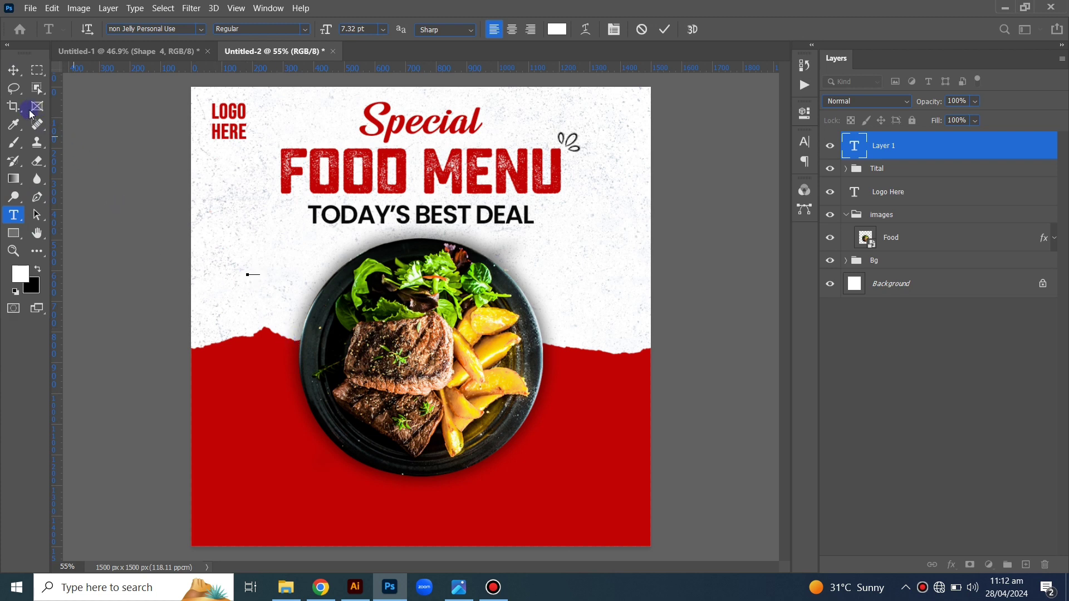
click(652, 177)
key(v)
click(804, 141)
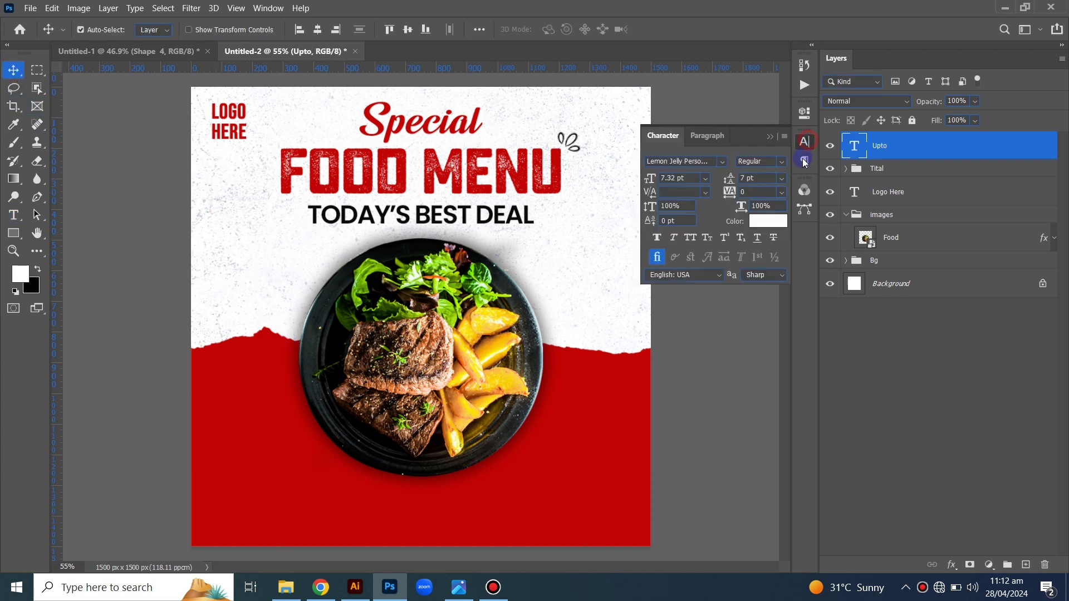
click(767, 221)
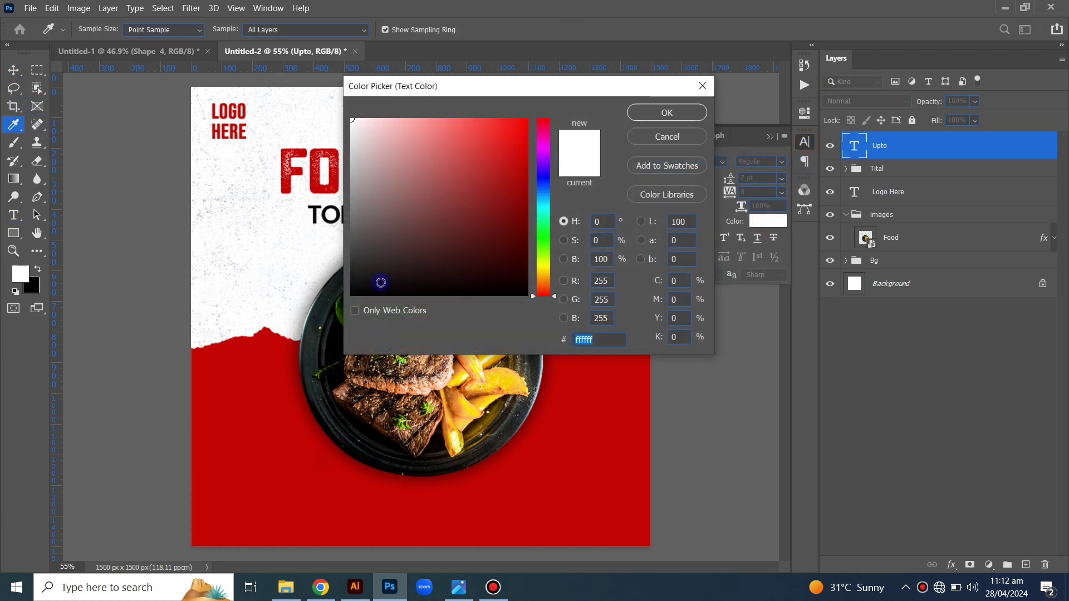
drag(381, 282, 346, 303)
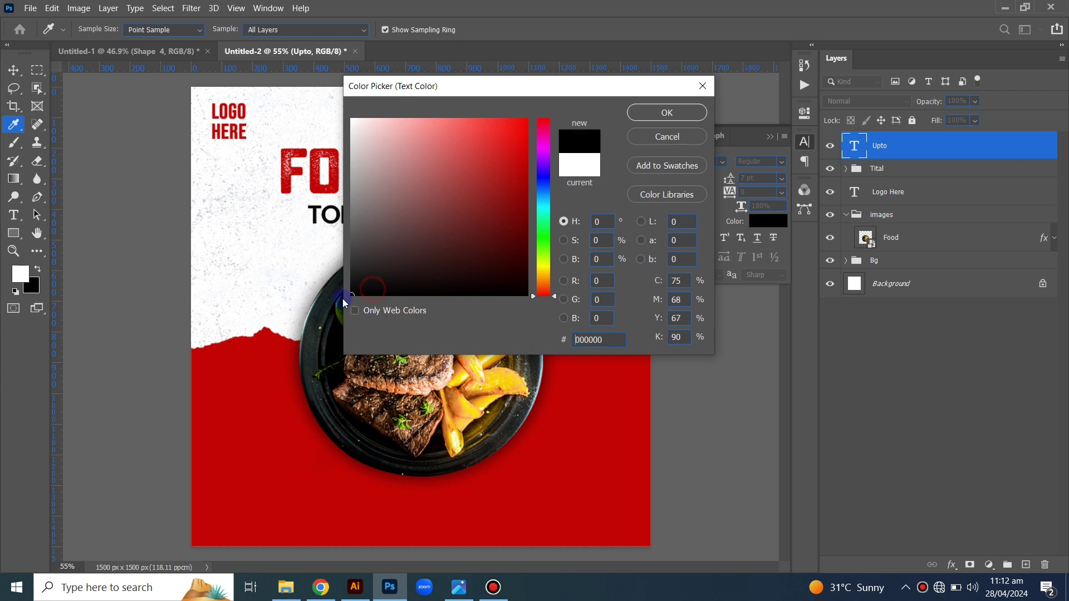
click(660, 113)
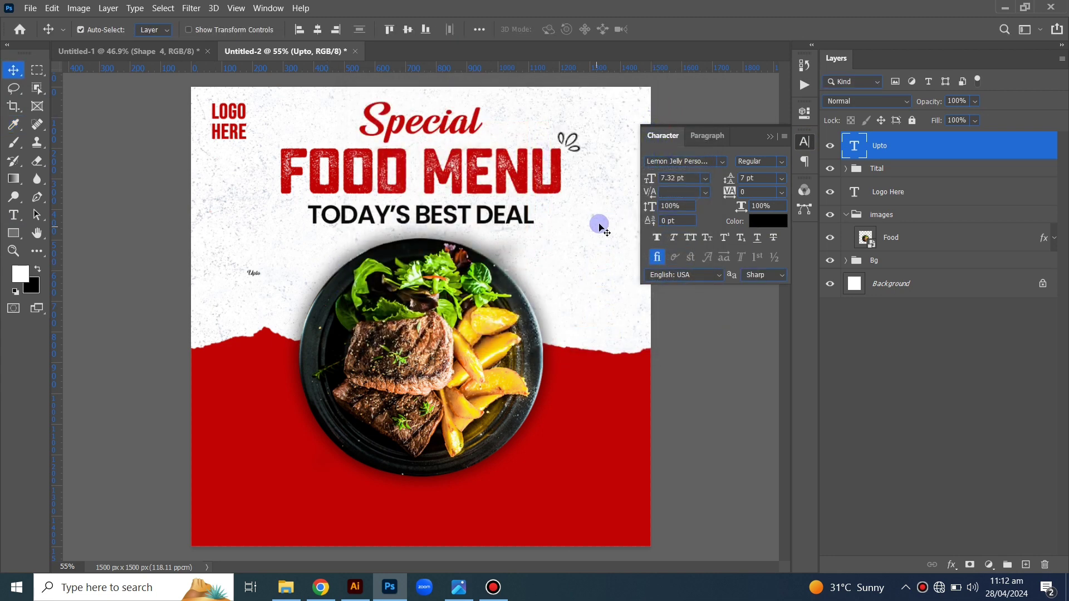
key(ctrl+t)
mouse_move(259, 277)
mouse_down()
mouse_move(298, 311)
mouse_move(275, 254)
mouse_move(275, 286)
mouse_up()
key(Return)
Step: Make a red '50%' copy in Sucrose Bold Two placed under Upto
key(t)
double_click(278, 286)
text(50%)
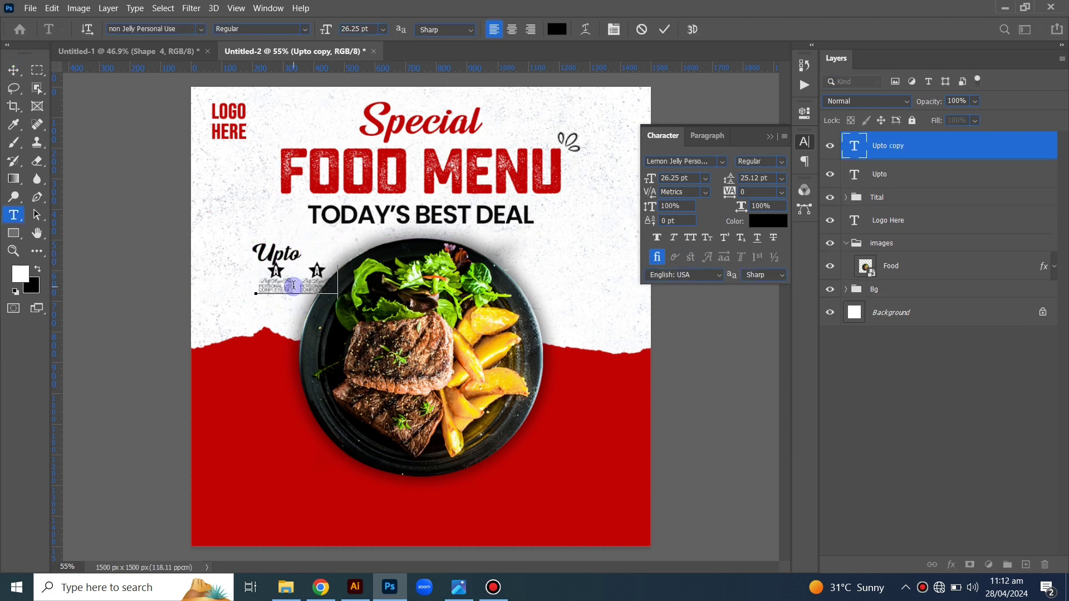
click(13, 71)
click(684, 162)
text(sy)
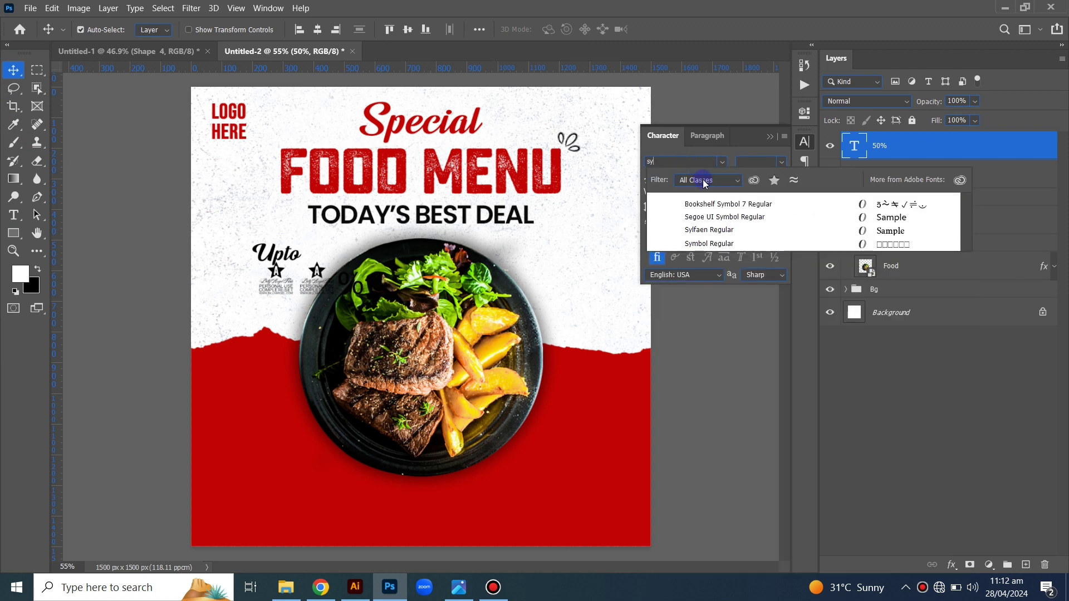
text(sucro)
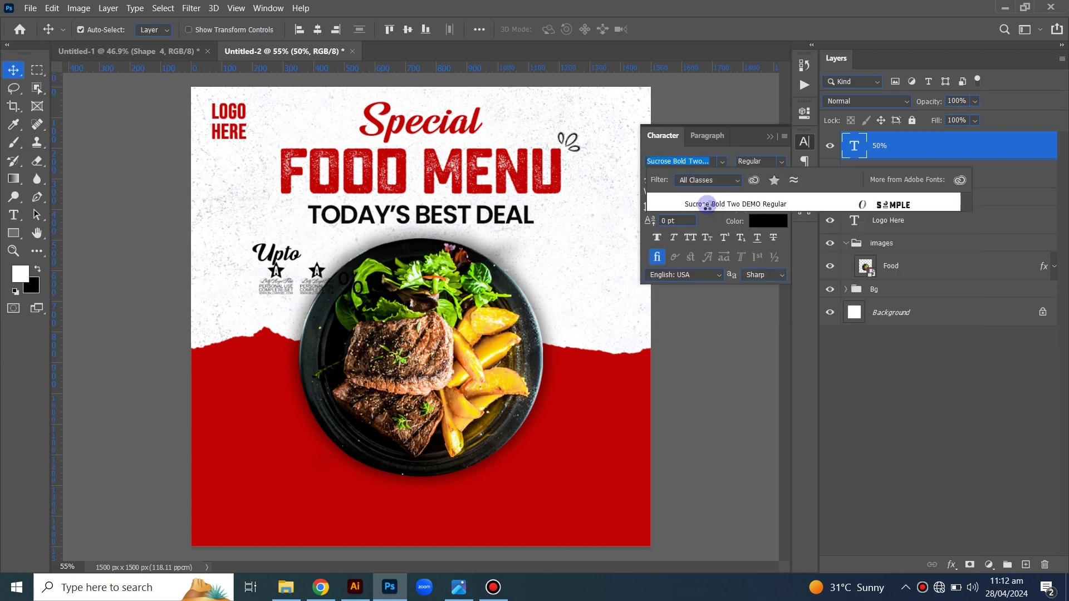
click(706, 205)
click(781, 222)
click(666, 110)
drag(289, 284, 280, 289)
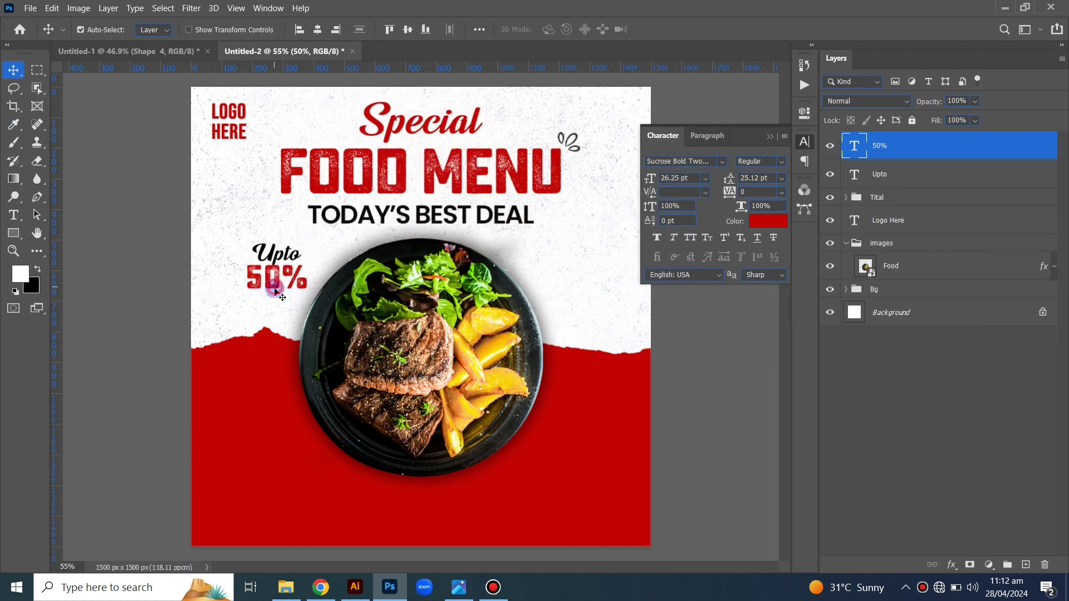
Step: Copy the Today's Best Deal line as 'SAVE' at 14 pt near Upto
drag(348, 220, 231, 237)
double_click(236, 234)
text(save)
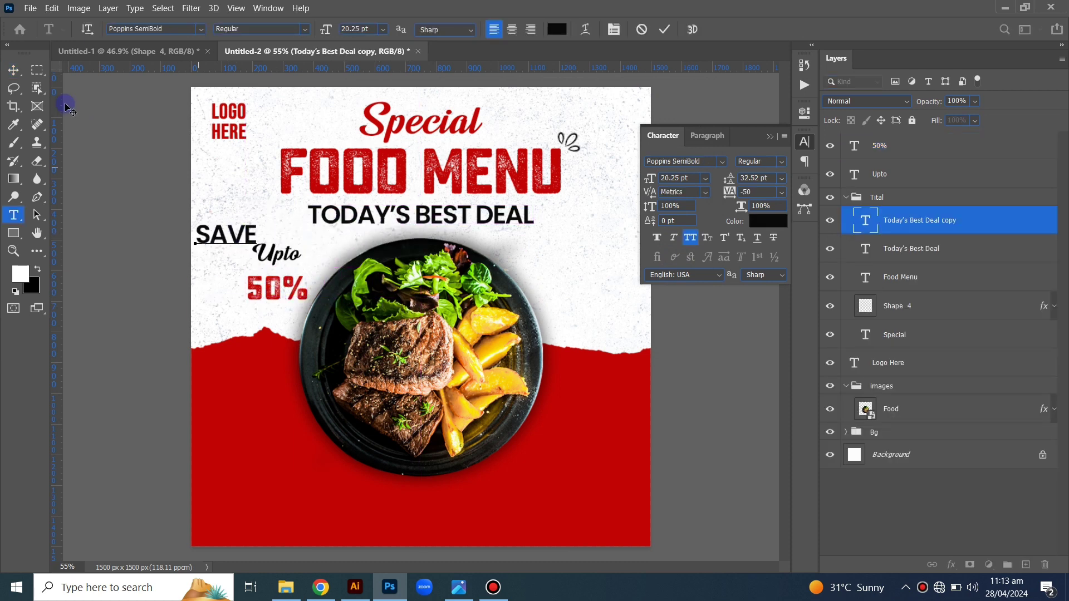
click(12, 70)
drag(253, 297, 300, 379)
click(705, 177)
click(676, 278)
scroll(275, 287, up, 5)
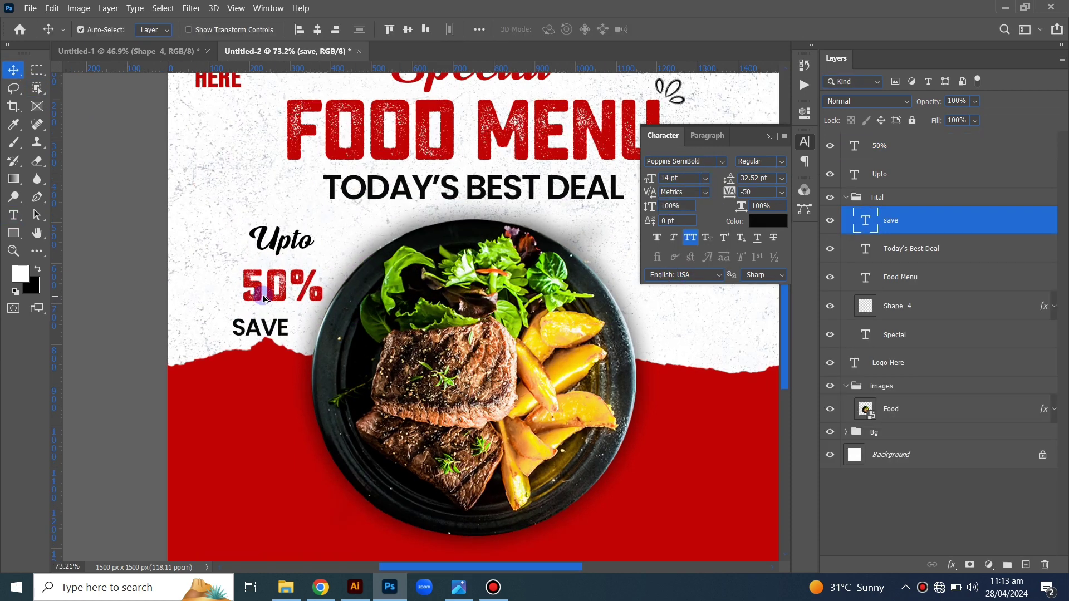
Step: Enlarge 50%, tighten its tracking to -25, and stack it beneath Upto
drag(267, 218, 236, 211)
click(289, 287)
key(ctrl+t)
drag(354, 258, 359, 243)
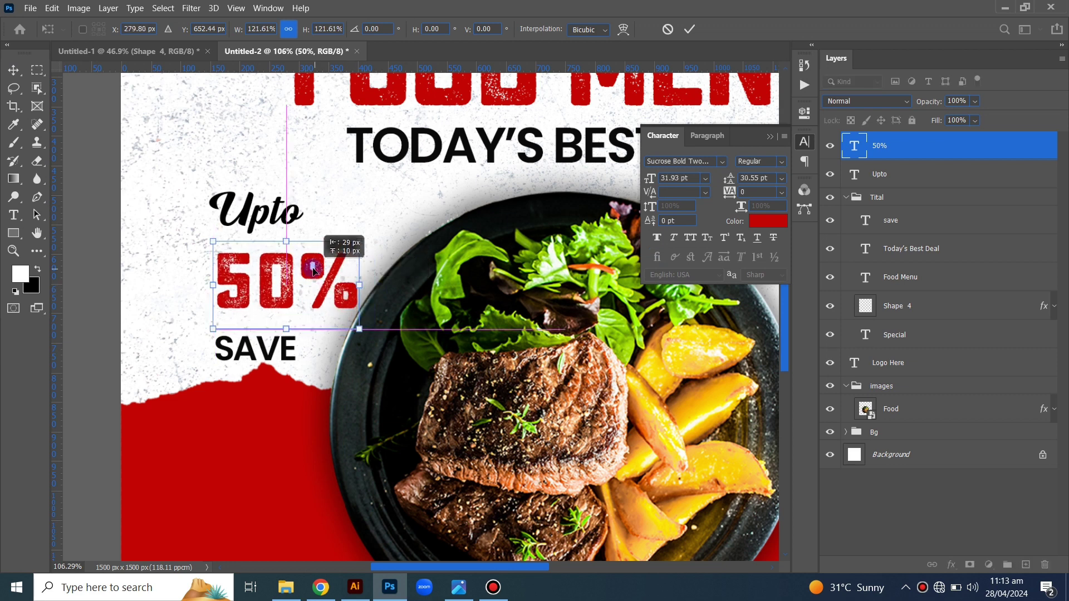
key(Return)
click(781, 177)
click(761, 241)
drag(242, 262, 243, 198)
mouse_move(256, 348)
mouse_down()
mouse_move(254, 317)
mouse_move(224, 306)
mouse_up()
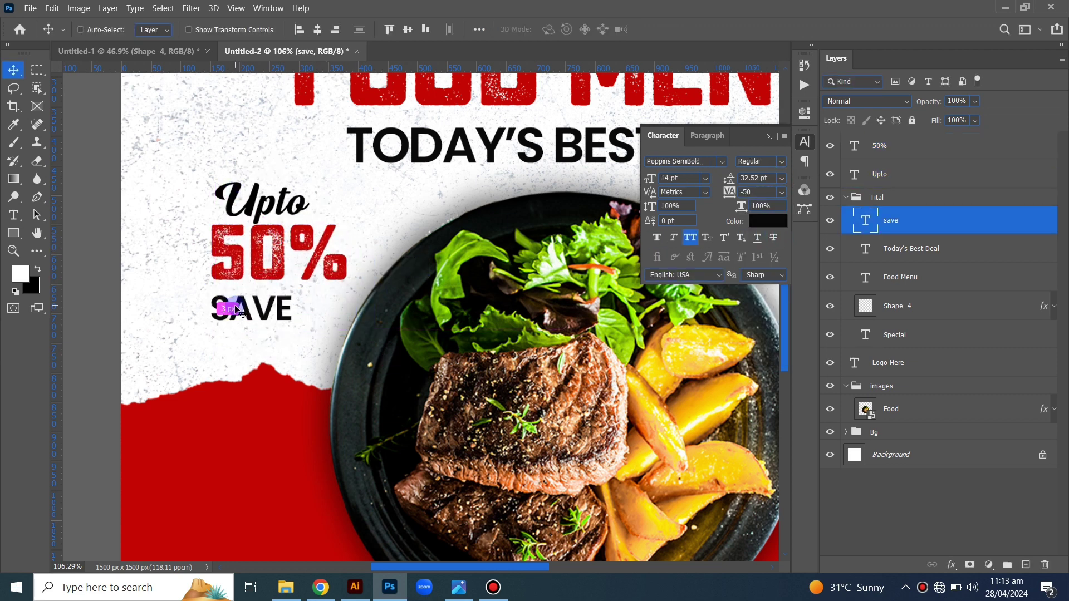
Step: Position SAVE beneath 50% and fit the whole post in view
key(ctrl+t)
drag(301, 316, 323, 316)
key(Return)
key(ctrl+0)
scroll(381, 493, up, 3)
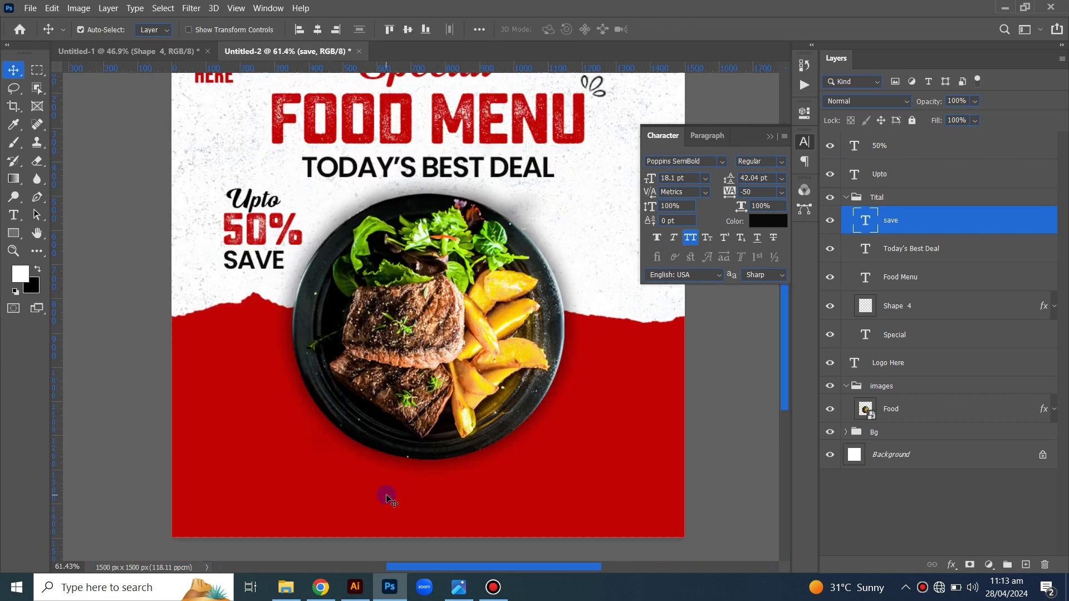
drag(381, 473, 368, 350)
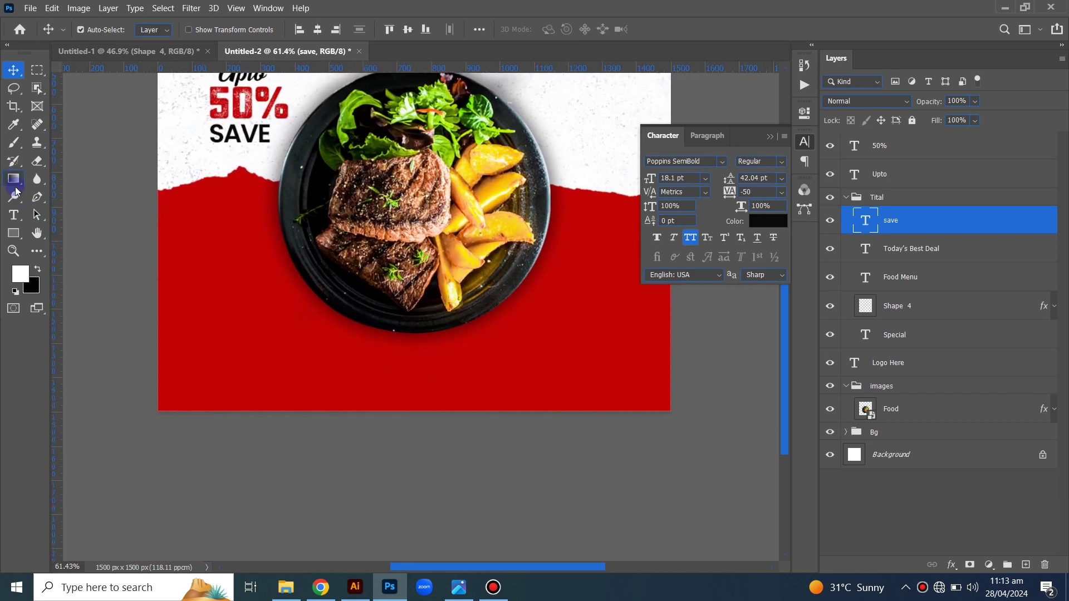
Step: Draw a wide white-filled rectangle across the bottom of the red area
click(10, 239)
drag(173, 350, 651, 384)
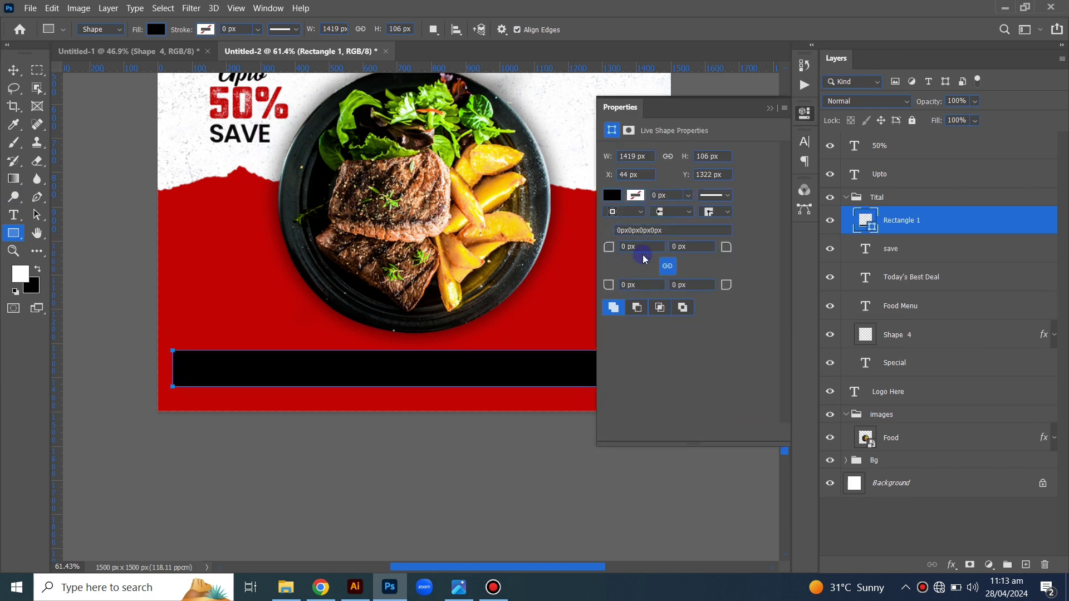
click(612, 195)
click(677, 268)
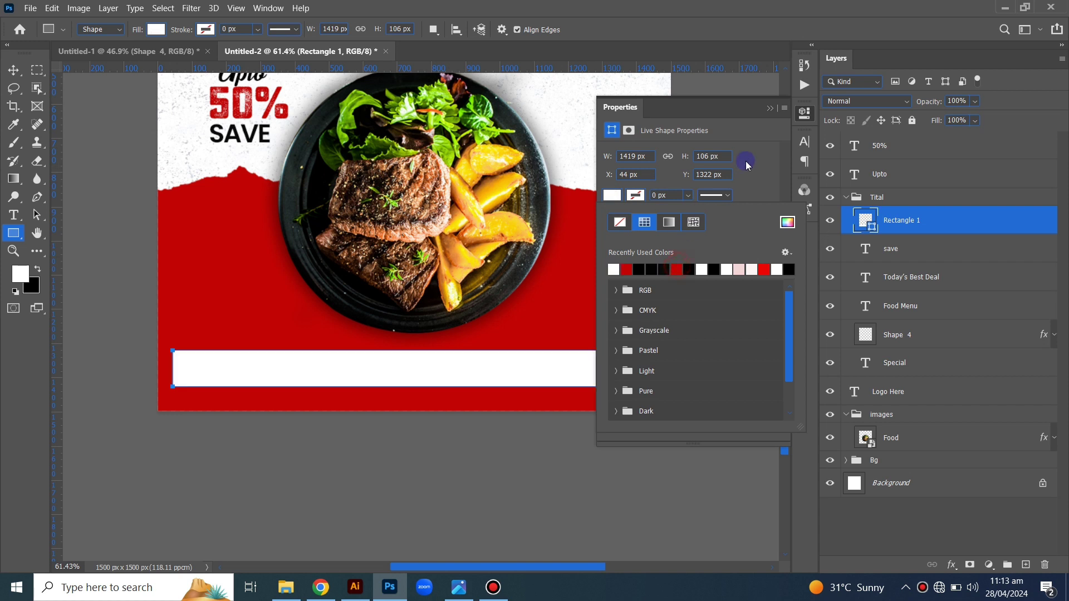
click(774, 110)
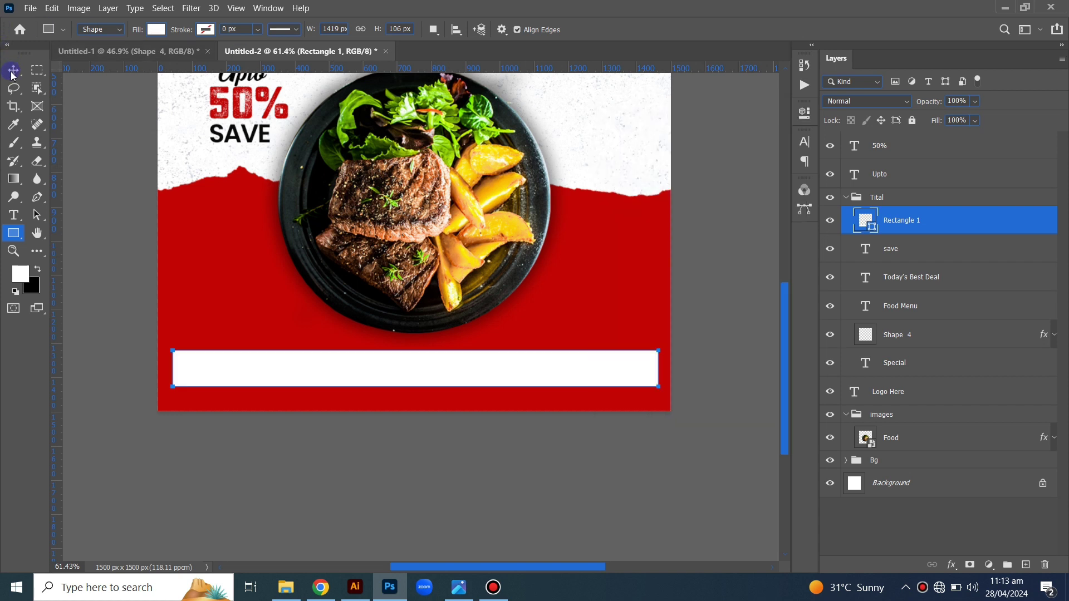
Step: Center the white bar horizontally on the post
click(12, 72)
click(317, 30)
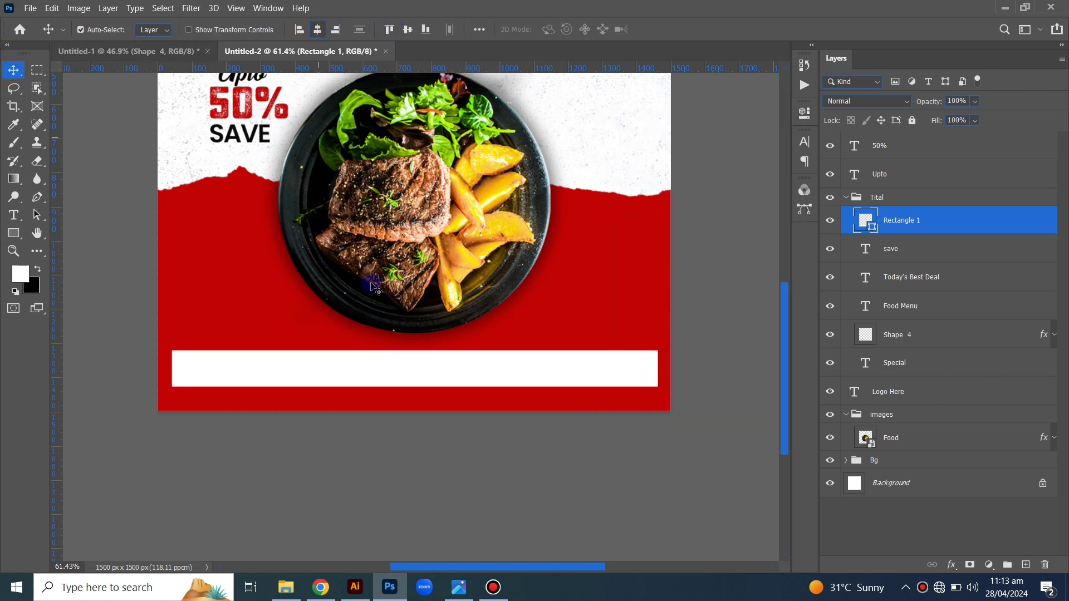
click(414, 426)
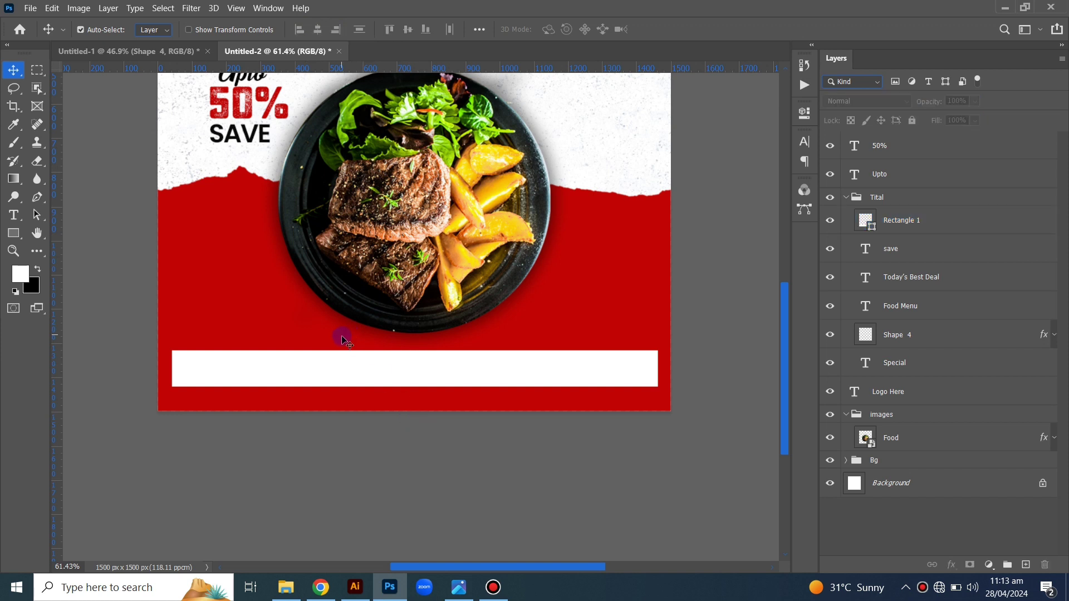
scroll(382, 337, up, 2)
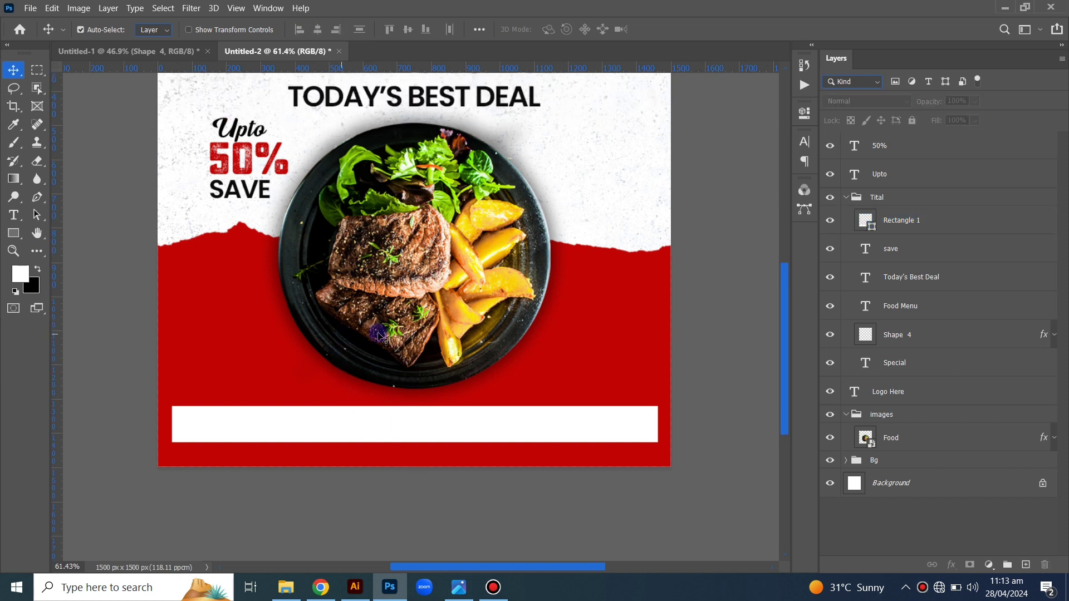
Step: Move the save text layer between the 50% and Upto layers
click(845, 198)
click(893, 173)
shift+click(879, 145)
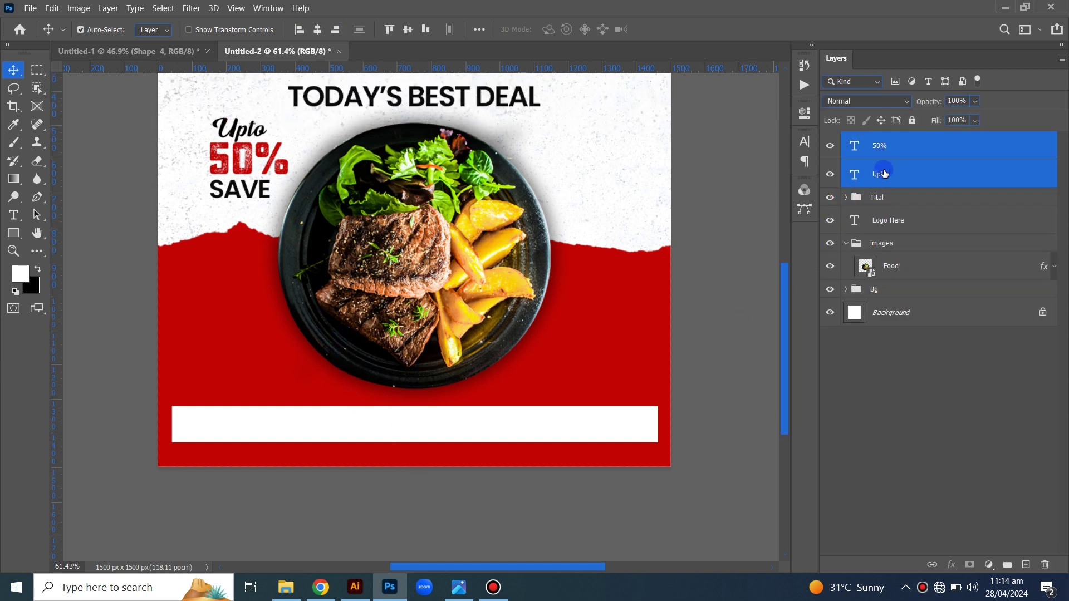
click(846, 198)
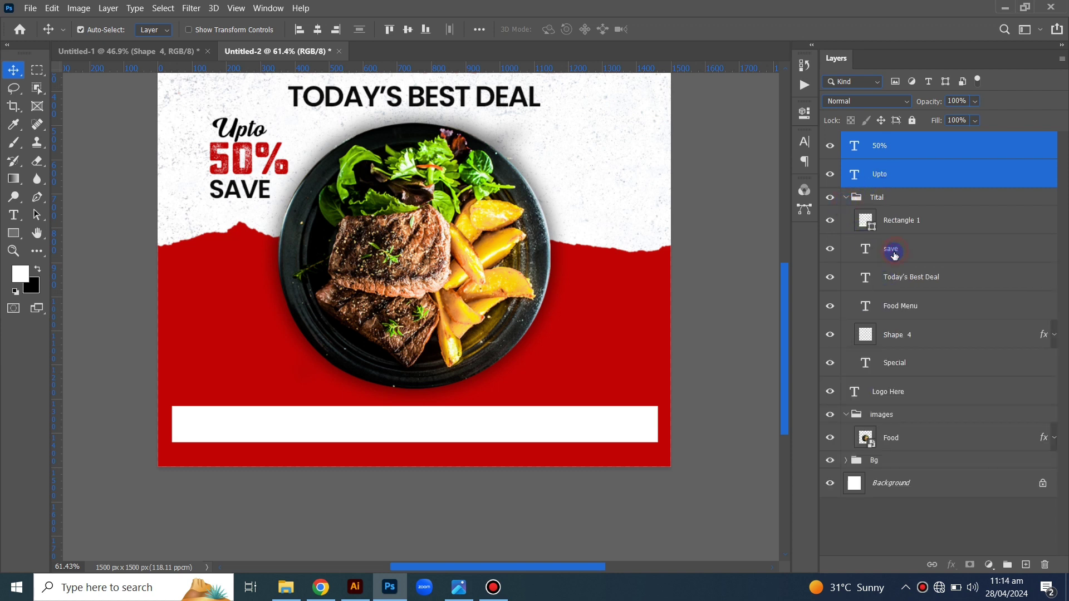
drag(895, 256, 869, 162)
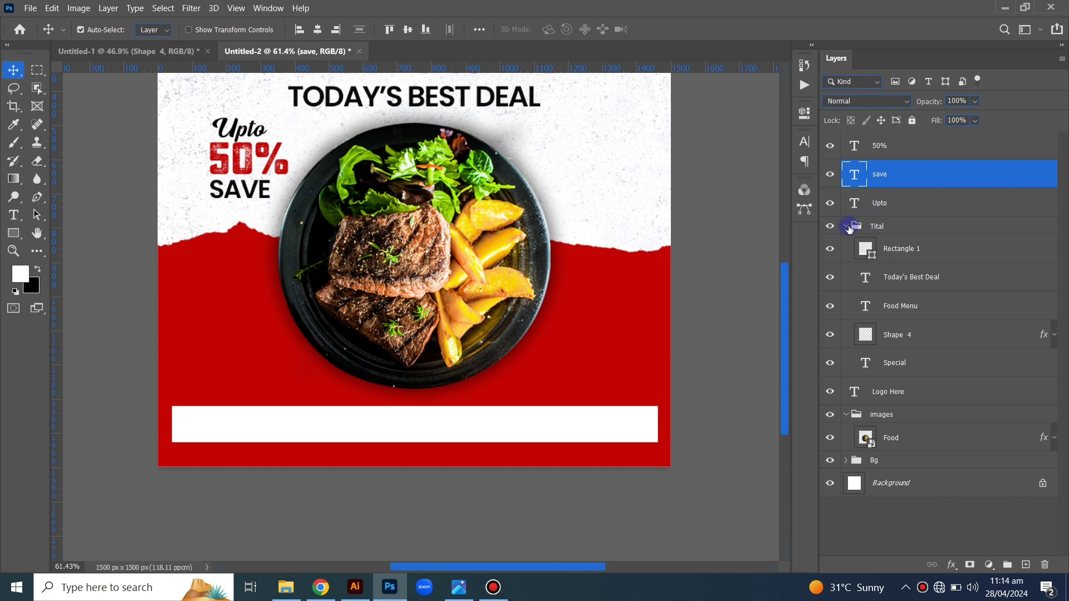
Step: Group the Upto, 50% and save layers into a group named Save
click(845, 226)
click(878, 200)
shift+click(903, 145)
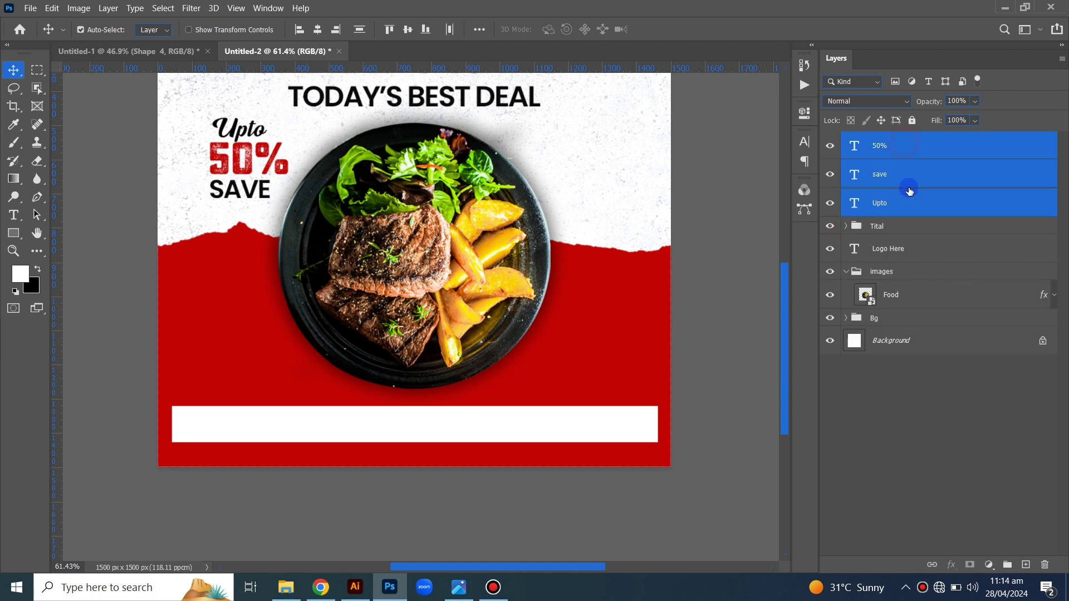
click(1006, 564)
double_click(879, 140)
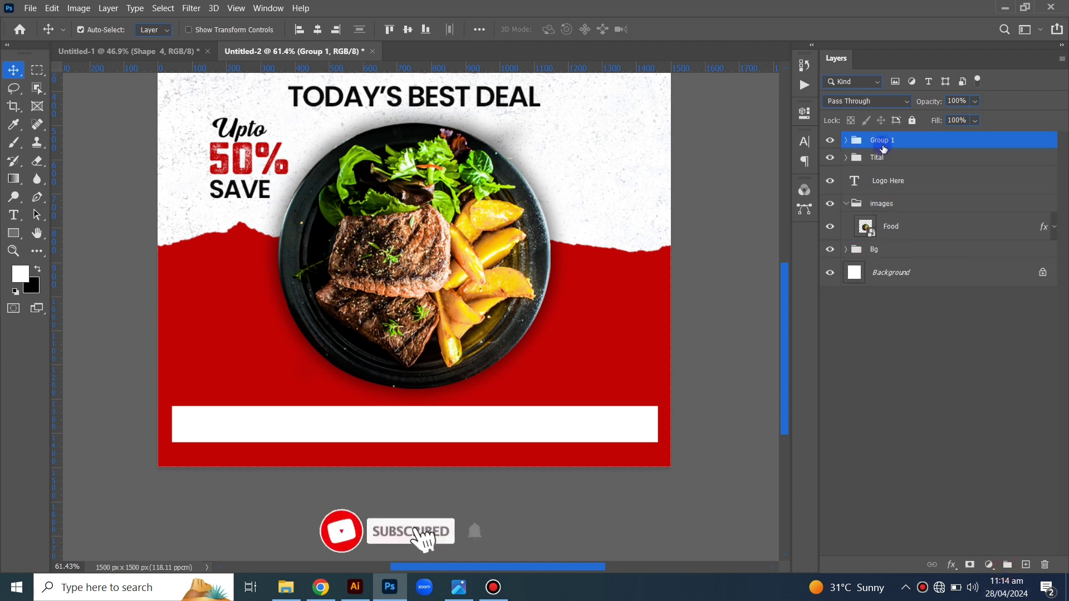
text(Save)
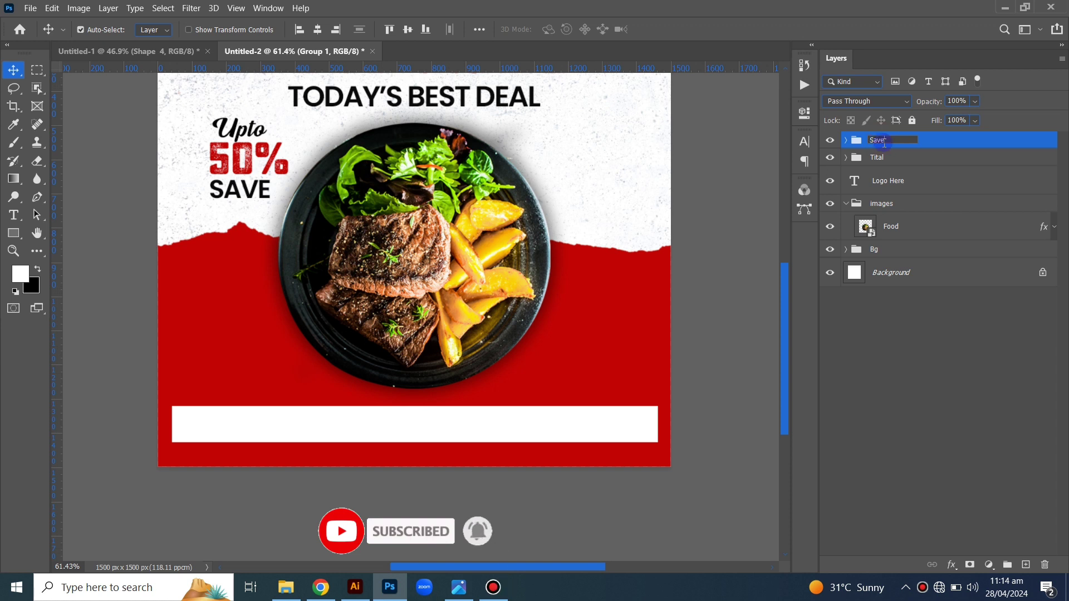
key(Return)
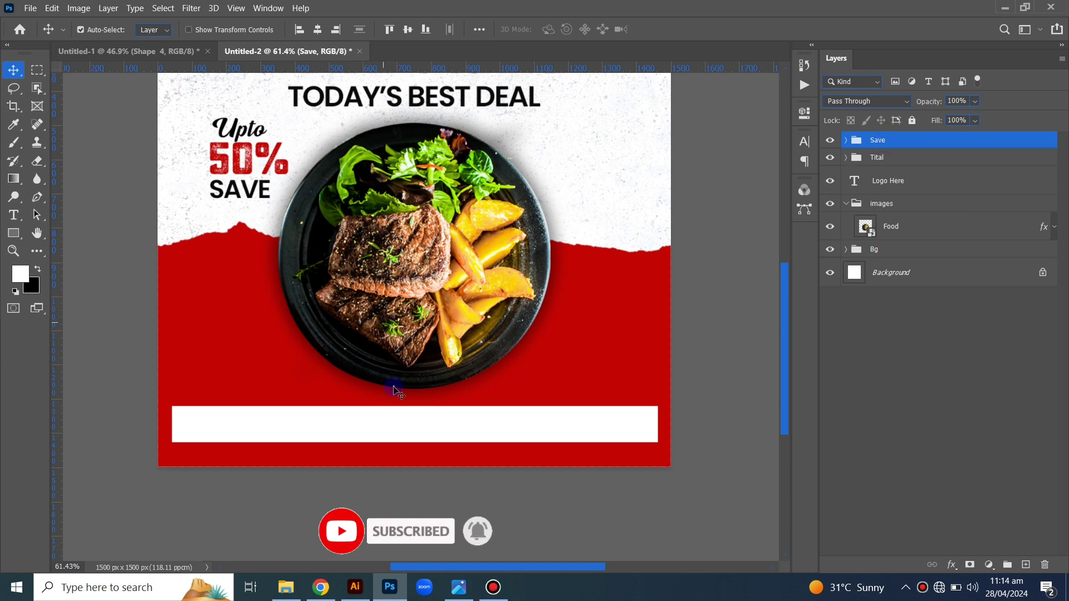
Step: Move the white bar's layer to the top and nudge the bar slightly lower
click(400, 424)
drag(965, 184, 955, 136)
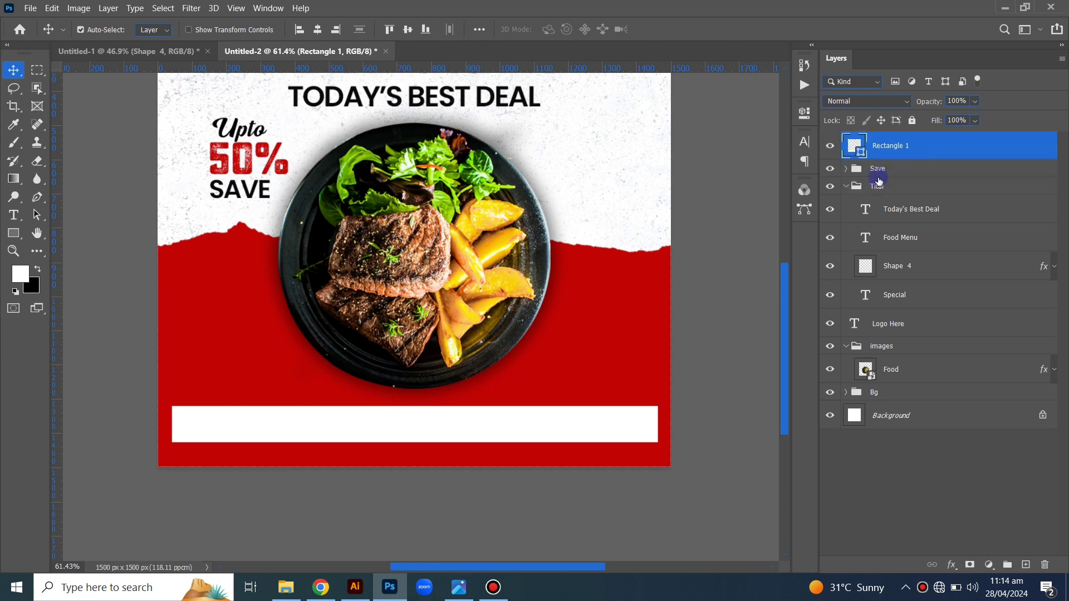
click(845, 187)
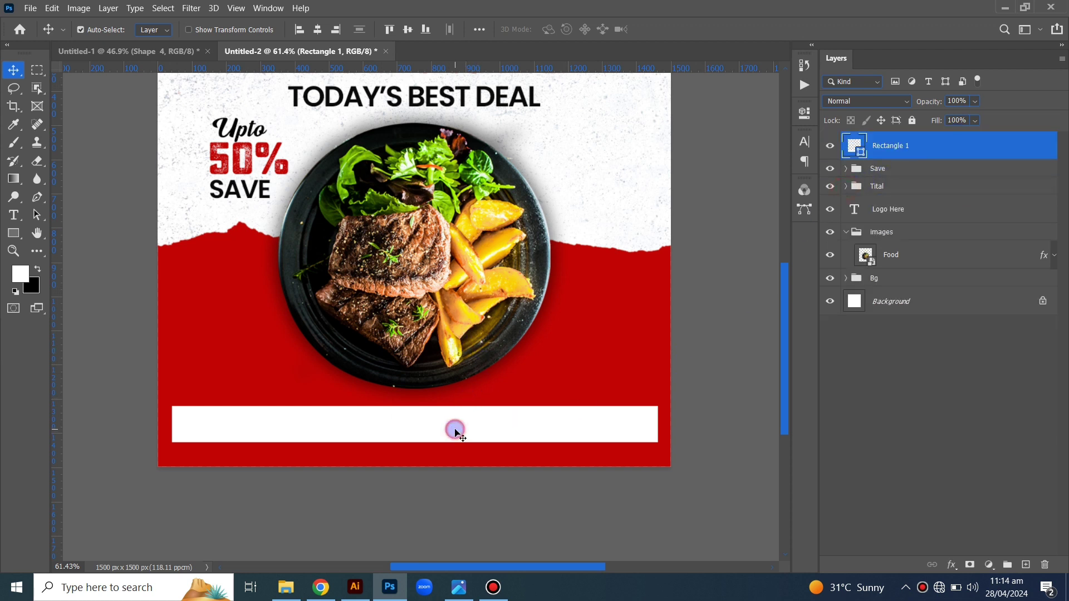
drag(456, 434, 455, 438)
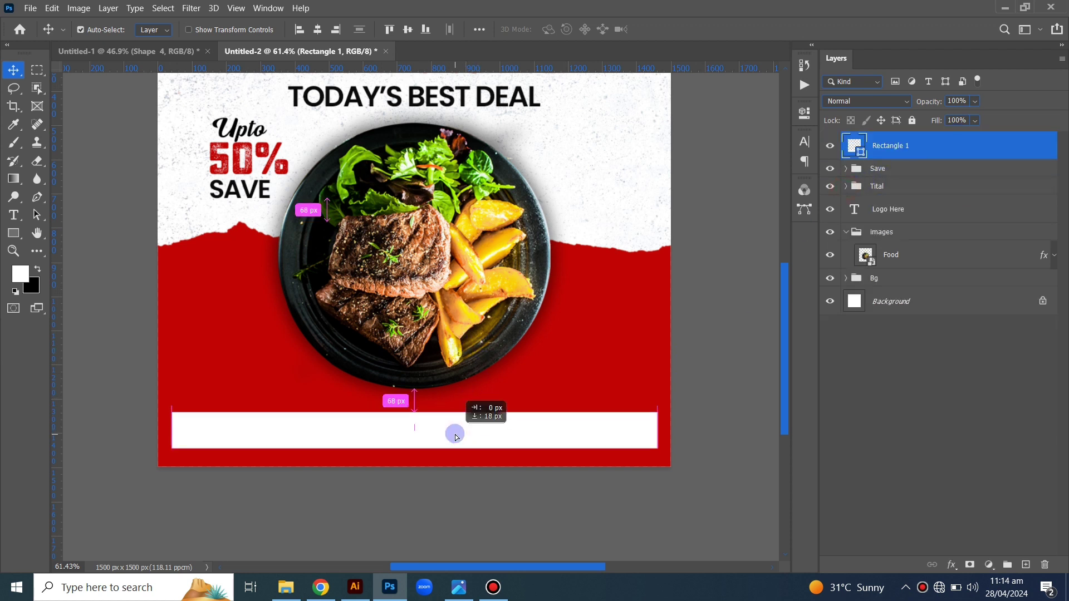
click(456, 510)
key(ctrl+0)
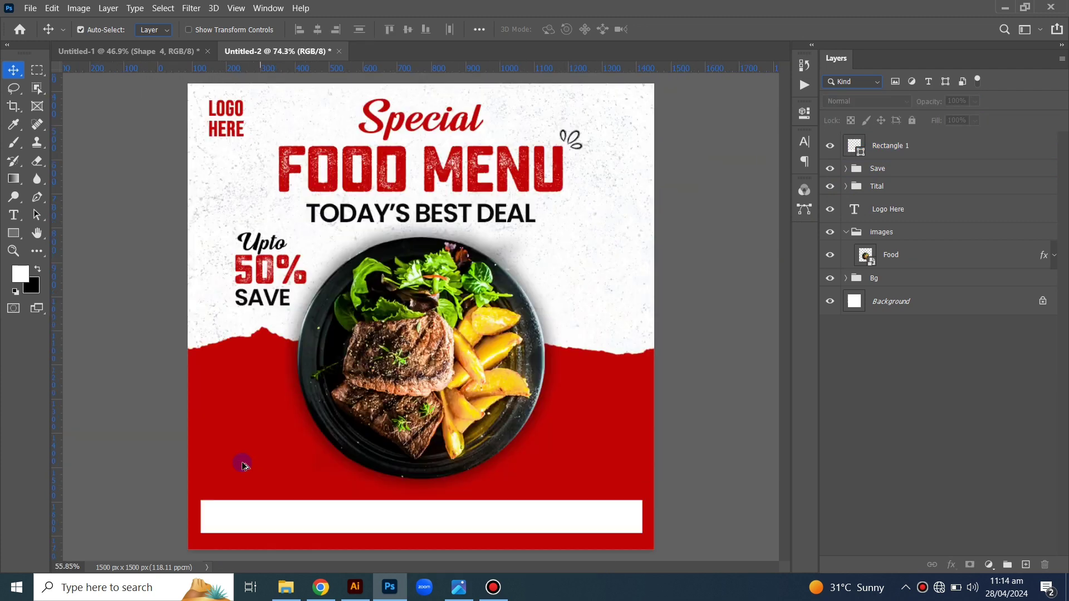
scroll(244, 466, up, 2)
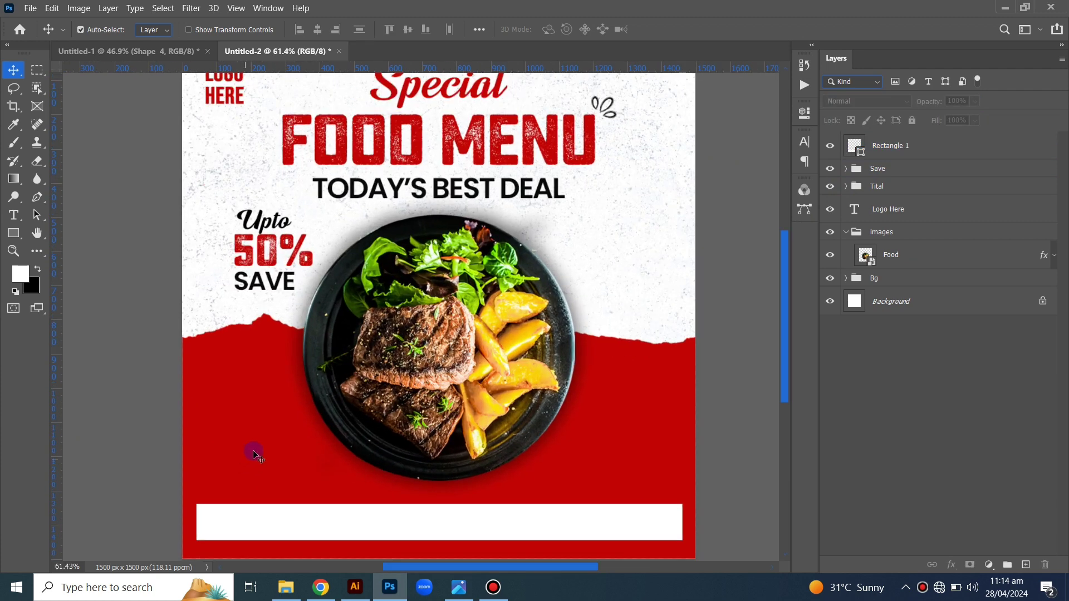
drag(251, 448, 278, 311)
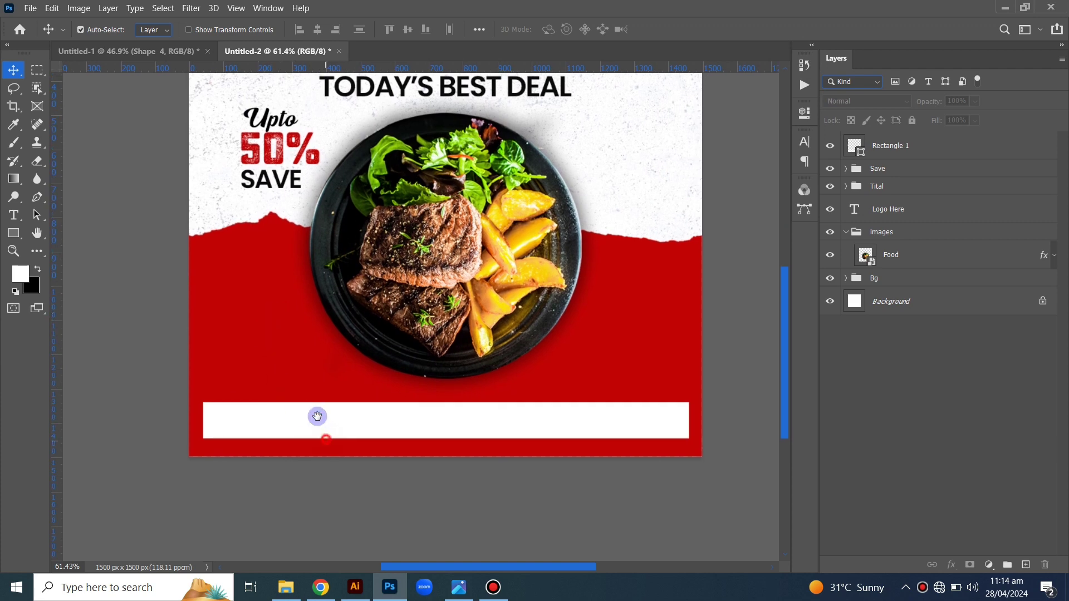
scroll(317, 417, down, 1)
scroll(232, 421, up, 3)
Step: Copy the globe icon from Untitled-1 into the promo at the white bar's left end
click(128, 52)
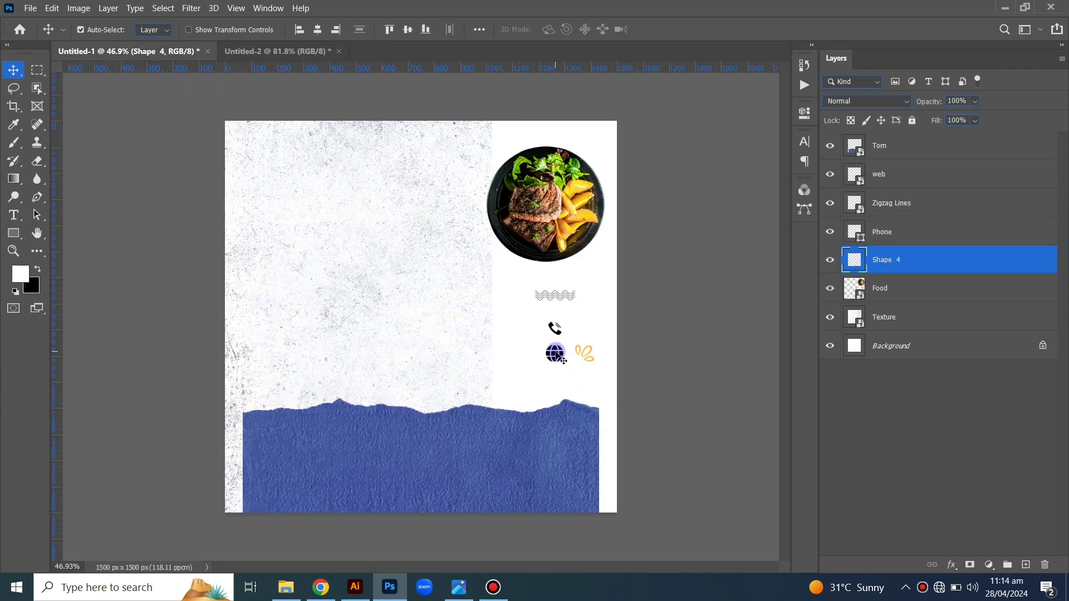
drag(559, 356, 277, 51)
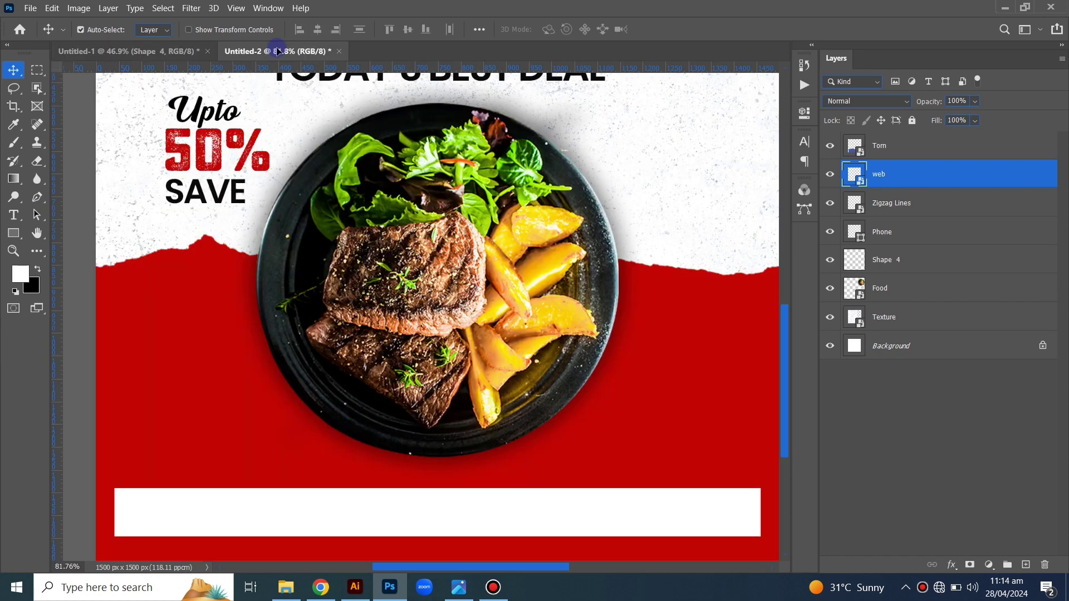
mouse_move(241, 506)
mouse_down()
mouse_move(184, 506)
mouse_move(271, 409)
mouse_up()
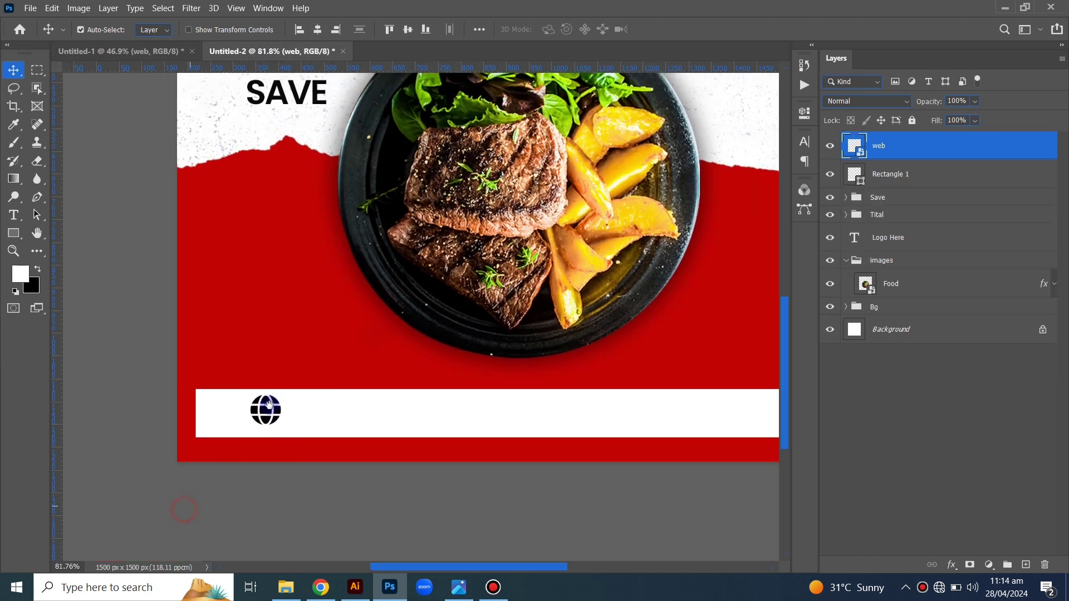
scroll(271, 410, up, 1)
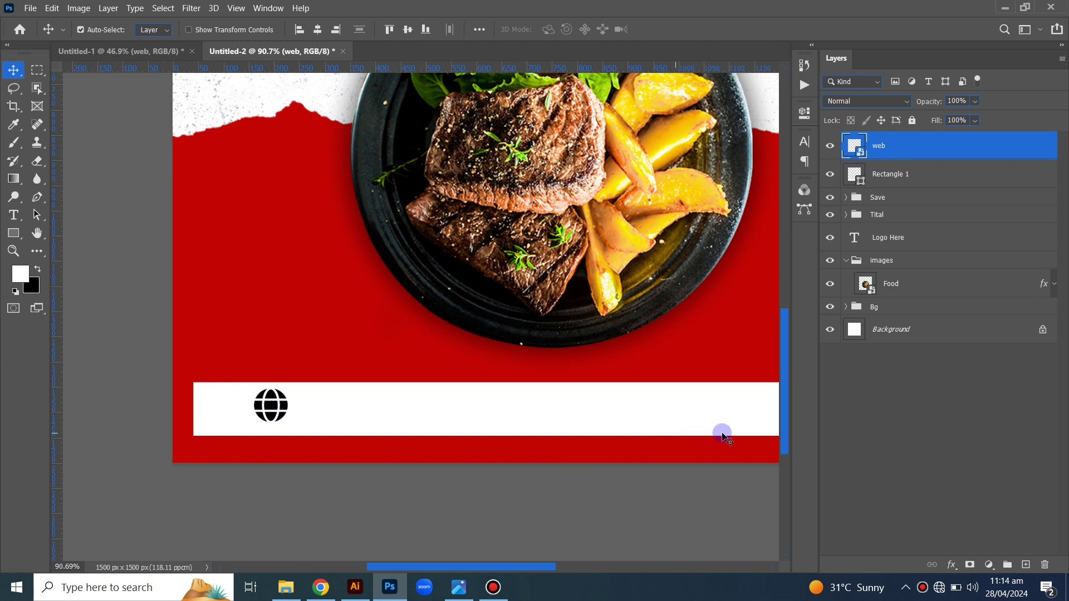
click(839, 434)
scroll(268, 423, up, 2)
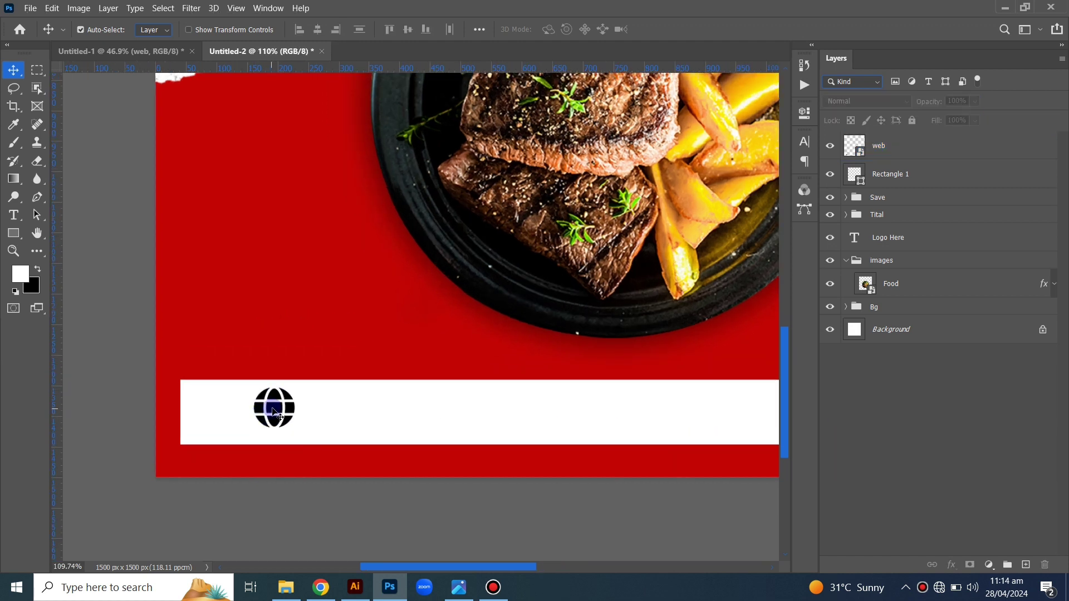
drag(274, 412, 237, 416)
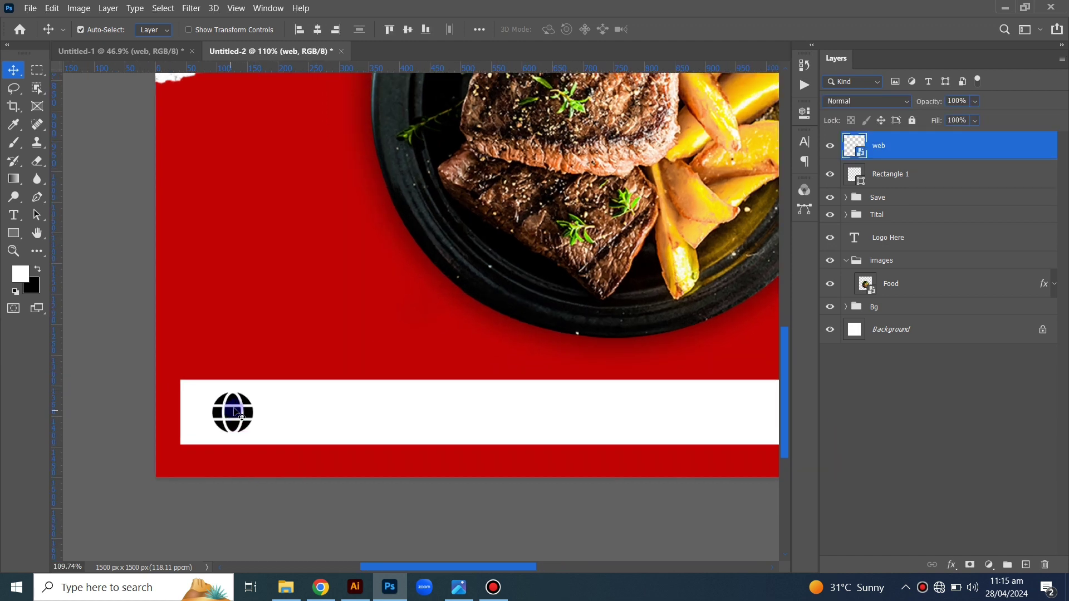
Step: Draw a circle around the globe and place its layer below the globe
click(67, 242)
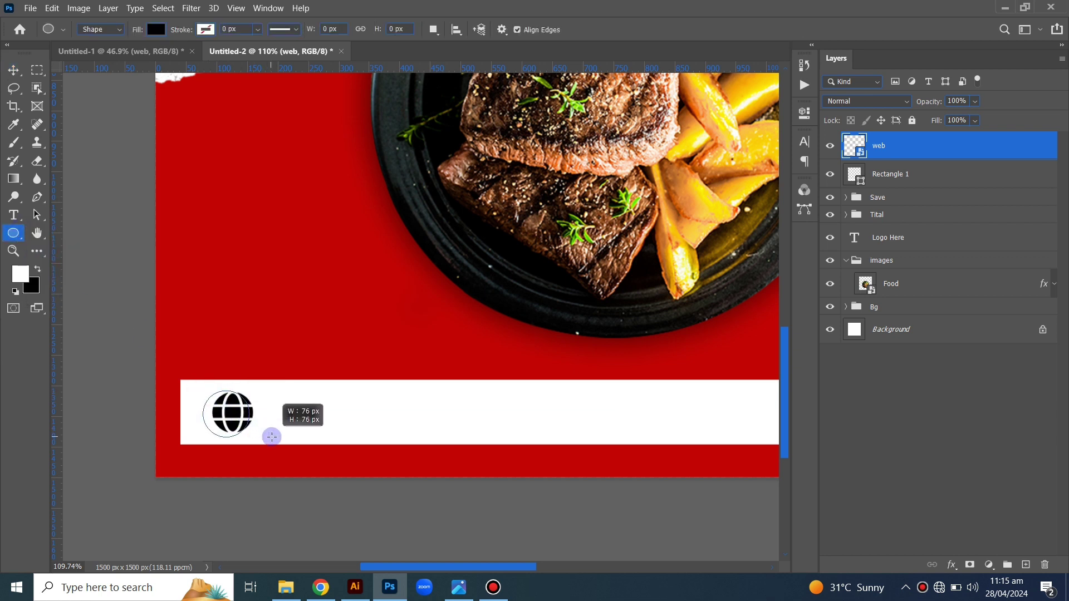
drag(220, 404, 269, 433)
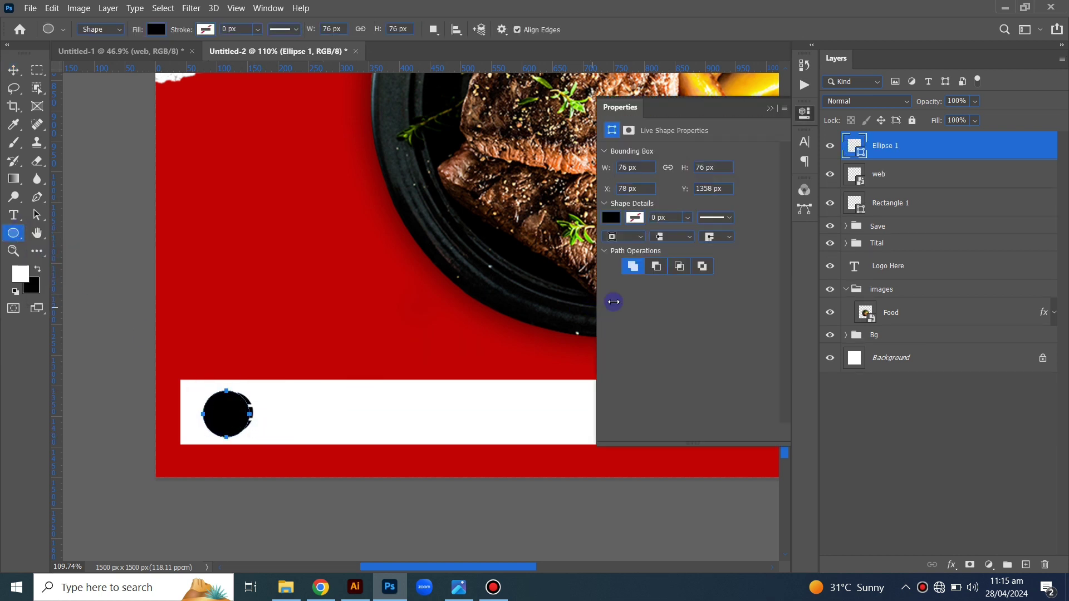
click(774, 115)
drag(909, 145, 905, 186)
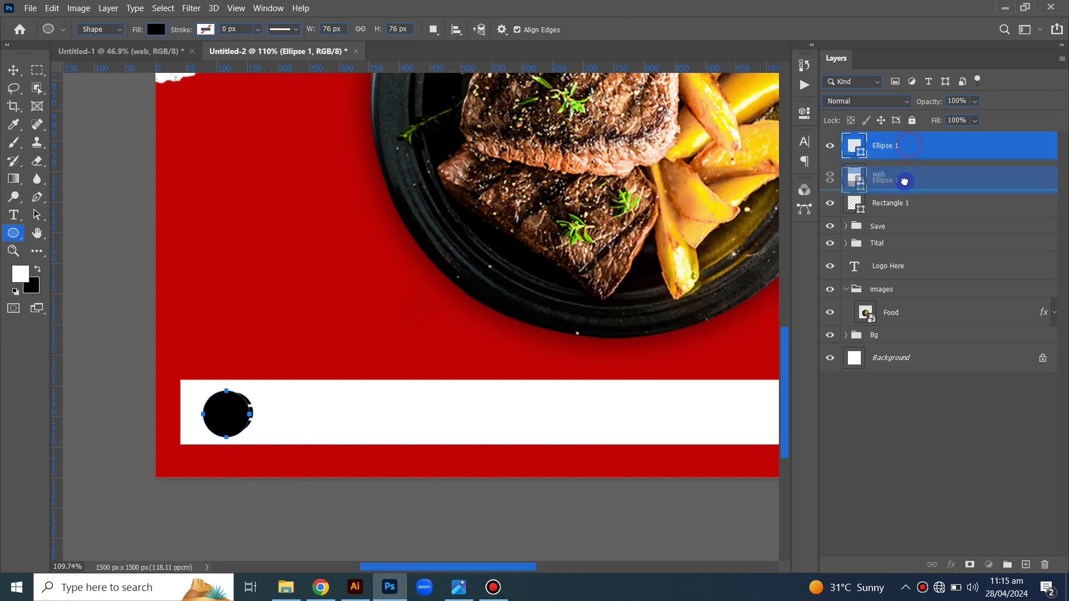
Step: Give the globe layer a white Color Overlay through Blending Options
click(886, 150)
right_click(886, 148)
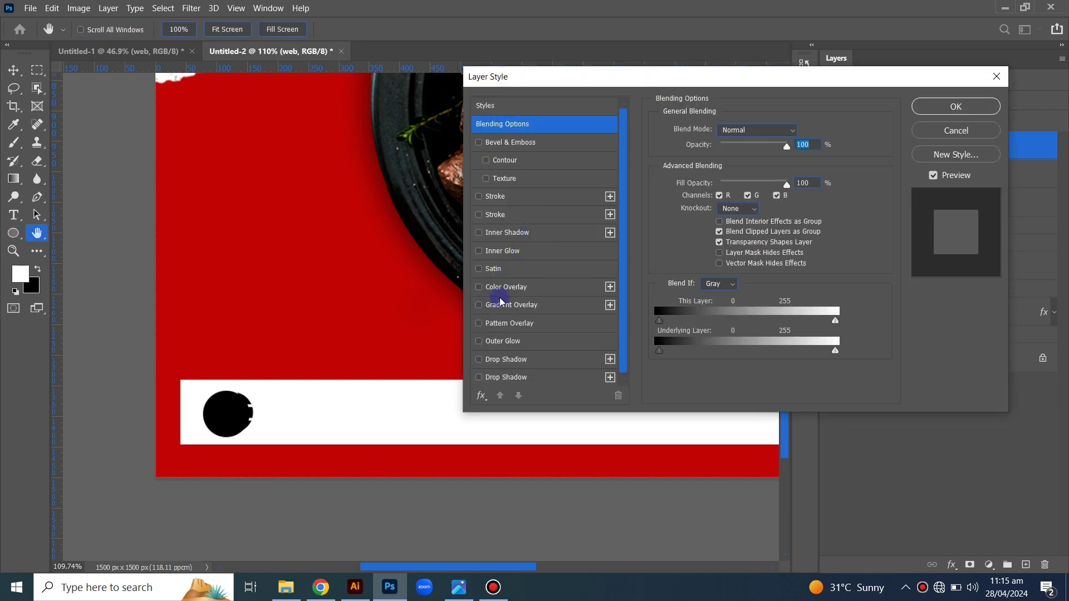
click(516, 288)
click(798, 131)
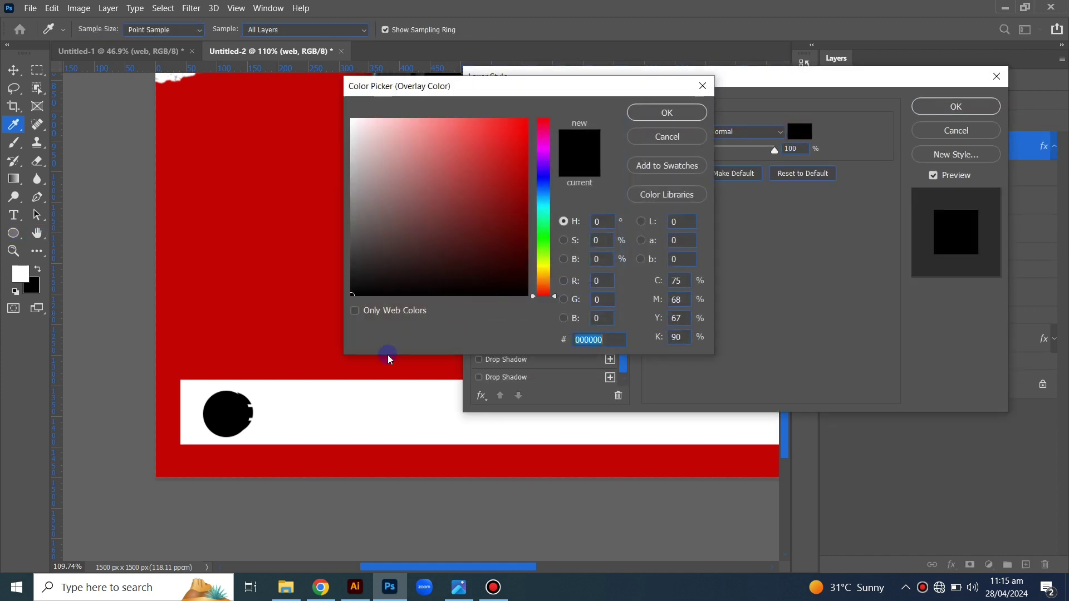
click(360, 389)
click(668, 112)
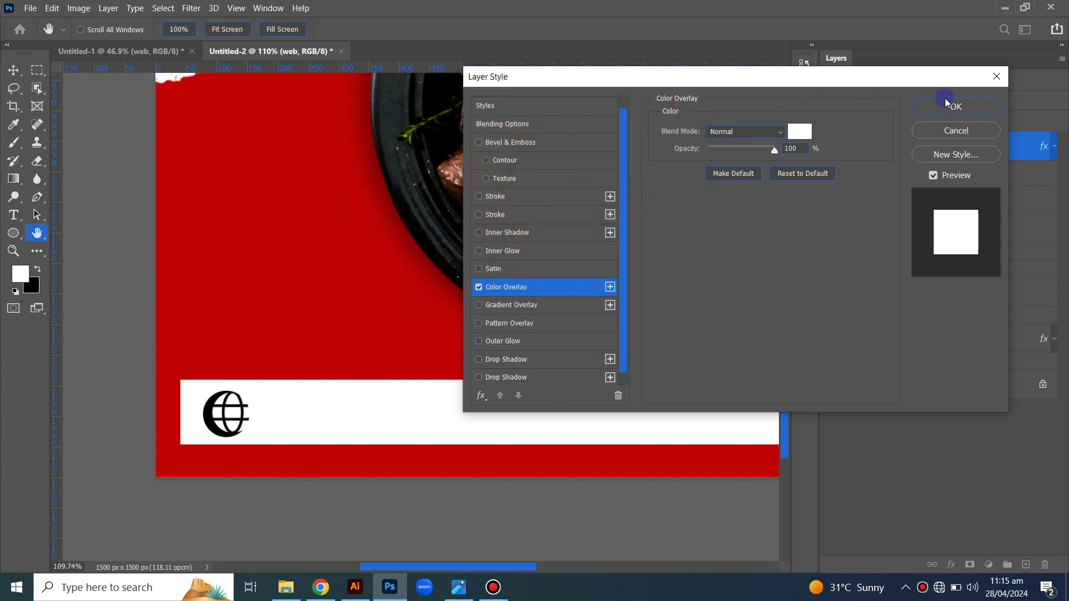
click(952, 105)
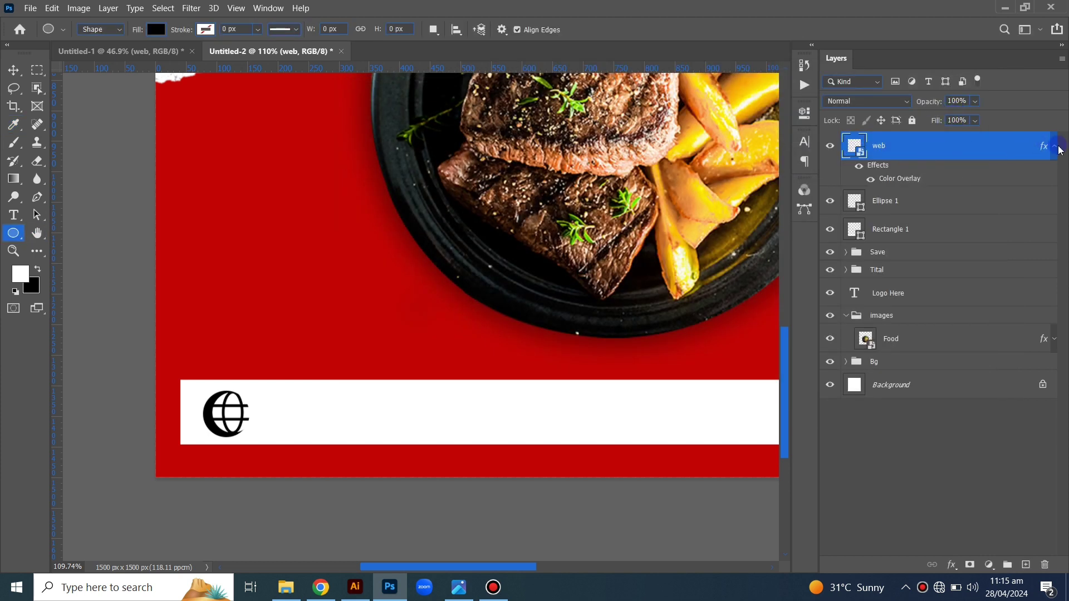
click(1054, 145)
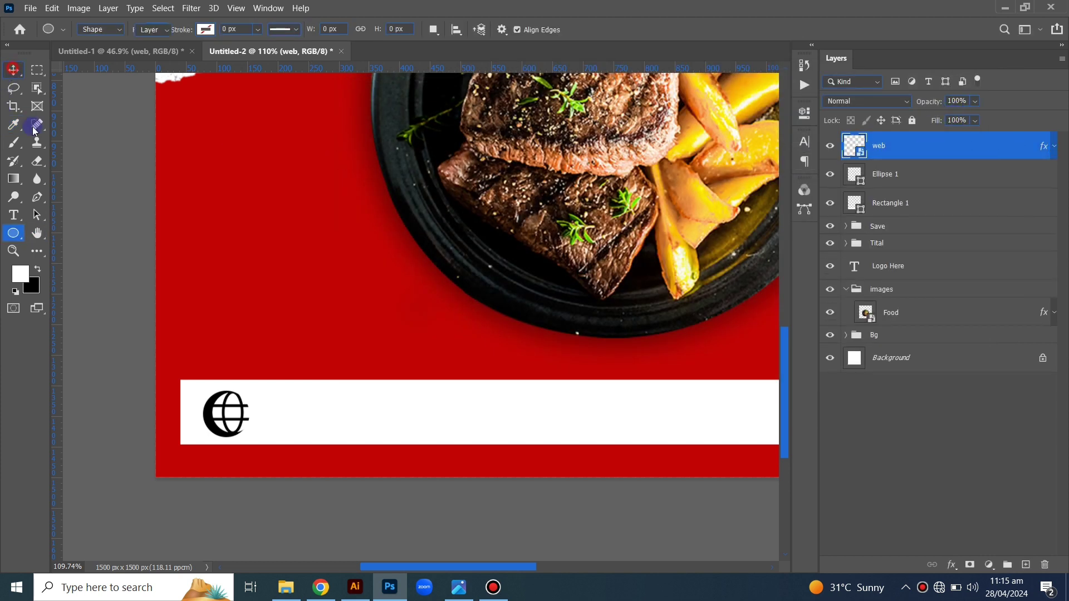
Step: Select the globe and its black circle and resize them slightly together
click(13, 70)
scroll(223, 428, up, 3)
click(227, 431)
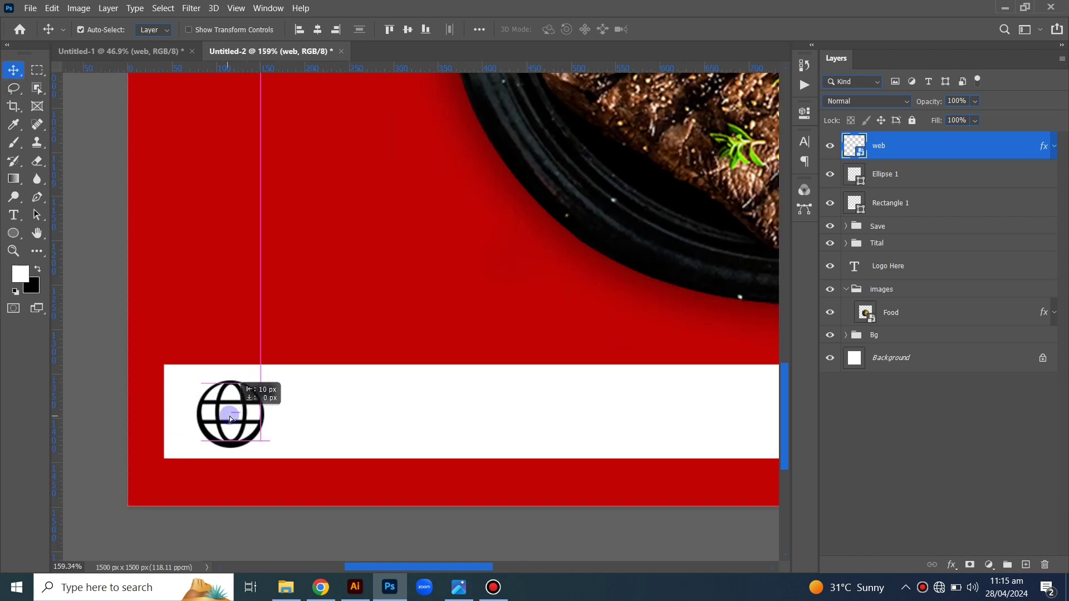
scroll(227, 432, up, 2)
click(223, 423)
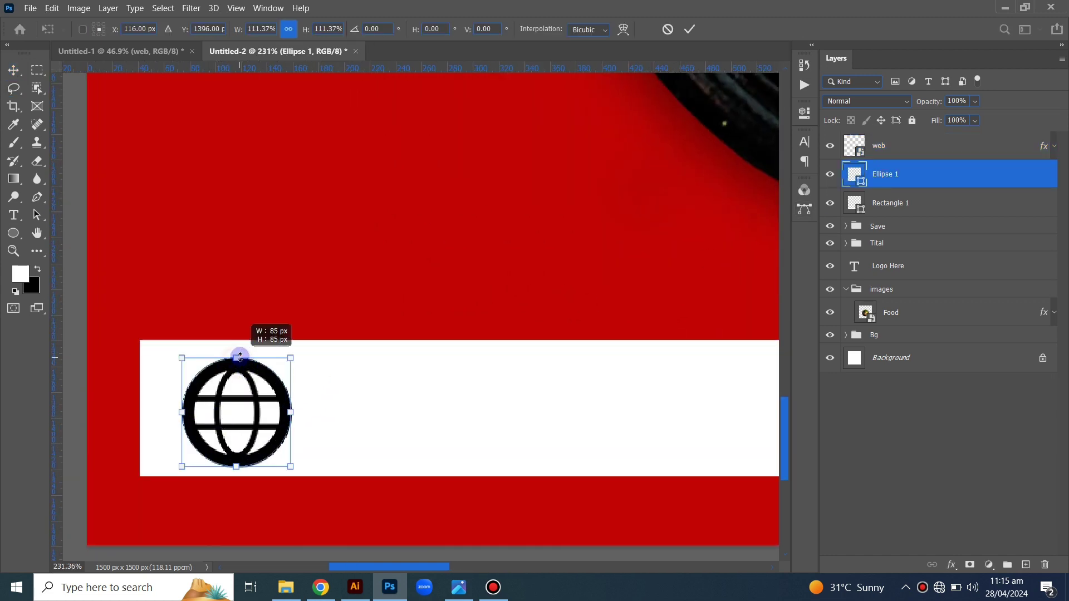
scroll(253, 384, down, 3)
shift+click(256, 401)
scroll(256, 398, up, 2)
key(ctrl+t)
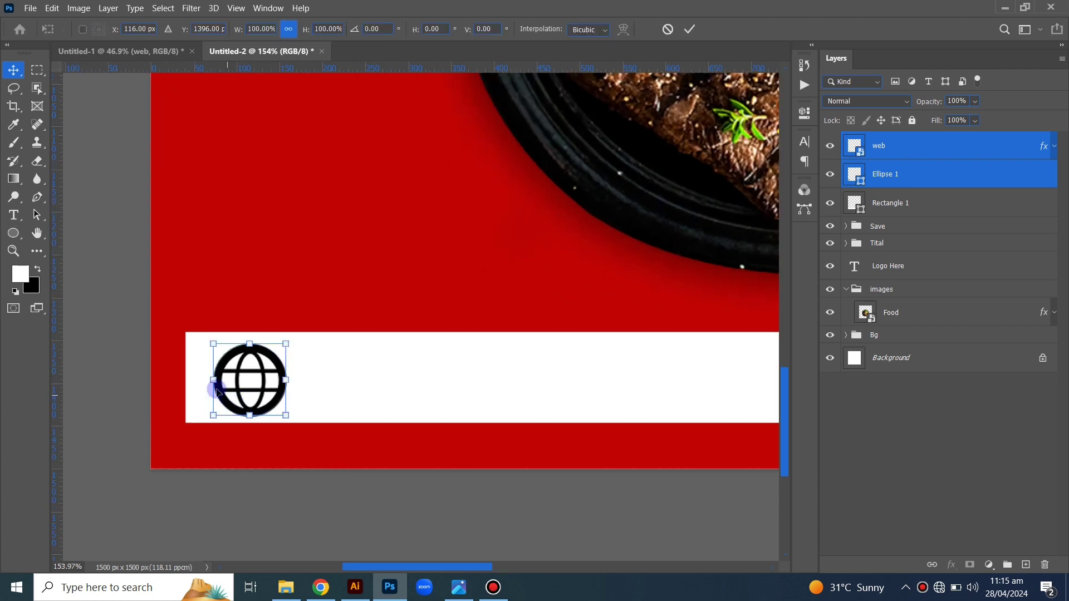
drag(249, 388, 250, 386)
key(Return)
Step: Copy the black circle farther right along the bar, then deselect the globe
scroll(246, 378, down, 3)
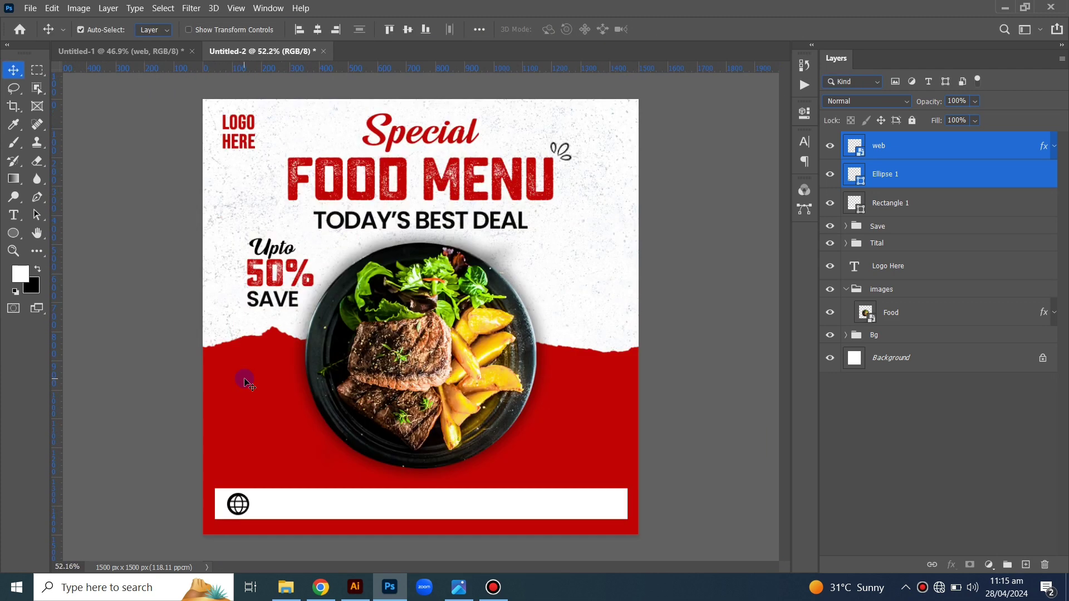
scroll(200, 381, up, 2)
scroll(200, 381, down, 2)
mouse_move(89, 285)
mouse_down()
mouse_move(496, 293)
mouse_move(435, 293)
mouse_up()
scroll(425, 382, down, 2)
scroll(360, 475, up, 1)
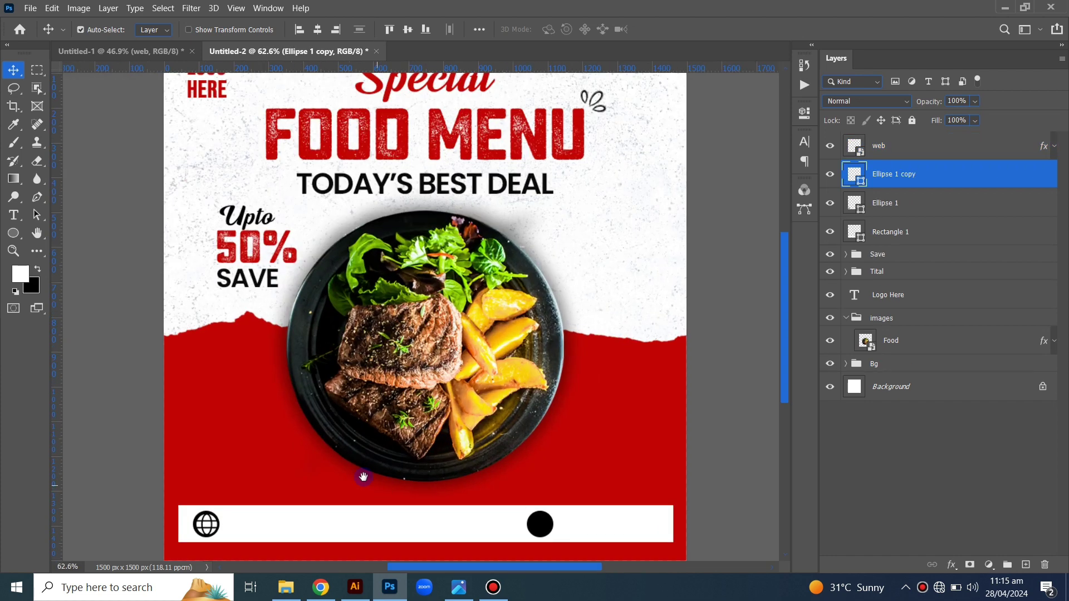
click(319, 523)
scroll(319, 523, up, 3)
click(215, 417)
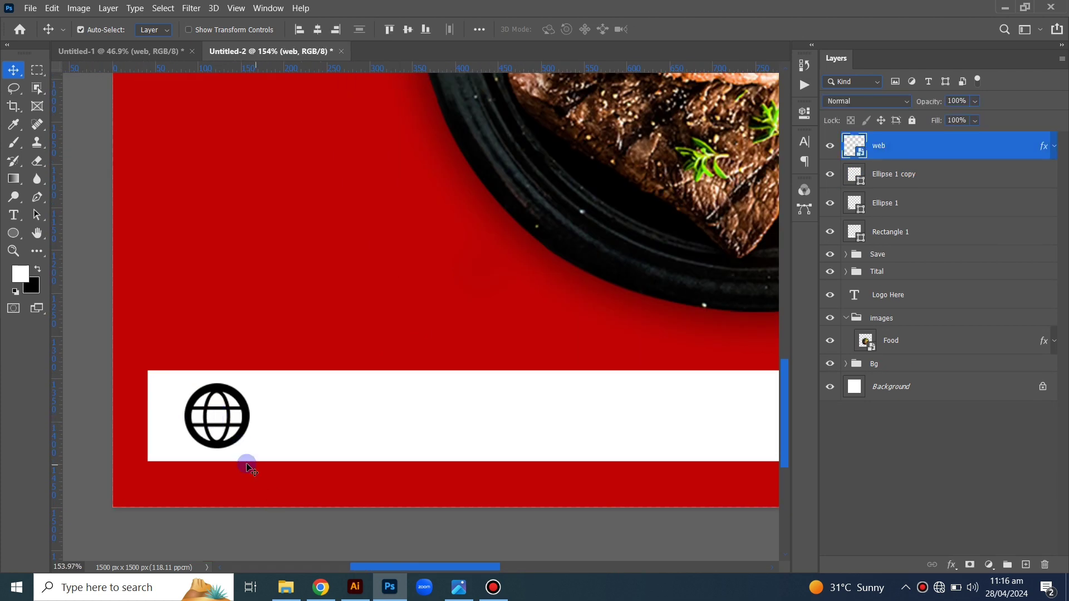
key(ctrl+d)
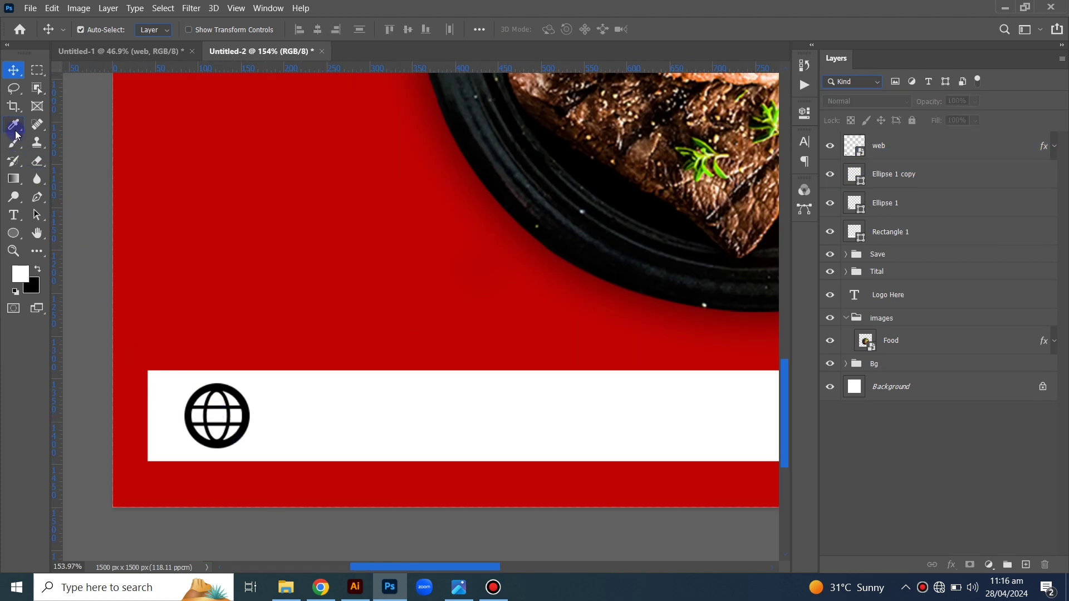
Step: Paste the 'yourwebsite.com' text line into the white bar beside the globe
click(14, 215)
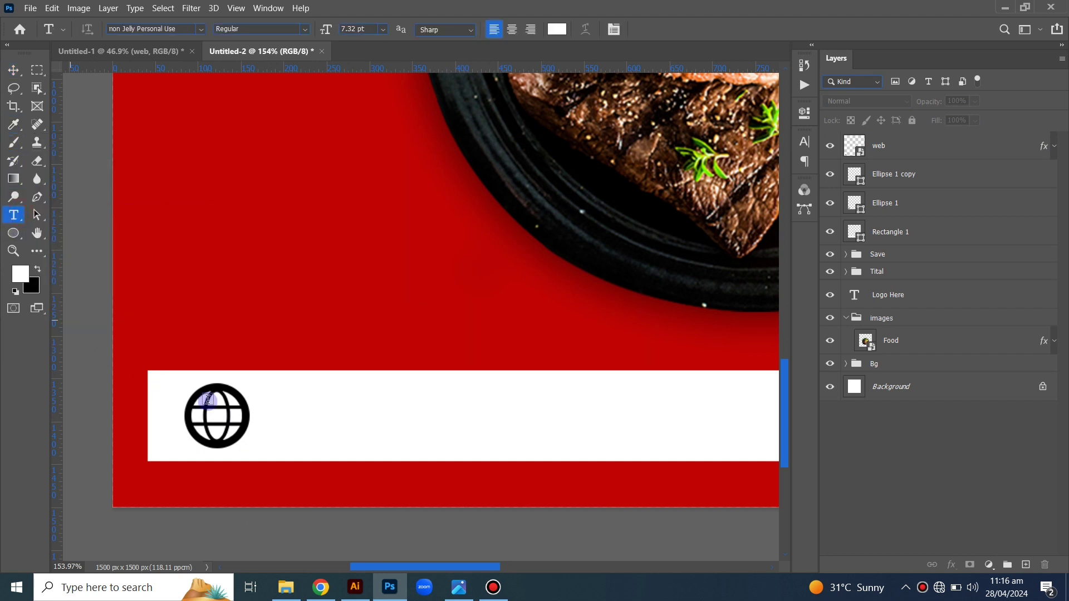
click(333, 416)
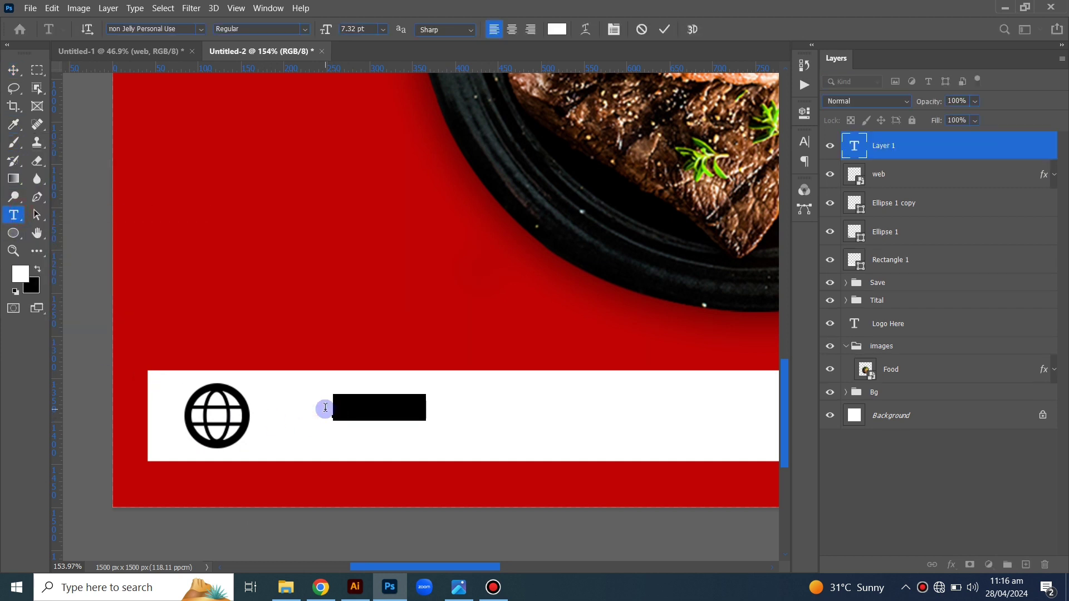
key(BackSpace)
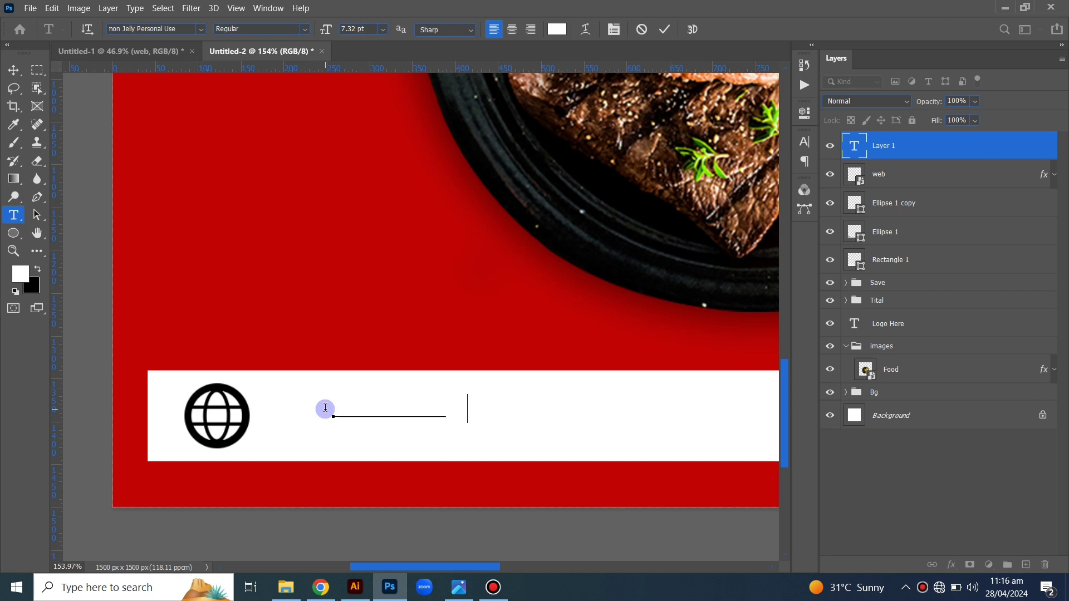
text(yourwebsite.com)
click(14, 70)
Step: Make the website text black Poppins SemiBold and enlarge it beside the globe
click(804, 141)
click(769, 220)
click(665, 110)
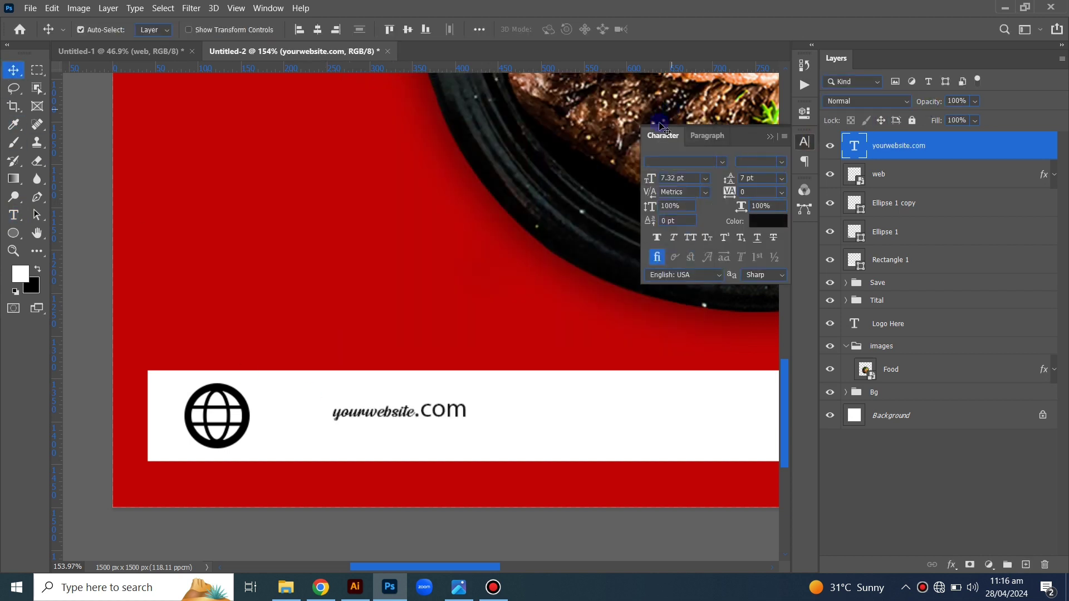
text(Poppins Medium)
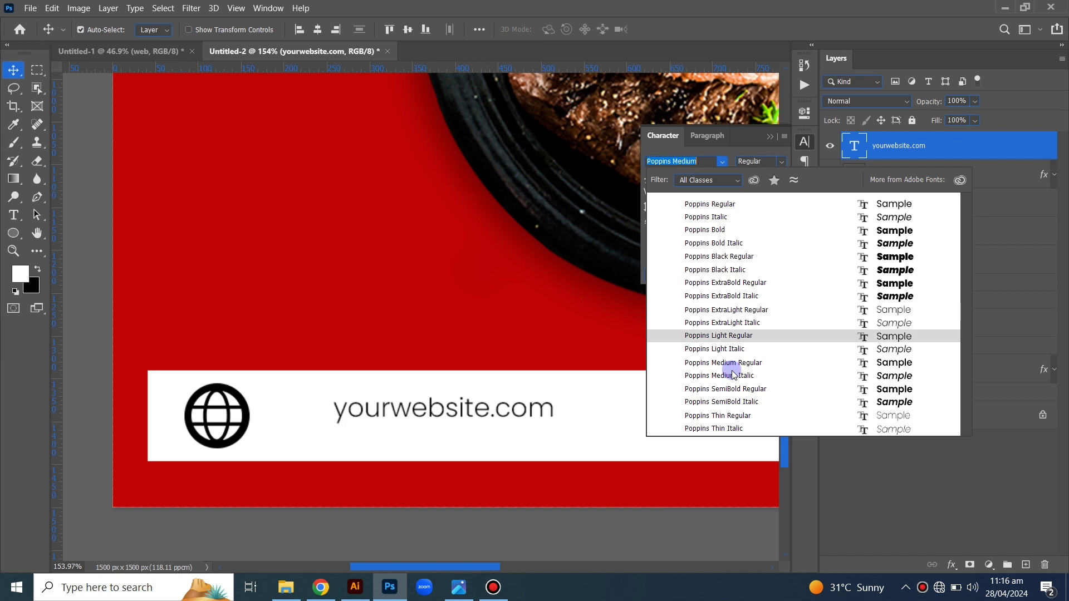
click(733, 363)
scroll(481, 406, down, 3)
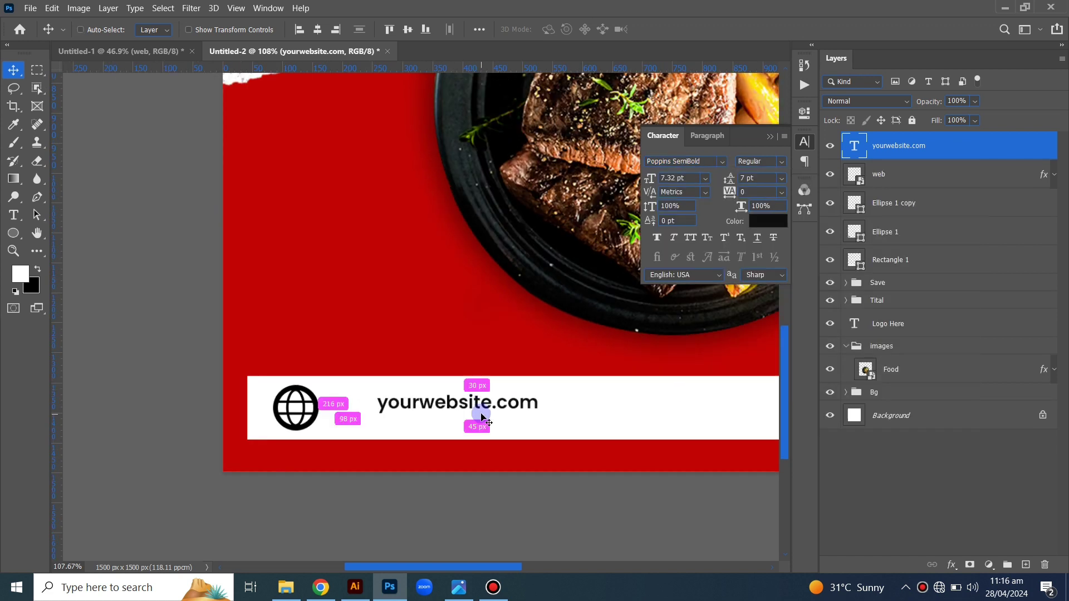
key(ctrl+t)
mouse_move(540, 402)
mouse_down()
mouse_move(580, 403)
mouse_move(492, 413)
mouse_up()
key(Return)
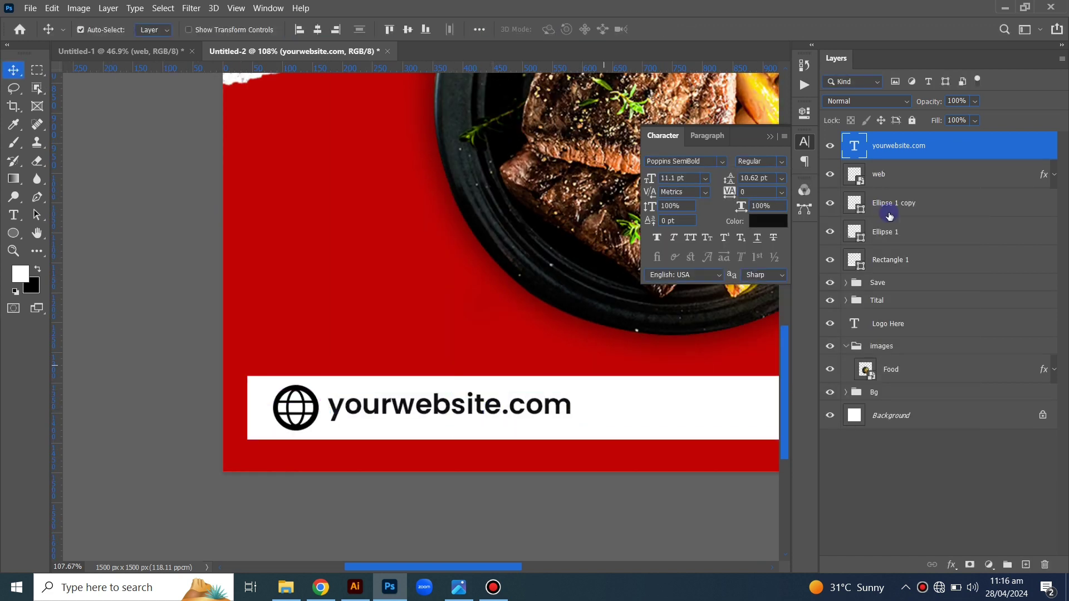
Step: Select the globe and its circle together for resizing
click(883, 233)
ctrl+click(878, 174)
key(ctrl+t)
Step: Shrink the globe icon to about 52 px and delete the loose black circle copy
drag(319, 430, 311, 422)
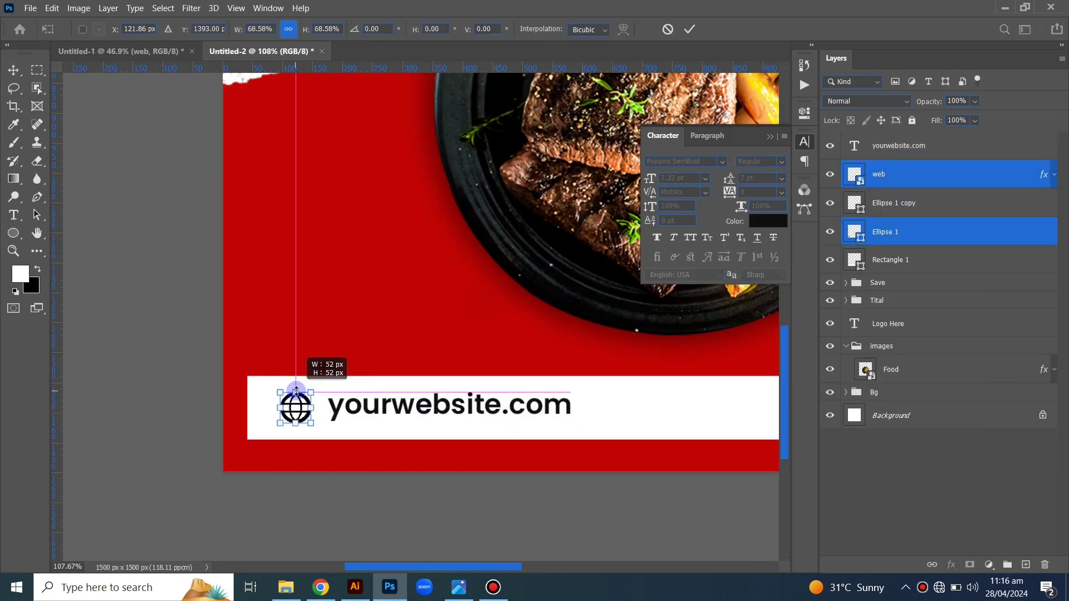
key(Return)
scroll(307, 416, down, 4)
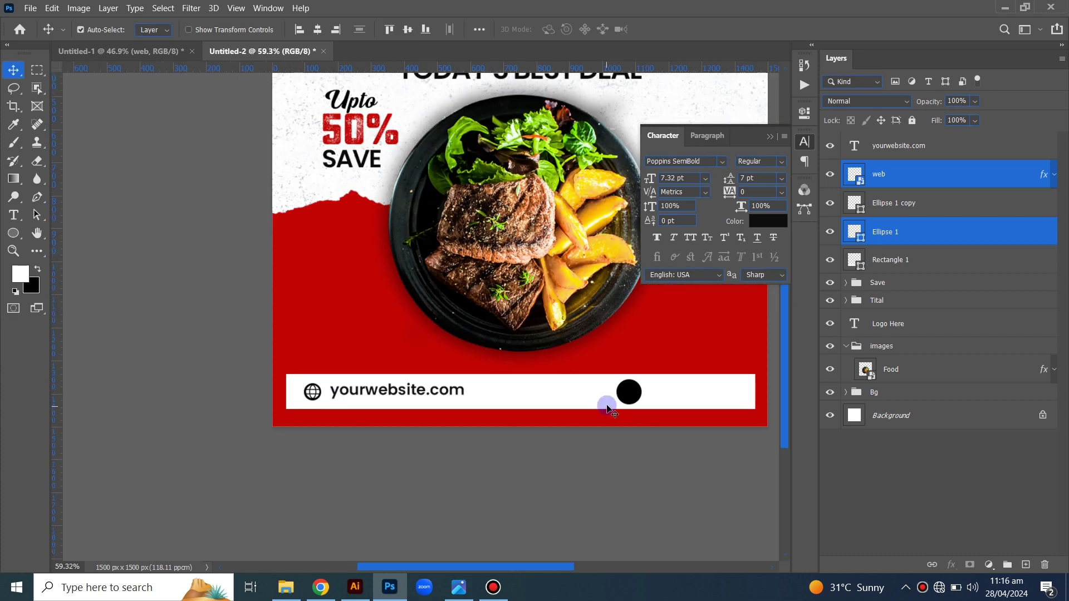
click(917, 484)
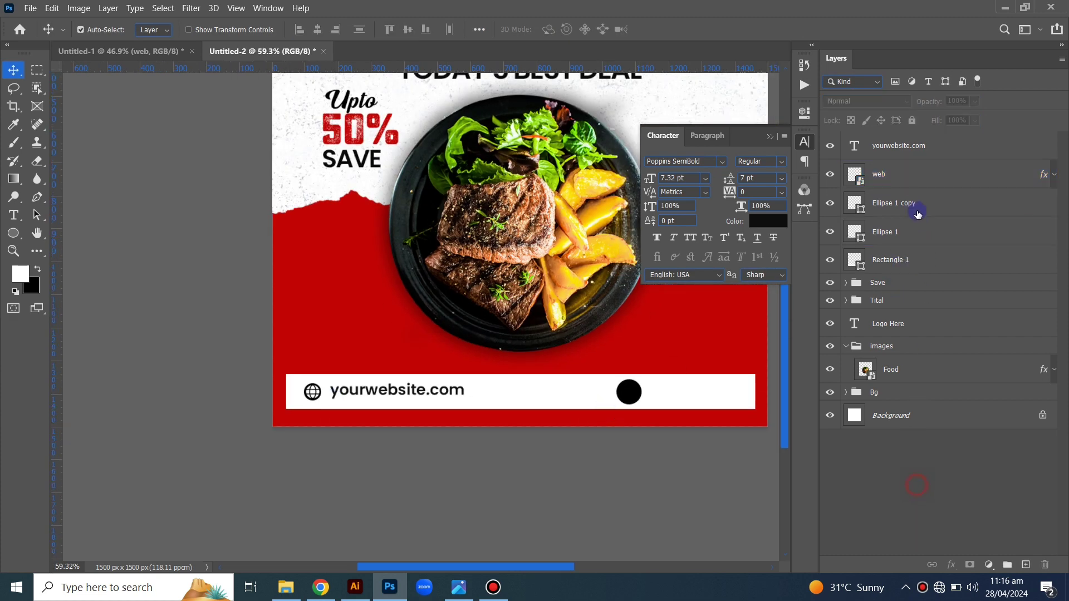
click(913, 206)
key(Delete)
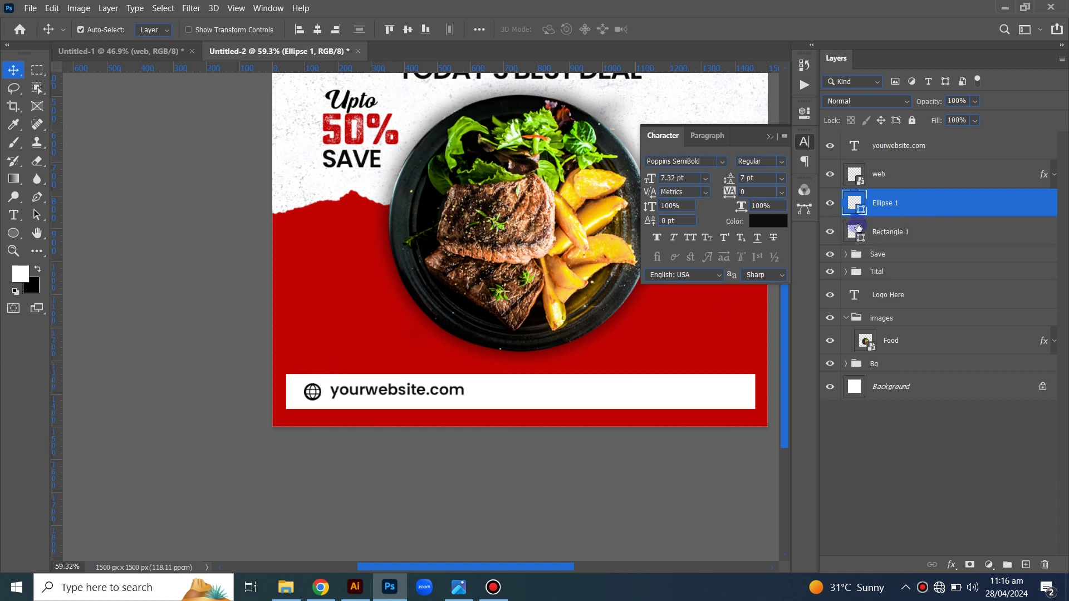
Step: Duplicate Ellipse 1 and move the copy right along the white bar
key(ctrl+j)
key(ctrl+t)
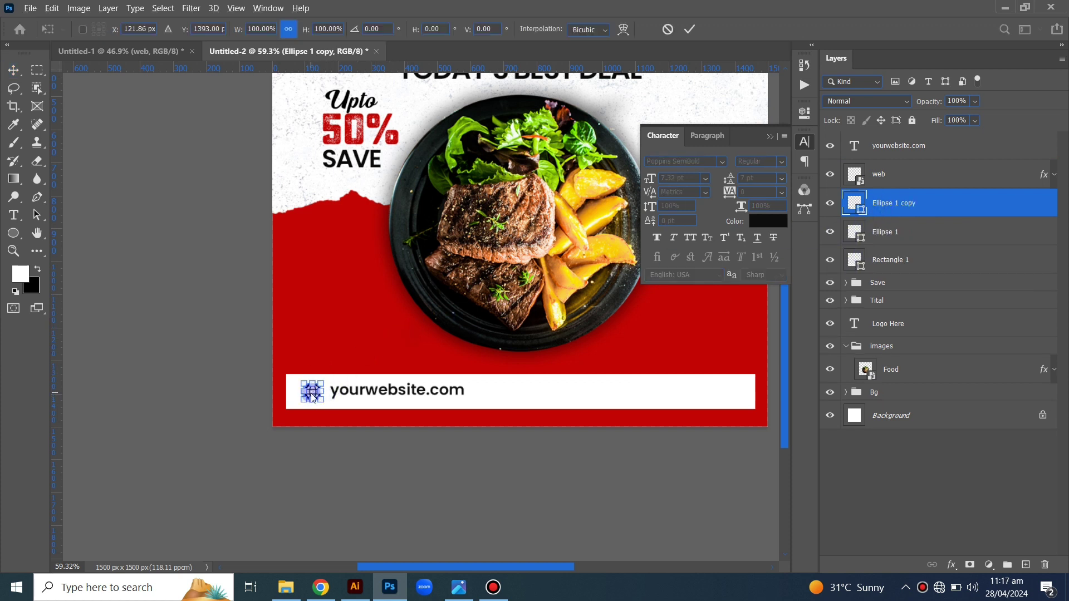
drag(312, 395, 323, 389)
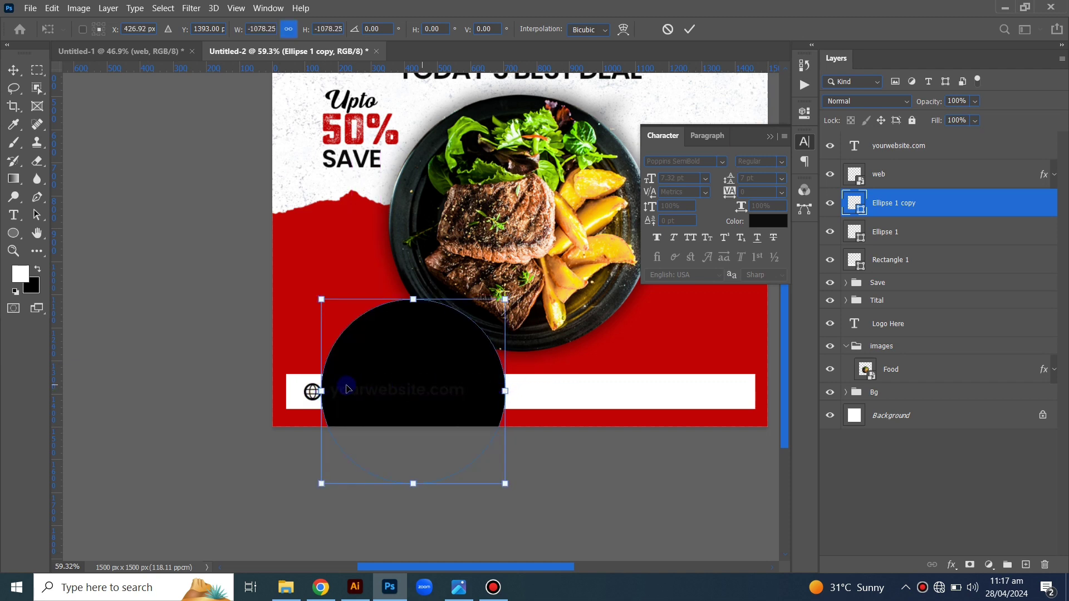
scroll(312, 392, up, 1)
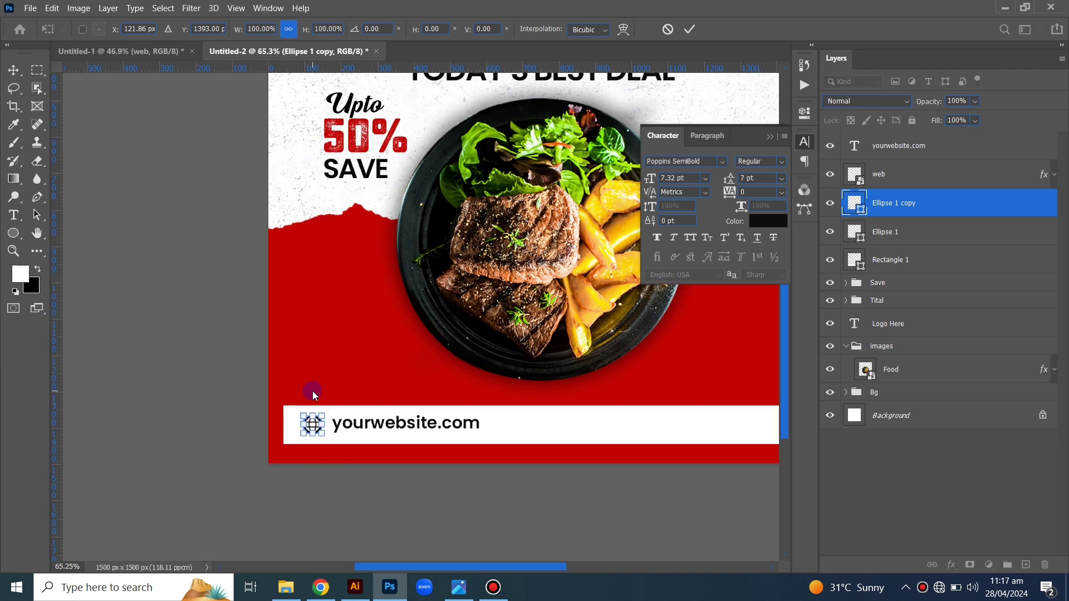
scroll(283, 392, up, 2)
scroll(284, 393, up, 1)
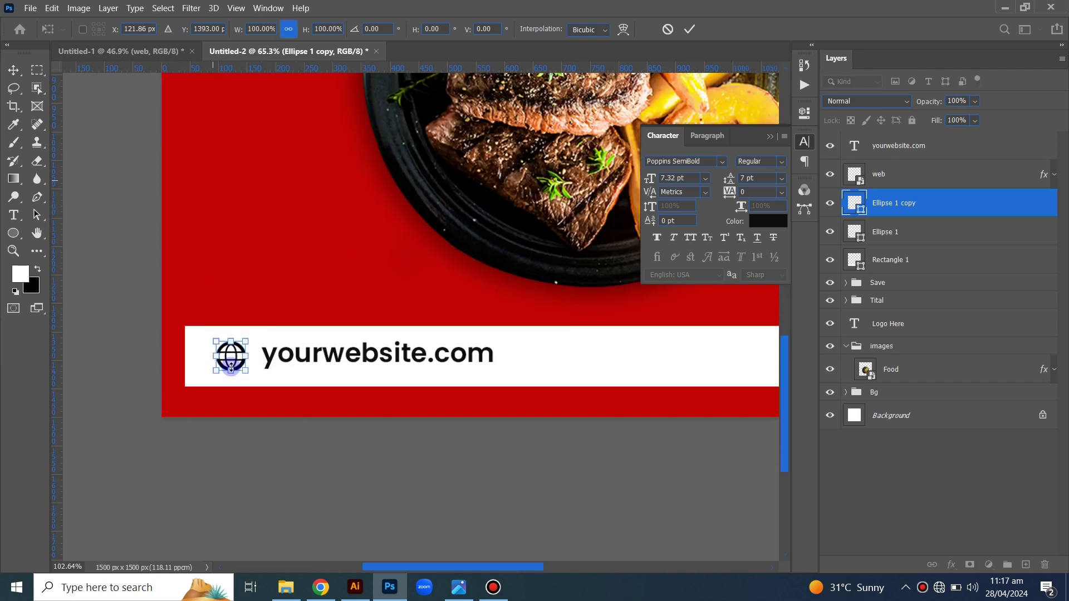
drag(231, 356, 710, 353)
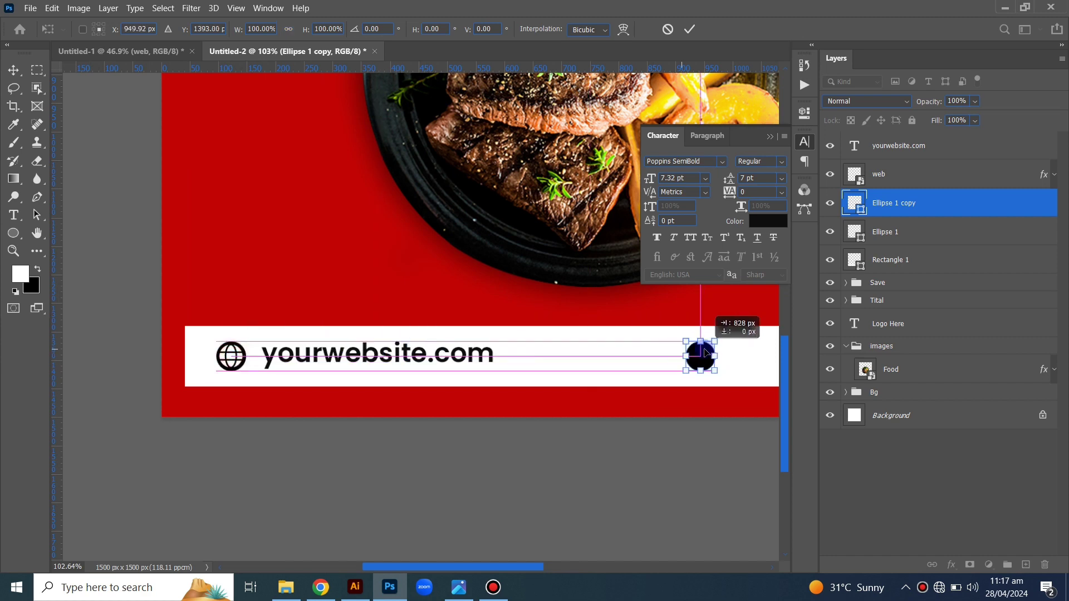
key(Return)
scroll(502, 363, down, 1)
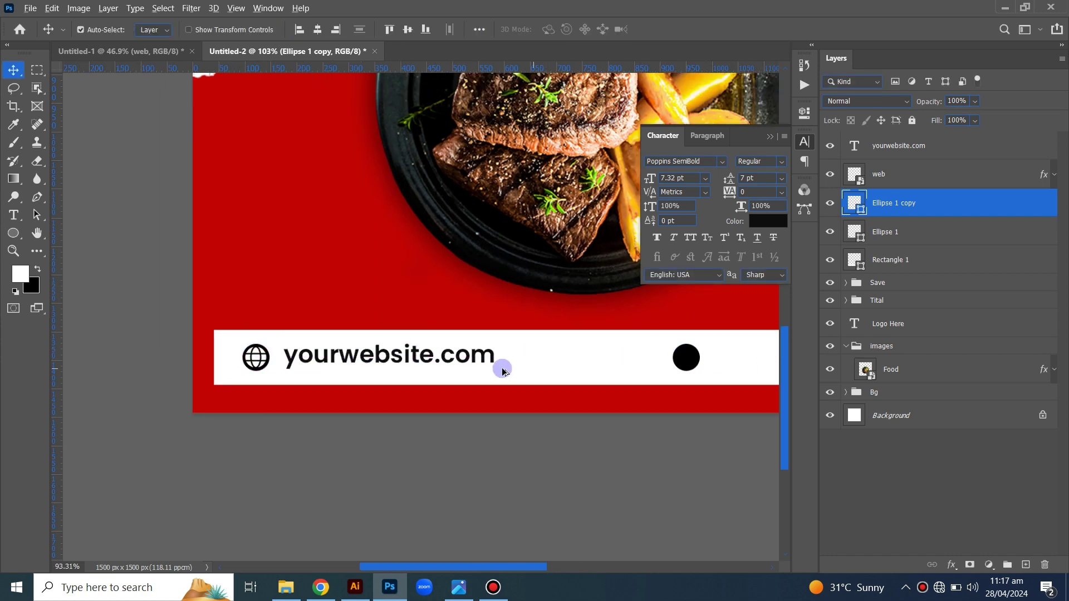
scroll(493, 373, down, 3)
scroll(476, 503, up, 1)
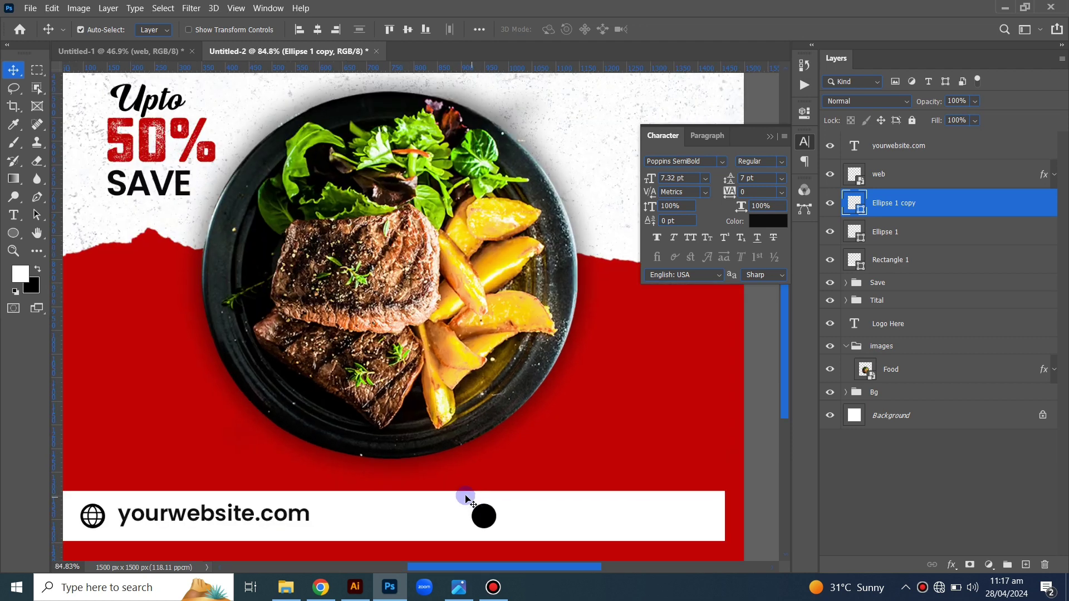
scroll(466, 497, up, 1)
scroll(440, 390, up, 1)
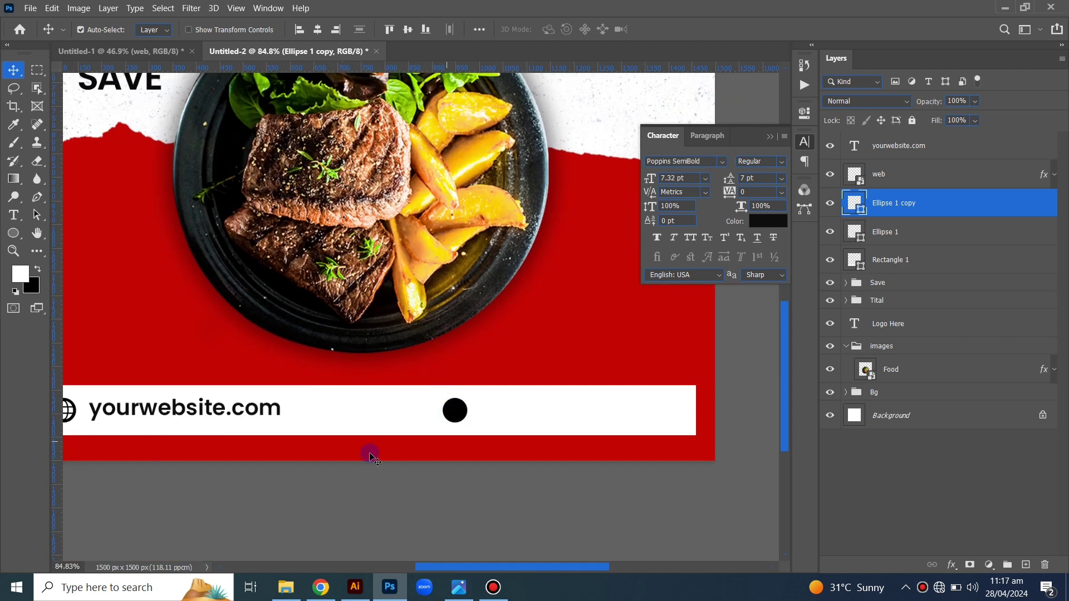
scroll(417, 453, left, 3)
Step: Narrow the yourwebsite.com text slightly with Free Transform
click(354, 410)
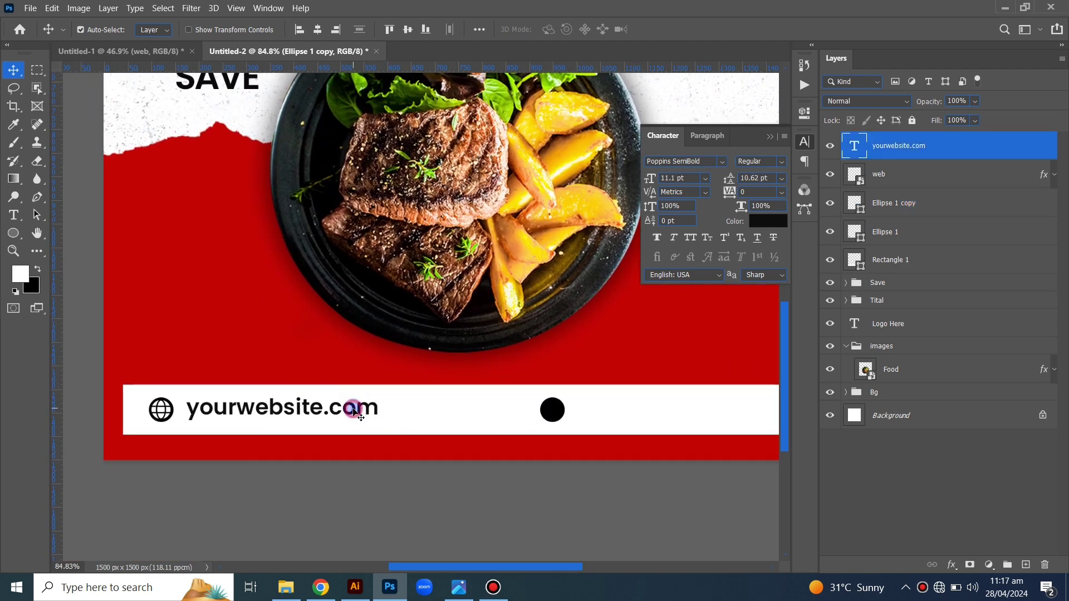
key(ctrl+t)
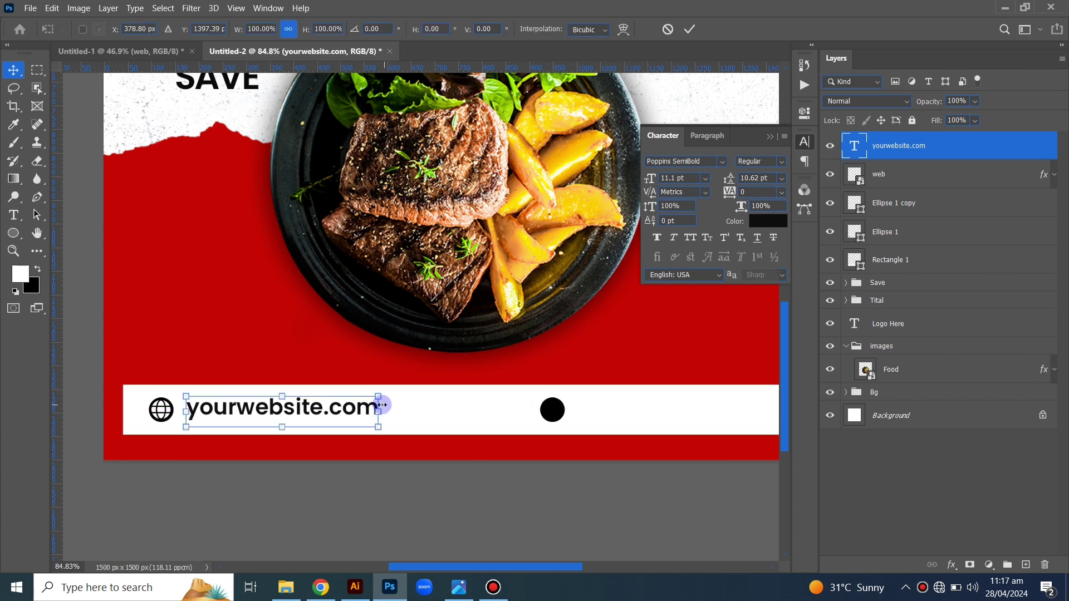
drag(380, 409, 369, 411)
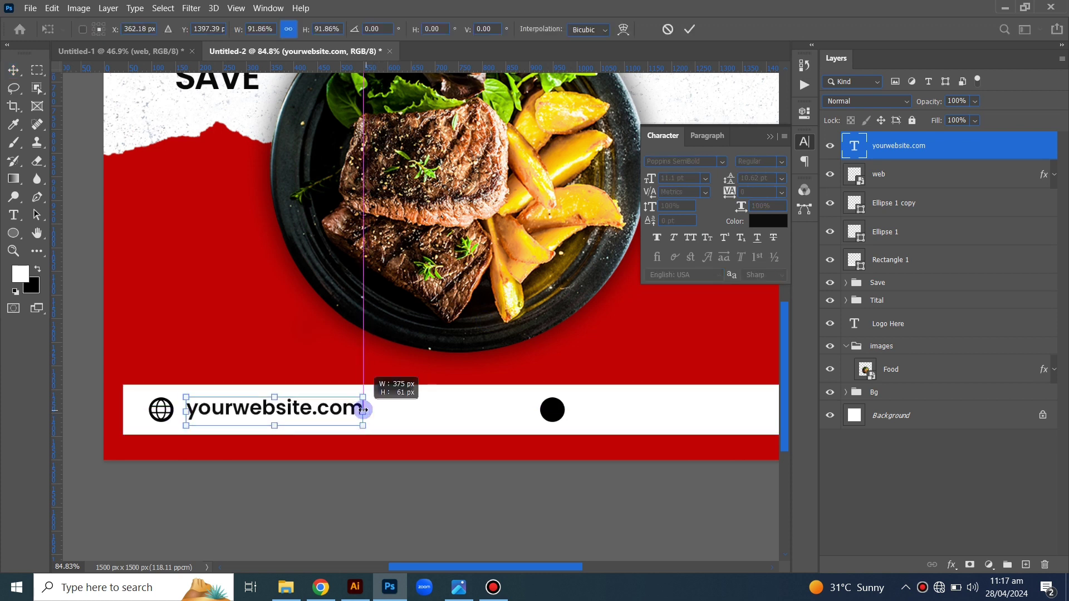
drag(366, 411, 362, 411)
key(Return)
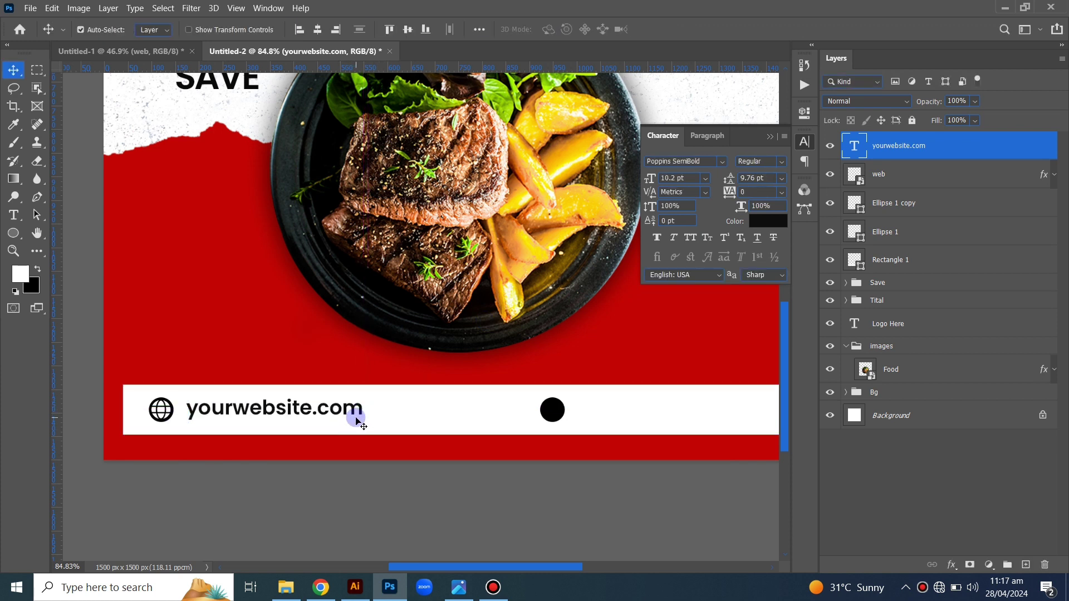
Step: Alt-drag a copy of the website text to the right of the black dot
scroll(356, 419, down, 2)
scroll(345, 421, down, 2)
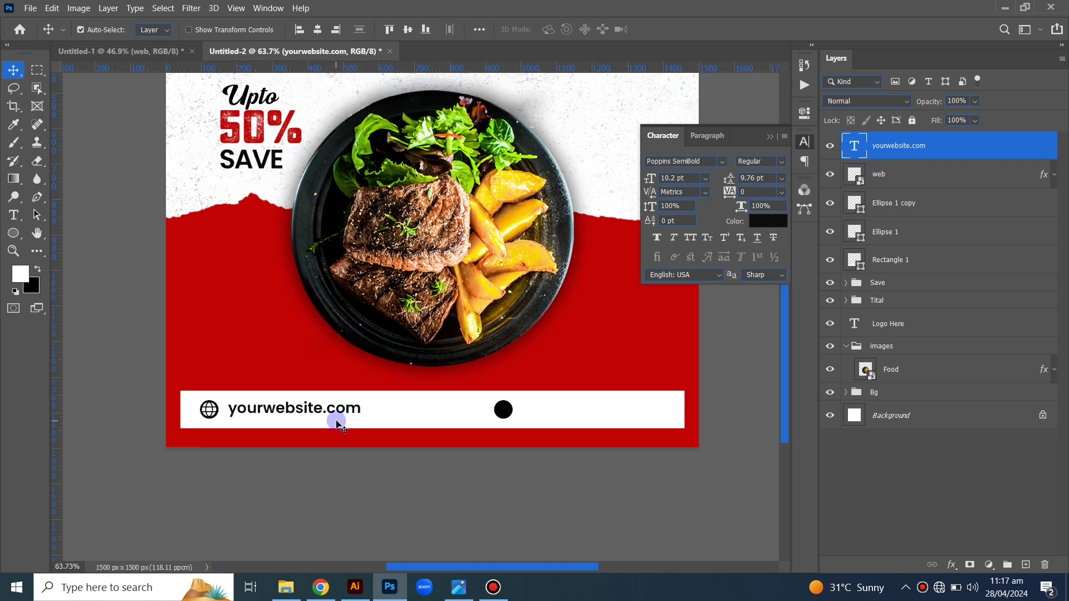
drag(289, 410, 601, 422)
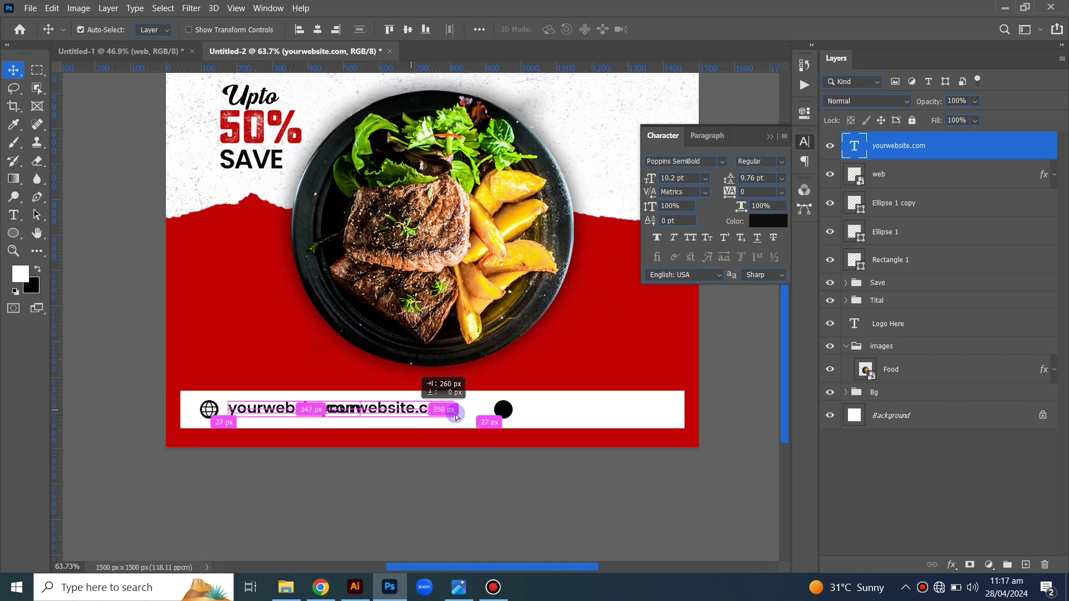
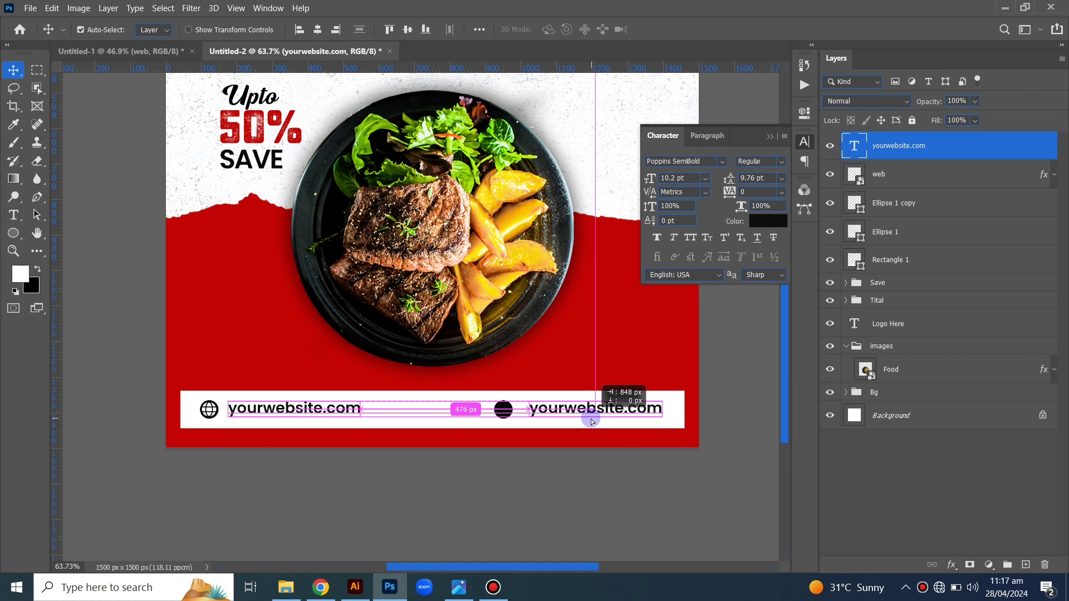
Step: Duplicate the website text beside the black dot and retype it as the footer phone number
drag(602, 421, 593, 422)
double_click(634, 410)
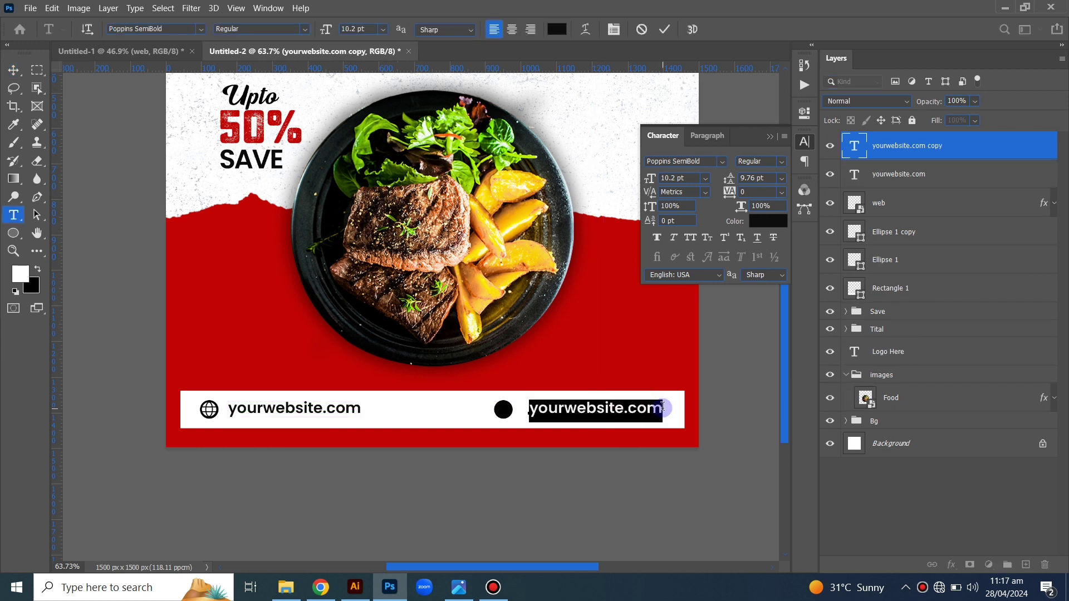
text(00)
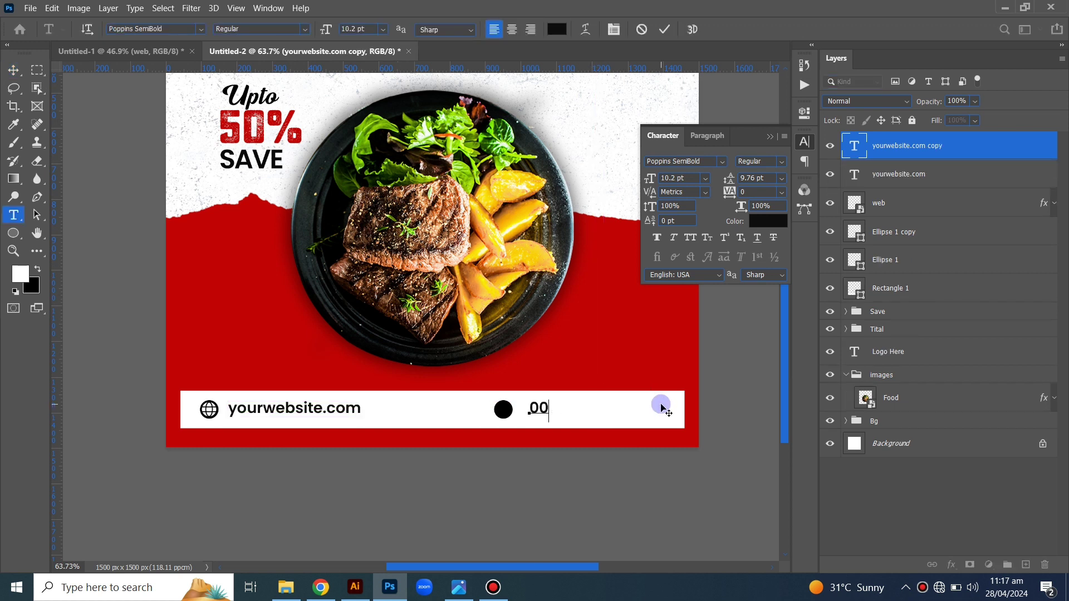
text( 13)
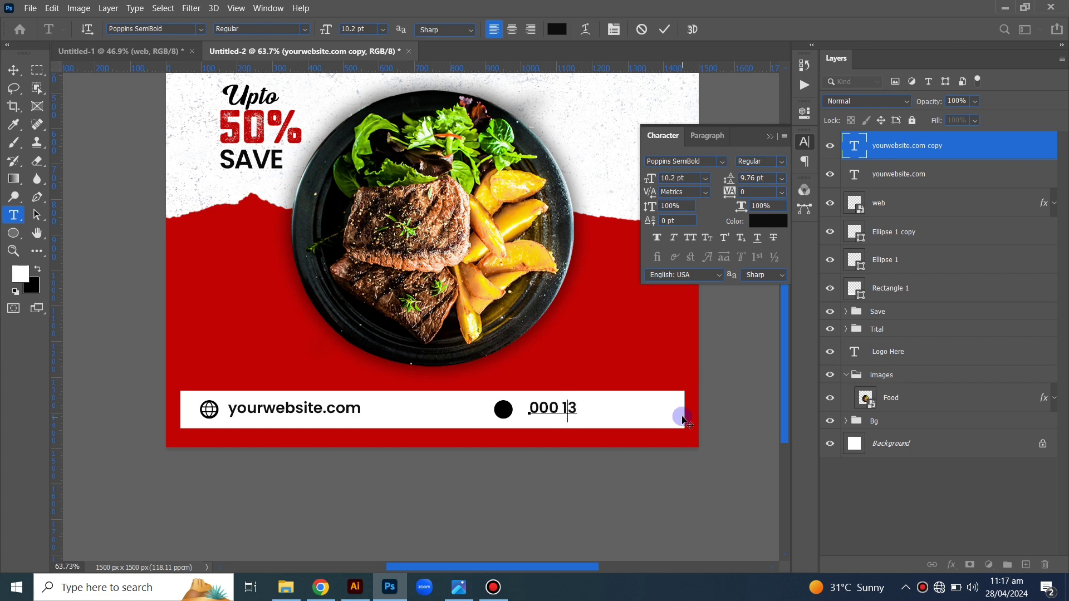
text(9)
click(13, 70)
alt+scroll(553, 434, up, 3)
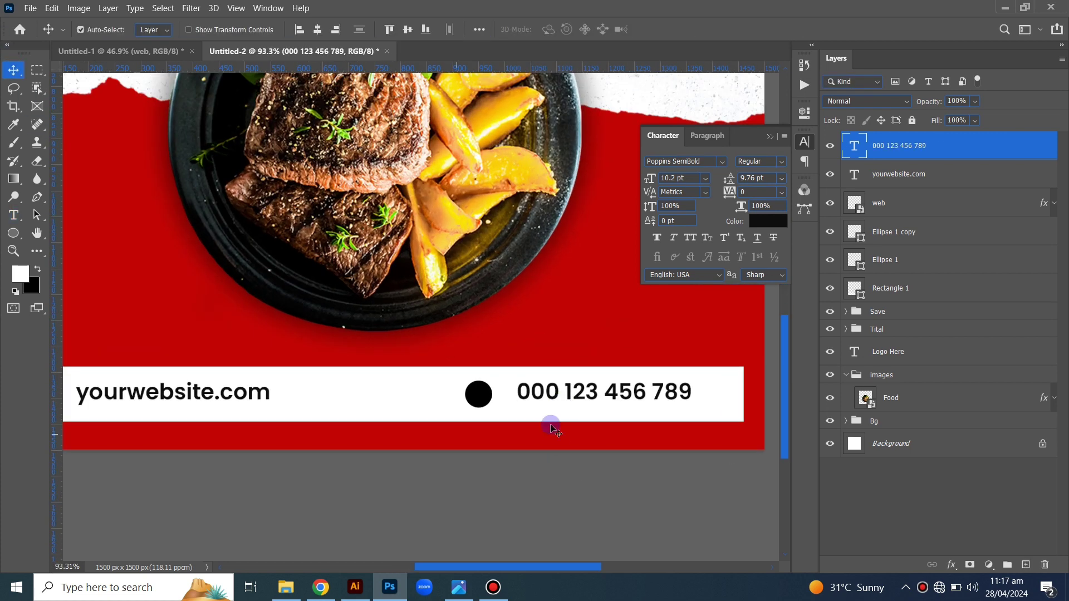
Step: Duplicate the phone line upward as 'Free Delivery' with lighter weight and tracking 100
alt+drag(579, 405, 578, 388)
double_click(607, 382)
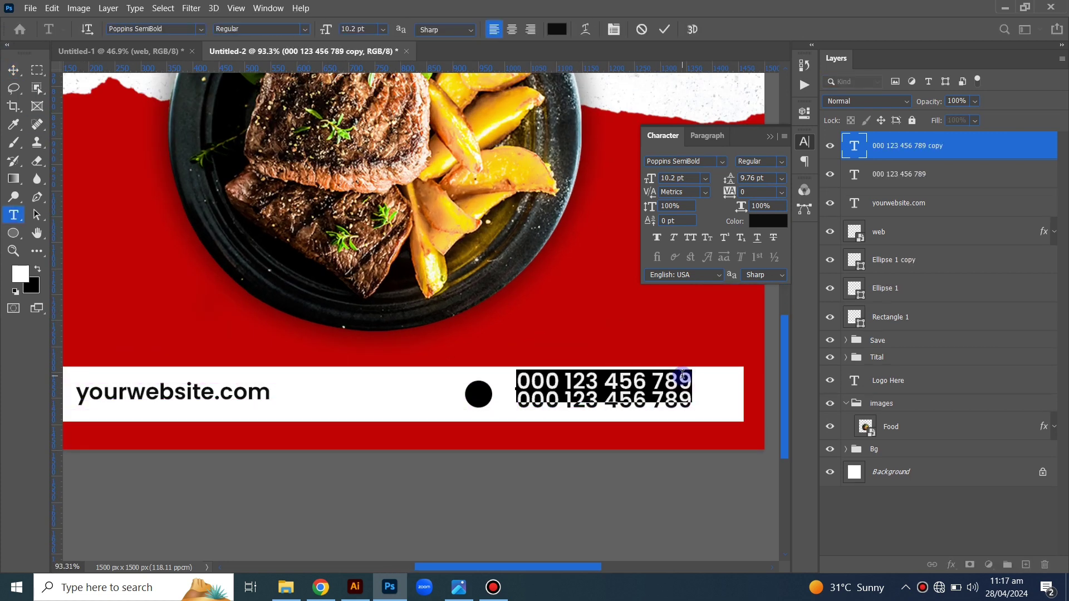
text(Free Delivery)
click(13, 69)
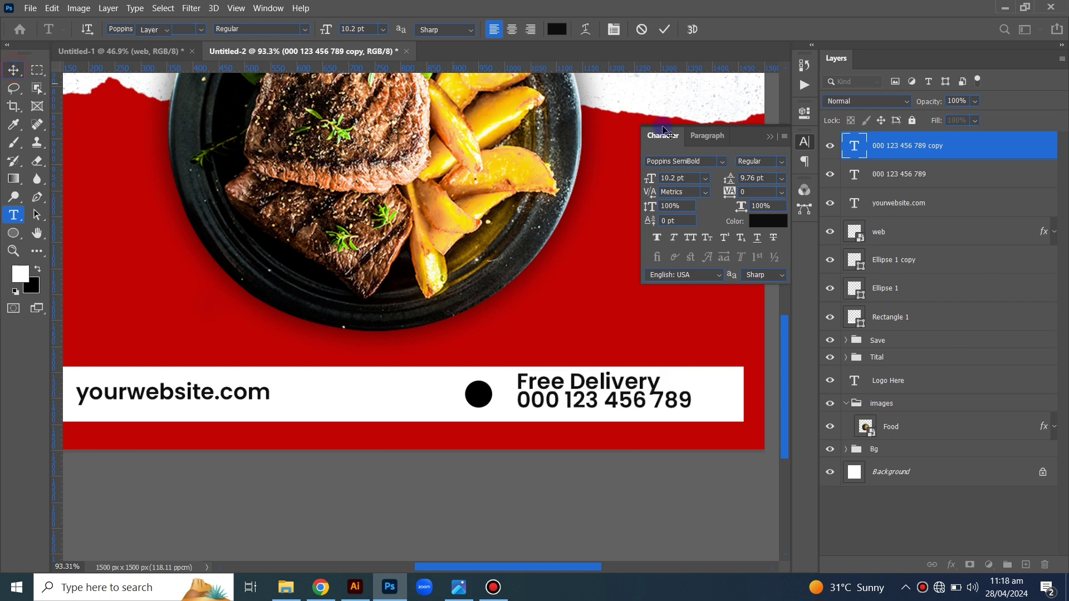
click(722, 161)
click(685, 203)
click(781, 191)
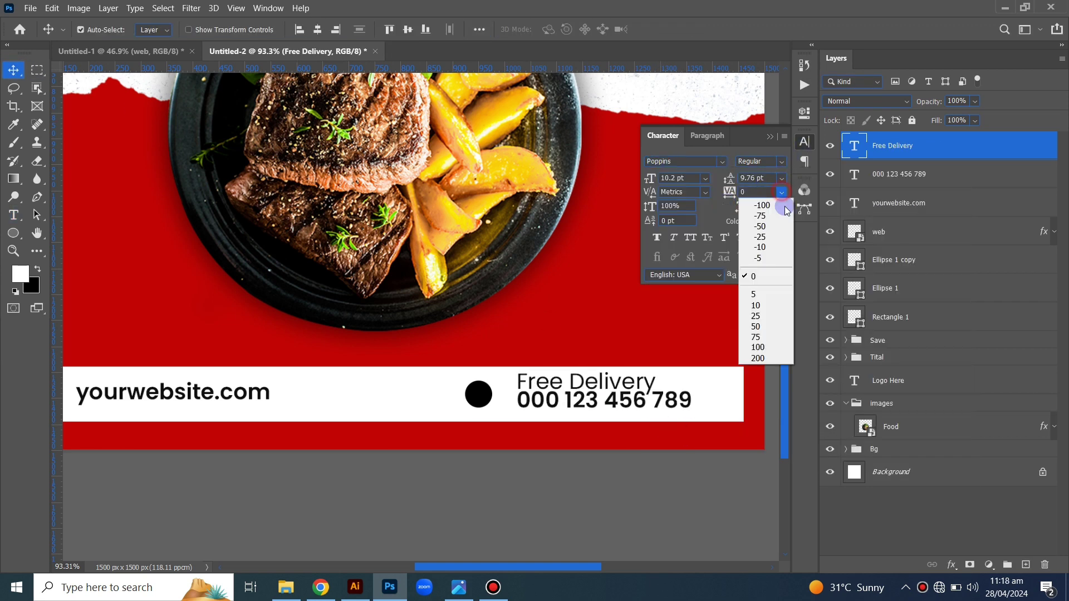
Step: Move the phone number under Free Delivery and keep Free Delivery in Poppins Regular
click(768, 349)
drag(611, 405, 608, 411)
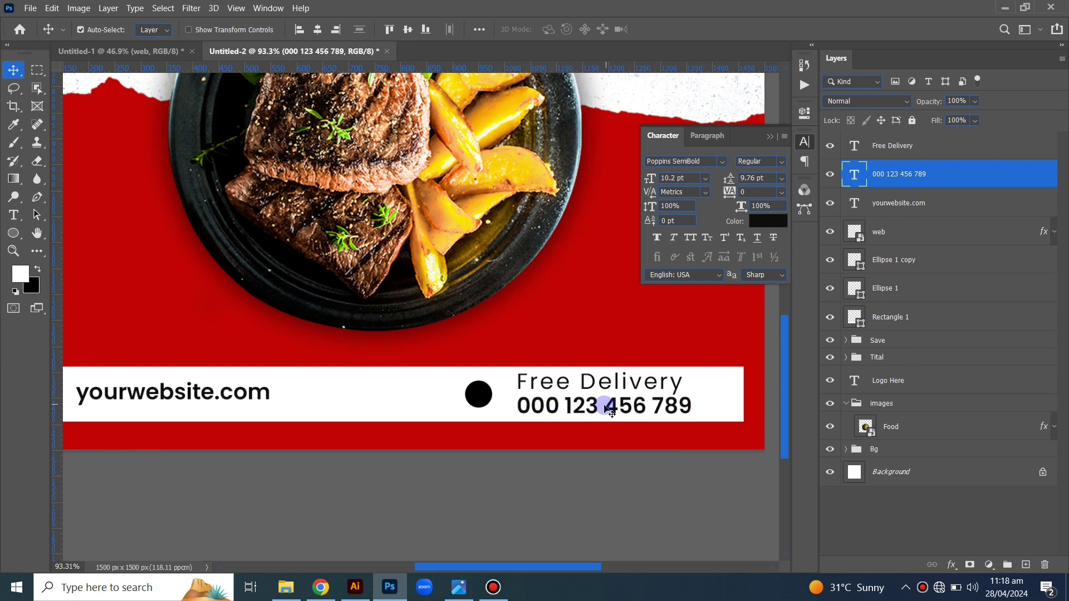
click(584, 382)
click(782, 161)
click(579, 425)
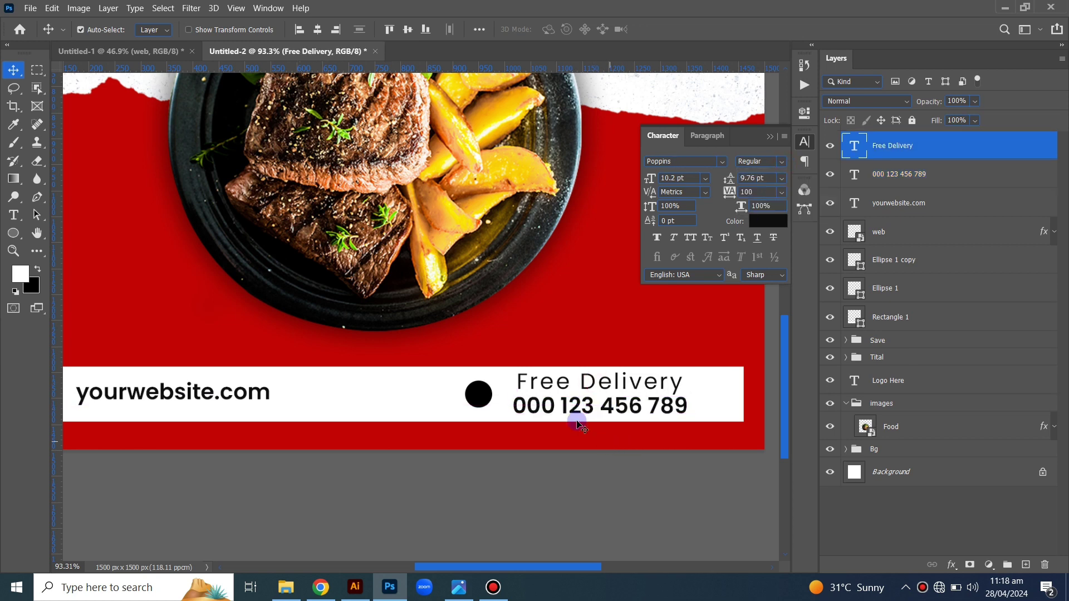
scroll(471, 444, down, 1)
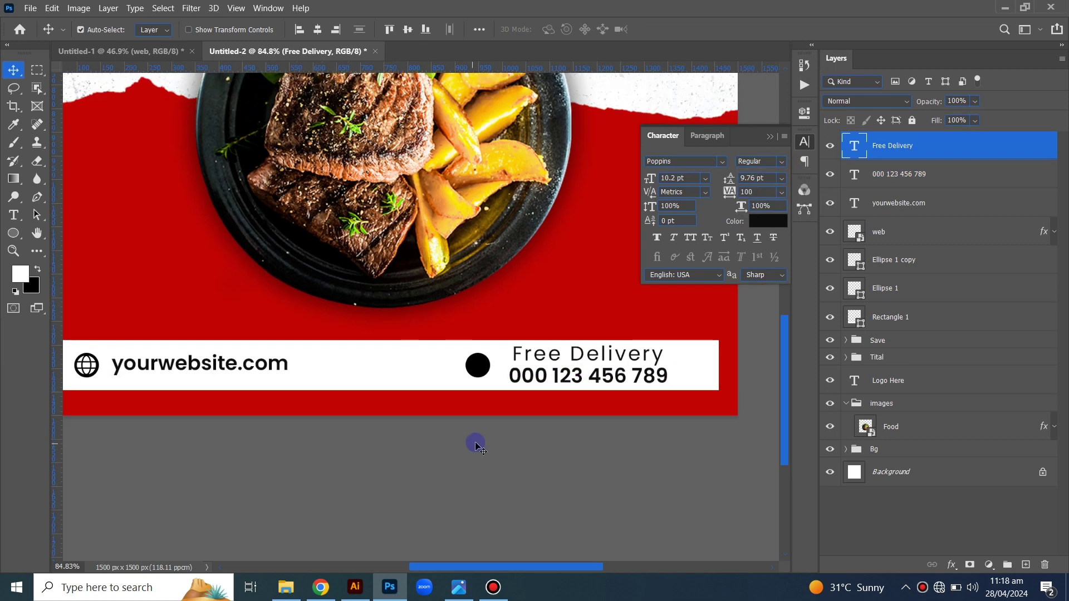
Step: Bring the Phone icon from Untitled-1 into the promo and give it a white Color Overlay
click(167, 50)
mouse_move(585, 334)
mouse_down()
mouse_move(555, 349)
mouse_move(323, 54)
mouse_up()
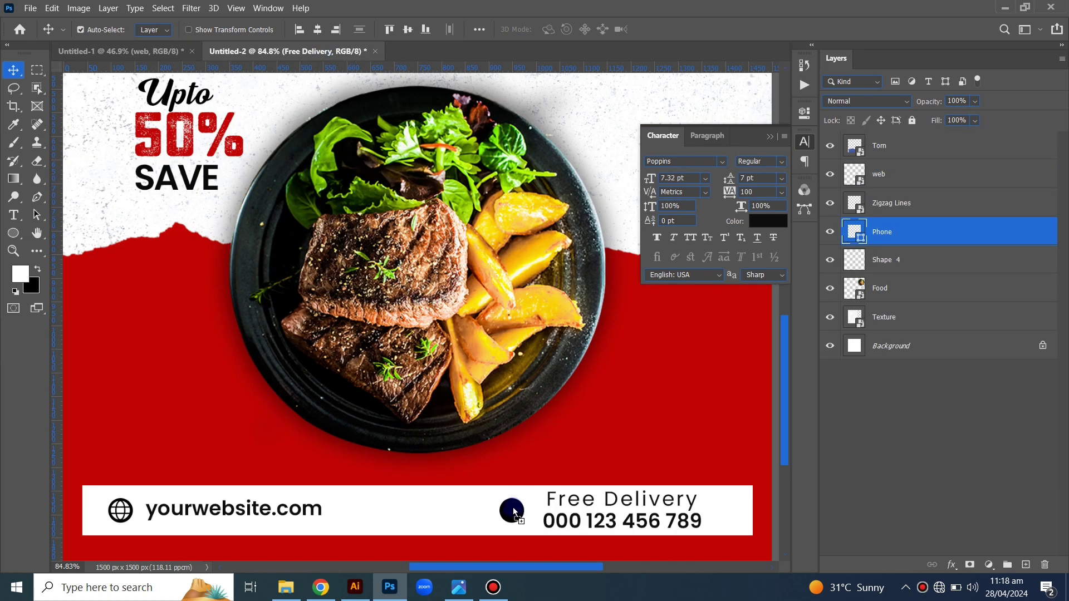
drag(513, 510, 512, 509)
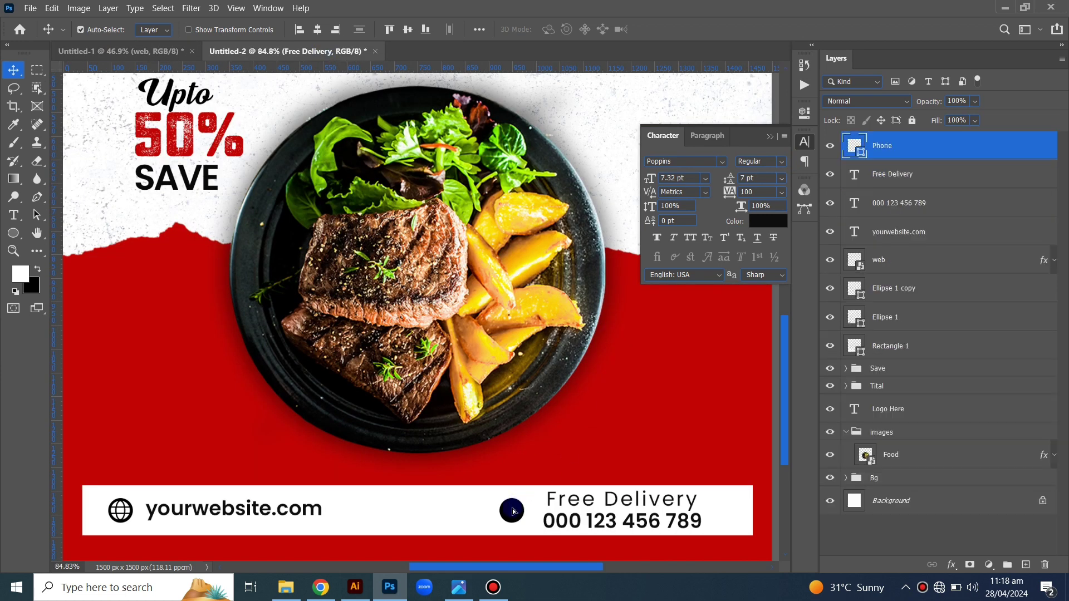
right_click(852, 147)
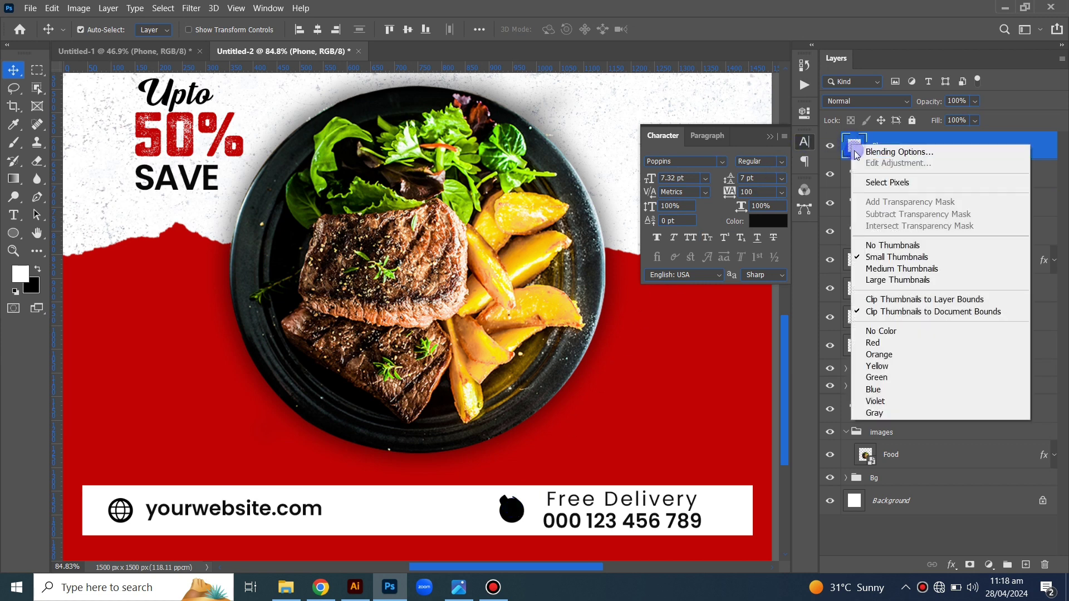
click(836, 157)
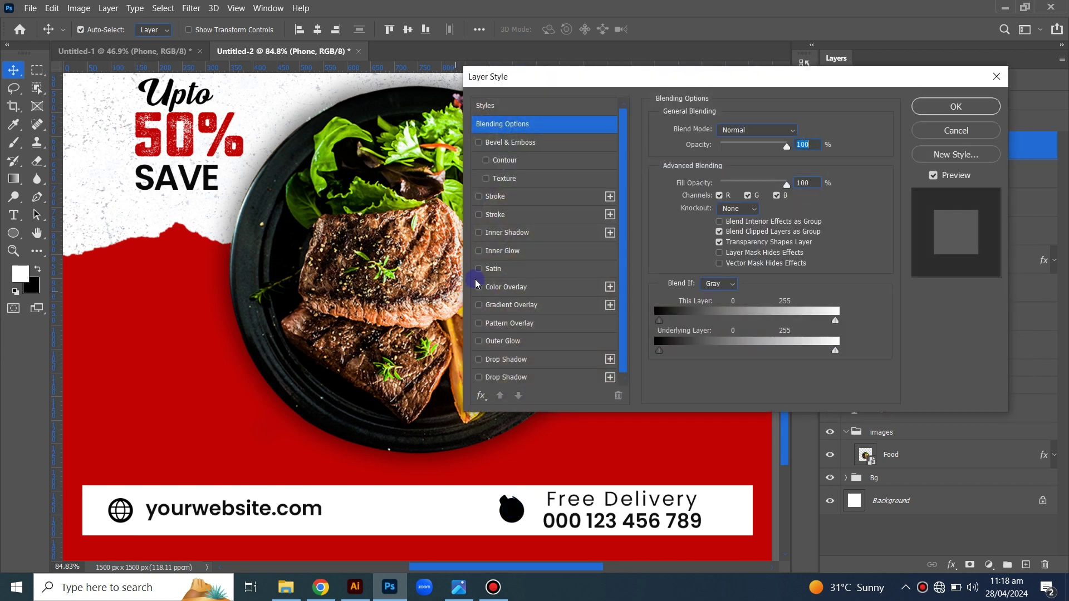
click(509, 287)
click(957, 105)
Step: Scale down the phone icon and position it over the footer's black dot
key(v)
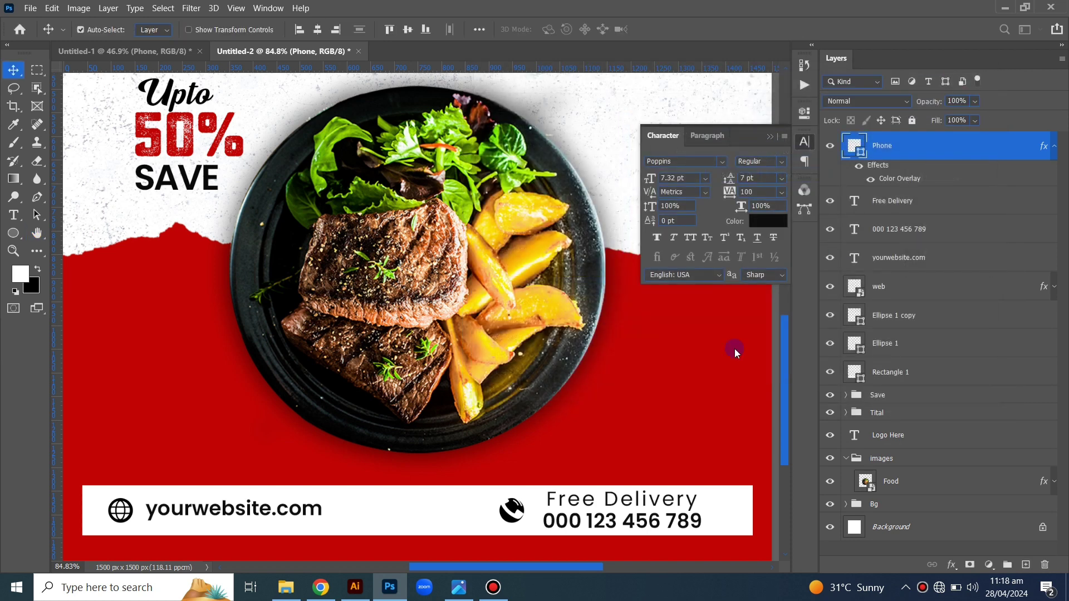
scroll(497, 507, up, 5)
mouse_move(472, 385)
mouse_down()
mouse_move(455, 359)
mouse_move(454, 381)
mouse_up()
key(ctrl+t)
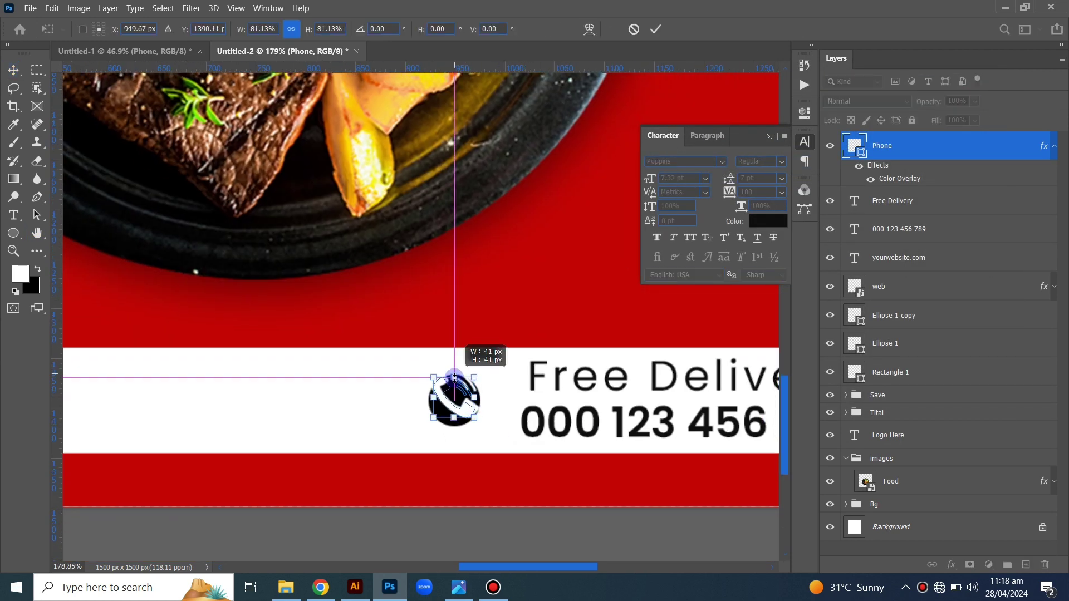
key(Return)
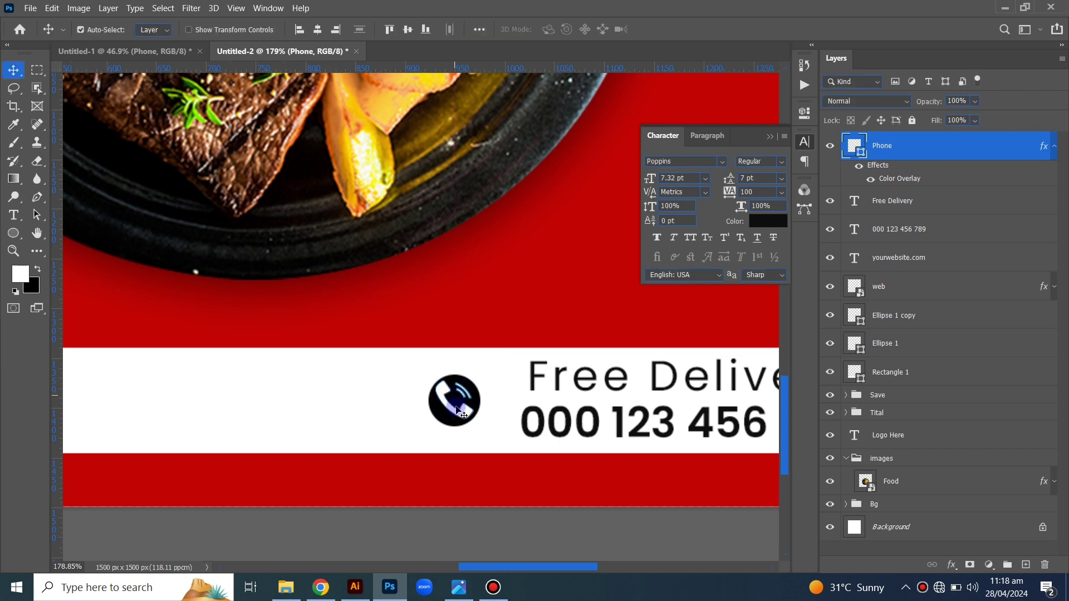
scroll(484, 410, down, 3)
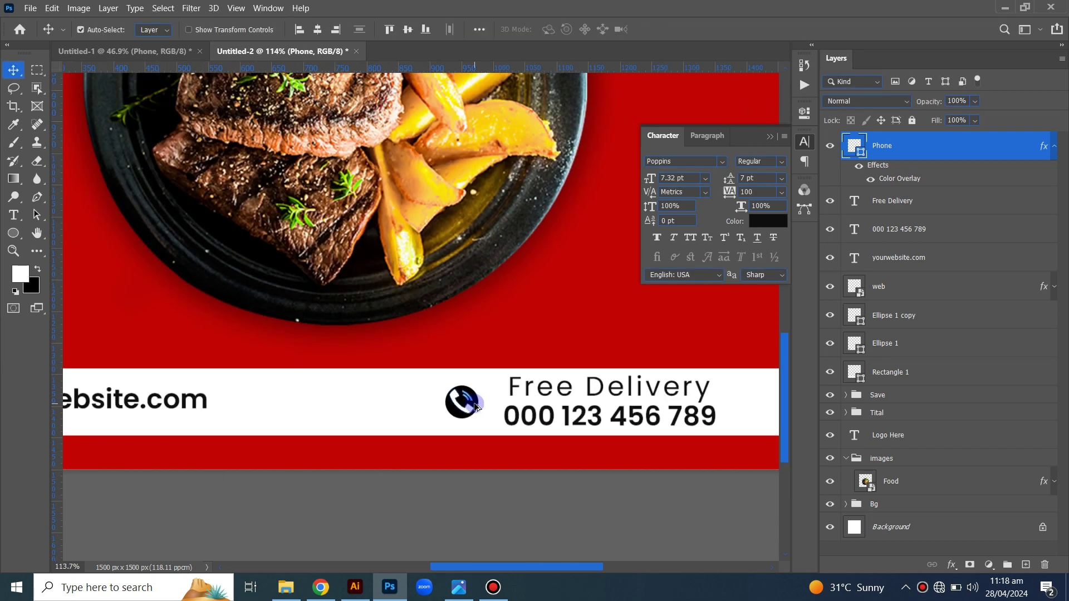
scroll(454, 415, down, 3)
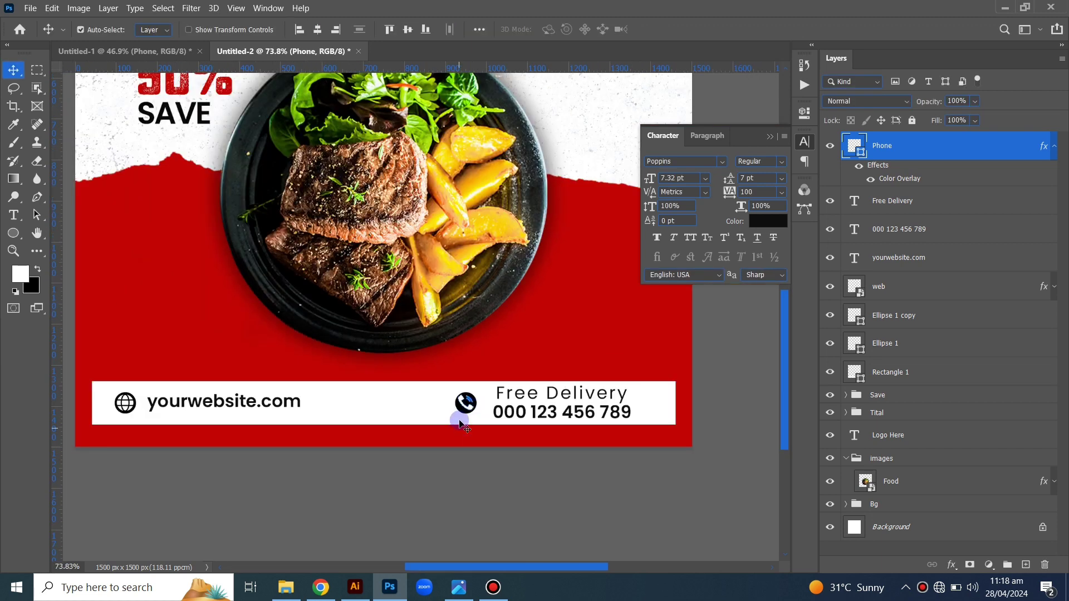
scroll(460, 424, up, 2)
click(494, 493)
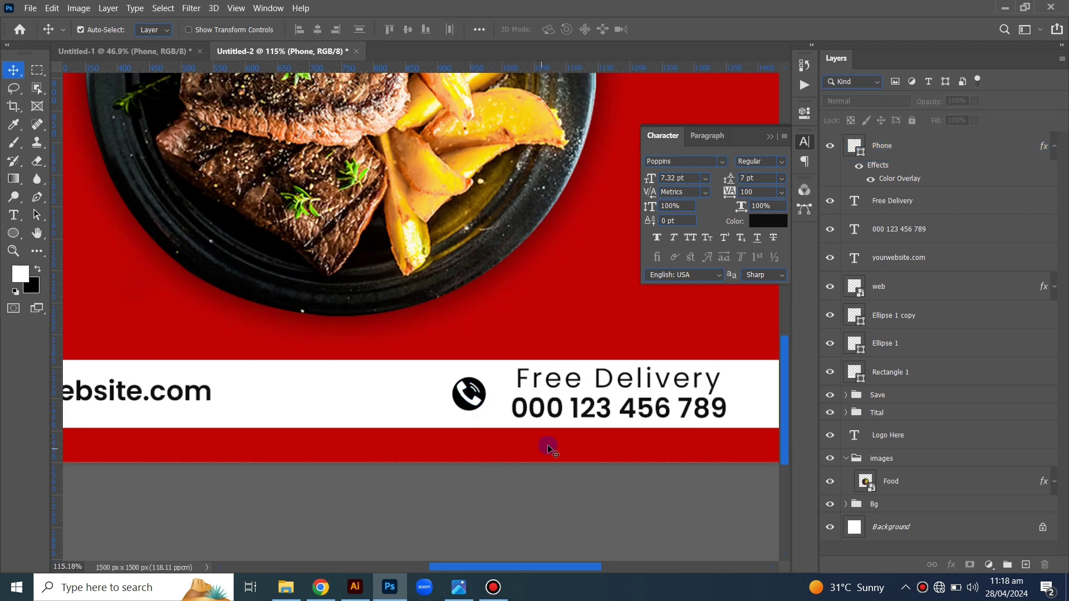
Step: Group the phone icon, both text lines and the black dot as Group 1, shifted slightly right
click(470, 392)
shift+click(901, 229)
key(ctrl+g)
drag(601, 374, 603, 375)
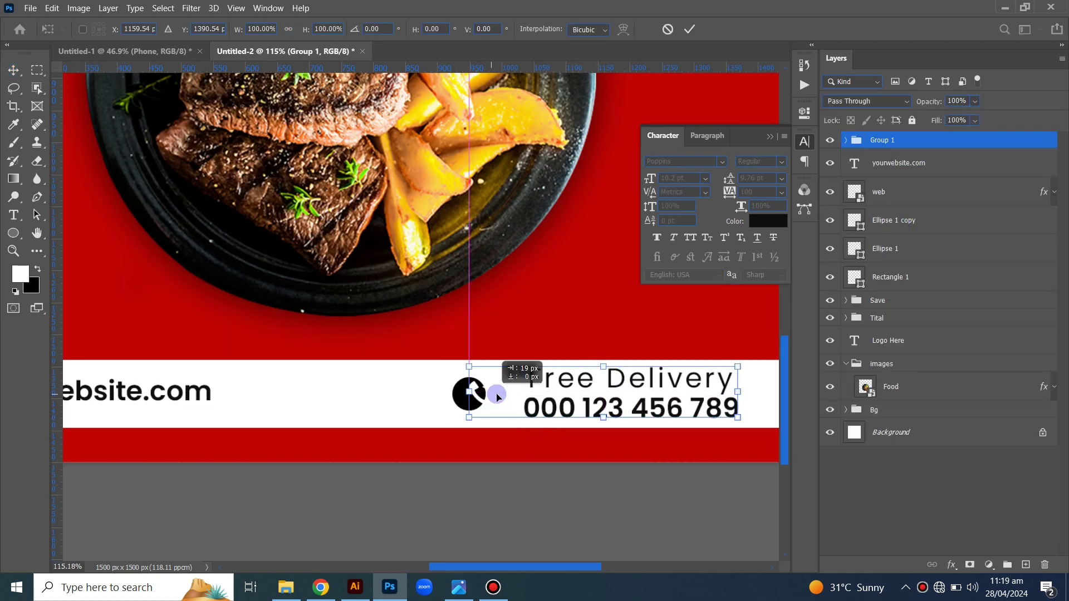
drag(902, 220, 902, 140)
click(845, 139)
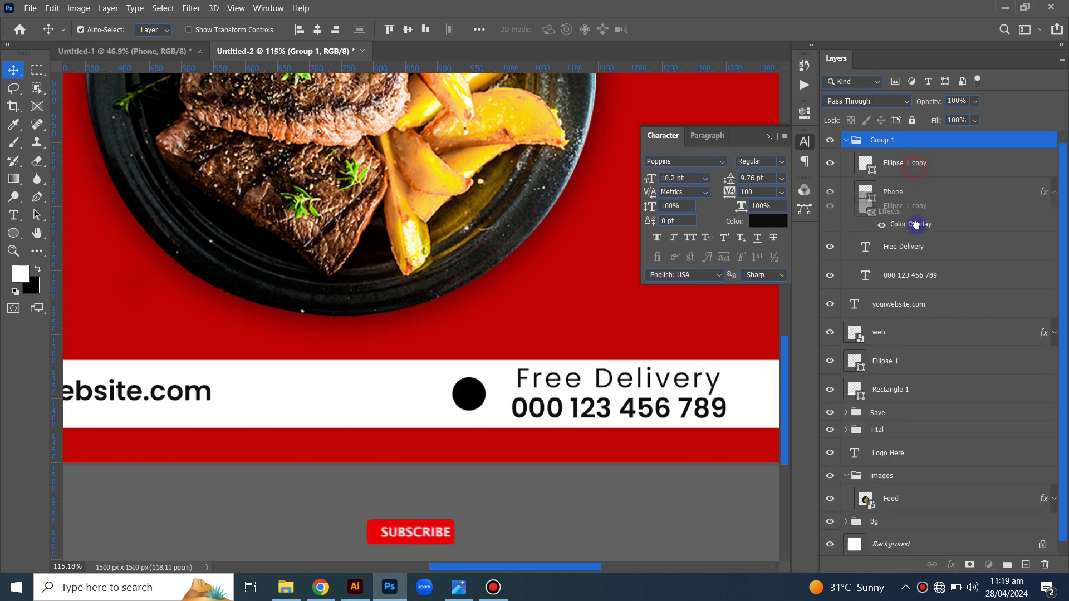
scroll(508, 370, down, 2)
scroll(507, 370, down, 1)
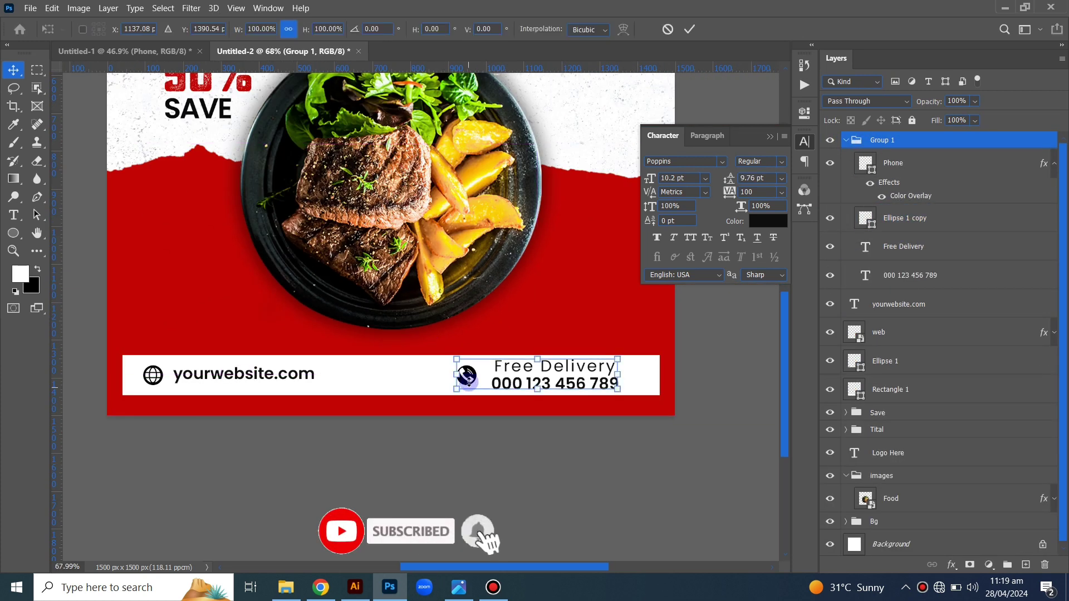
key(ctrl+t)
drag(468, 376, 486, 377)
key(Return)
Step: Nudge the website and Free Delivery blocks left, then group the globe and website layers
click(902, 163)
shift+click(905, 218)
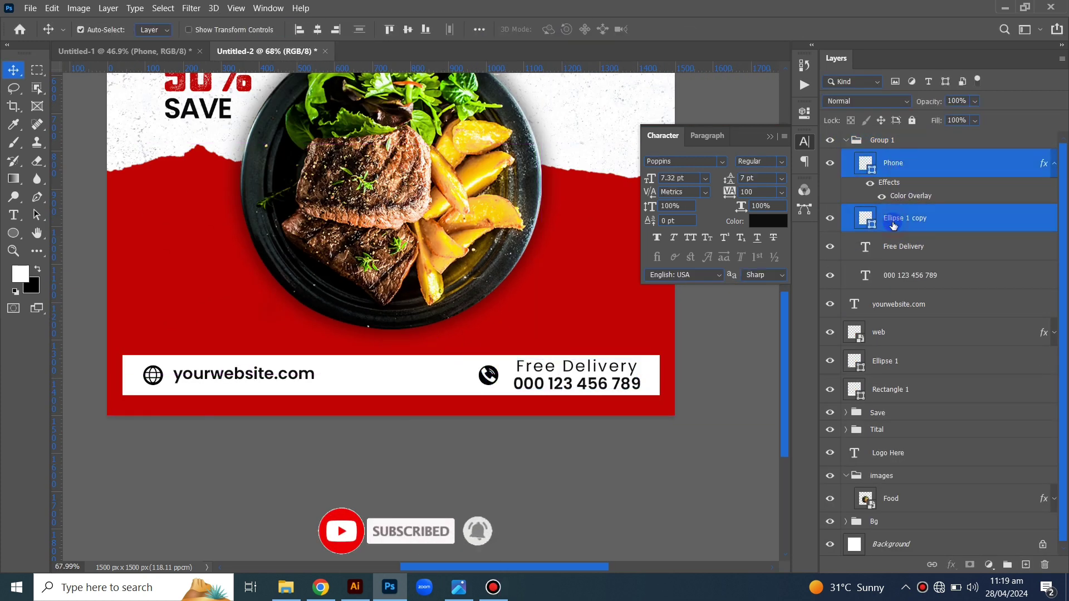
drag(167, 376, 165, 375)
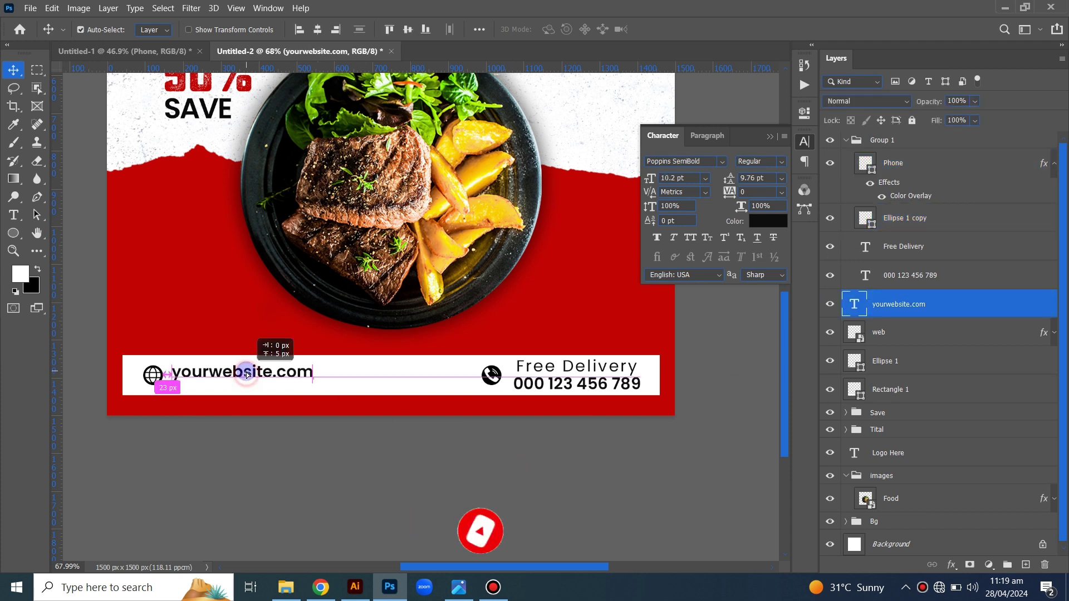
drag(415, 386, 412, 387)
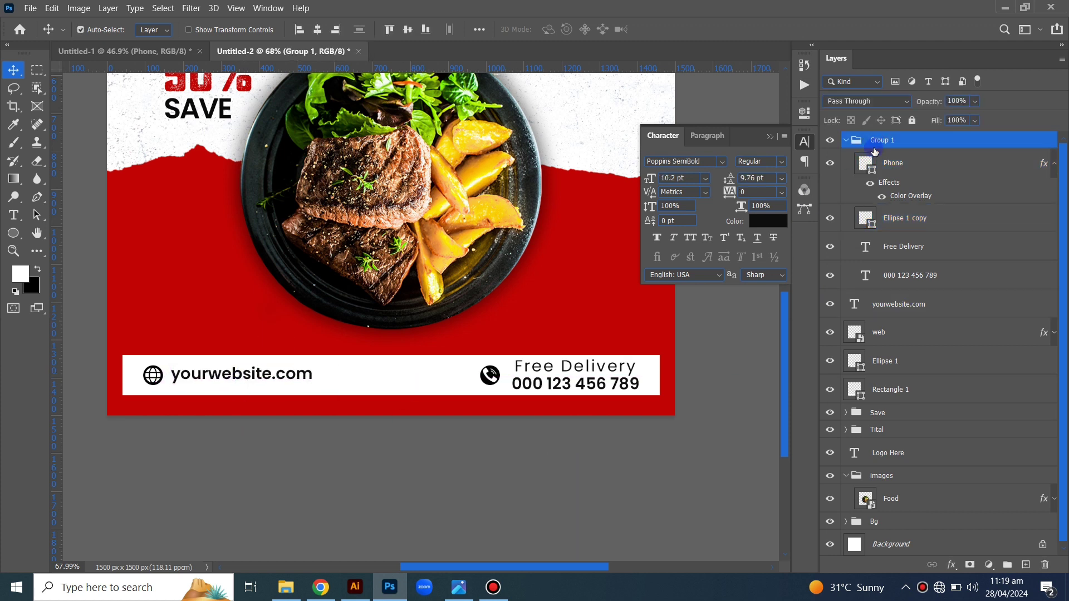
click(846, 140)
click(883, 220)
shift+click(907, 169)
key(ctrl+g)
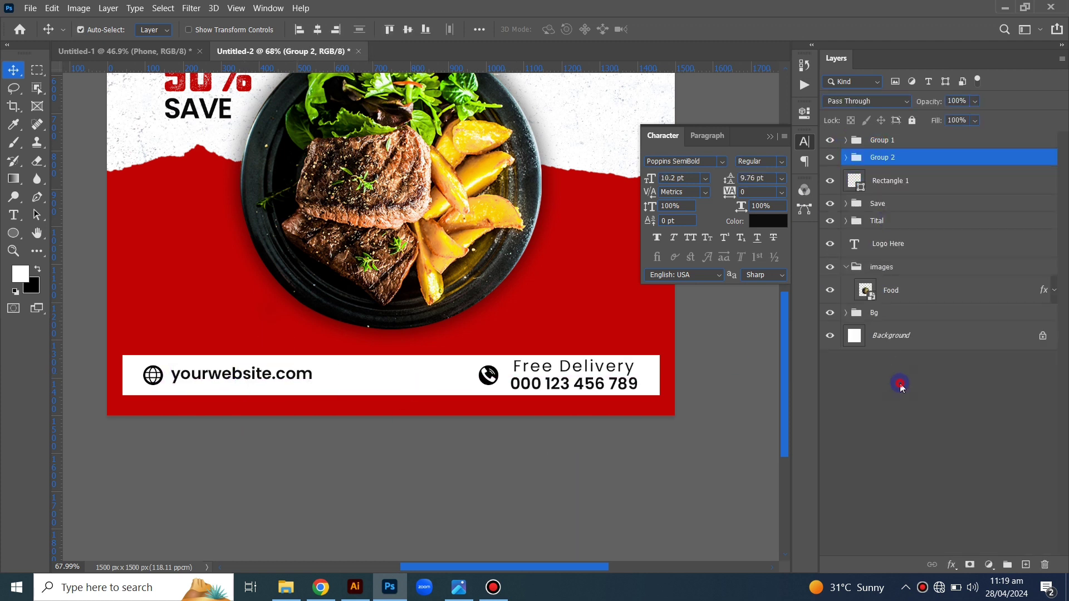
click(900, 382)
key(ctrl+0)
scroll(211, 305, up, 2)
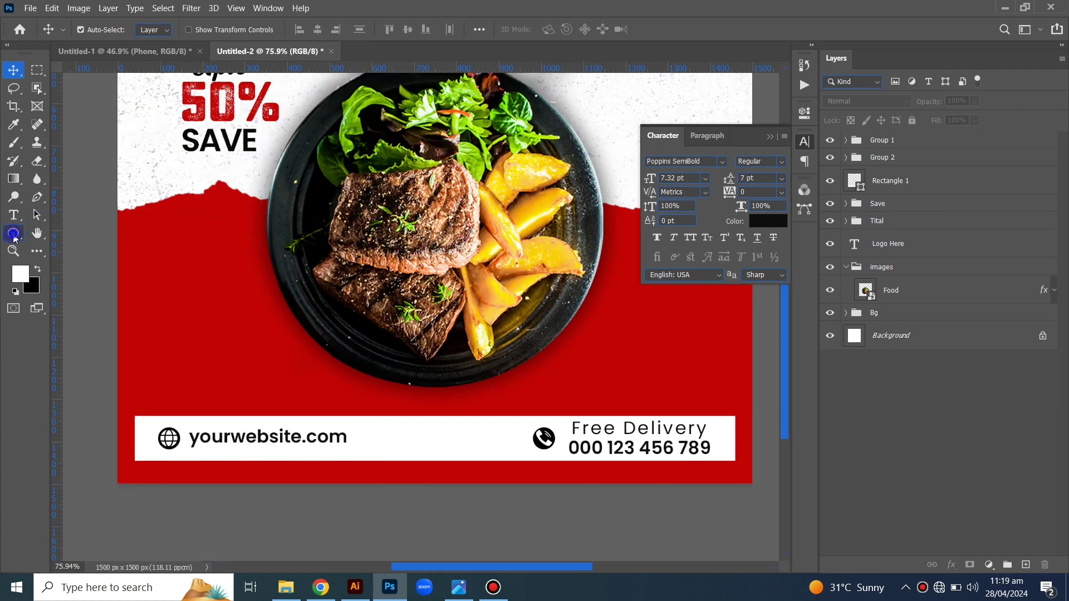
Step: Draw a black rectangle on the white footer bar with the Rectangle Tool
right_click(15, 239)
click(67, 231)
mouse_move(370, 433)
mouse_down()
mouse_move(468, 437)
mouse_move(511, 453)
mouse_up()
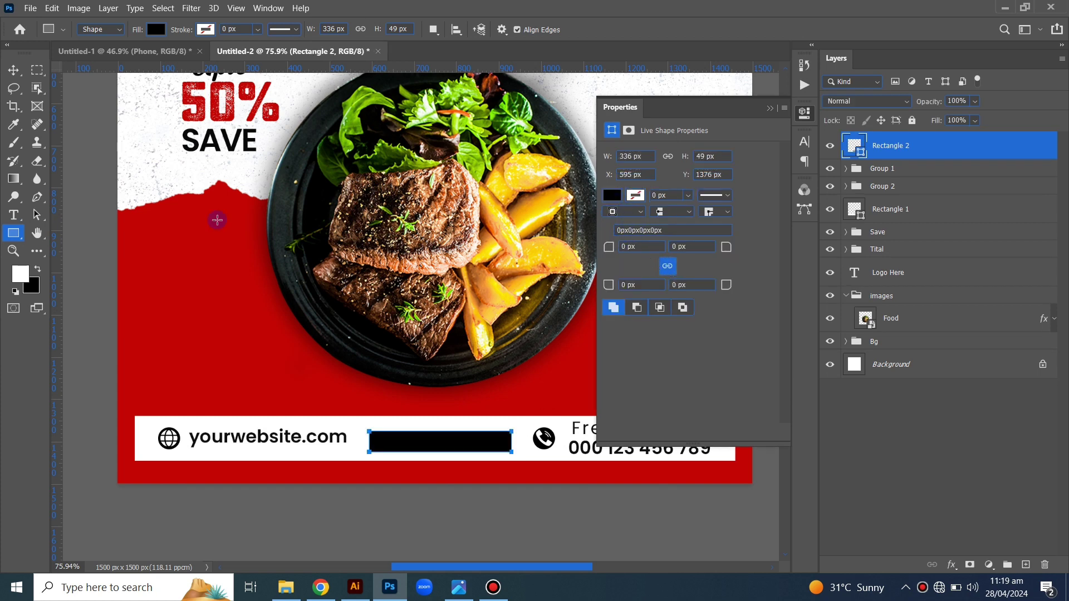
click(13, 69)
scroll(406, 426, up, 2)
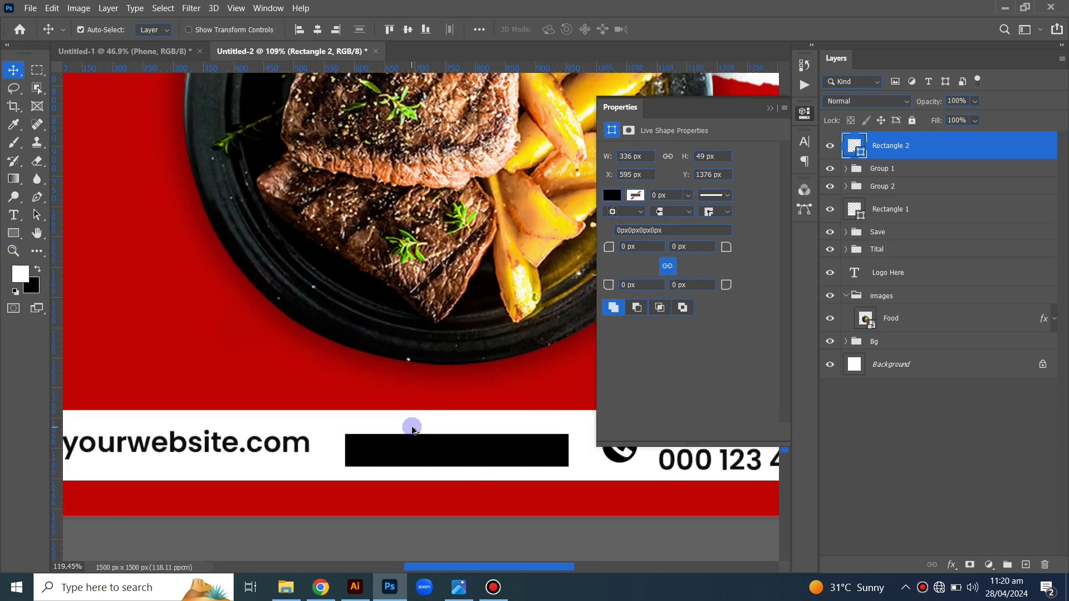
scroll(392, 409, up, 2)
scroll(315, 370, up, 1)
Step: Make the rectangle taller, align it in the footer, round corners to 14 px, and copy website text toward it
key(ctrl+t)
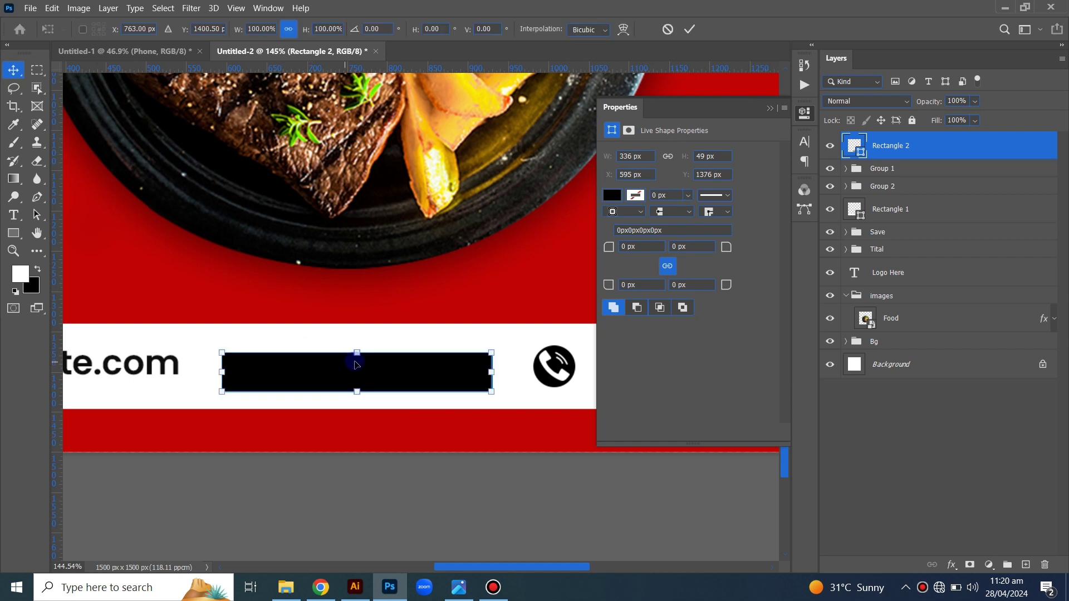
drag(356, 349, 360, 332)
mouse_move(352, 376)
mouse_down()
mouse_move(341, 369)
mouse_move(354, 340)
mouse_up()
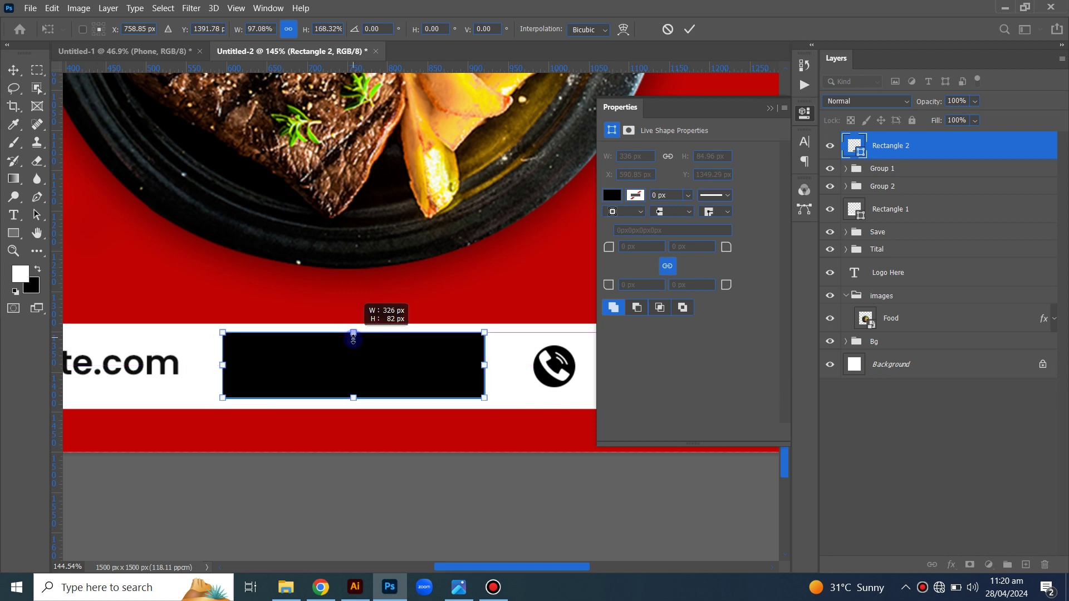
key(Return)
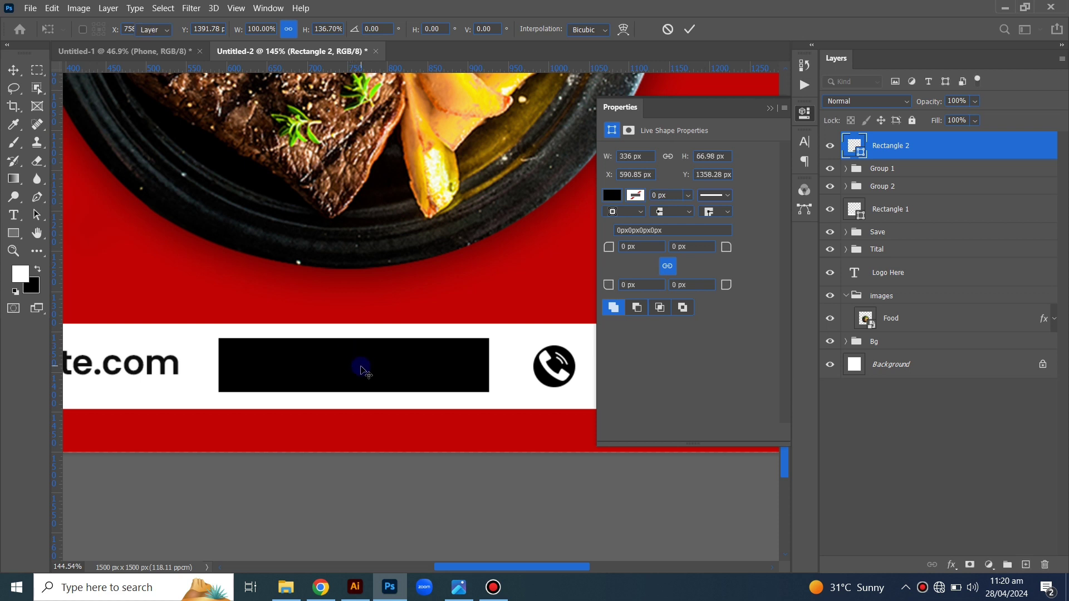
drag(359, 369, 363, 372)
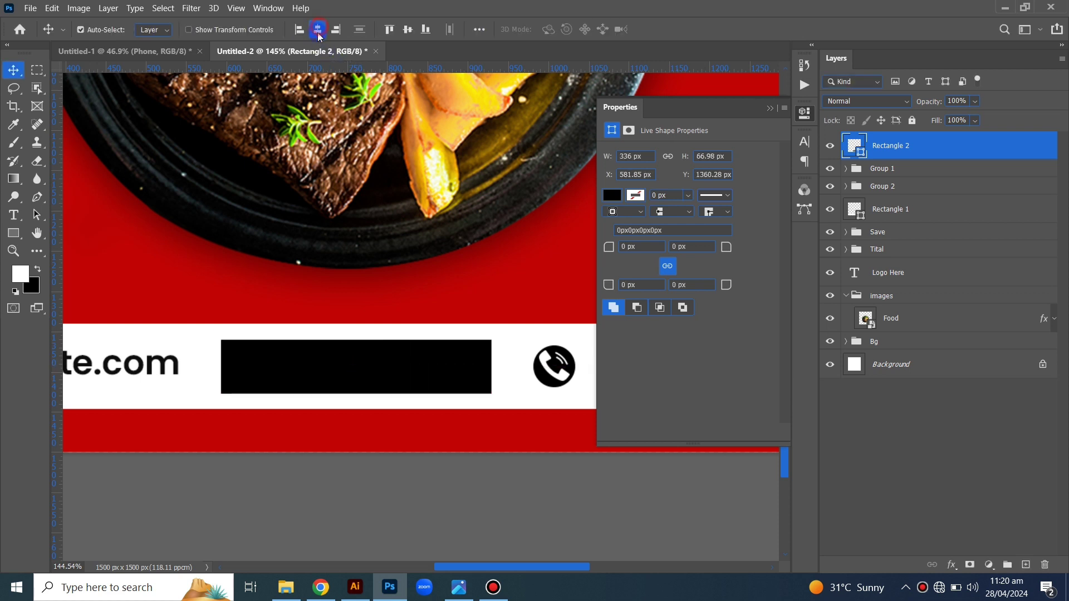
drag(609, 243, 620, 251)
click(452, 489)
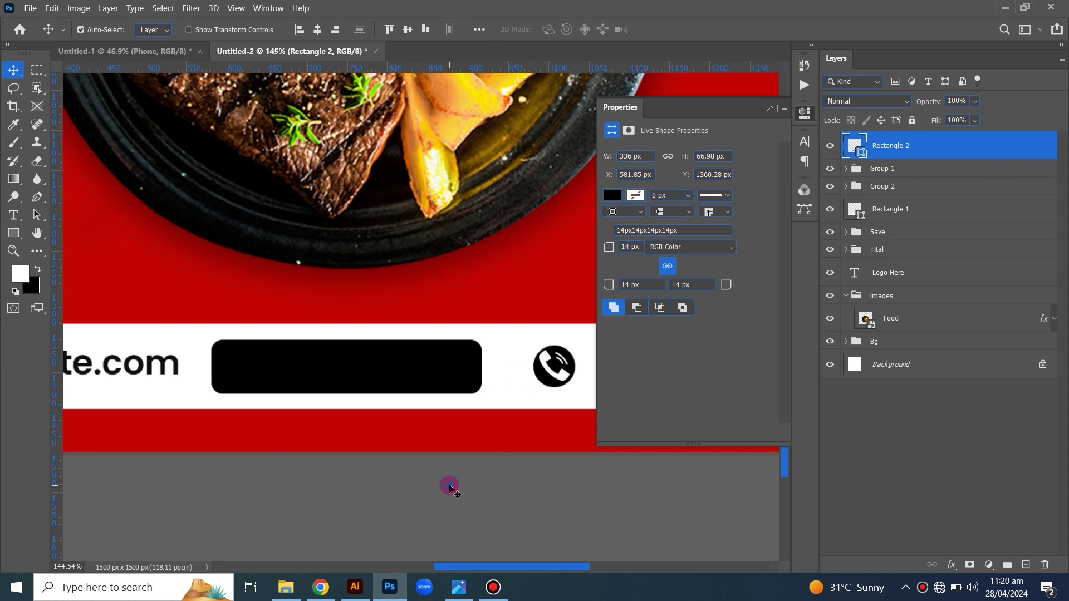
drag(143, 365, 447, 363)
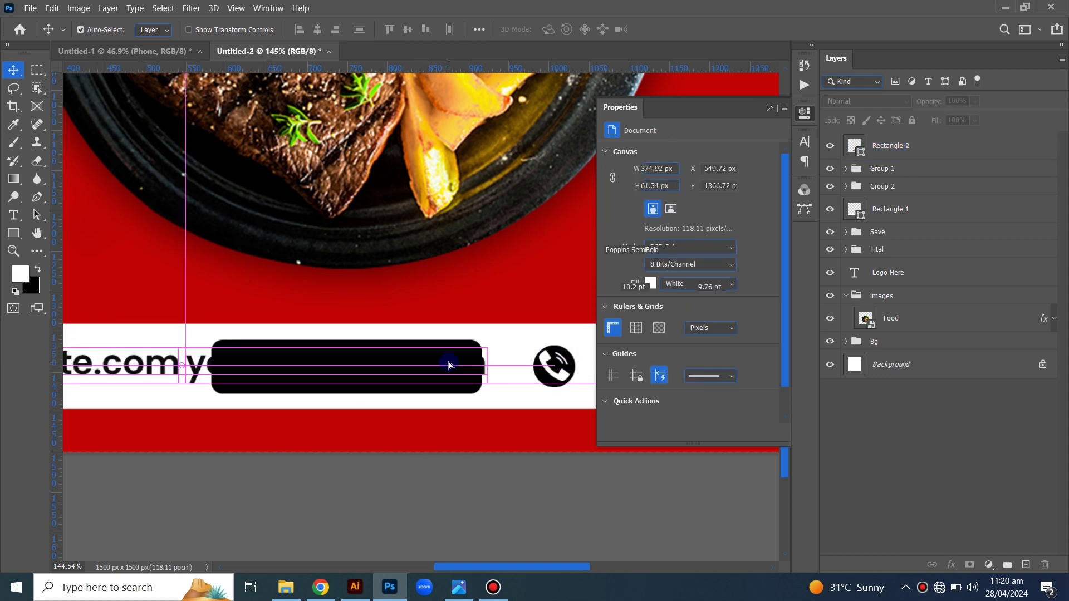
Step: Make the copied text near-white, move its layer above the bar, and retype it as 'Order Now'
click(708, 327)
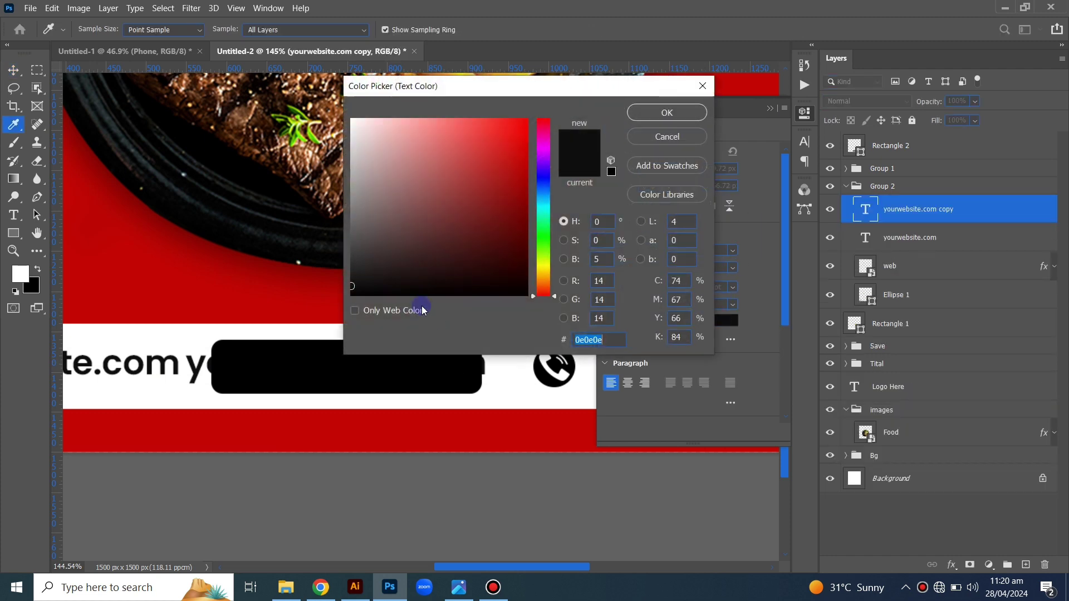
click(354, 120)
click(653, 114)
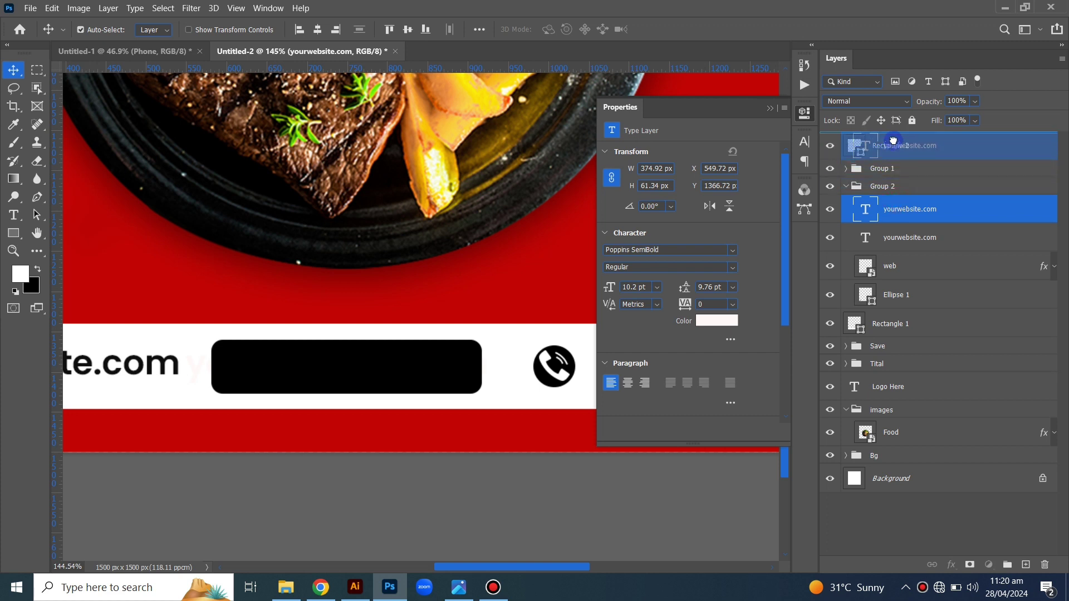
drag(892, 172, 891, 140)
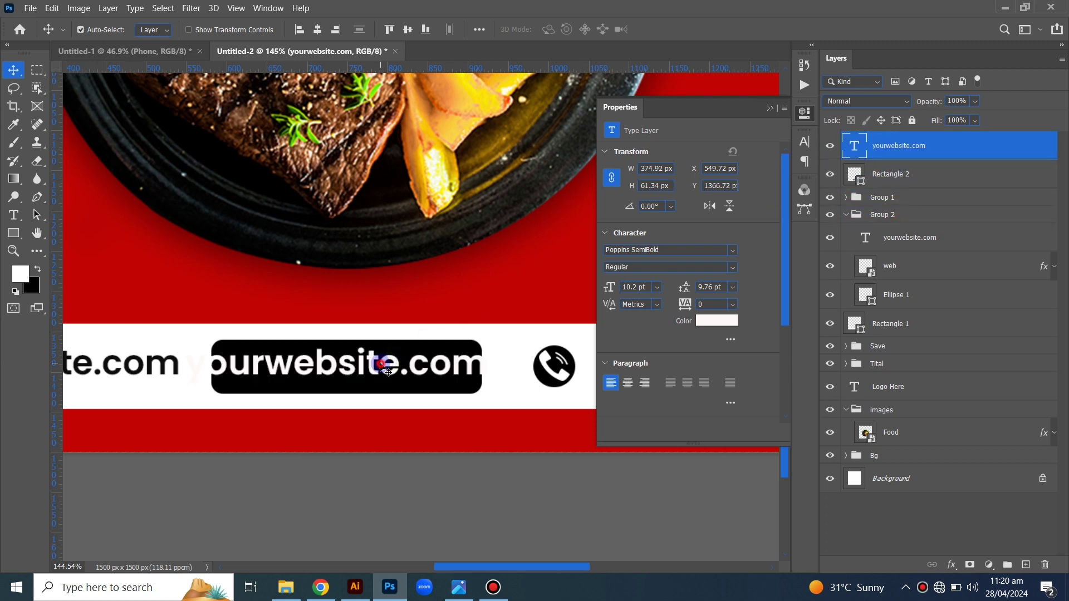
double_click(381, 364)
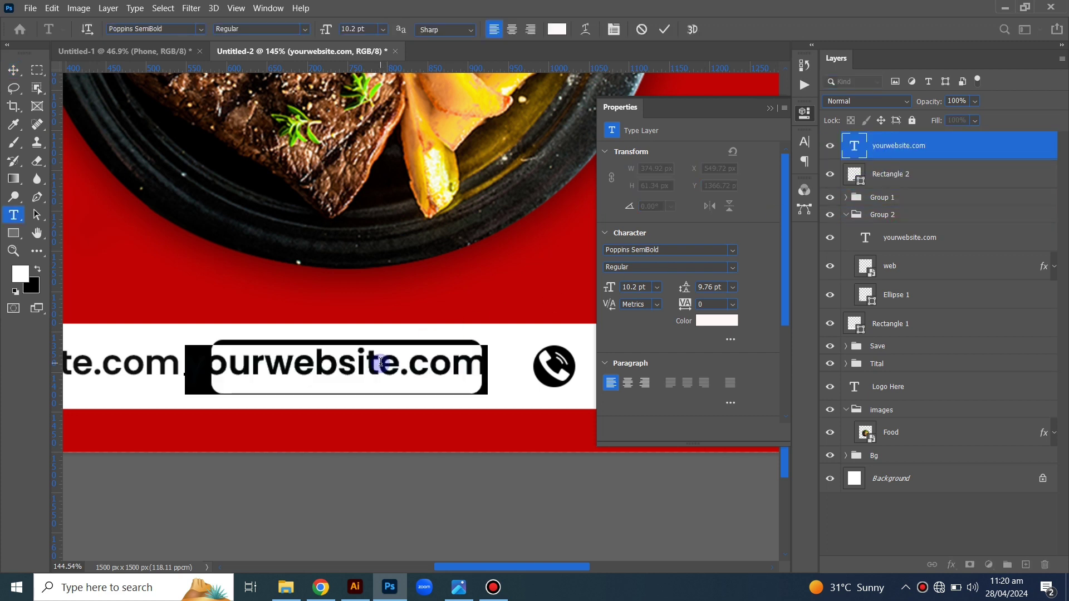
text(Order)
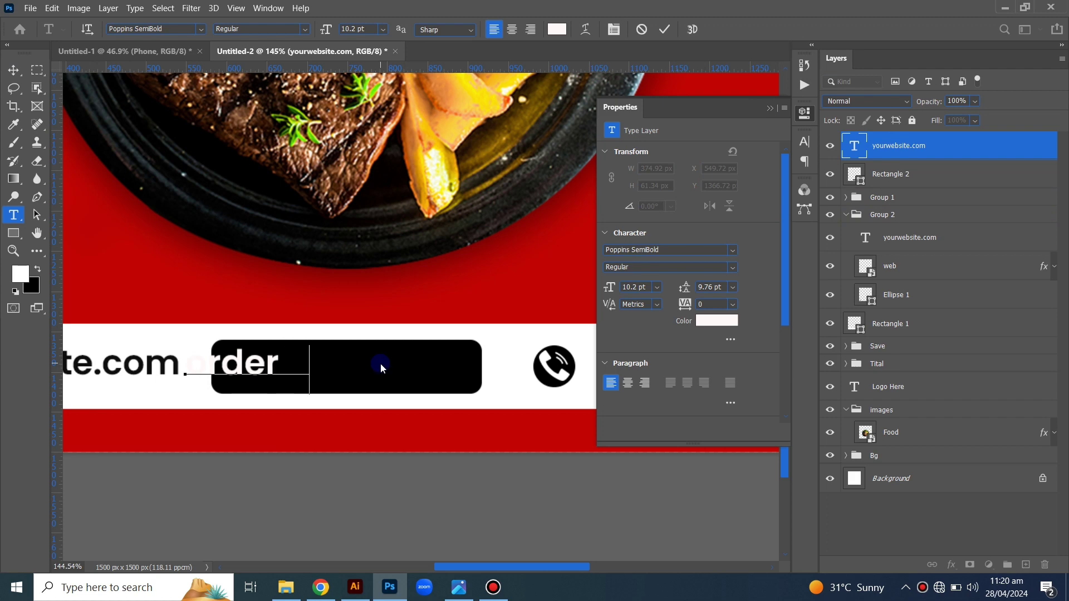
text( B)
key(BackSpace)
text(Now)
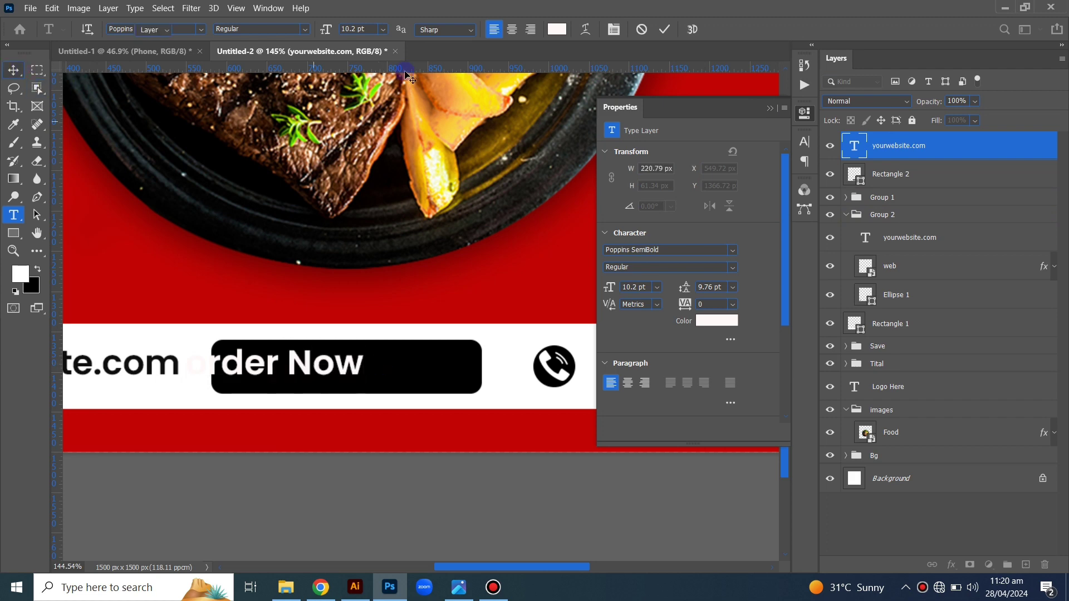
click(13, 70)
Step: Set the button text to Poppins Bold, All Caps, and centre it horizontally
click(804, 142)
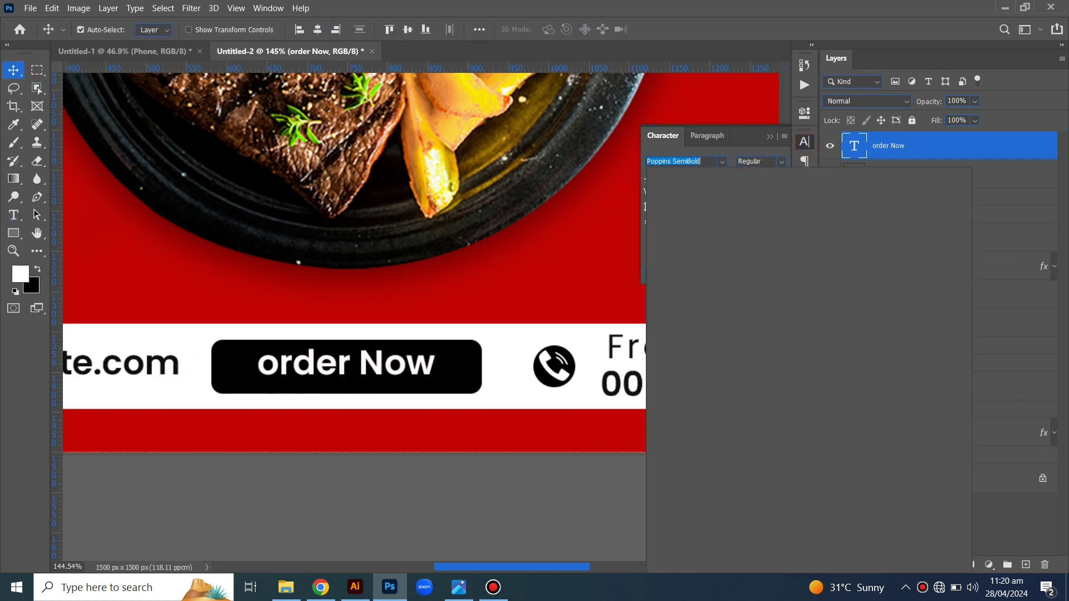
click(722, 162)
click(695, 253)
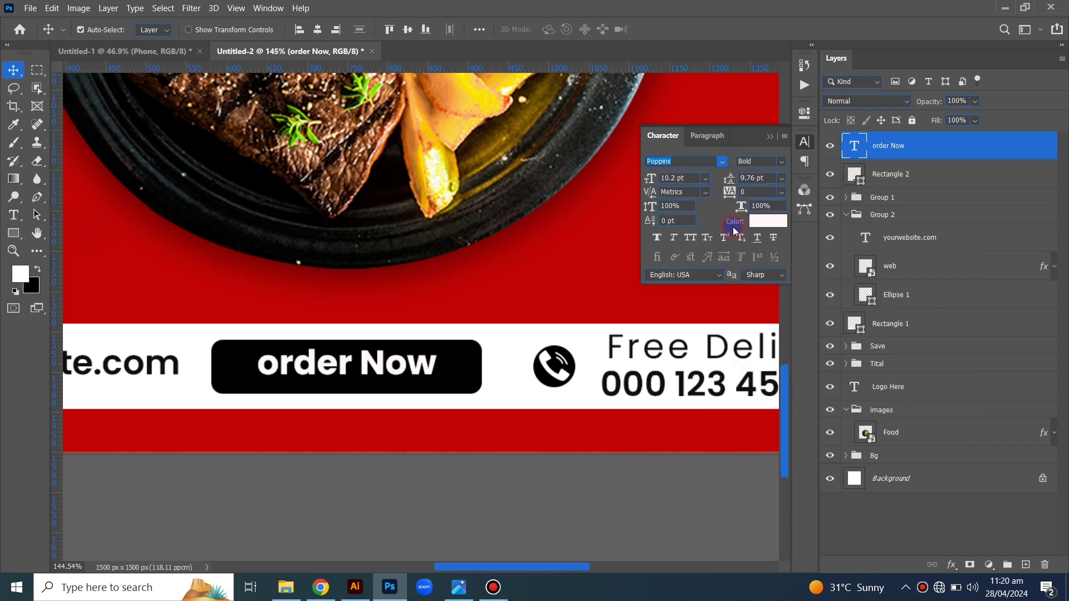
click(317, 29)
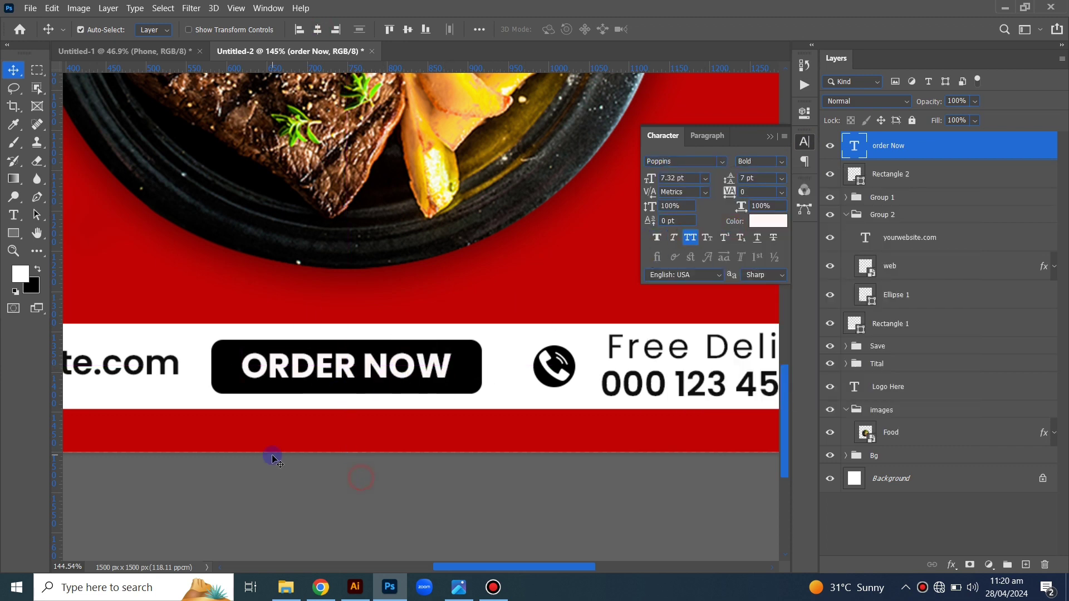
Step: Shrink the black button rectangle around its centre to fit the ORDER NOW text
scroll(272, 456, down, 5)
scroll(299, 477, up, 10)
ctrl+click(241, 396)
key(ctrl+t)
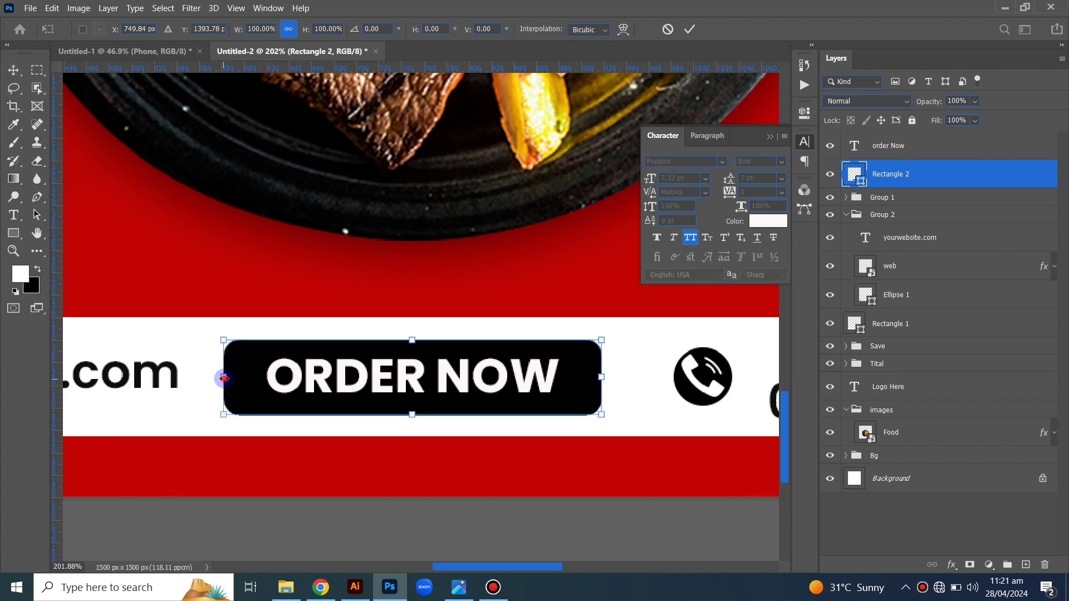
drag(225, 378, 251, 377)
drag(412, 340, 412, 348)
key(Return)
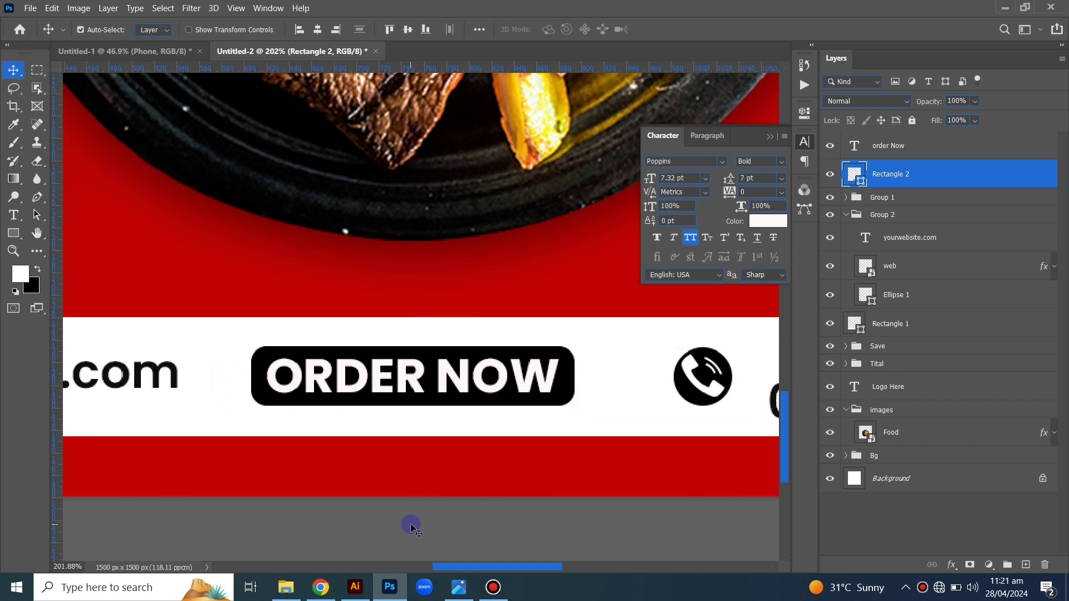
scroll(367, 459, down, 3)
scroll(365, 453, down, 3)
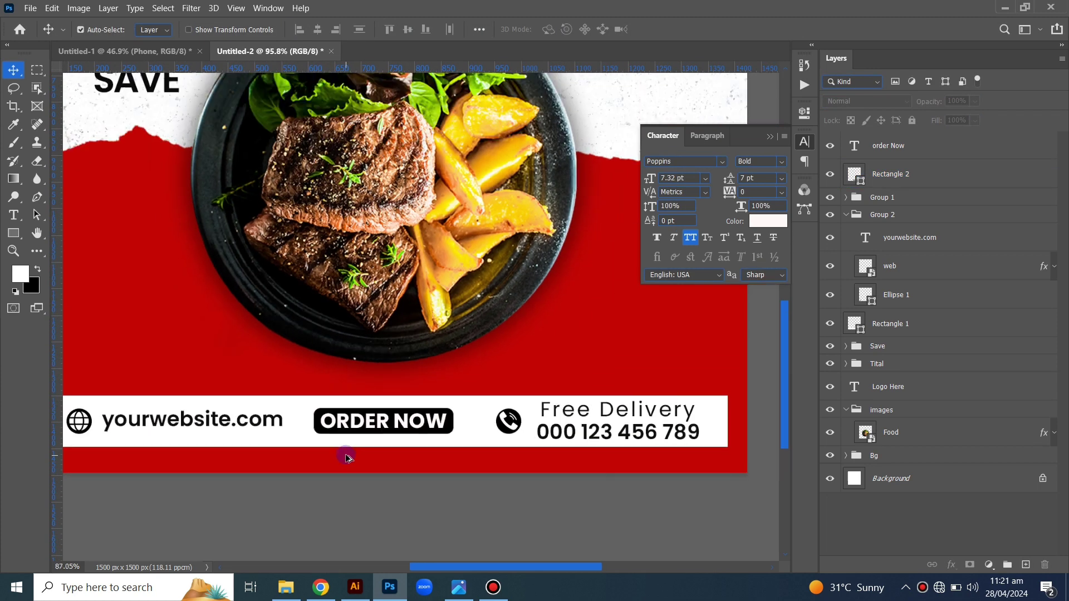
scroll(348, 453, down, 3)
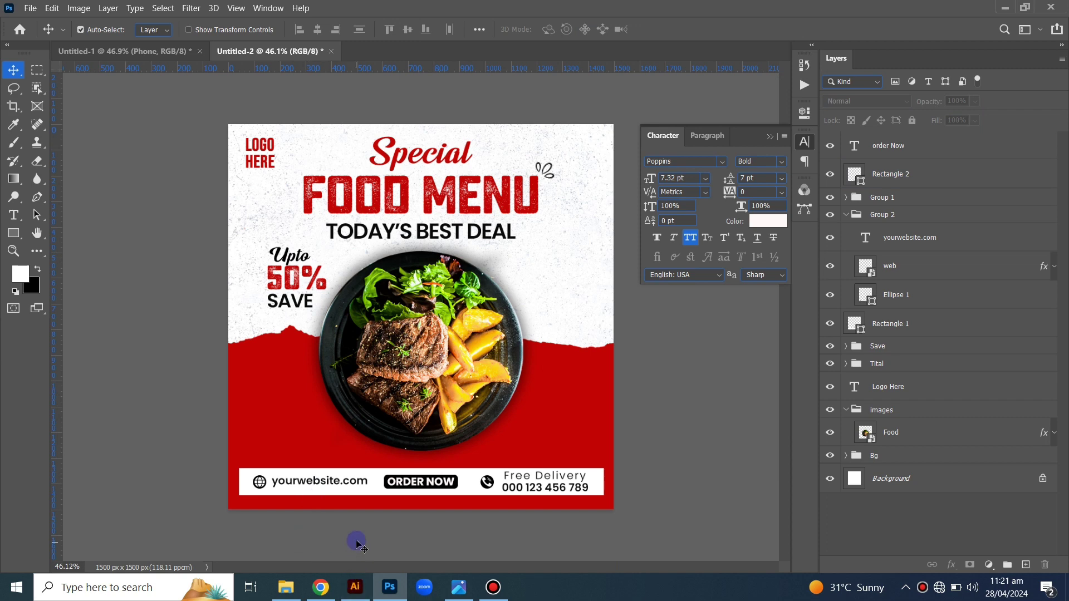
scroll(349, 512, up, 1)
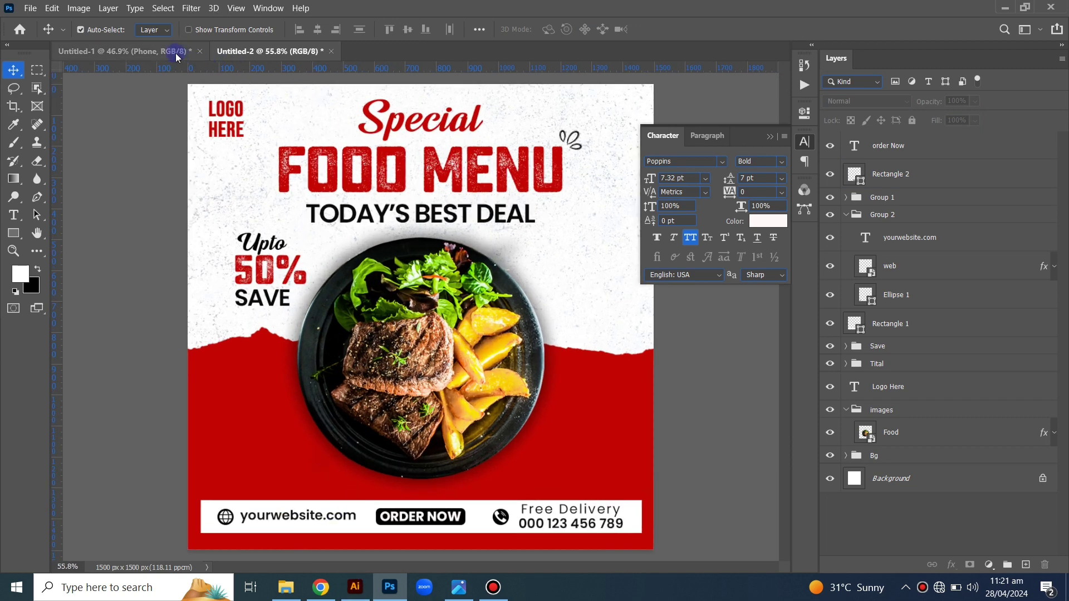
Step: Bring the Zigzag Lines layer from Untitled-1 into the promo at lower right
key(ctrl+Tab)
click(556, 298)
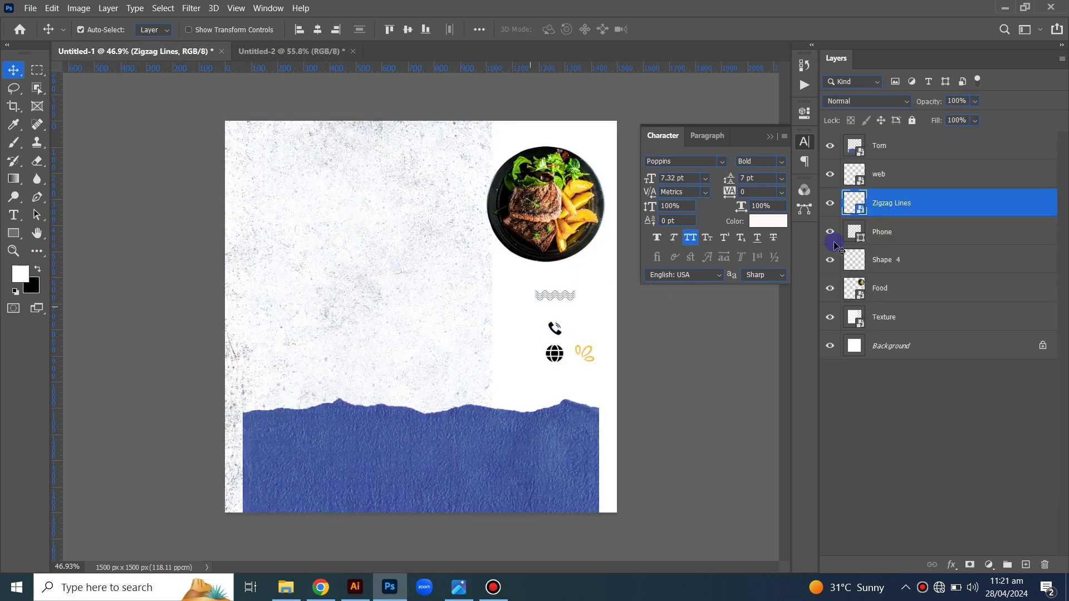
mouse_move(913, 200)
mouse_down()
mouse_move(537, 455)
mouse_move(579, 437)
mouse_up()
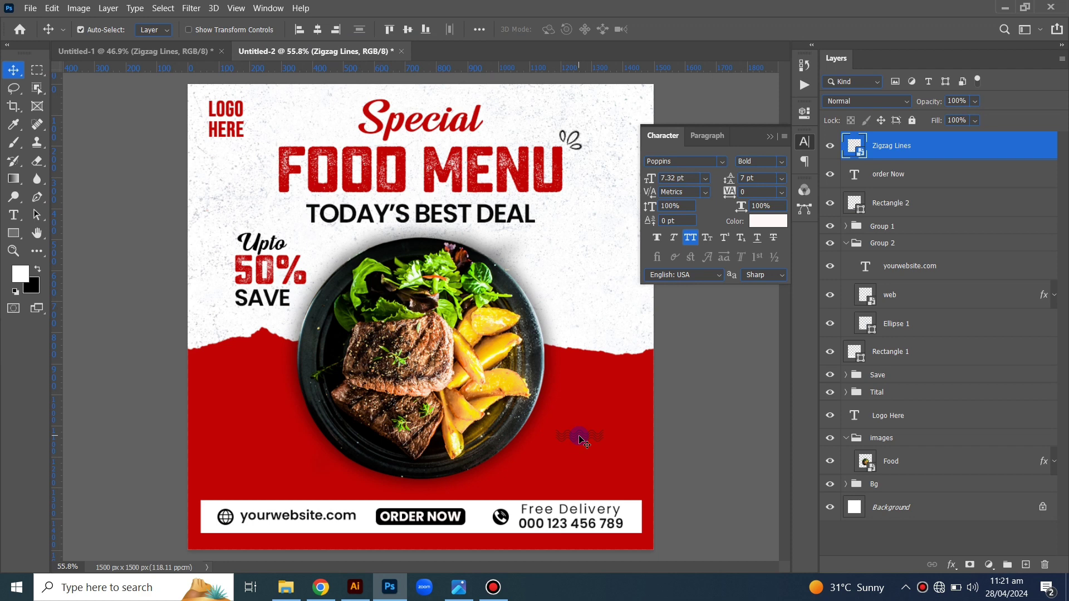
key(ctrl+t)
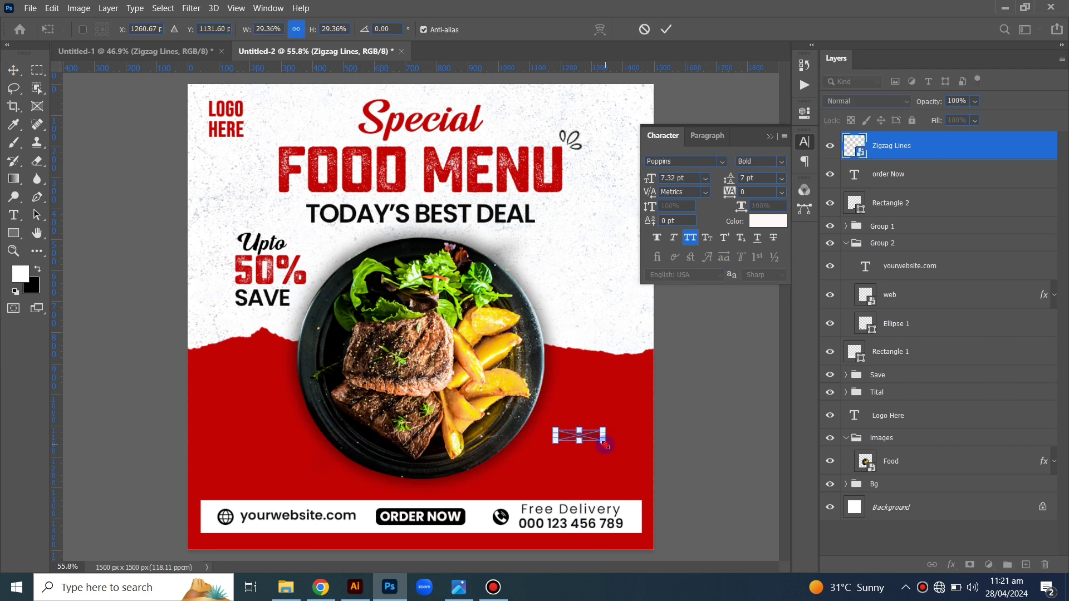
key(Return)
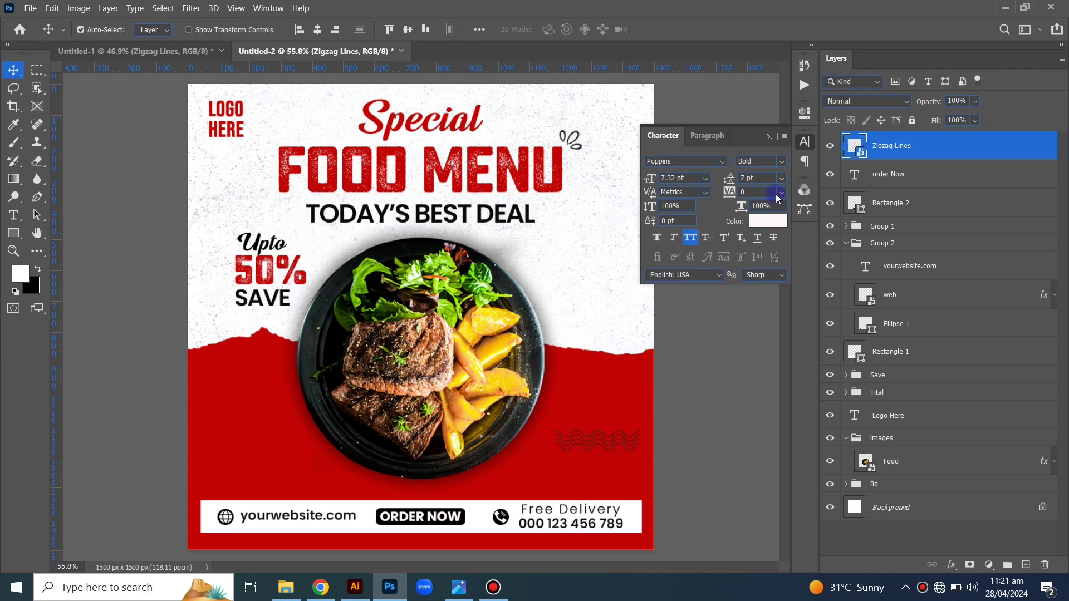
Step: Give the wavy lines a white Color Overlay, Overlay blend mode and 55% opacity
right_click(846, 140)
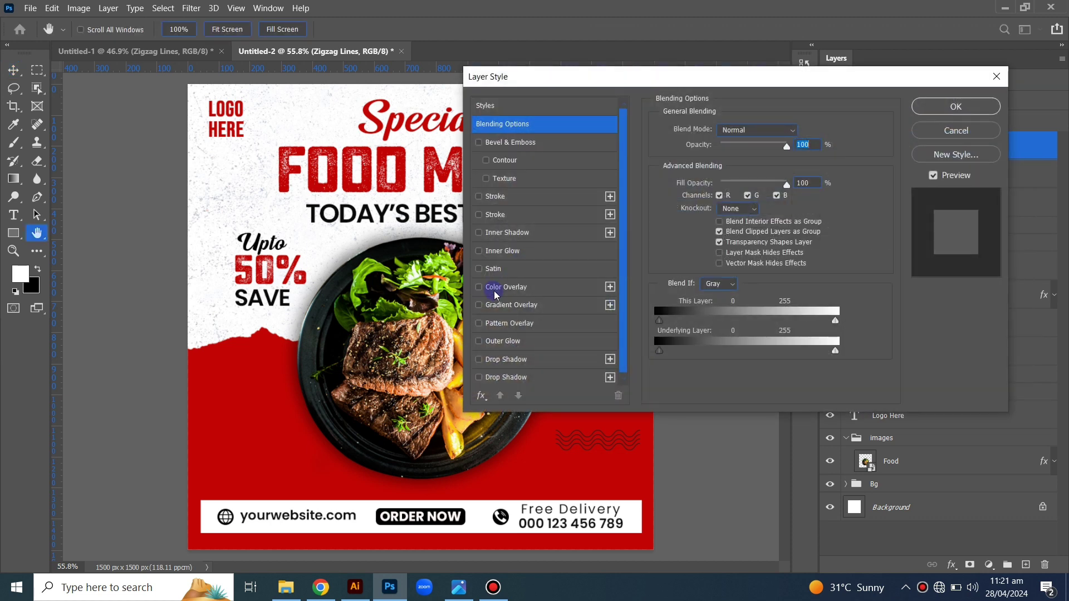
click(495, 290)
click(928, 108)
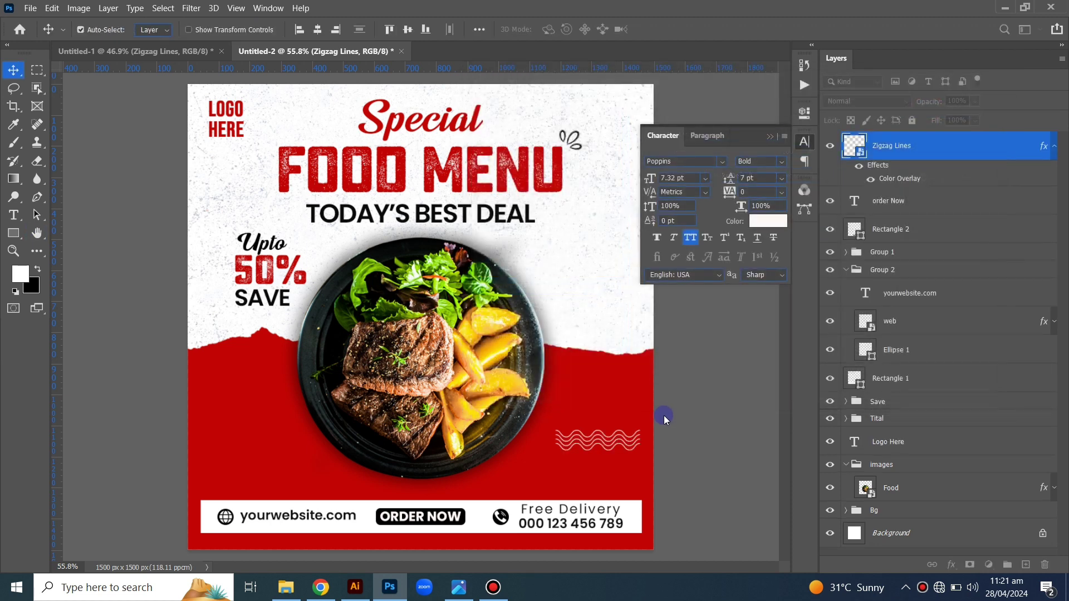
click(855, 102)
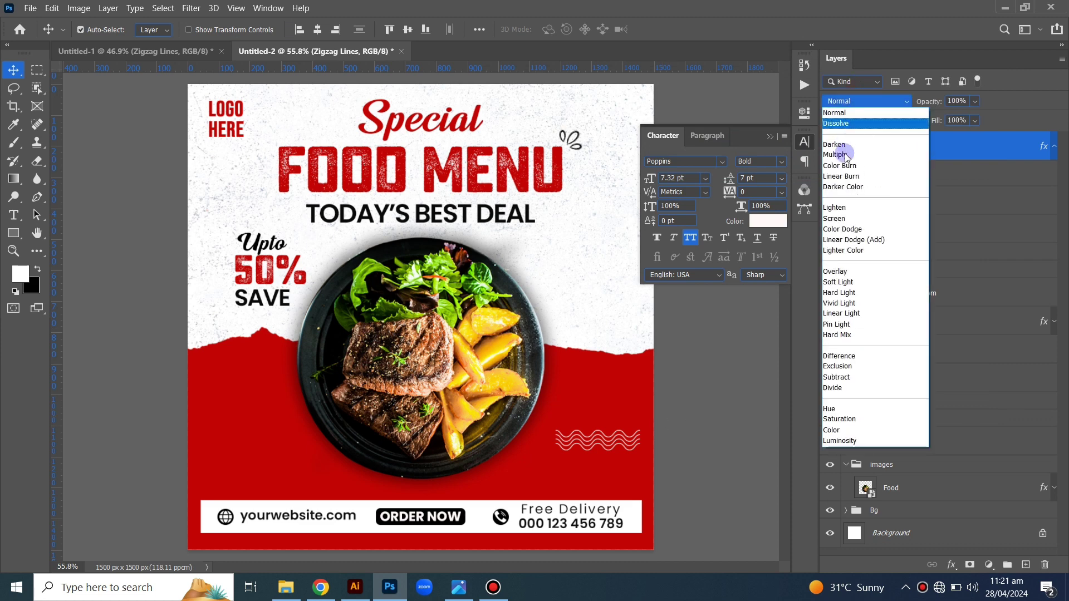
click(840, 272)
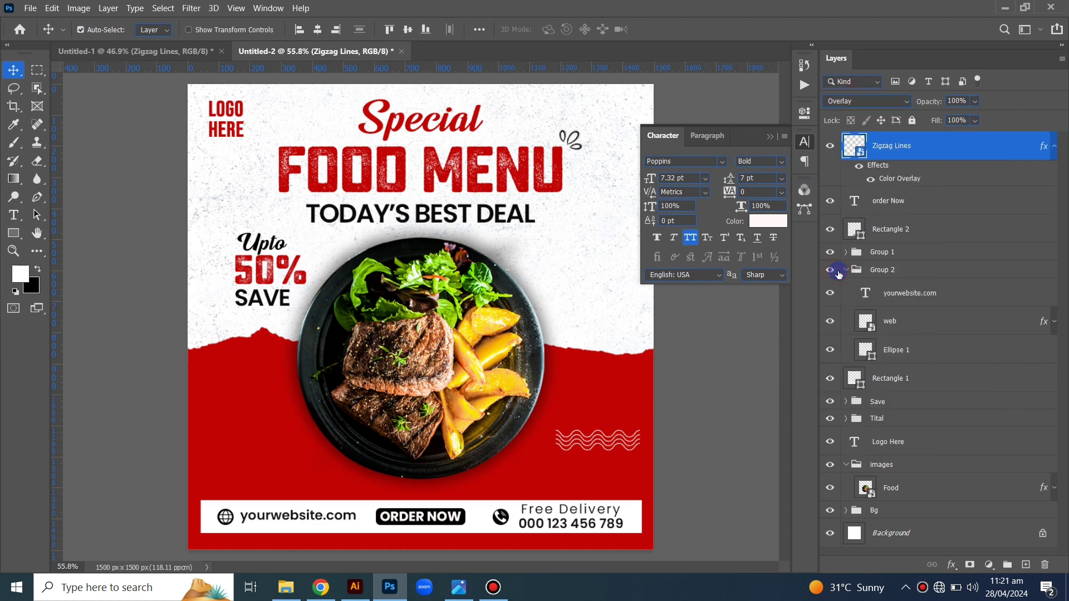
click(974, 102)
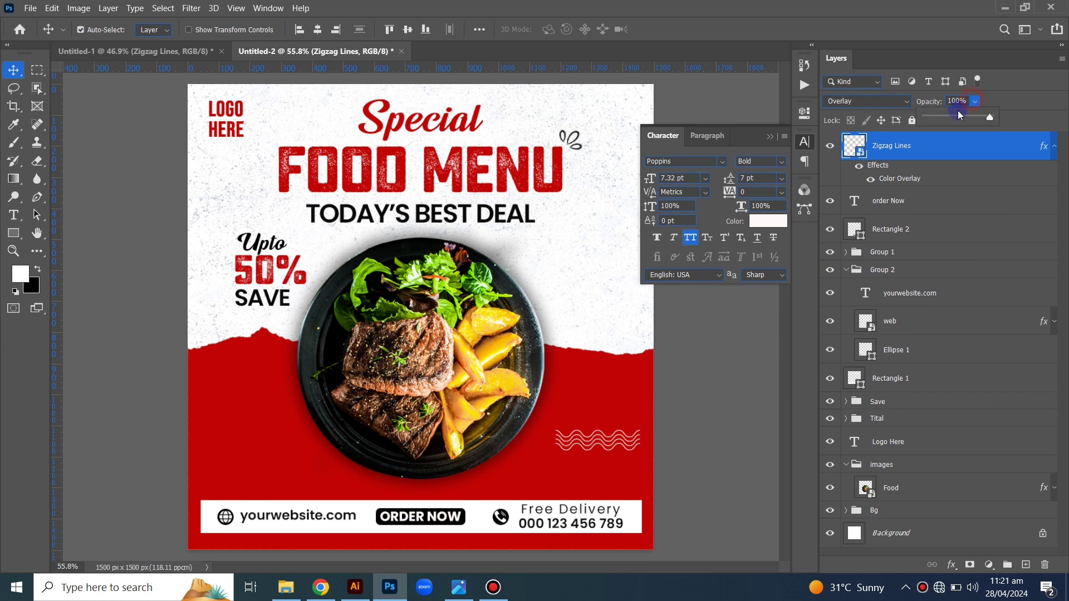
click(958, 115)
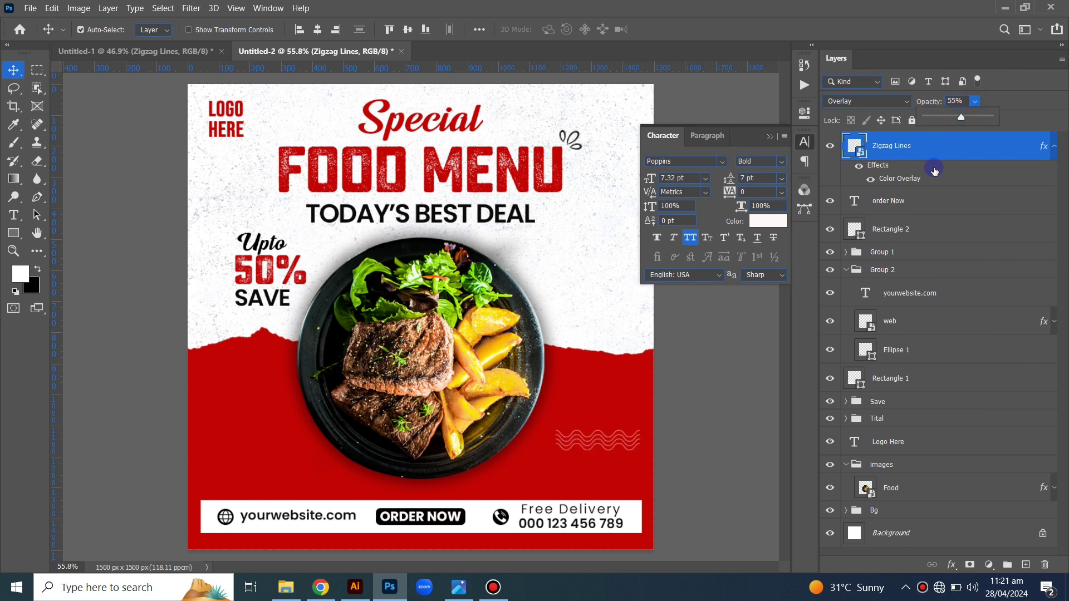
click(1049, 146)
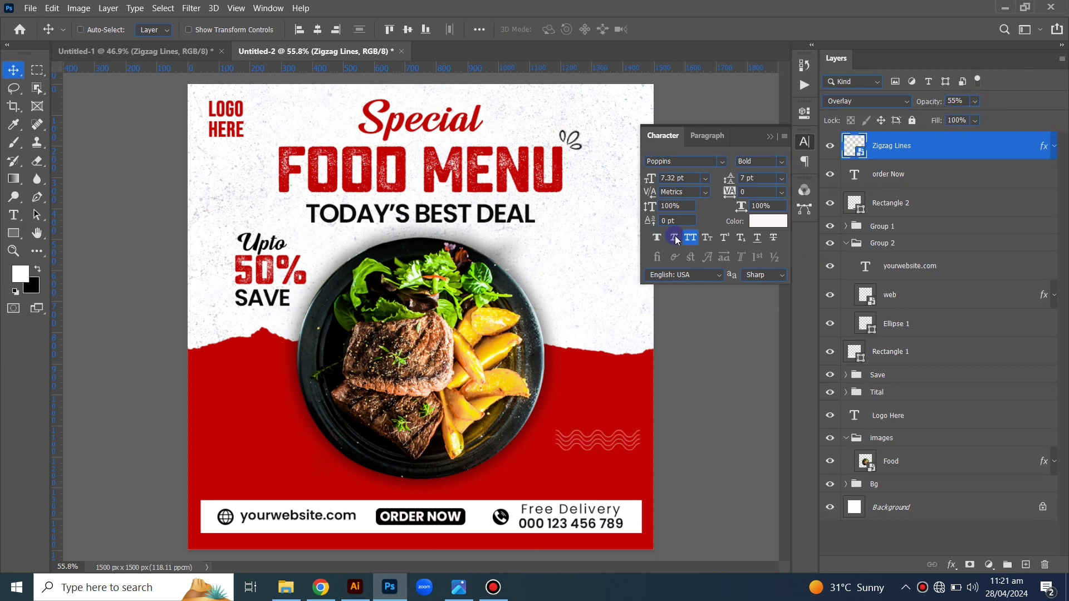
Step: Duplicate the wavy lines and move the copy to the lower left of the red area
key(ctrl+j)
key(ctrl+t)
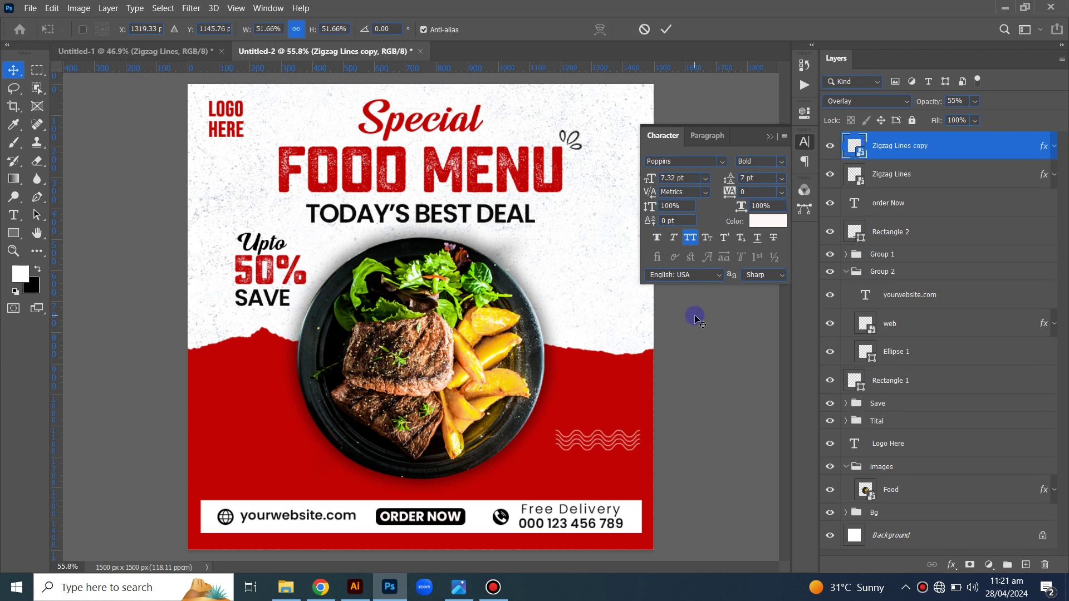
mouse_move(606, 447)
mouse_down()
mouse_move(265, 408)
mouse_move(265, 468)
mouse_move(261, 406)
mouse_move(265, 469)
mouse_up()
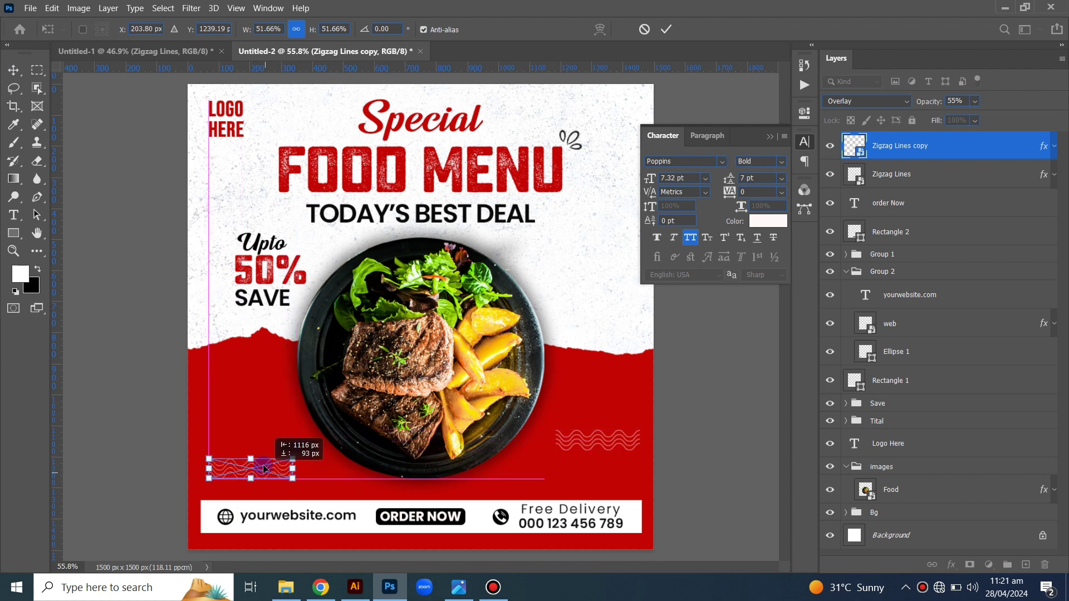
click(544, 476)
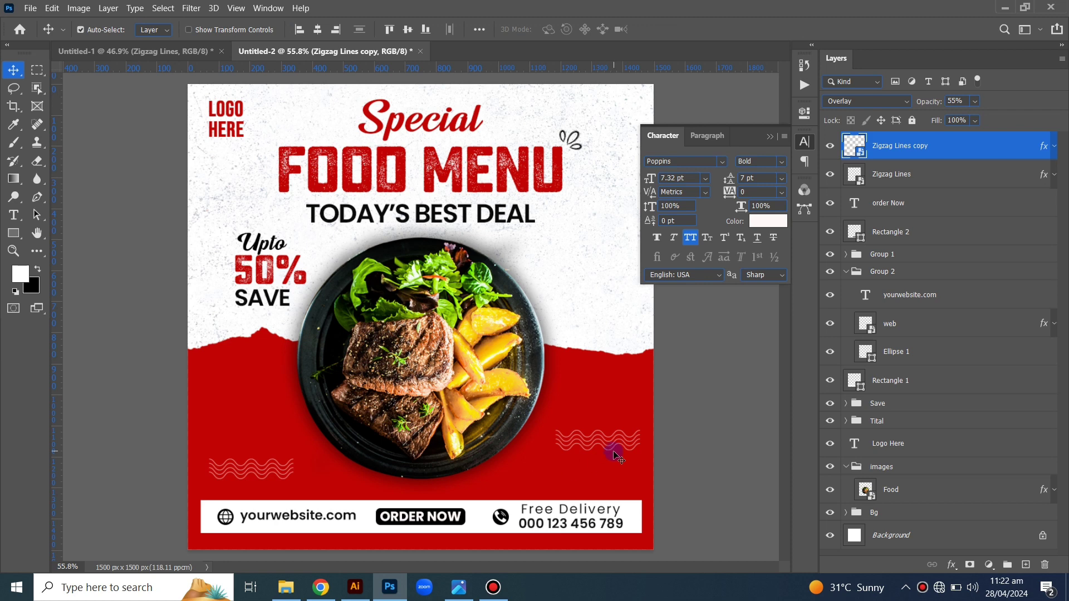
Step: Group the footer and wave layers through Rectangle 1 into a group named Buttom
click(775, 140)
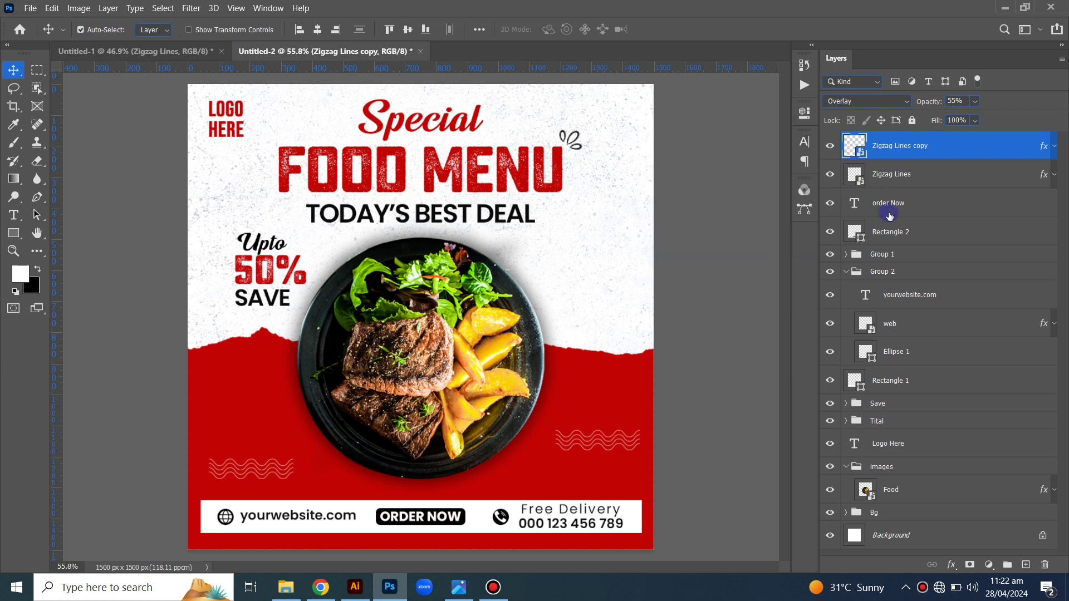
click(846, 272)
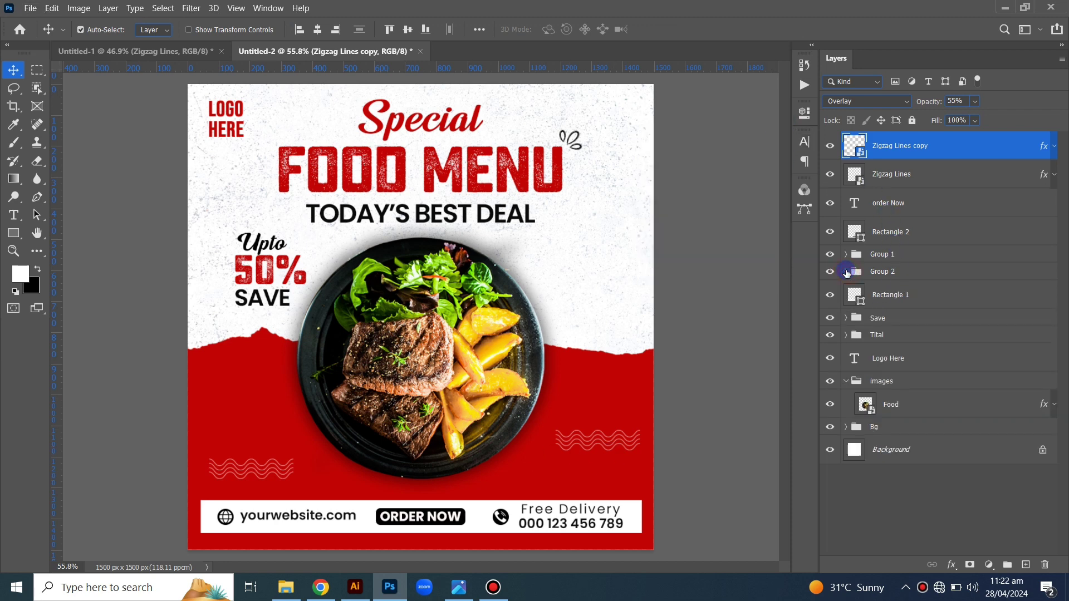
click(896, 298)
shift+click(927, 147)
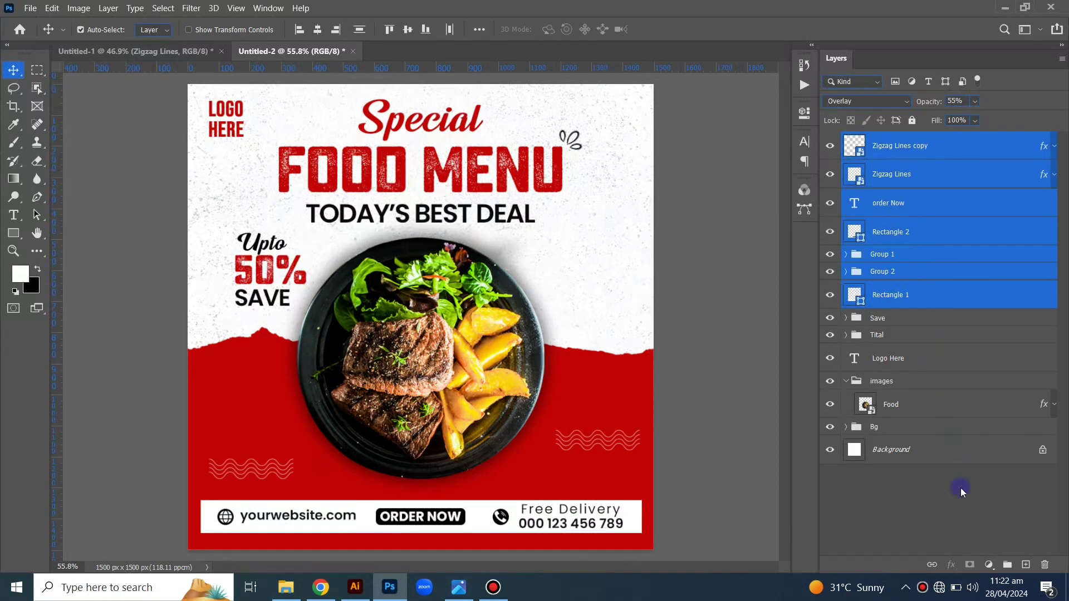
drag(998, 532, 1007, 564)
text(Butto)
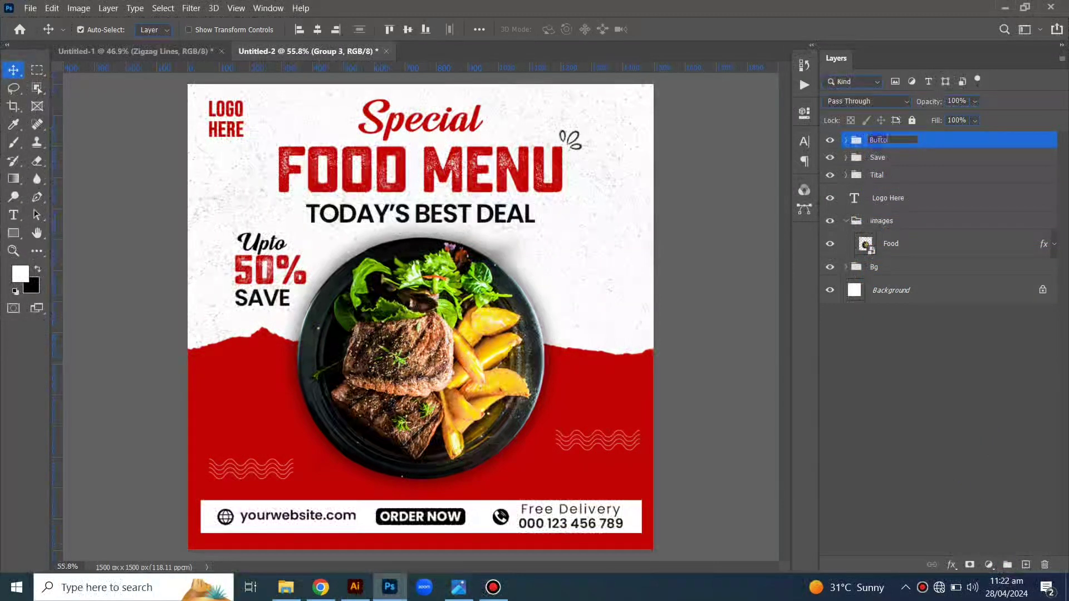
text(m)
key(Return)
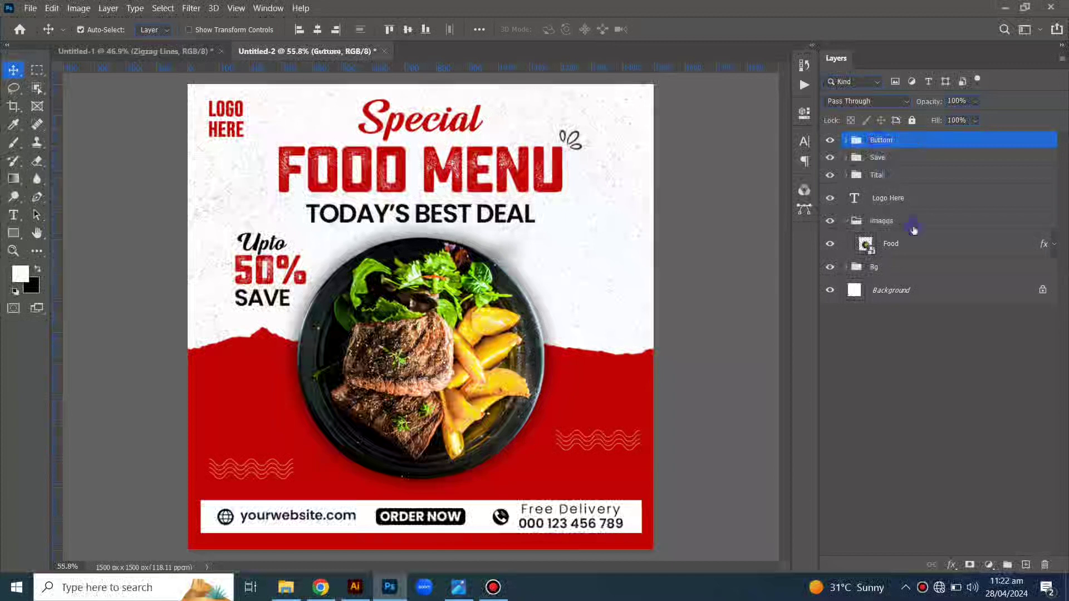
click(907, 413)
Step: Round the corners of the white footer bar (Rectangle 1) using its corner radius in Properties
scroll(551, 453, down, 1)
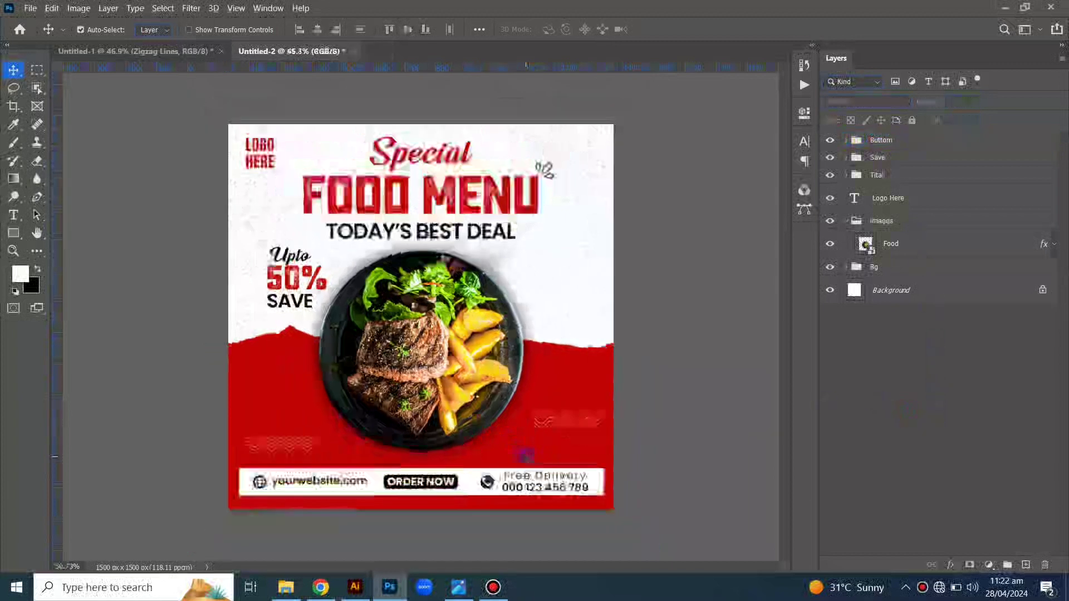
scroll(379, 495, up, 2)
scroll(374, 499, up, 1)
scroll(358, 453, down, 2)
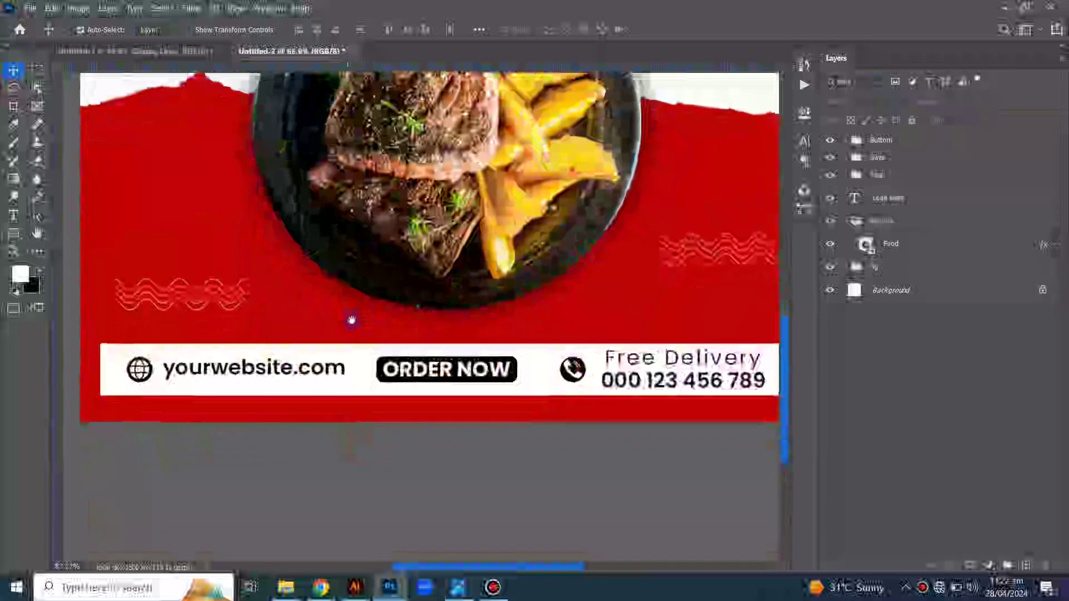
click(306, 368)
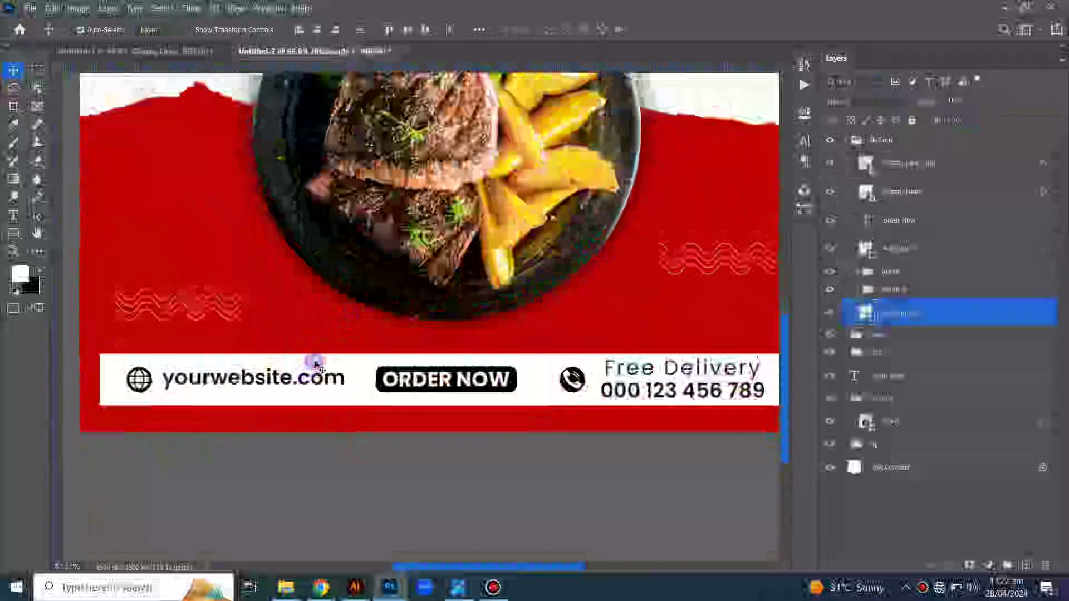
click(803, 112)
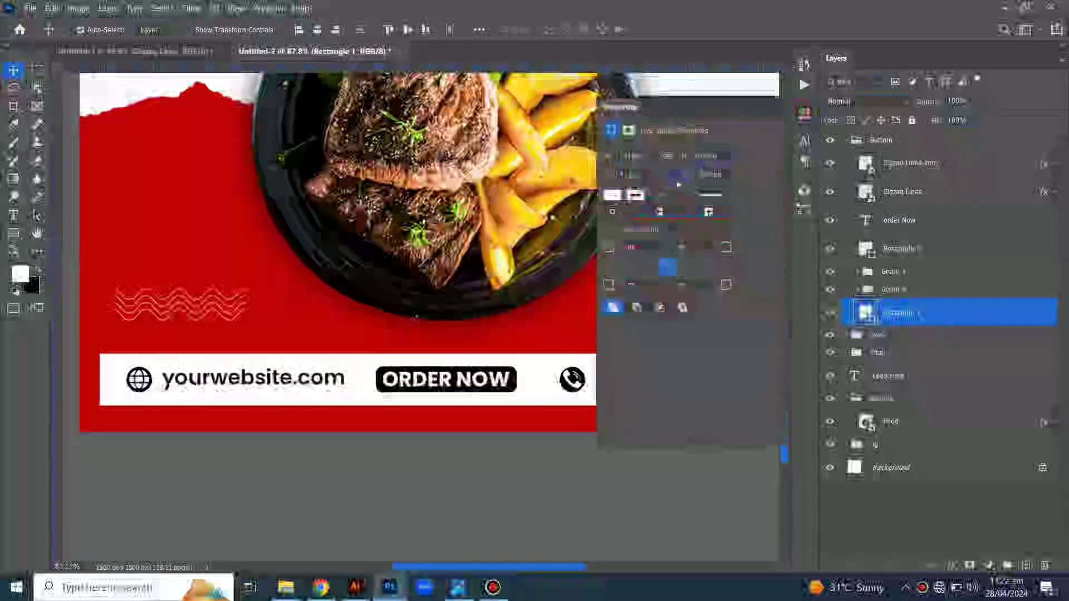
click(610, 246)
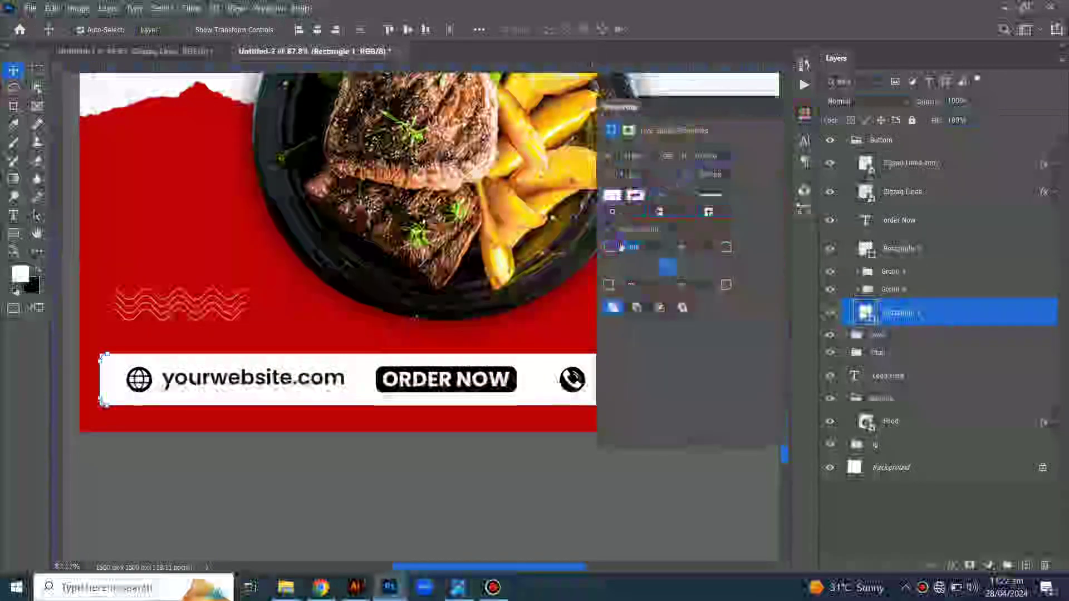
drag(621, 246, 630, 247)
click(642, 426)
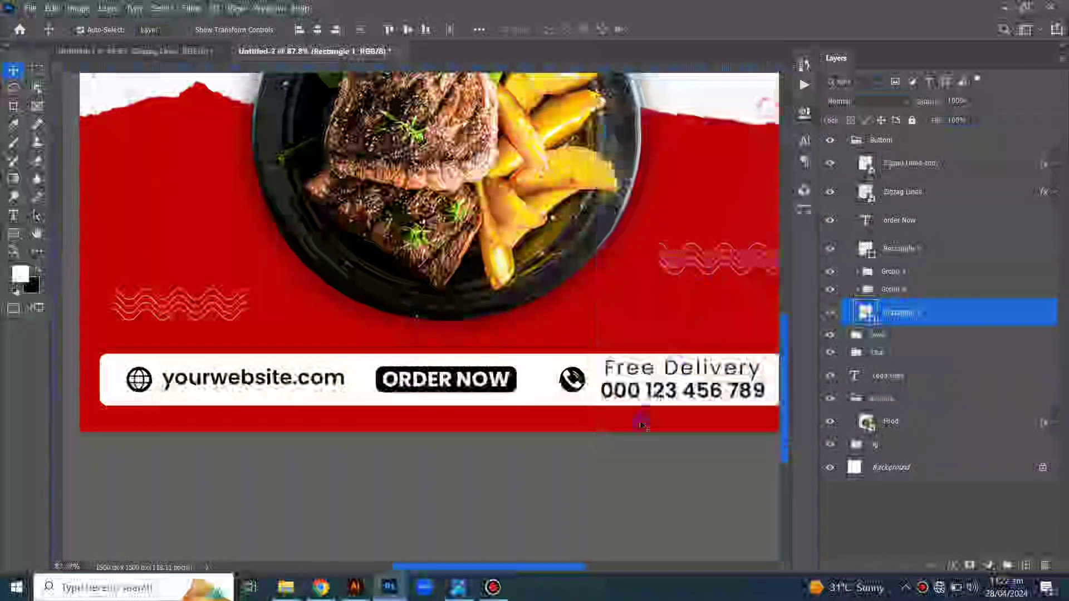
Step: Scale the Buttom footer group slightly inward from the edges
scroll(420, 429, down, 2)
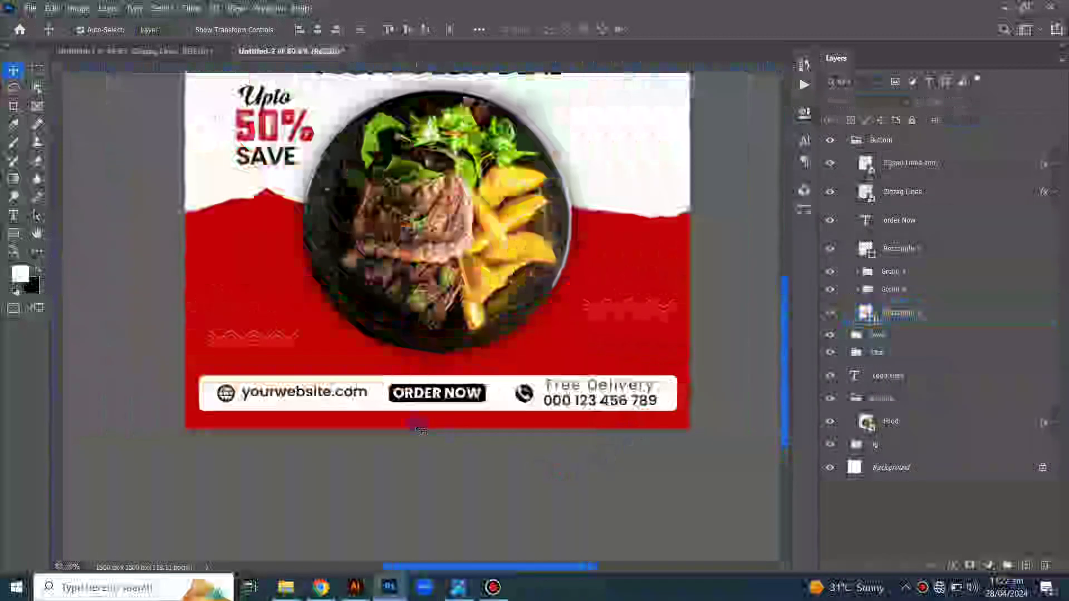
click(629, 421)
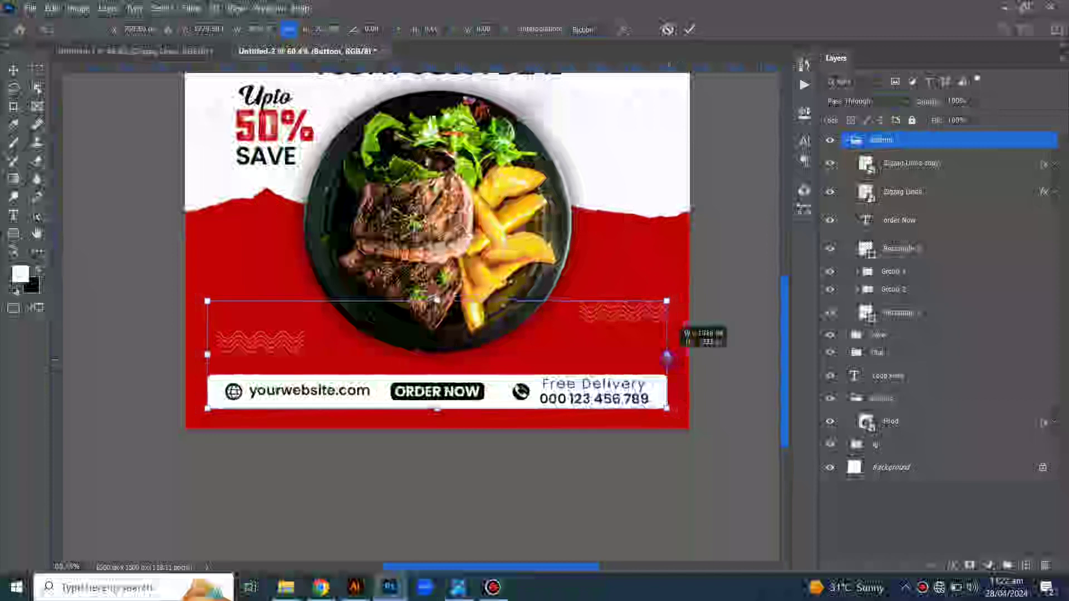
drag(676, 356, 664, 362)
click(498, 515)
Step: Adjust the phone icon with a Free Transform
scroll(507, 417, up, 3)
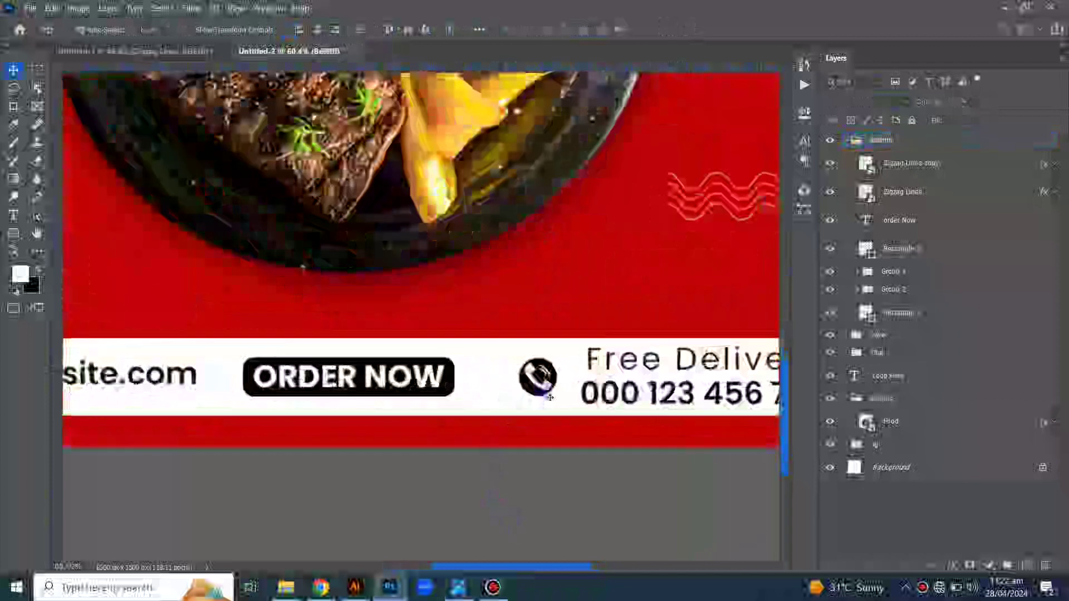
ctrl+click(537, 375)
scroll(539, 378, up, 2)
key(ctrl+t)
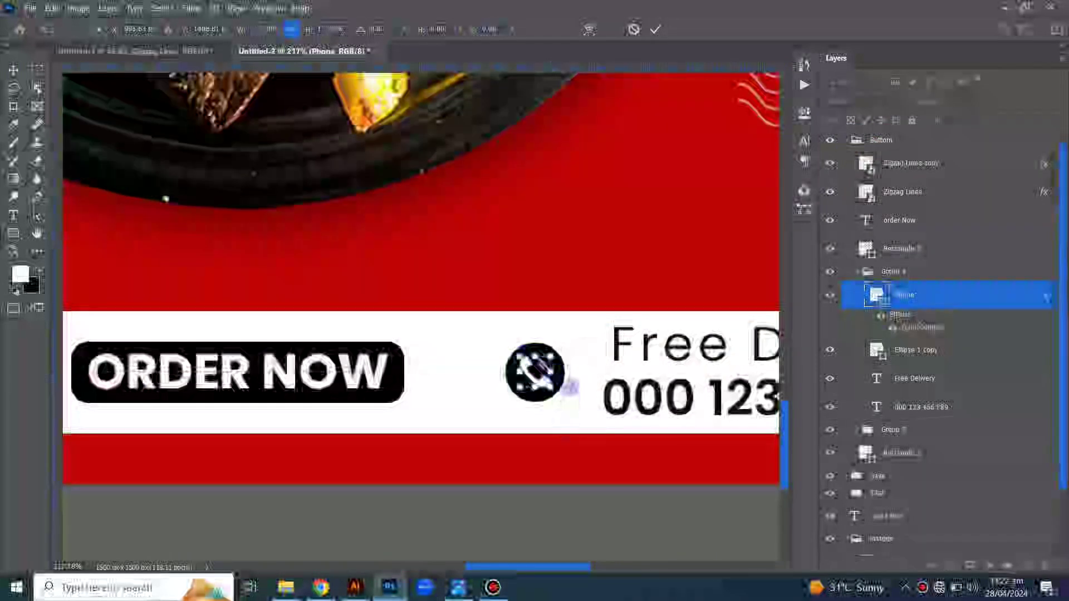
scroll(569, 387, up, 2)
key(Return)
Step: Collapse the Buttom group and move the Logo Here layer to the top of the stack
scroll(548, 388, down, 4)
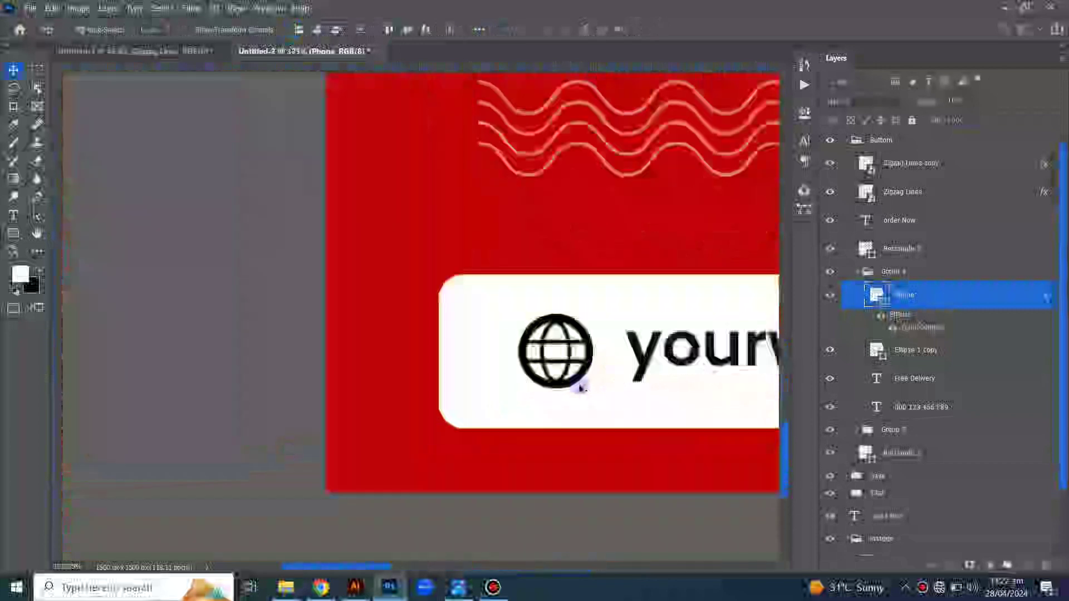
scroll(551, 445, down, 3)
scroll(665, 442, up, 2)
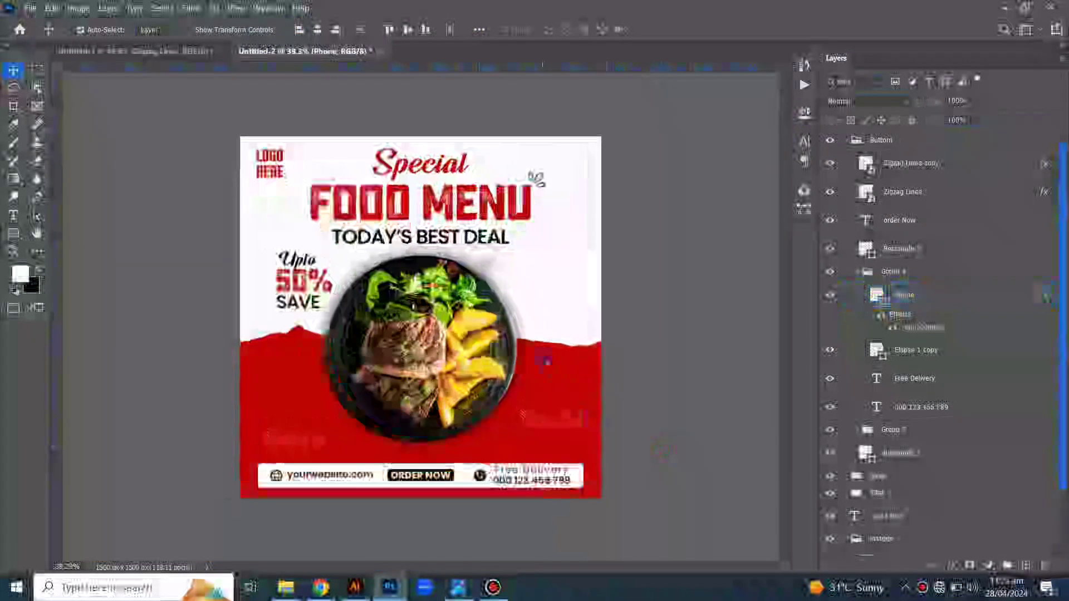
click(850, 141)
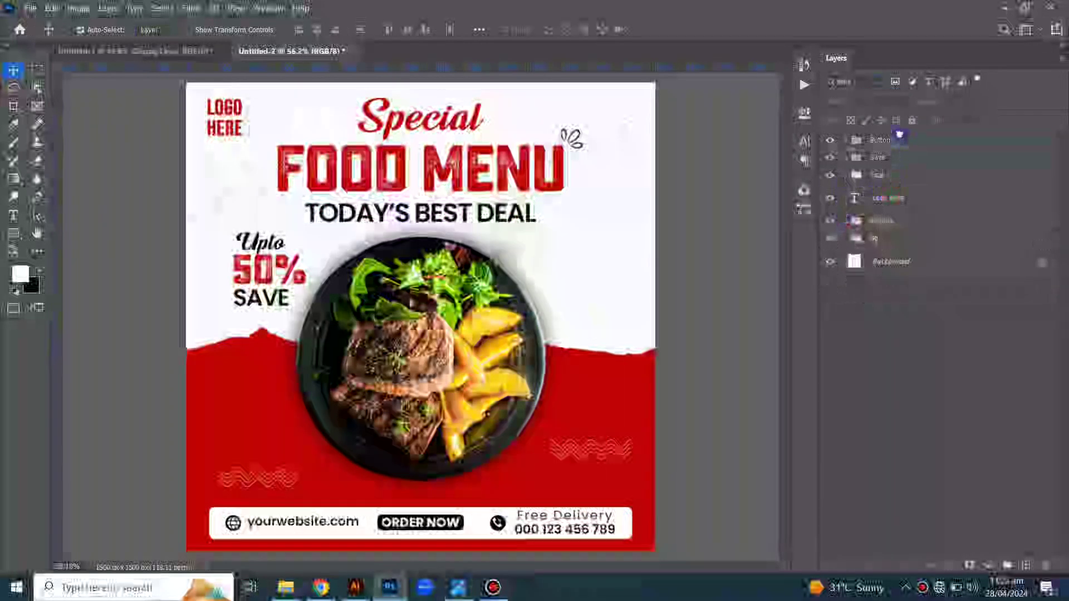
drag(899, 133, 890, 144)
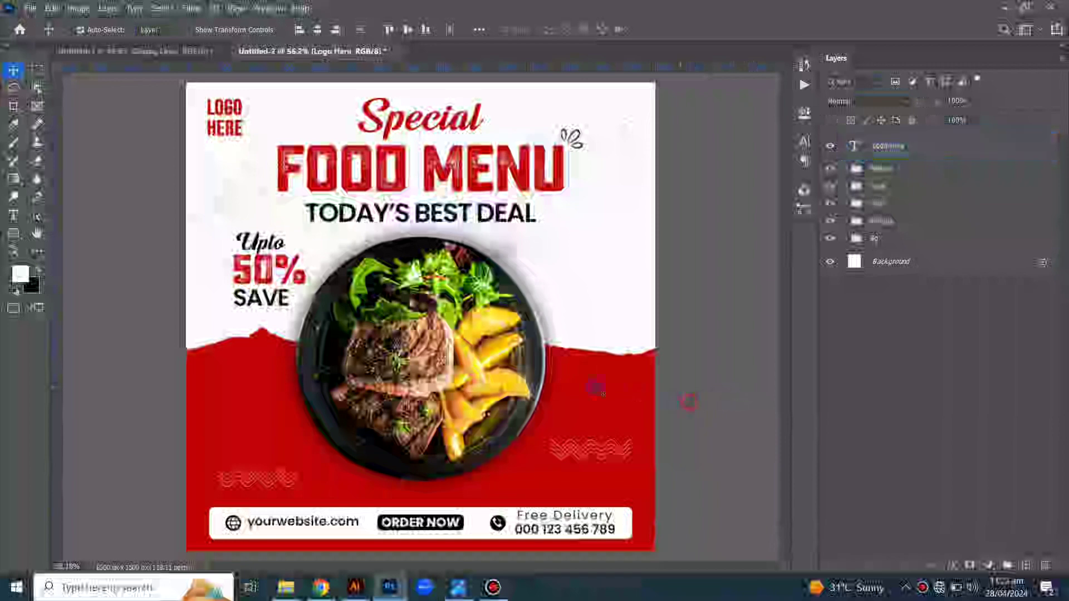